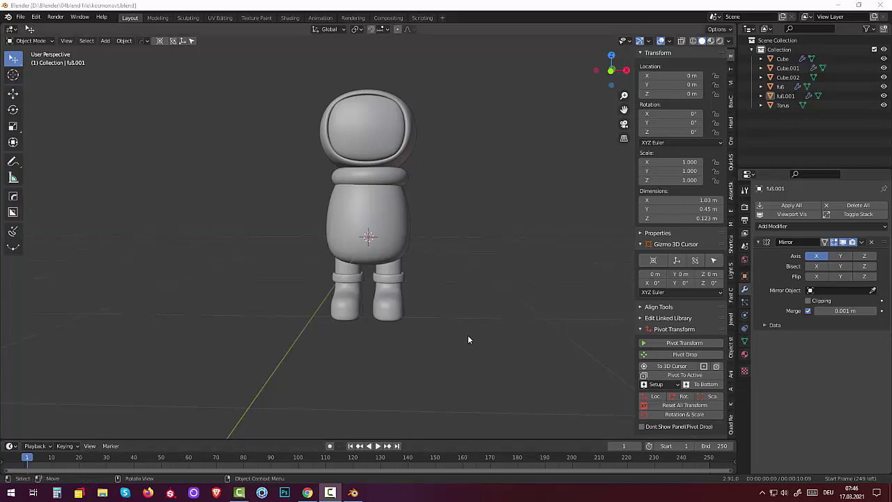
Orbit to a three-quarter view of the astronaut and bring up the Add menu.
{"action": "middle_click_drag", "start_coordinate": [482, 309], "coordinate": [482, 317]}
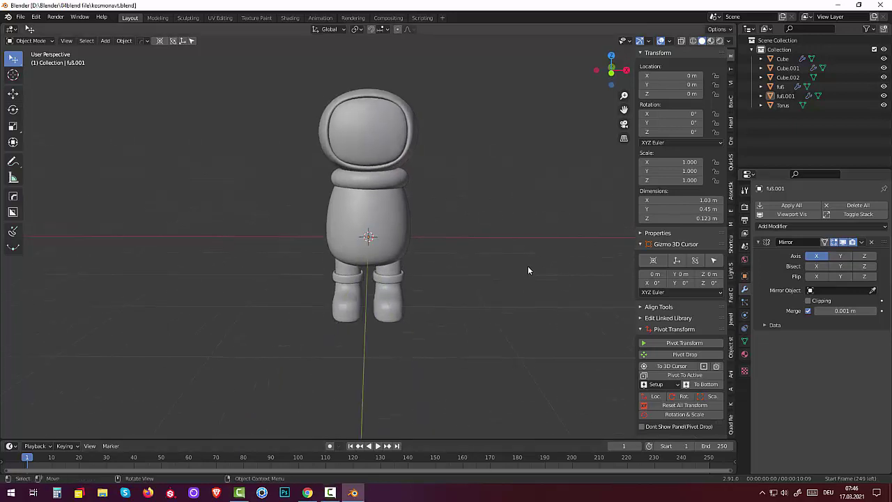
{"action": "mouse_move", "coordinate": [527, 270]}
{"action": "middle_mouse_down"}
{"action": "mouse_move", "coordinate": [406, 277]}
{"action": "mouse_move", "coordinate": [492, 278]}
{"action": "mouse_move", "coordinate": [481, 279]}
{"action": "middle_mouse_up"}
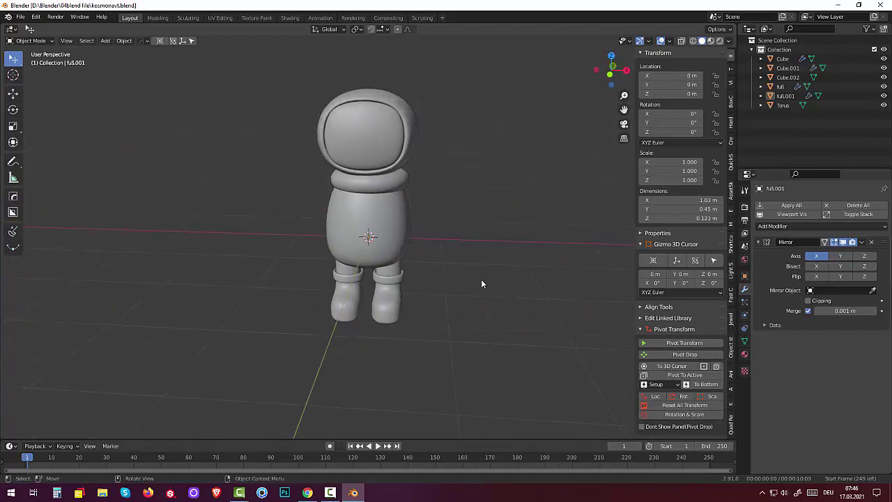
{"action": "key", "text": "shift+a"}
{"action": "mouse_move", "coordinate": [452, 279]}
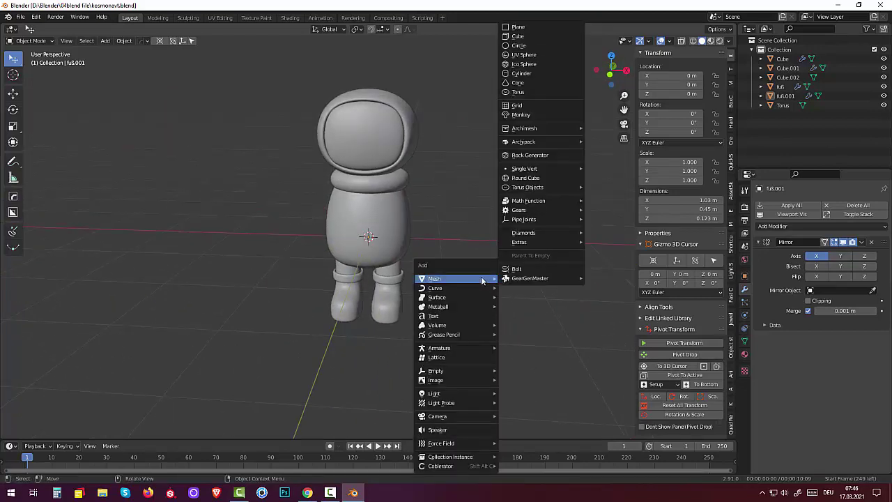
{"action": "key", "text": "Escape"}
{"action": "key", "text": "shift"}
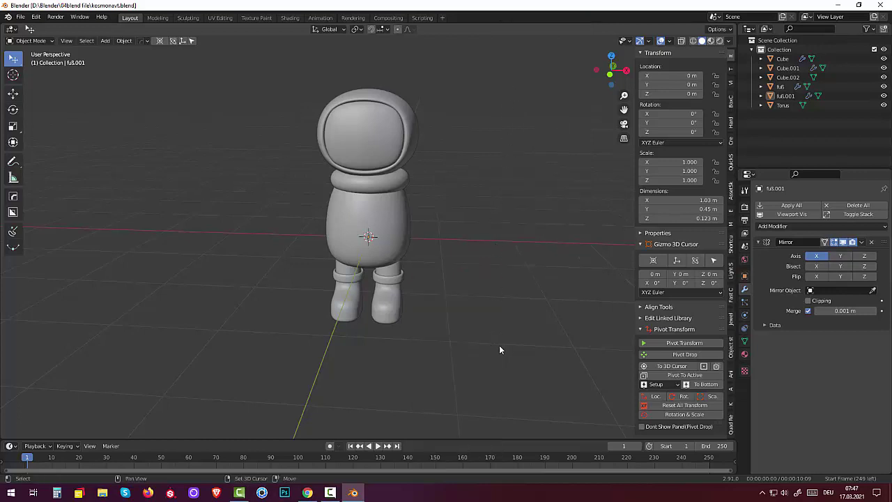
{"action": "key", "text": "shift+a"}
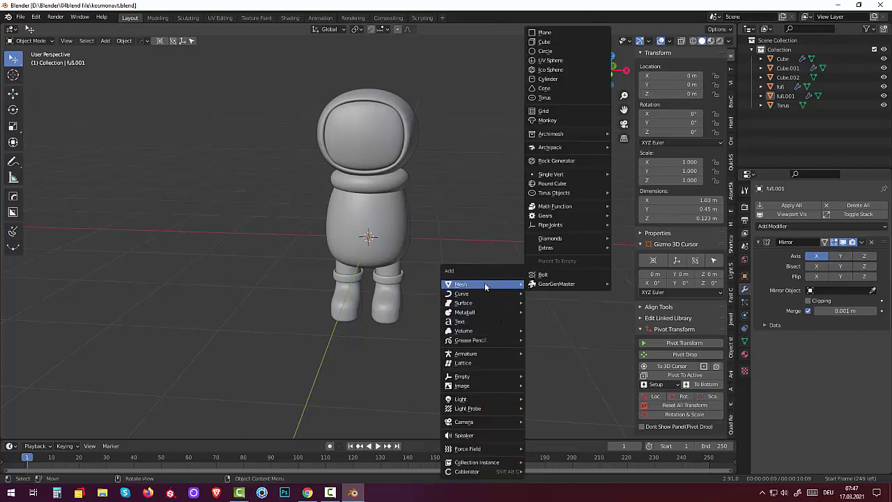
Add a cube, scale it to 0.149, and place it beside the astronaut's upper body in front view.
{"action": "left_click", "coordinate": [548, 41]}
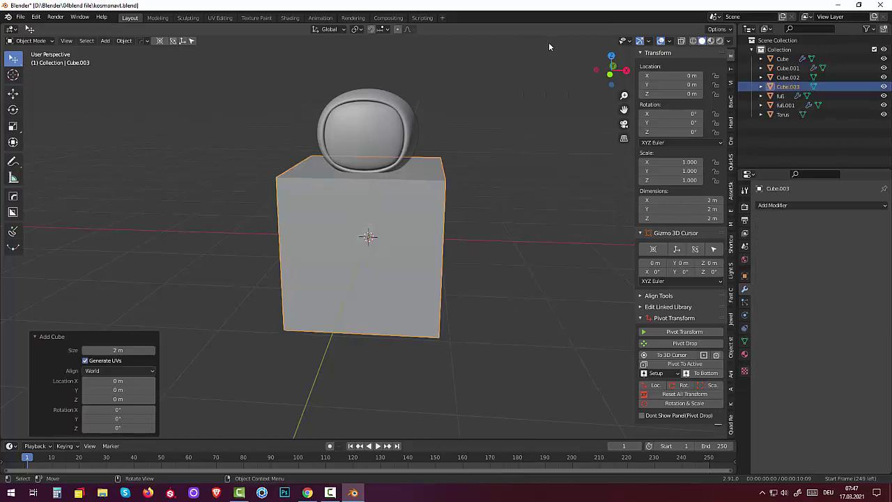
{"action": "key", "text": "s"}
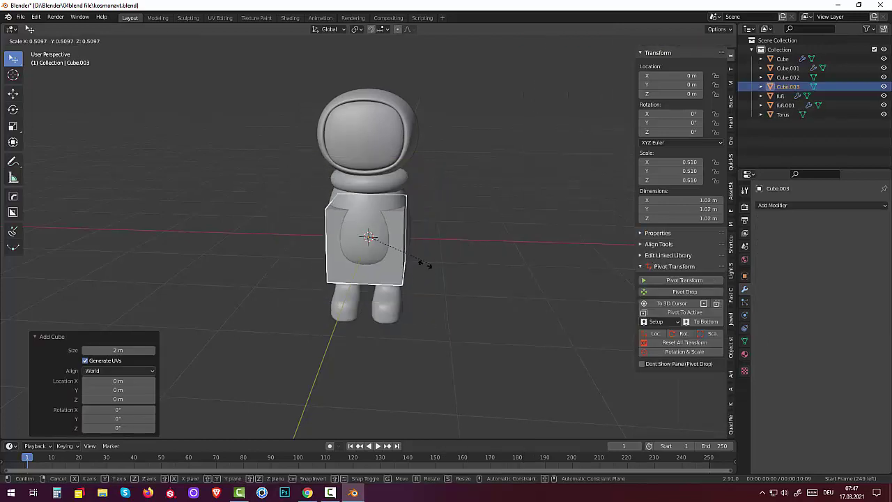
{"action": "left_click", "coordinate": [368, 255]}
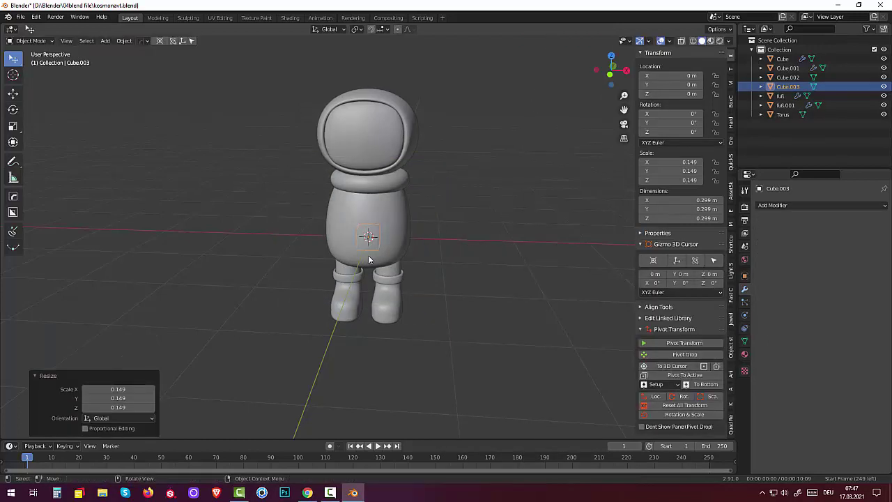
{"action": "key", "text": "KP_1"}
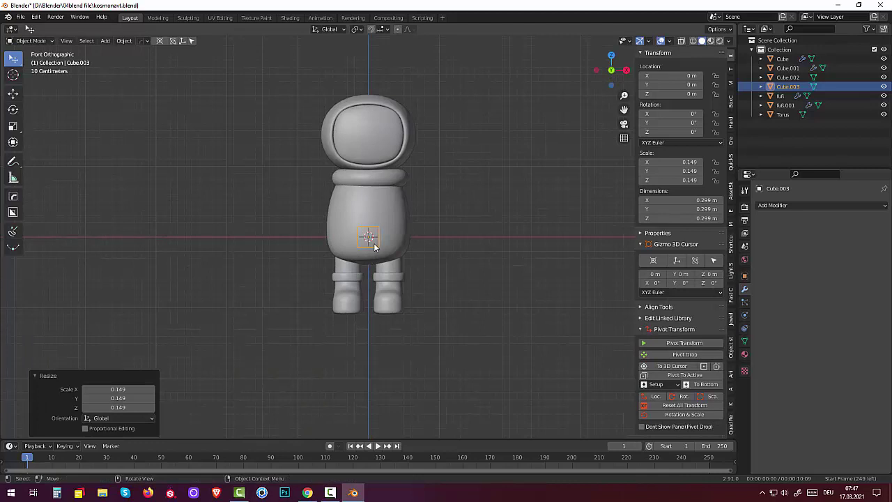
{"action": "key", "text": "g"}
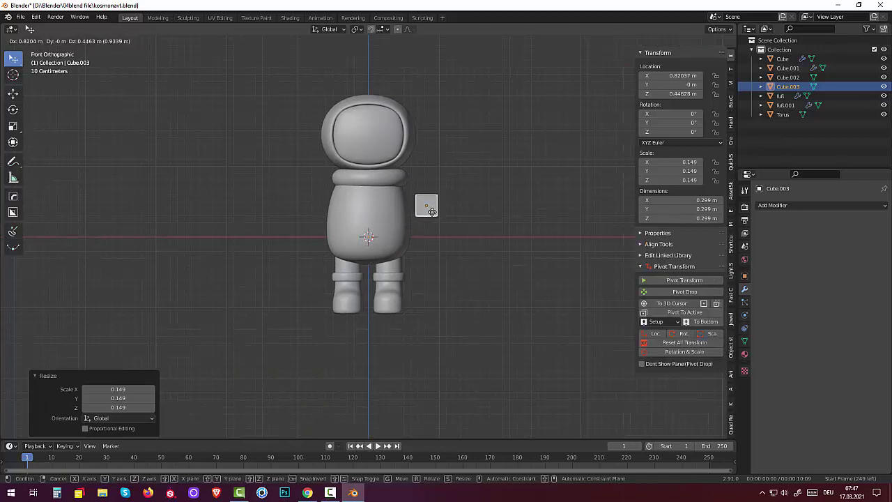
{"action": "left_click", "coordinate": [437, 217]}
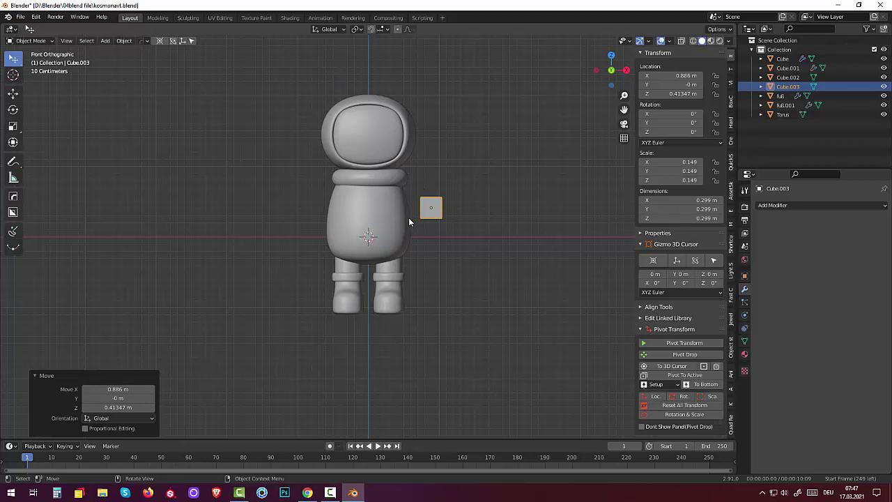
Stretch the cube 3.309 along Z into a tall 0.299 × 0.299 × 0.989 m block.
{"action": "key", "text": "s"}
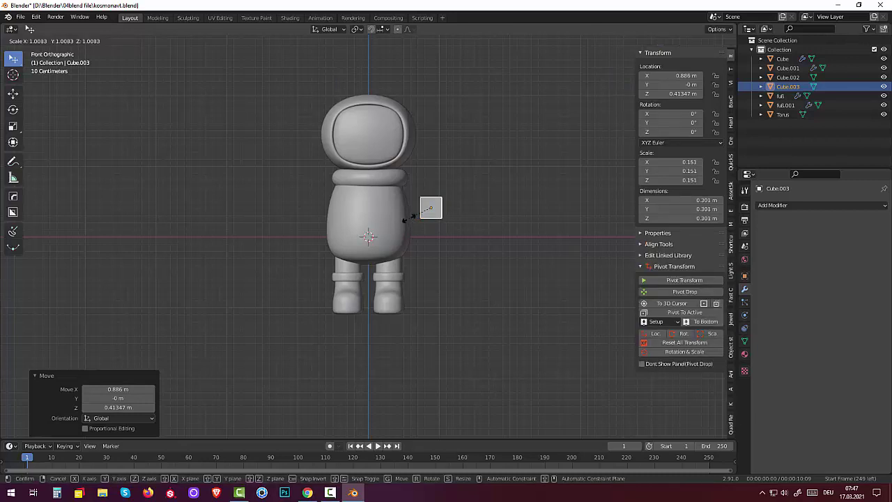
{"action": "key", "text": "z"}
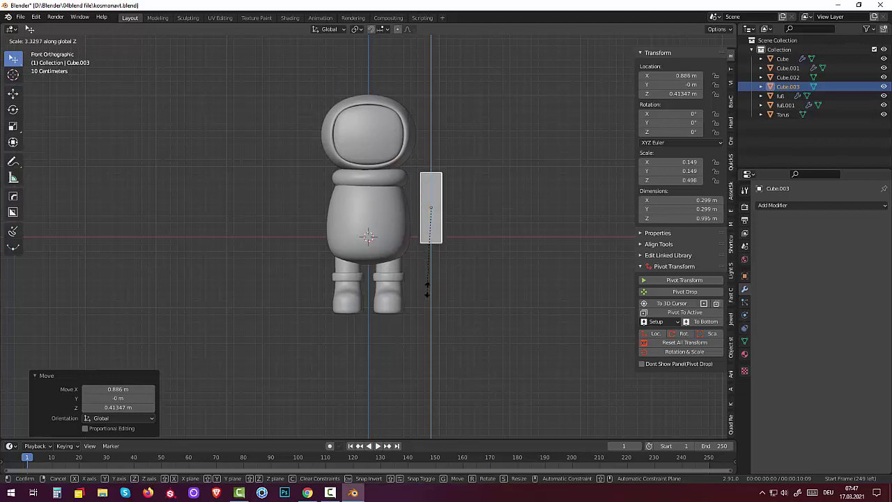
{"action": "left_click", "coordinate": [427, 293]}
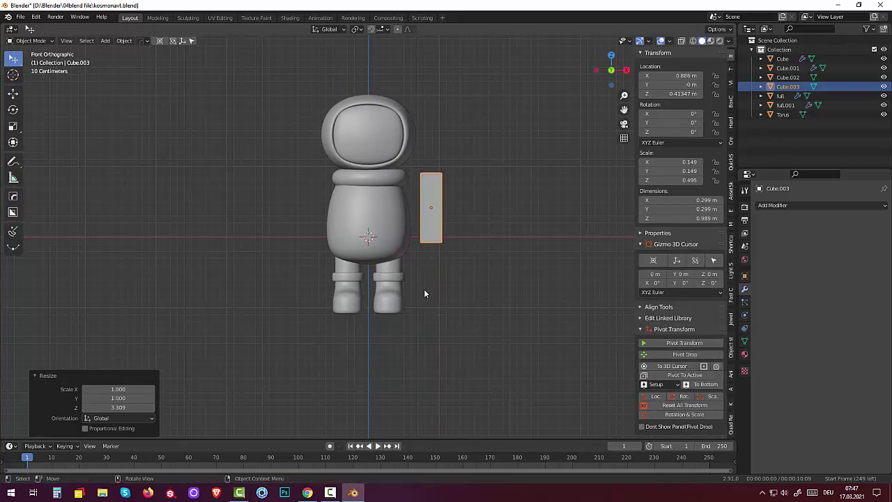
Add a Subdivision Surface modifier to the block and enter Edit Mode.
{"action": "left_click", "coordinate": [767, 206]}
{"action": "left_click", "coordinate": [697, 363]}
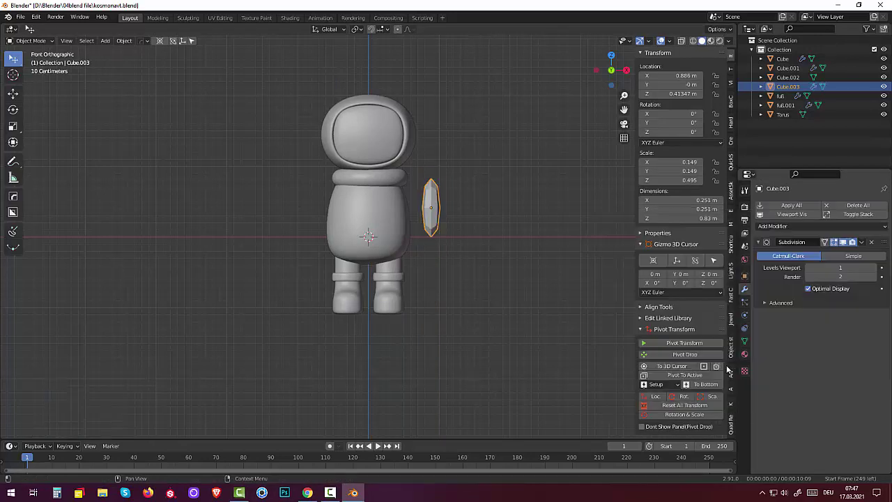
{"action": "left_click", "coordinate": [25, 41]}
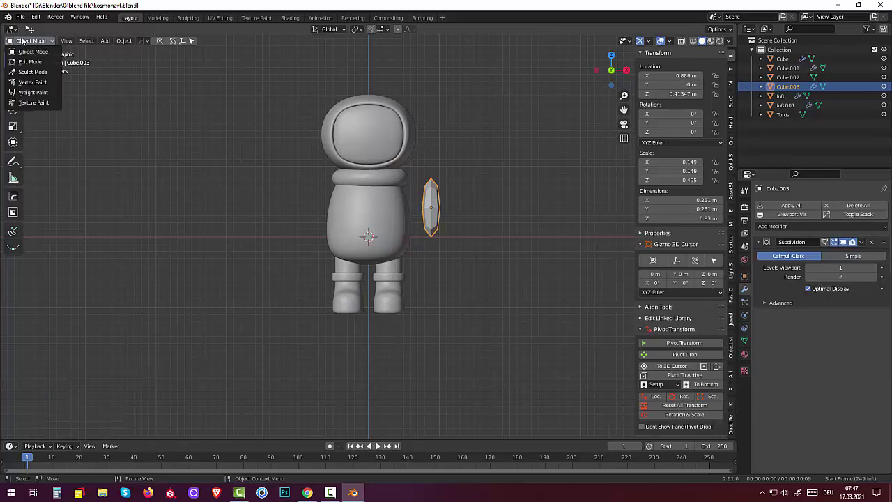
{"action": "left_click", "coordinate": [30, 63]}
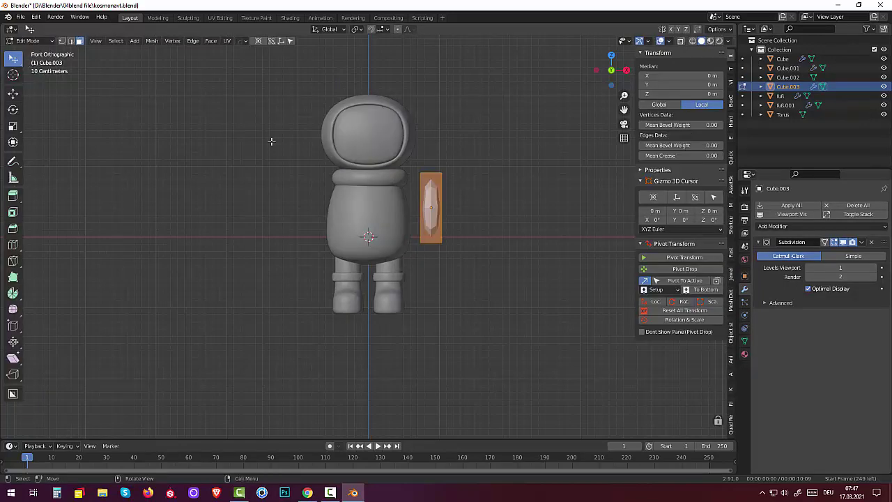
{"action": "scroll", "coordinate": [422, 153], "scroll_direction": "up", "scroll_amount": 2}
{"action": "middle_click_drag", "start_coordinate": [428, 170], "coordinate": [423, 211]}
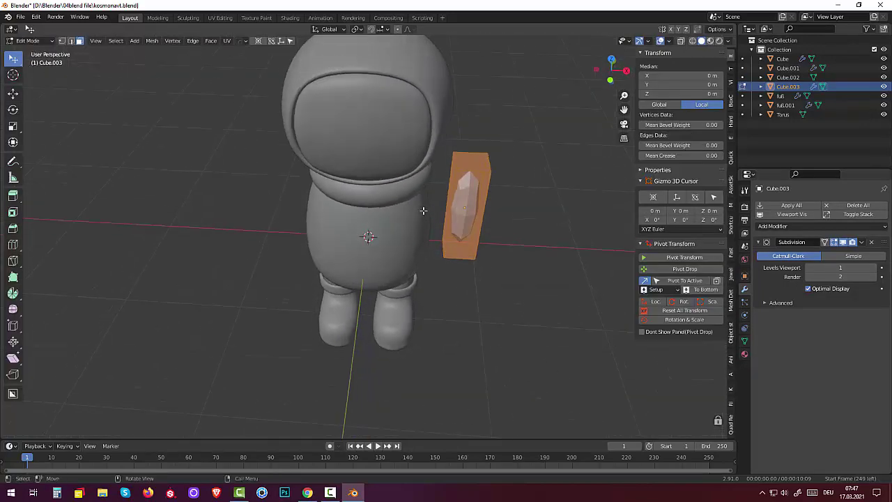
Scale the block's top face up by 1.483 so it flares outward.
{"action": "left_click", "coordinate": [473, 163]}
{"action": "middle_click_drag", "start_coordinate": [506, 167], "coordinate": [497, 135]}
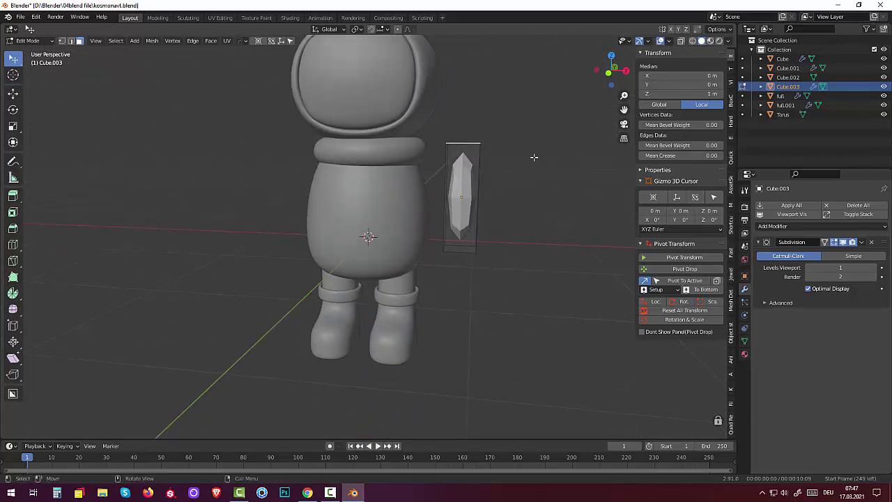
{"action": "key", "text": "s"}
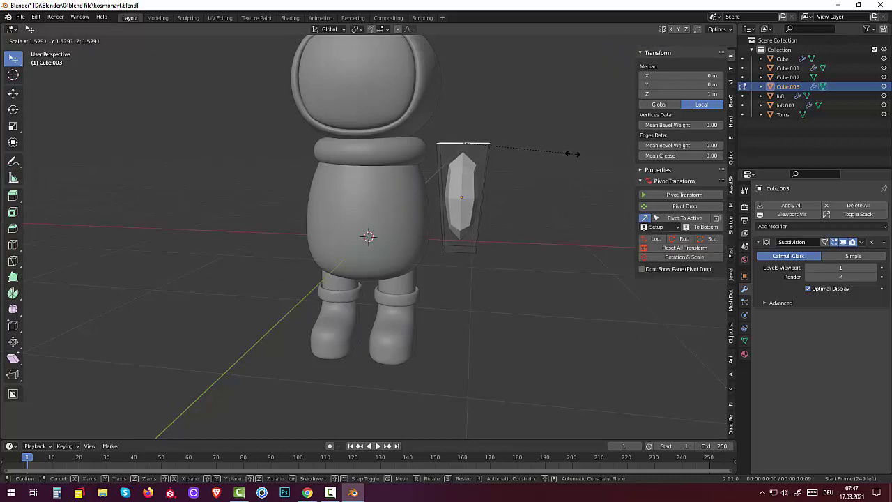
{"action": "left_click", "coordinate": [569, 152]}
{"action": "mouse_move", "coordinate": [567, 145]}
{"action": "middle_mouse_down"}
{"action": "mouse_move", "coordinate": [573, 133]}
{"action": "mouse_move", "coordinate": [574, 147]}
{"action": "middle_mouse_up"}
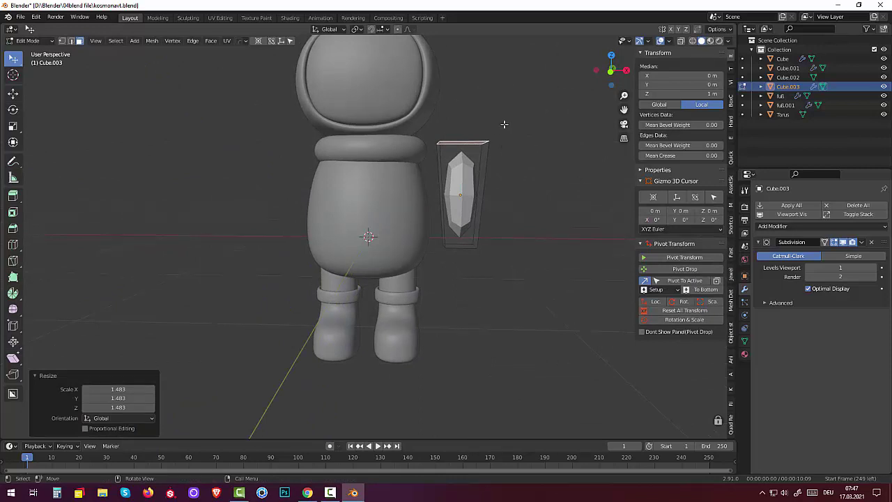
{"action": "left_click", "coordinate": [465, 195]}
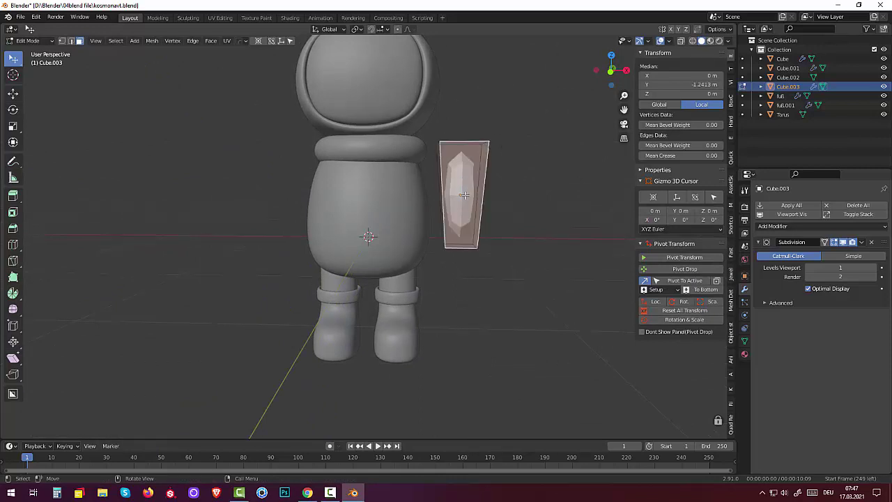
Cut evenly spaced horizontal edge loops around the block with Ctrl+R.
{"action": "key", "text": "ctrl+r"}
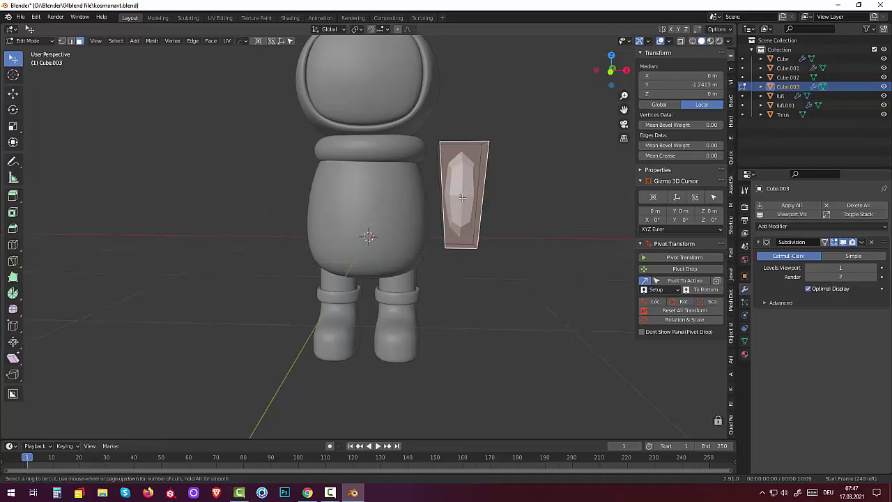
{"action": "scroll", "coordinate": [470, 198], "scroll_direction": "up", "scroll_amount": 2}
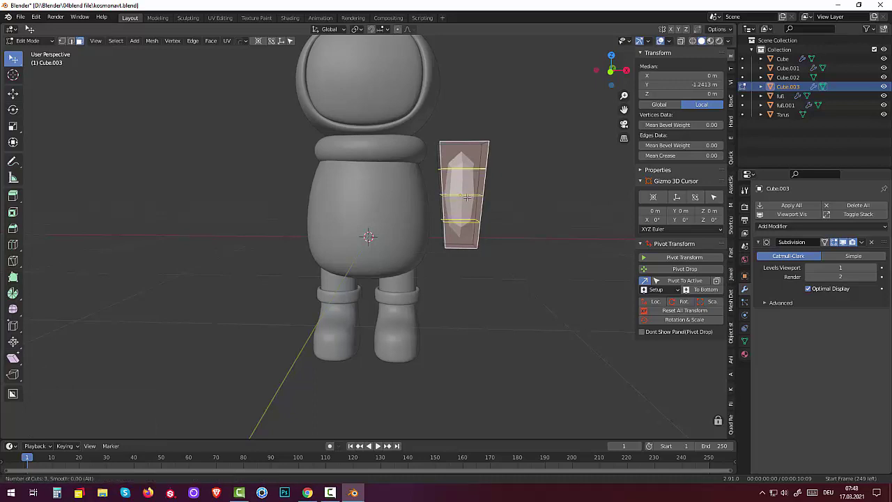
{"action": "left_click", "coordinate": [467, 197]}
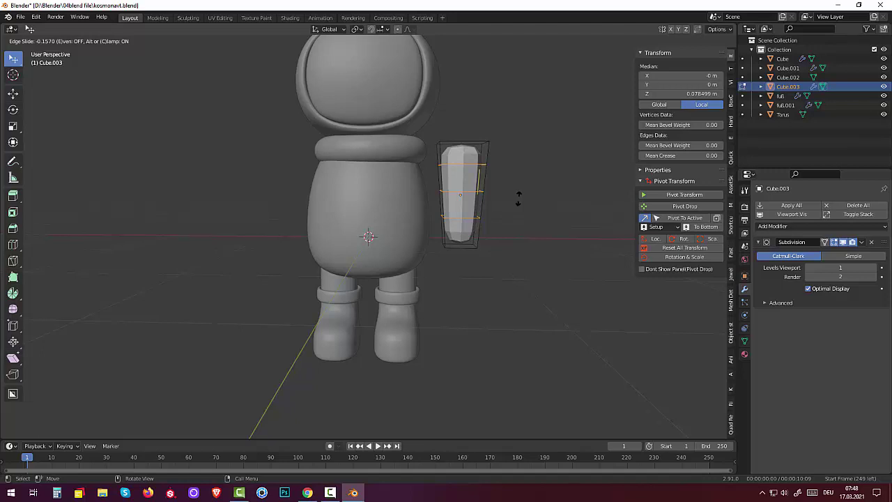
{"action": "right_click", "coordinate": [517, 198]}
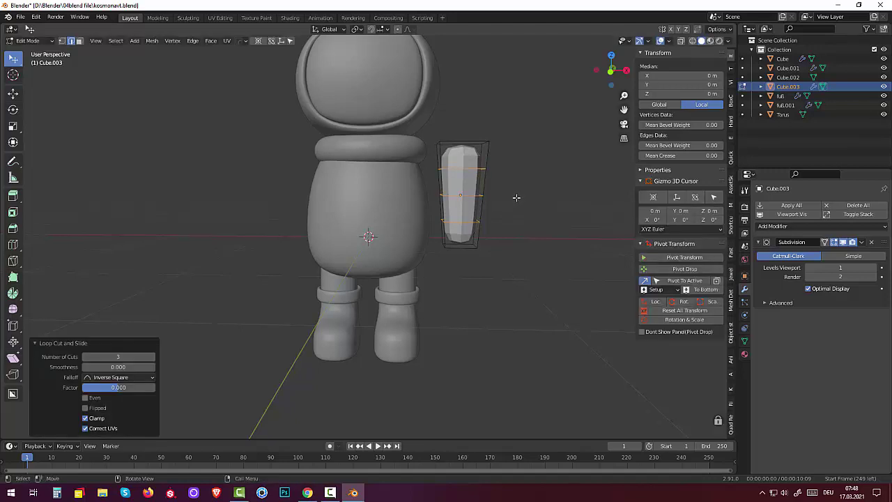
Scale the block's top face down to 0.856.
{"action": "left_click", "coordinate": [505, 197]}
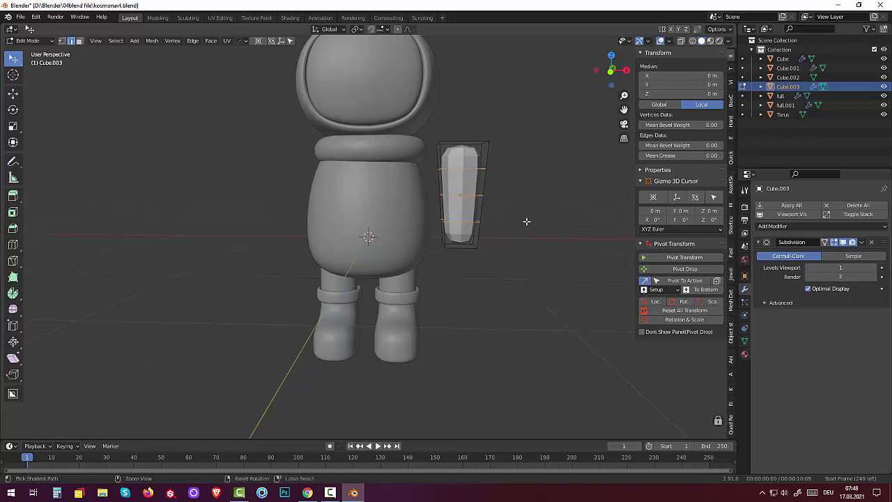
{"action": "key", "text": "a"}
{"action": "mouse_move", "coordinate": [527, 219]}
{"action": "middle_mouse_down"}
{"action": "mouse_move", "coordinate": [534, 255]}
{"action": "mouse_move", "coordinate": [479, 152]}
{"action": "middle_mouse_up"}
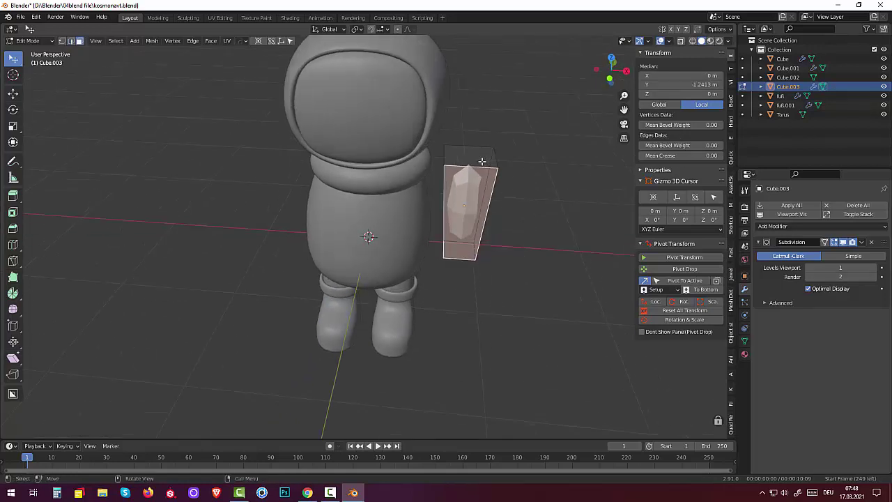
{"action": "left_click", "coordinate": [479, 152]}
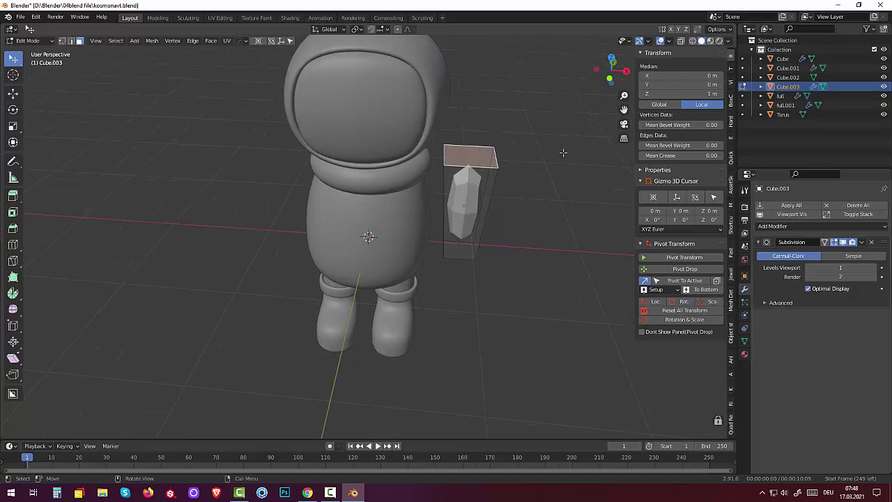
{"action": "key", "text": "s"}
{"action": "left_click", "coordinate": [548, 151]}
{"action": "middle_click_drag", "start_coordinate": [548, 150], "coordinate": [539, 126]}
{"action": "left_click", "coordinate": [471, 227]}
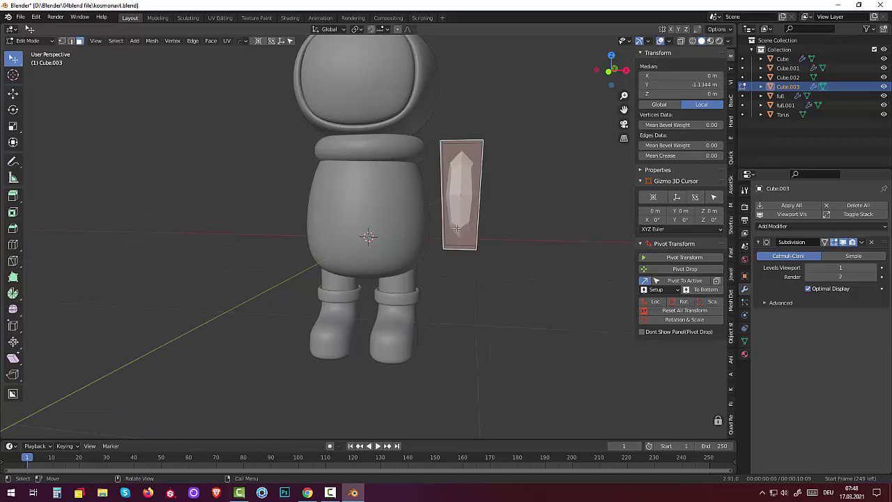
Try seven loop cuts across the box, then discard them.
{"action": "key", "text": "ctrl+r"}
{"action": "scroll", "coordinate": [456, 222], "scroll_direction": "up", "scroll_amount": 3}
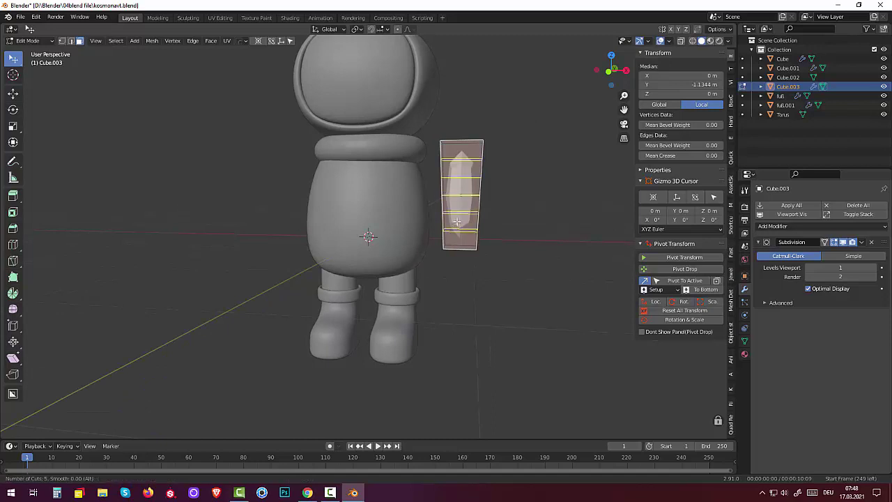
{"action": "scroll", "coordinate": [456, 209], "scroll_direction": "up", "scroll_amount": 3}
{"action": "left_click", "coordinate": [456, 209]}
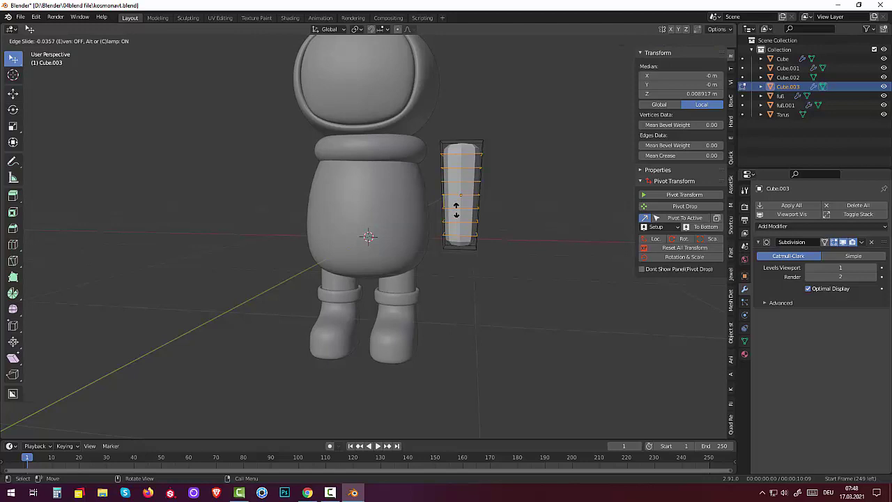
{"action": "right_click", "coordinate": [456, 209]}
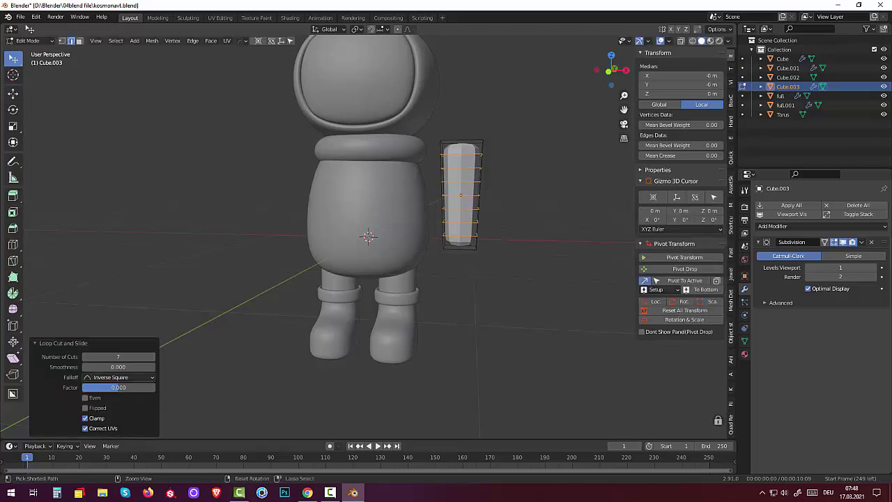
{"action": "key", "text": "a"}
{"action": "key", "text": "ctrl"}
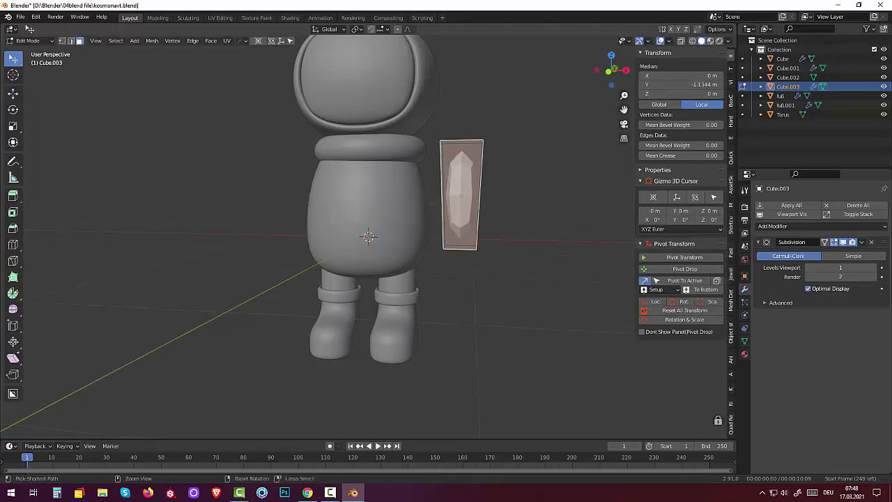
Cut five evenly centred horizontal loops across the box.
{"action": "key", "text": "ctrl+r"}
{"action": "scroll", "coordinate": [456, 210], "scroll_direction": "up", "scroll_amount": 2}
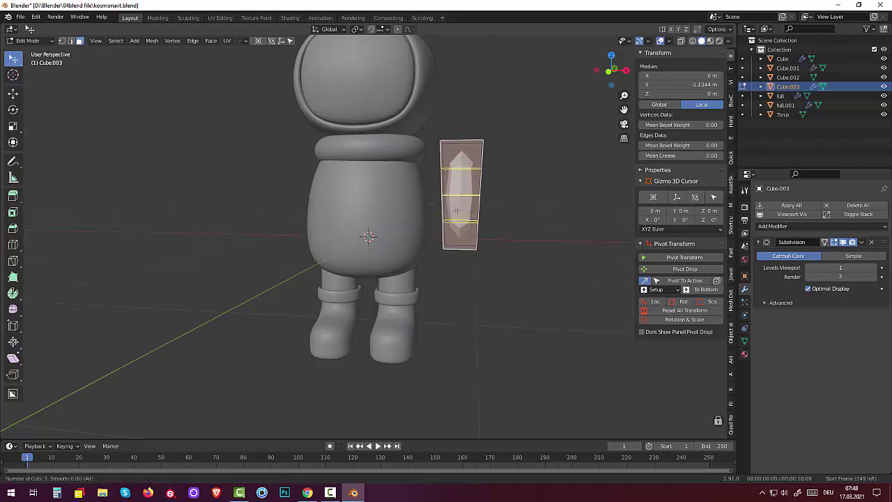
{"action": "scroll", "coordinate": [456, 210], "scroll_direction": "up", "scroll_amount": 2}
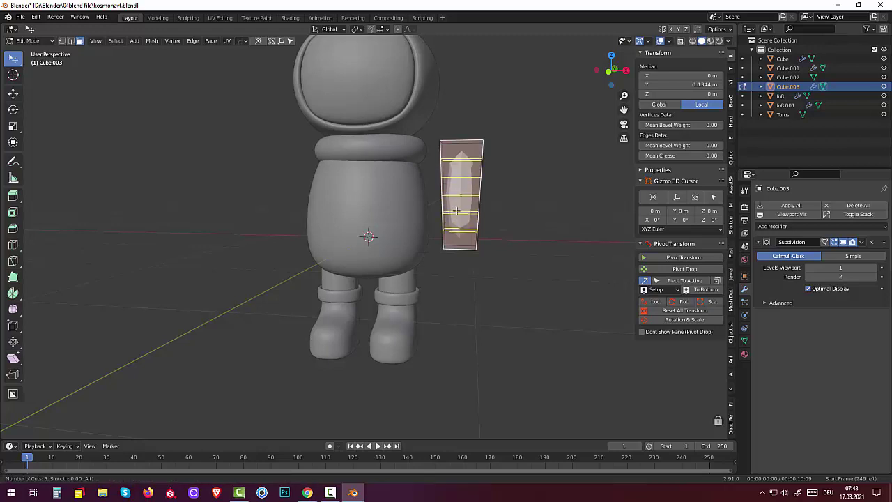
{"action": "left_click", "coordinate": [457, 210]}
{"action": "right_click", "coordinate": [459, 211]}
{"action": "mouse_move", "coordinate": [496, 218]}
{"action": "middle_mouse_down"}
{"action": "mouse_move", "coordinate": [518, 243]}
{"action": "mouse_move", "coordinate": [509, 265]}
{"action": "mouse_move", "coordinate": [512, 213]}
{"action": "mouse_move", "coordinate": [504, 216]}
{"action": "mouse_move", "coordinate": [502, 207]}
{"action": "mouse_move", "coordinate": [509, 221]}
{"action": "mouse_move", "coordinate": [504, 213]}
{"action": "middle_mouse_up"}
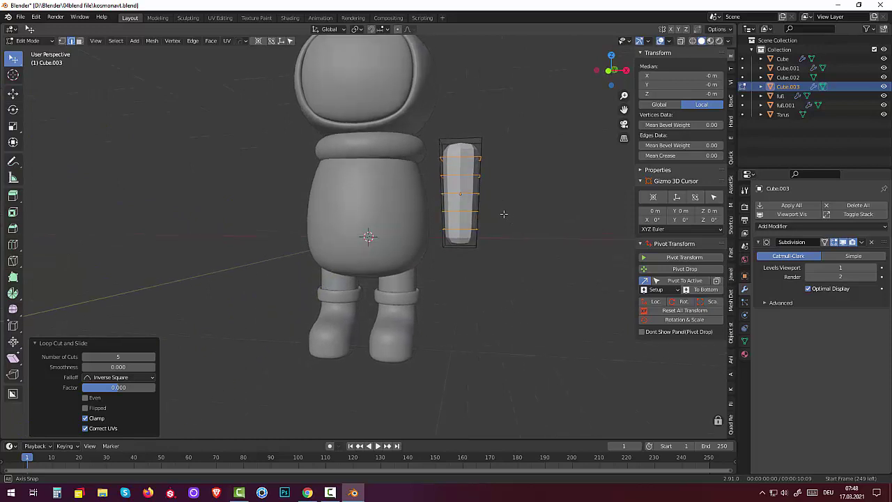
Set subdivision viewport level 2, apply the Subdivision modifier in Object Mode, and return to Edit Mode.
{"action": "left_click", "coordinate": [873, 267]}
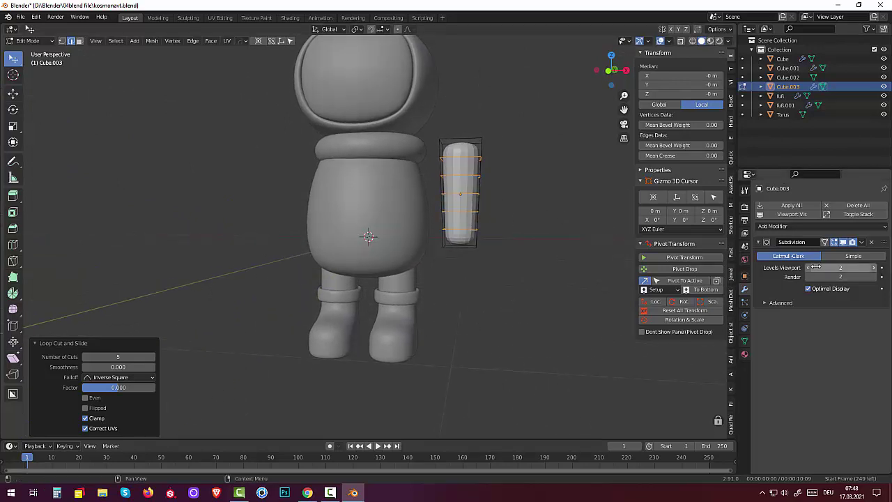
{"action": "left_click", "coordinate": [861, 242]}
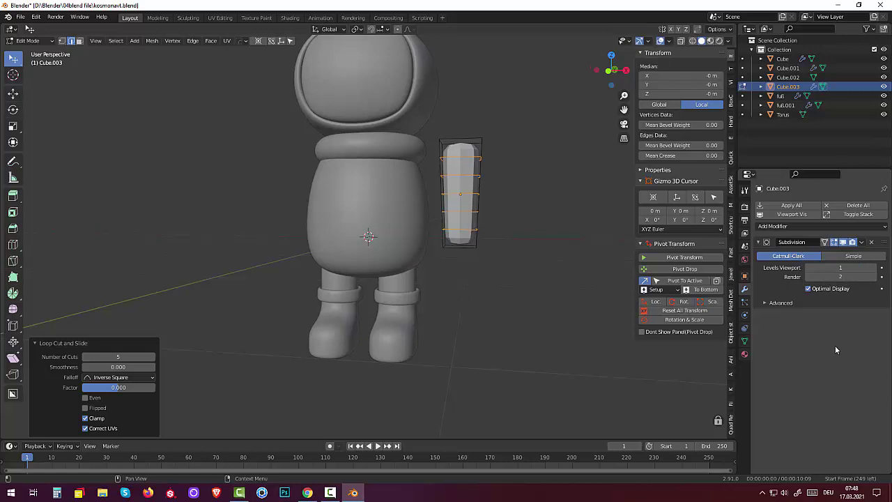
{"action": "left_click", "coordinate": [28, 41]}
{"action": "left_click", "coordinate": [26, 43]}
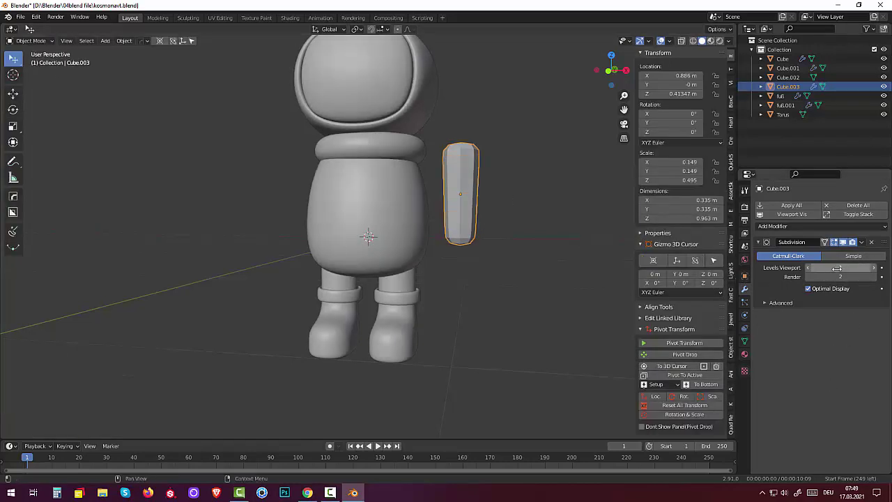
{"action": "left_click", "coordinate": [861, 242]}
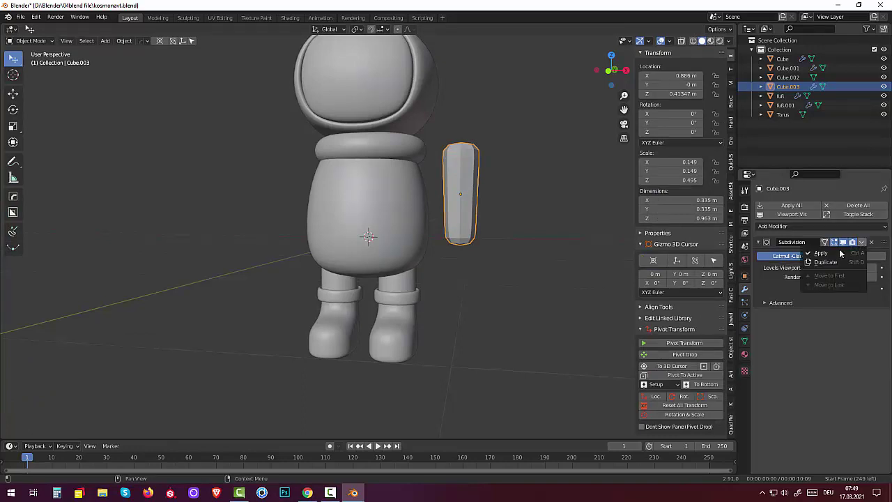
{"action": "left_click", "coordinate": [825, 253]}
{"action": "left_click", "coordinate": [27, 40]}
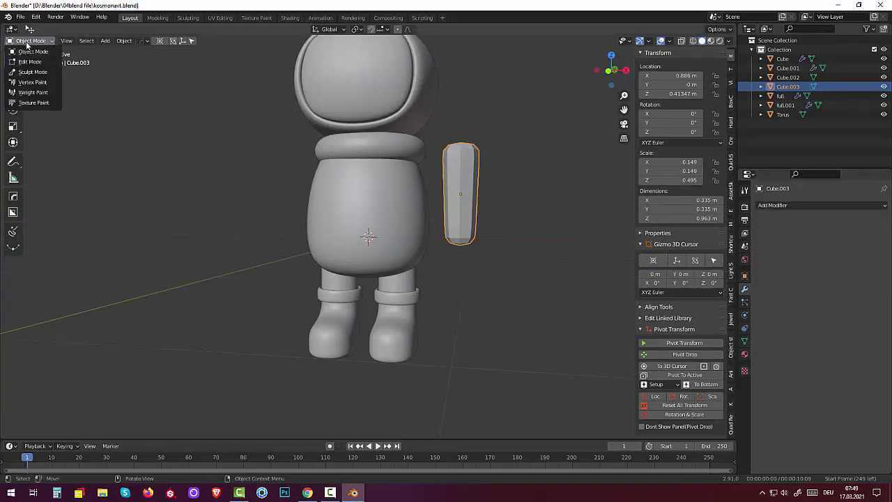
{"action": "left_click", "coordinate": [31, 62]}
Switch to face select and select the face ring around the lower box.
{"action": "left_click", "coordinate": [532, 238]}
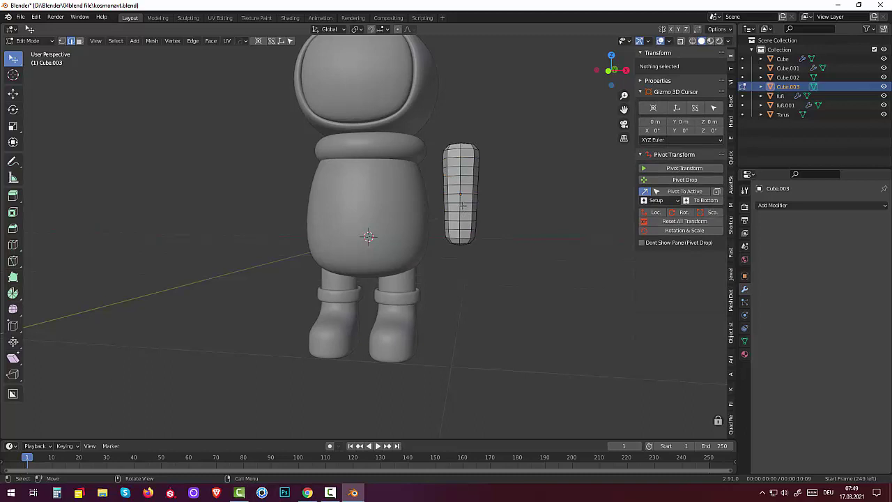
{"action": "left_click", "coordinate": [465, 194]}
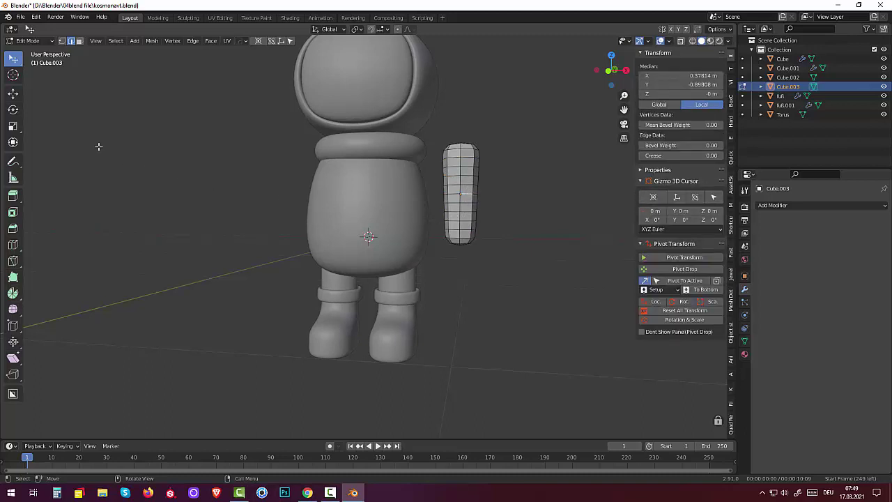
{"action": "left_click", "coordinate": [454, 217]}
{"action": "left_click", "coordinate": [29, 42]}
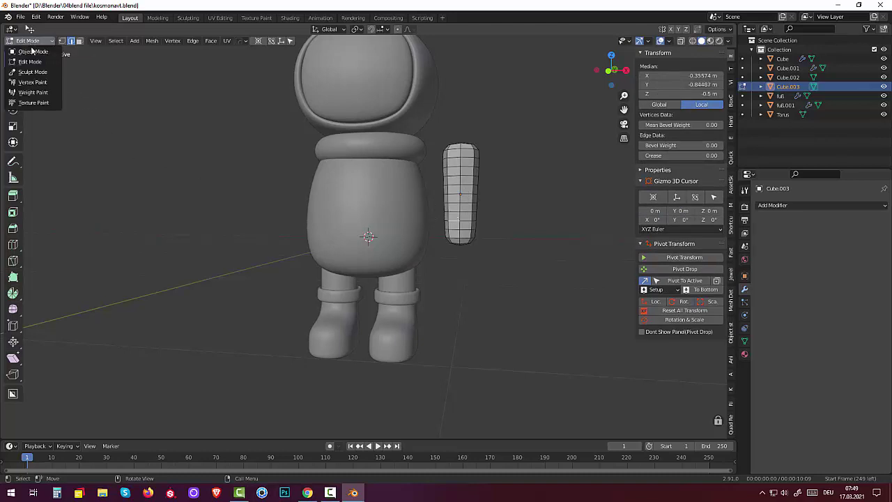
{"action": "left_click", "coordinate": [30, 61]}
{"action": "left_click", "coordinate": [79, 41]}
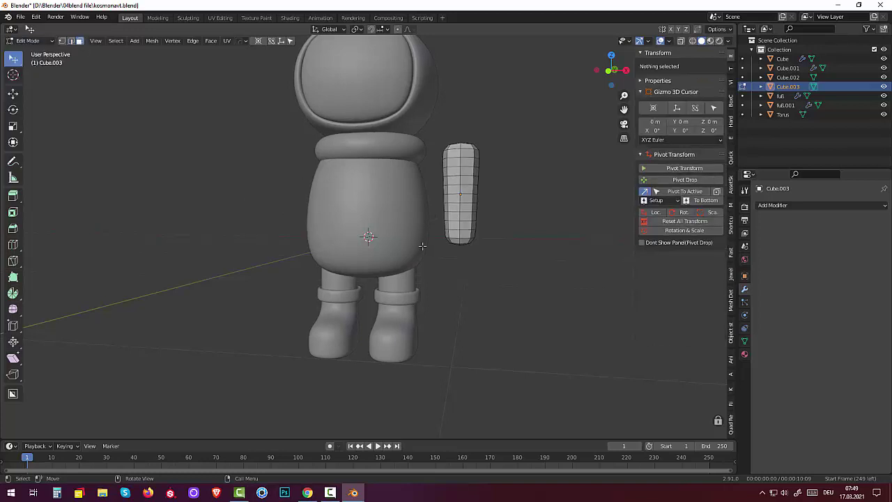
{"action": "left_click", "coordinate": [459, 218], "text": "alt"}
{"action": "mouse_move", "coordinate": [459, 218]}
{"action": "middle_mouse_down"}
{"action": "mouse_move", "coordinate": [415, 254]}
{"action": "mouse_move", "coordinate": [431, 246]}
{"action": "mouse_move", "coordinate": [435, 255]}
{"action": "middle_mouse_up"}
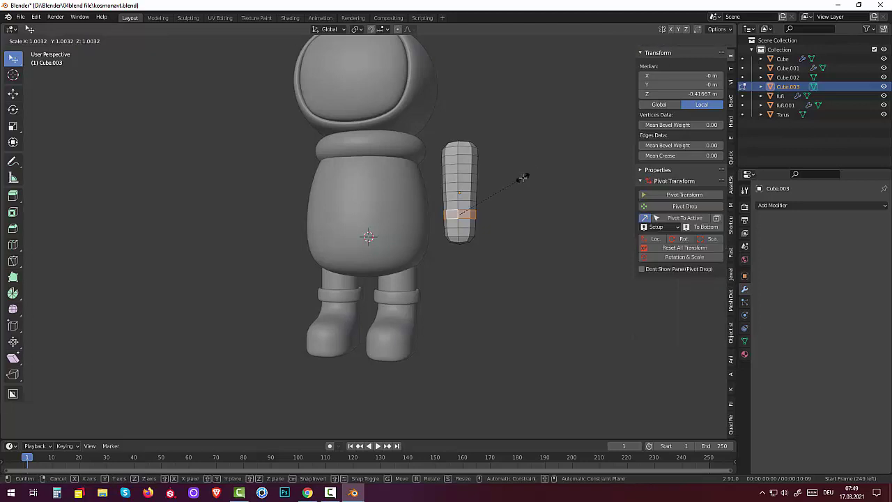
Stretch the face ring 1.301 along Z and duplicate it in place.
{"action": "key", "text": "s"}
{"action": "key", "text": "z"}
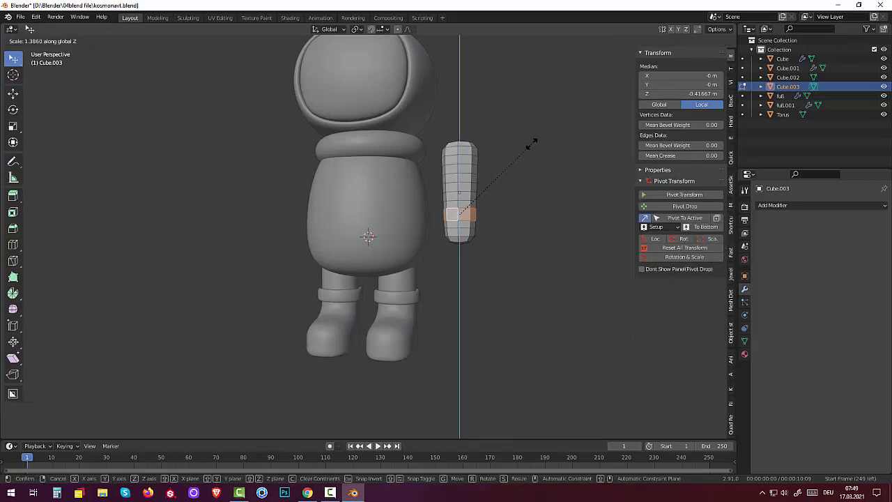
{"action": "left_click", "coordinate": [527, 149]}
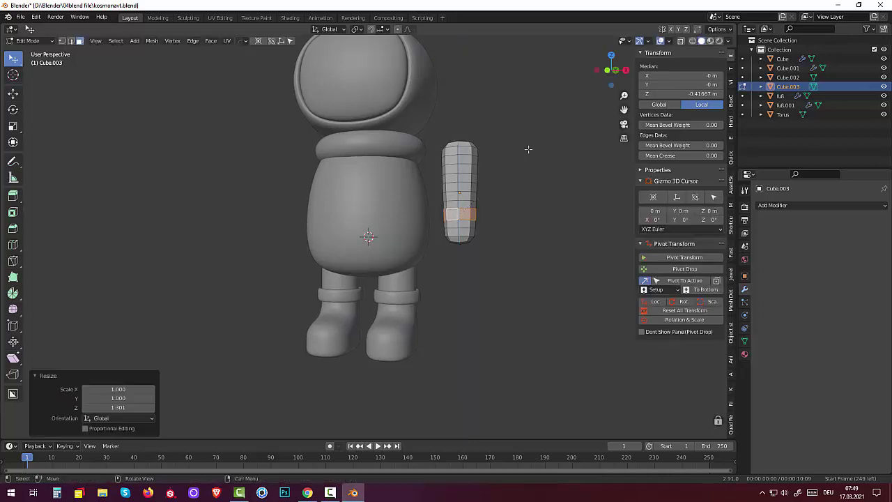
{"action": "key", "text": "shift+d"}
{"action": "right_click", "coordinate": [535, 202]}
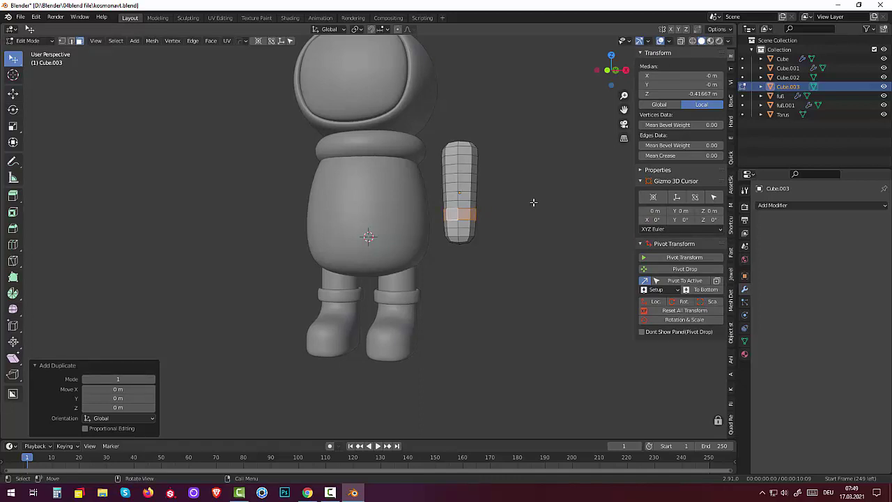
Separate the duplicated ring into its own object and return to Object Mode.
{"action": "key", "text": "p"}
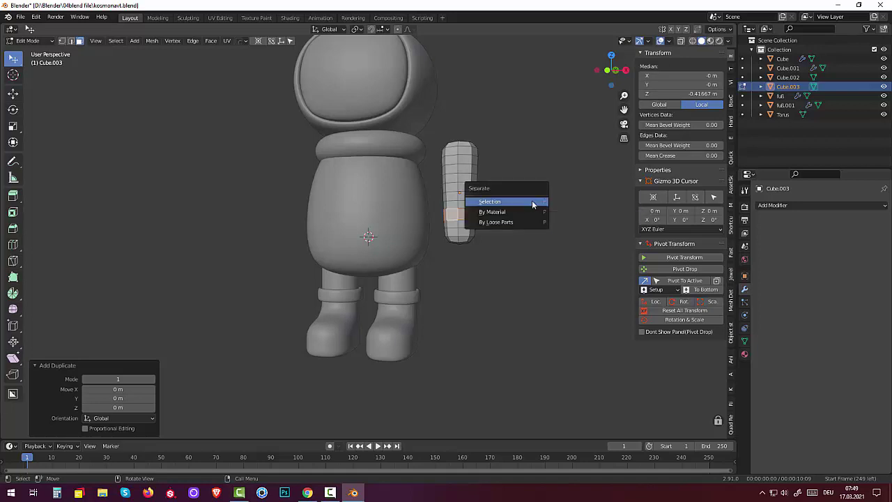
{"action": "left_click", "coordinate": [532, 203]}
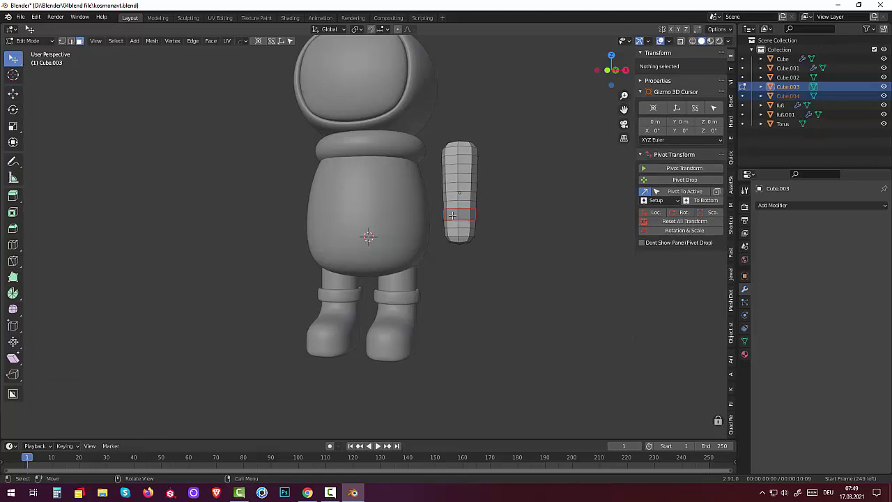
{"action": "left_click", "coordinate": [28, 40]}
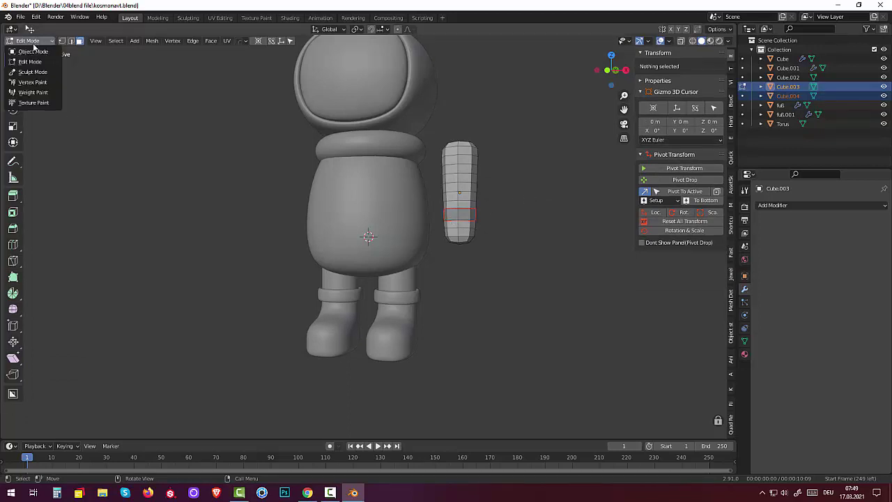
{"action": "left_click", "coordinate": [39, 63]}
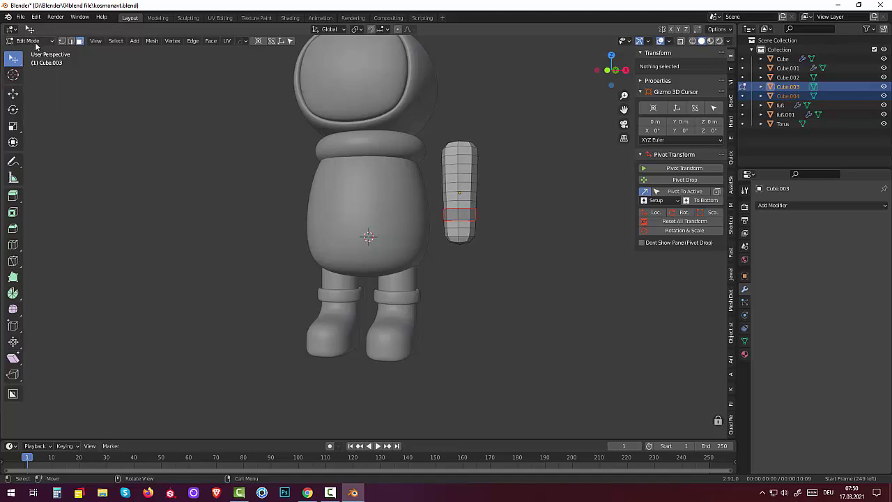
{"action": "left_click", "coordinate": [28, 40]}
{"action": "left_click", "coordinate": [33, 52]}
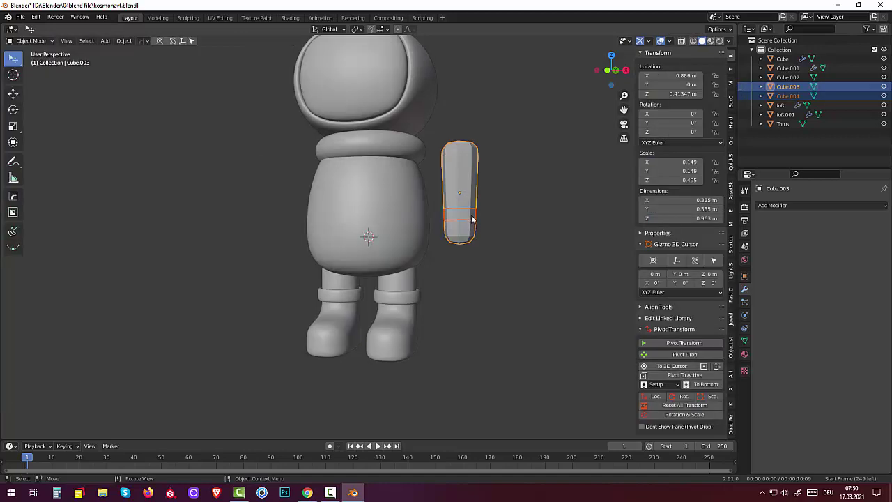
Give band Cube.004 a Solidify modifier with -0.26 m thickness, then select Cube.003.
{"action": "left_click", "coordinate": [472, 217]}
{"action": "left_click", "coordinate": [770, 207]}
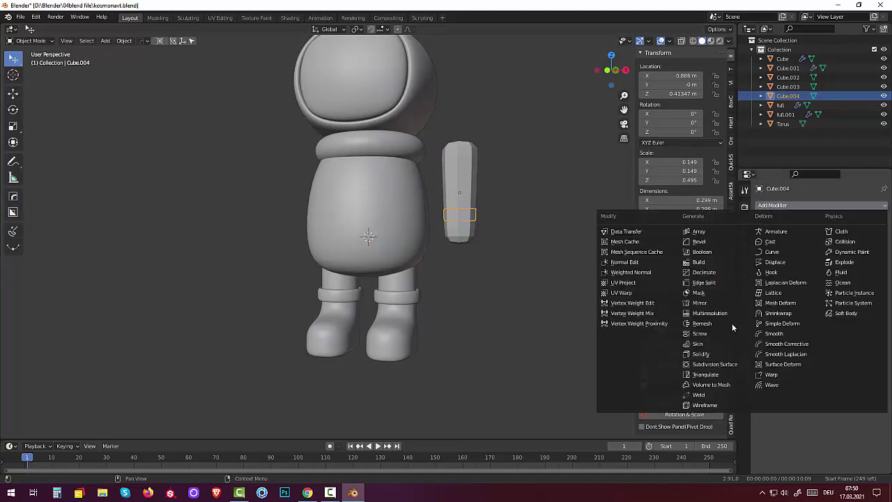
{"action": "left_click", "coordinate": [717, 354]}
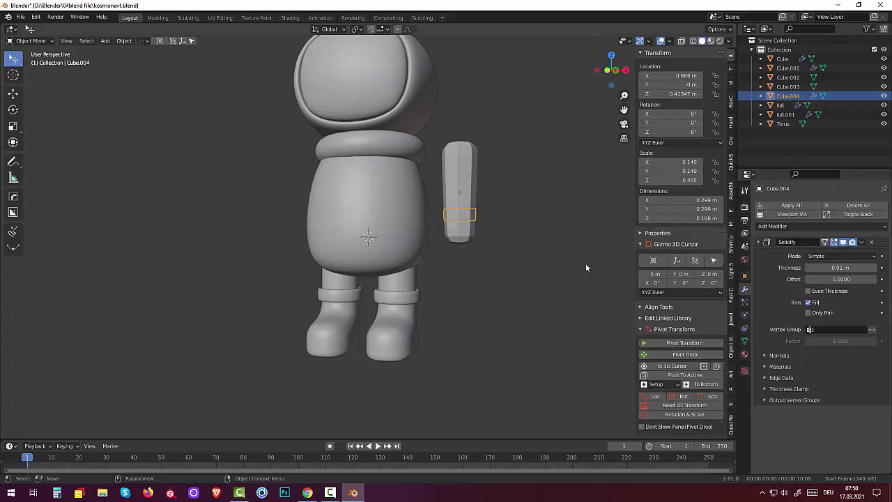
{"action": "mouse_move", "coordinate": [585, 267]}
{"action": "middle_mouse_down"}
{"action": "mouse_move", "coordinate": [589, 308]}
{"action": "mouse_move", "coordinate": [601, 297]}
{"action": "middle_mouse_up"}
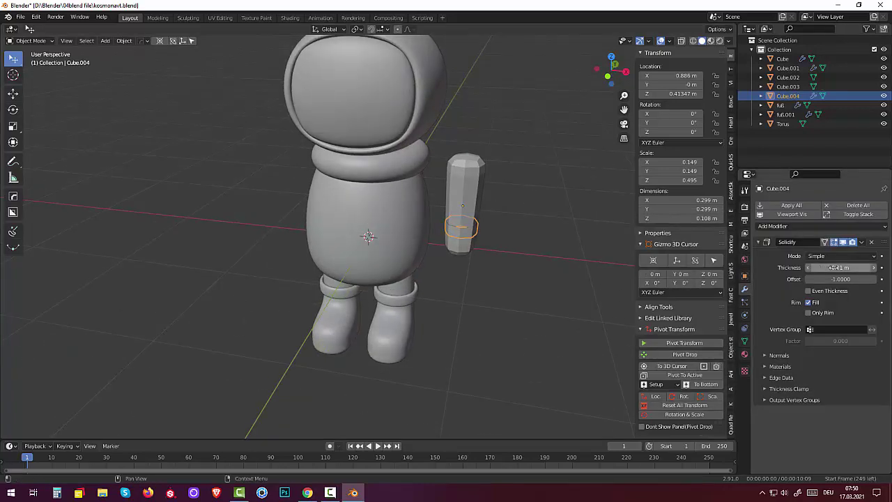
{"action": "left_click_drag", "start_coordinate": [836, 267], "coordinate": [767, 267]}
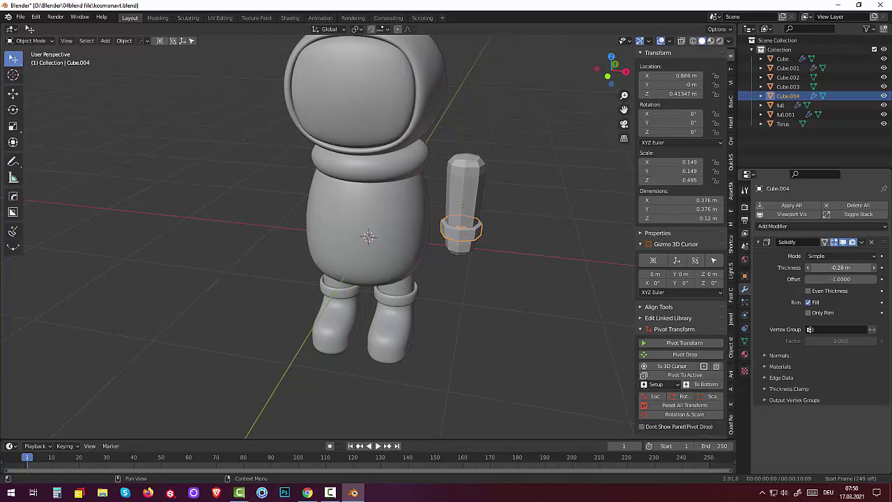
{"action": "left_click", "coordinate": [503, 311]}
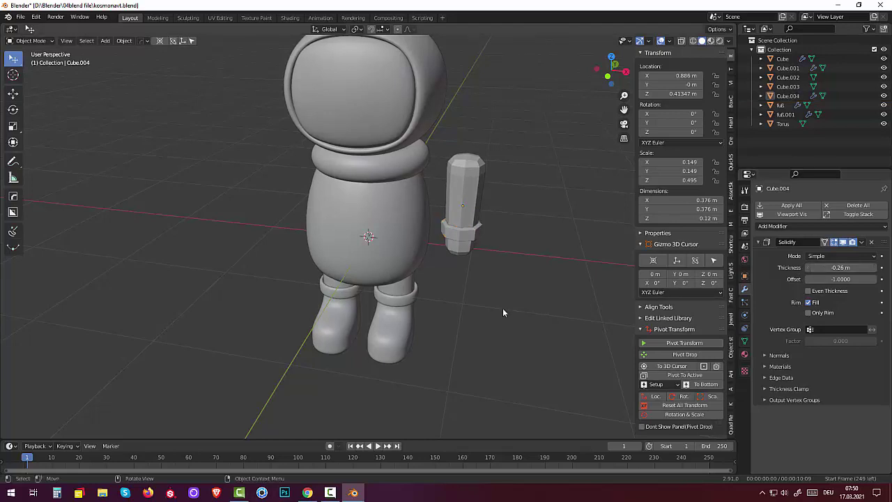
{"action": "left_click", "coordinate": [466, 190]}
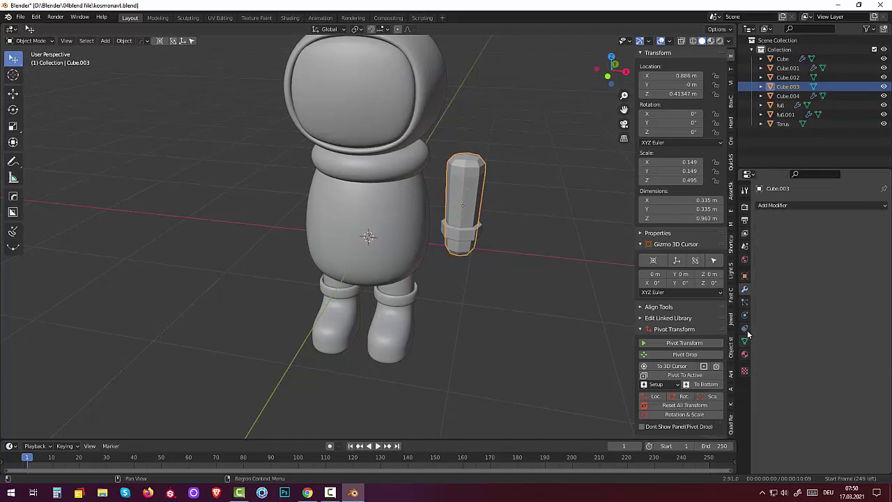
Give the arm Cube.003 a Subdivision modifier at viewport level 2.
{"action": "left_click", "coordinate": [771, 206]}
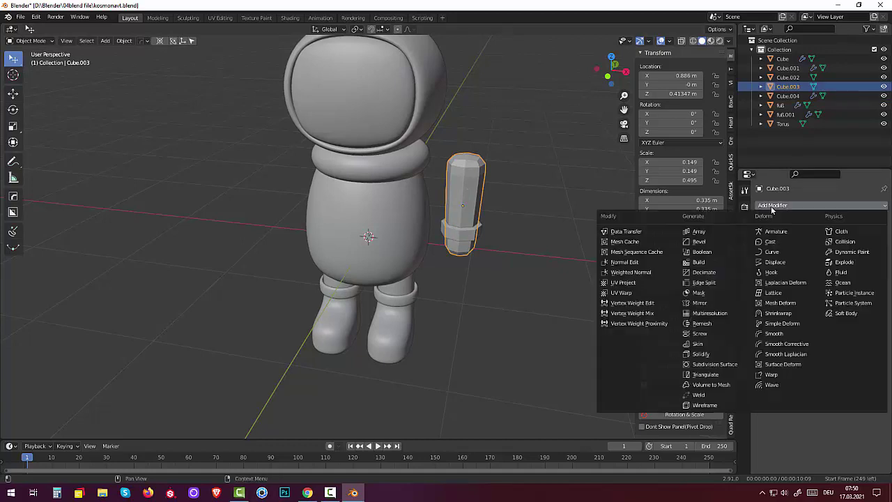
{"action": "left_click", "coordinate": [723, 365]}
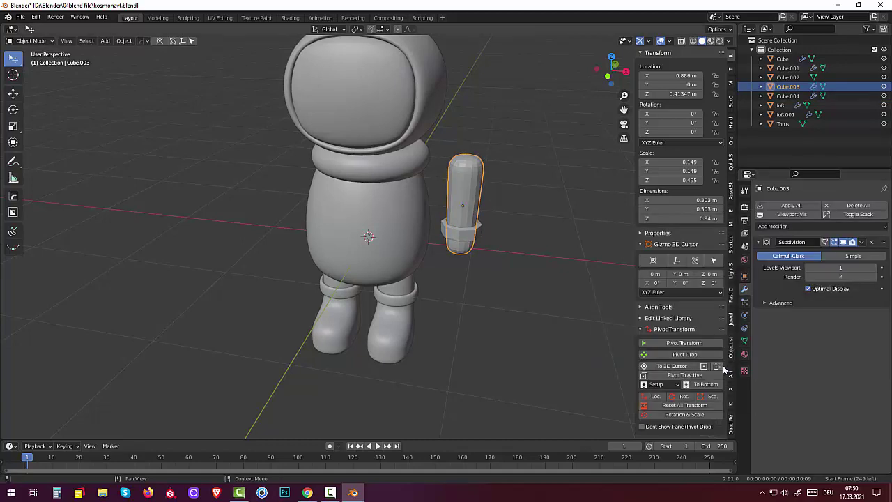
{"action": "left_click", "coordinate": [875, 269]}
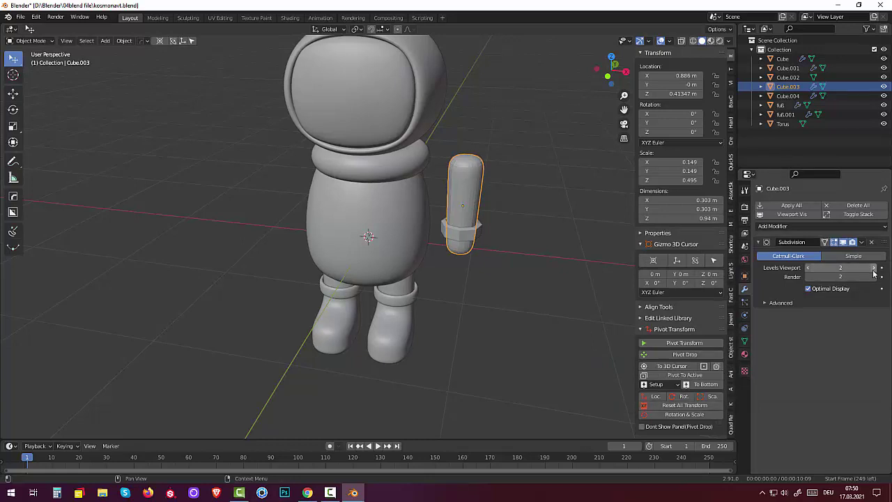
Select the wrist band Cube.004 and apply its Solidify modifier.
{"action": "right_click", "coordinate": [466, 198]}
{"action": "key", "text": "Escape"}
{"action": "left_click", "coordinate": [469, 239]}
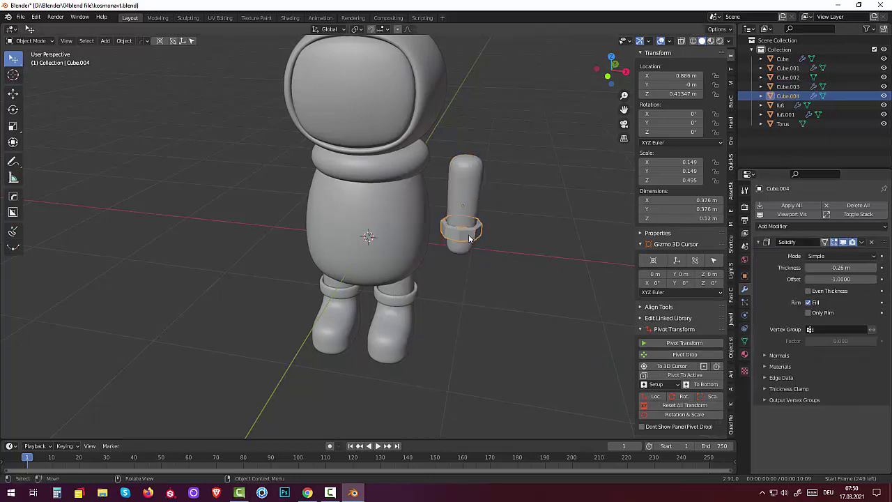
{"action": "left_click", "coordinate": [470, 239]}
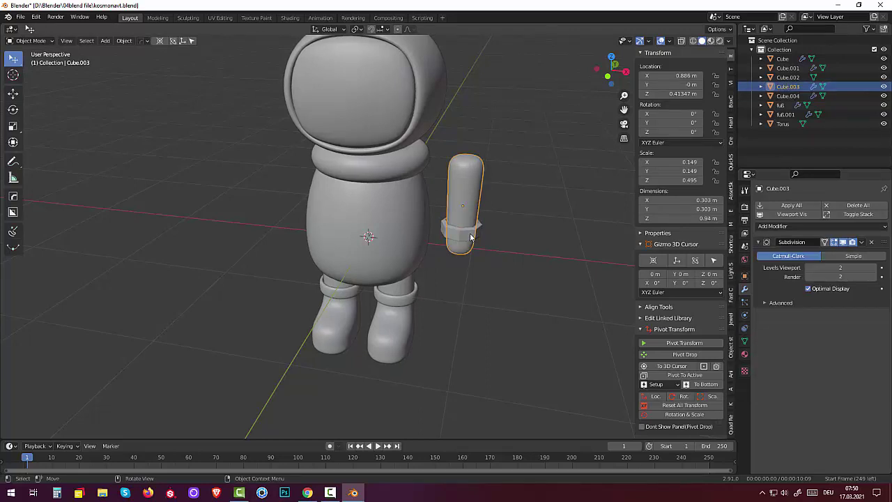
{"action": "left_click_drag", "start_coordinate": [469, 239], "coordinate": [473, 218]}
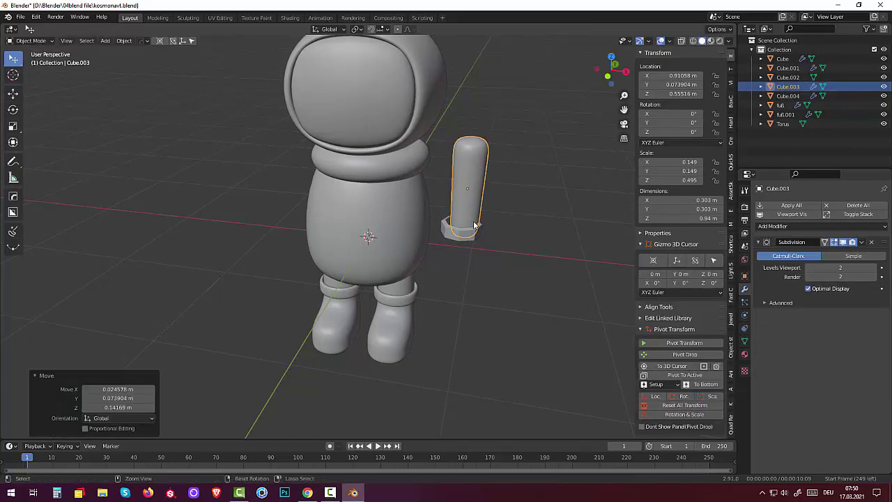
{"action": "key", "text": "ctrl+z"}
{"action": "left_click", "coordinate": [468, 239]}
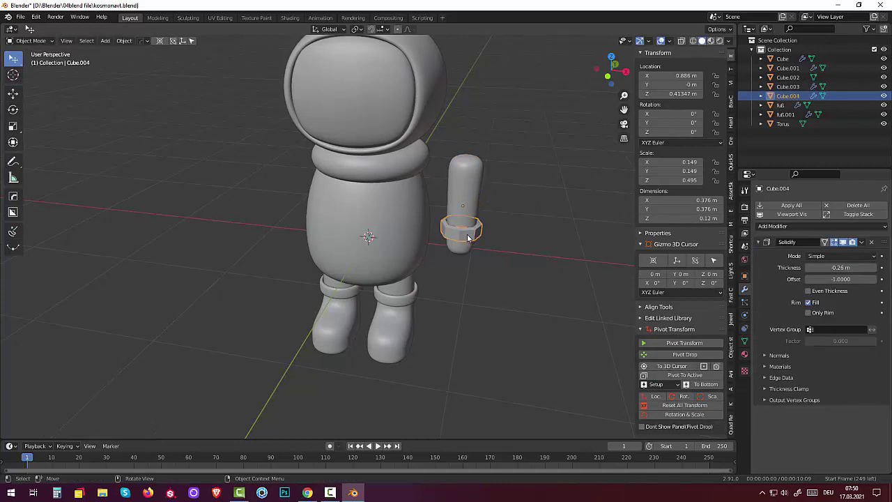
{"action": "left_click", "coordinate": [861, 242]}
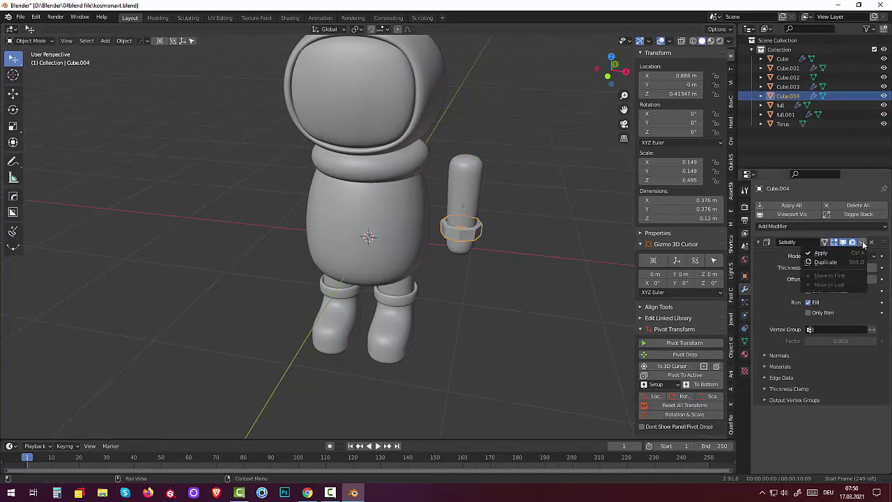
{"action": "left_click", "coordinate": [812, 256]}
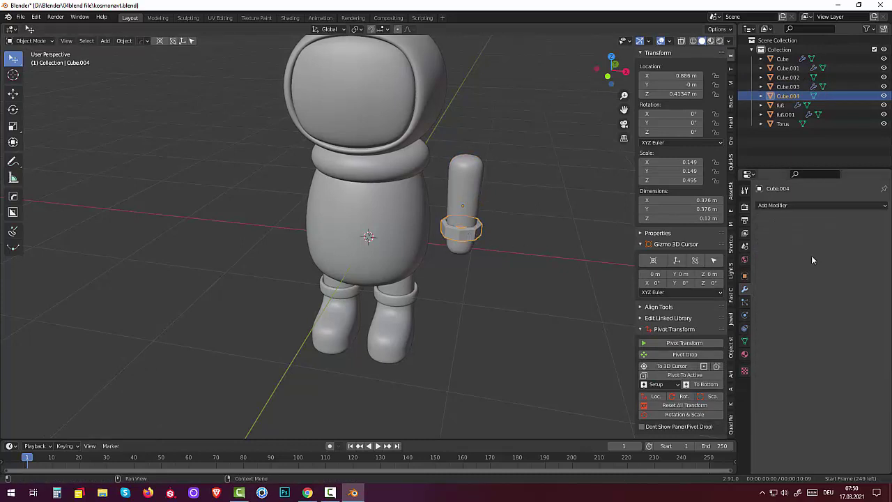
Add a Subdivision Surface modifier to the band at viewport level 2.
{"action": "left_click", "coordinate": [768, 205]}
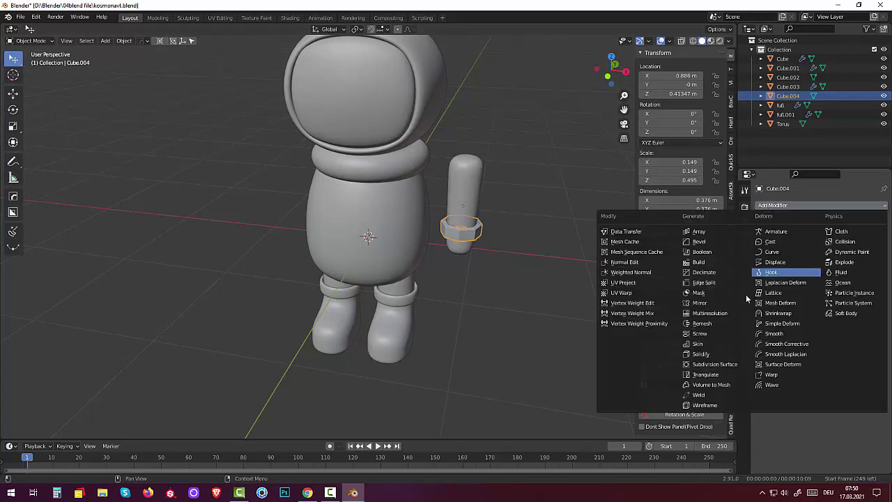
{"action": "left_click", "coordinate": [724, 365]}
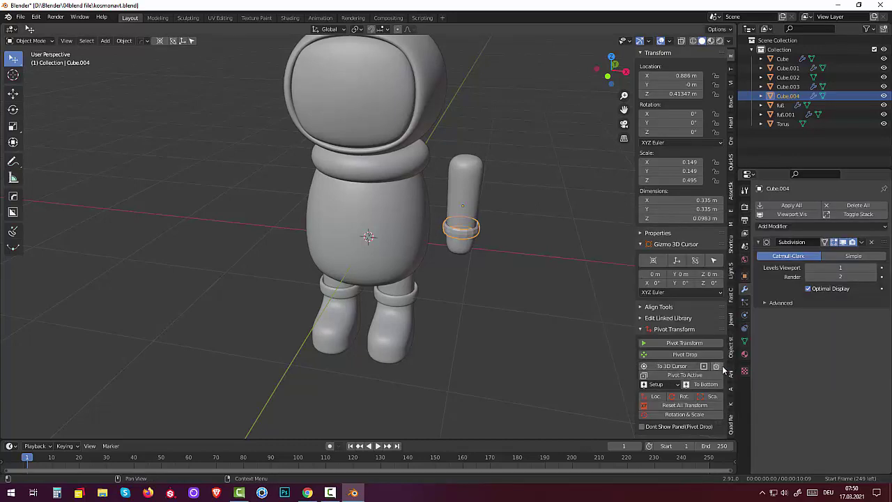
{"action": "left_click", "coordinate": [873, 267]}
{"action": "mouse_move", "coordinate": [418, 277]}
{"action": "middle_mouse_down"}
{"action": "mouse_move", "coordinate": [460, 278]}
{"action": "mouse_move", "coordinate": [434, 256]}
{"action": "middle_mouse_up"}
{"action": "scroll", "coordinate": [460, 278], "scroll_direction": "up", "scroll_amount": 3}
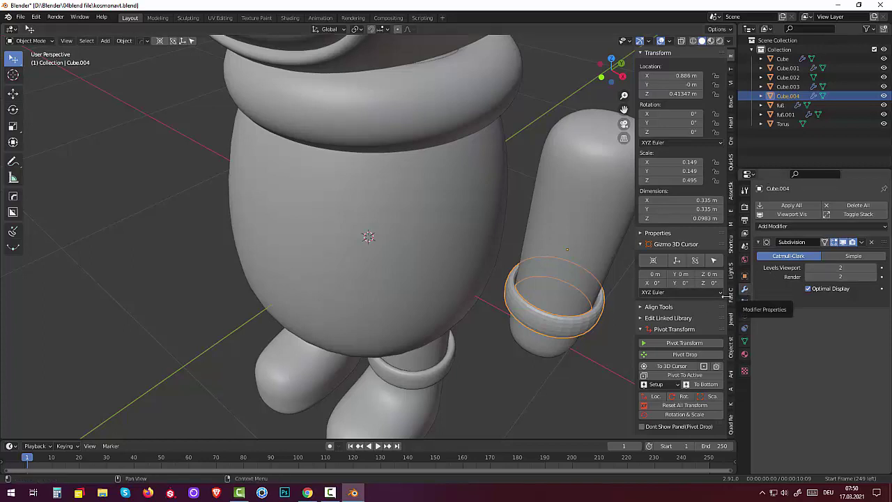
Scale the wrist band down to 0.937.
{"action": "middle_click_drag", "start_coordinate": [613, 292], "coordinate": [622, 289]}
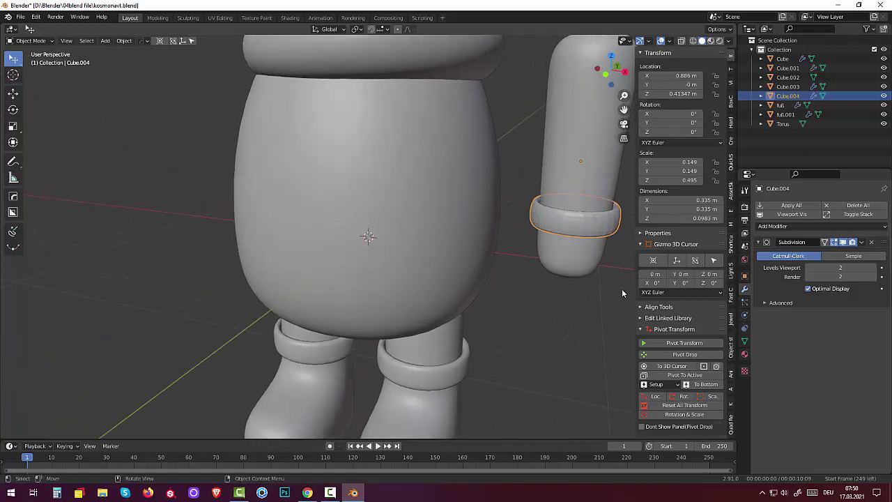
{"action": "scroll", "coordinate": [621, 289], "scroll_direction": "down", "scroll_amount": 2}
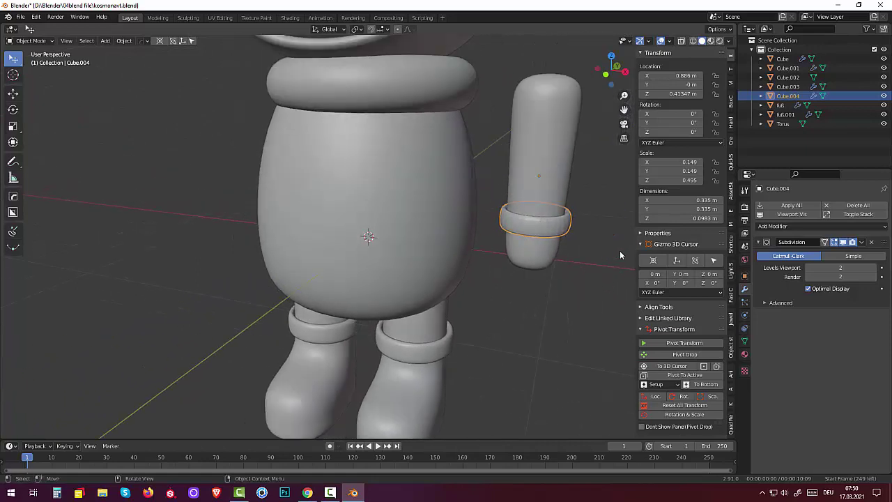
{"action": "key", "text": "s"}
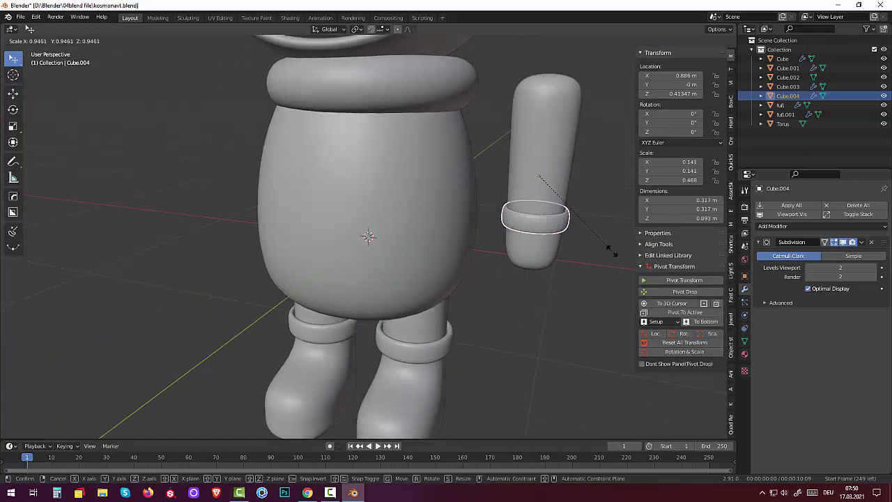
{"action": "left_click", "coordinate": [611, 251]}
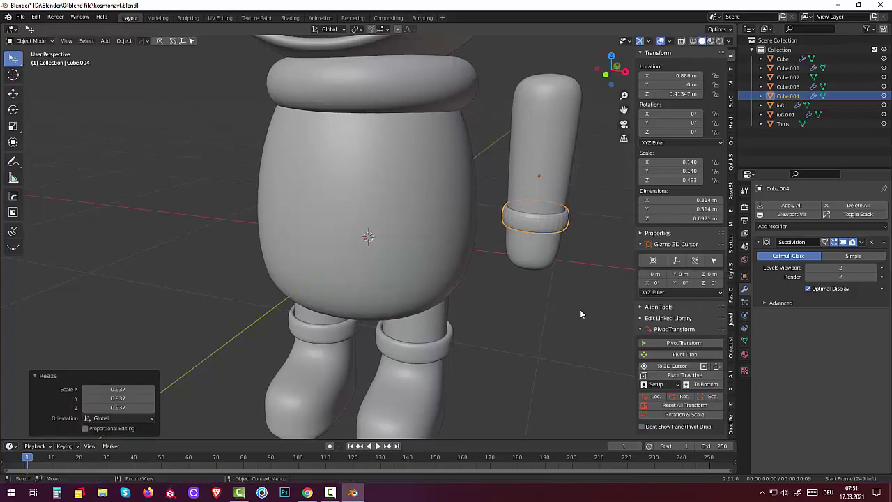
Apply the band's Subdivision modifier and shade it smooth, then face the astronaut front-on.
{"action": "left_click", "coordinate": [861, 242]}
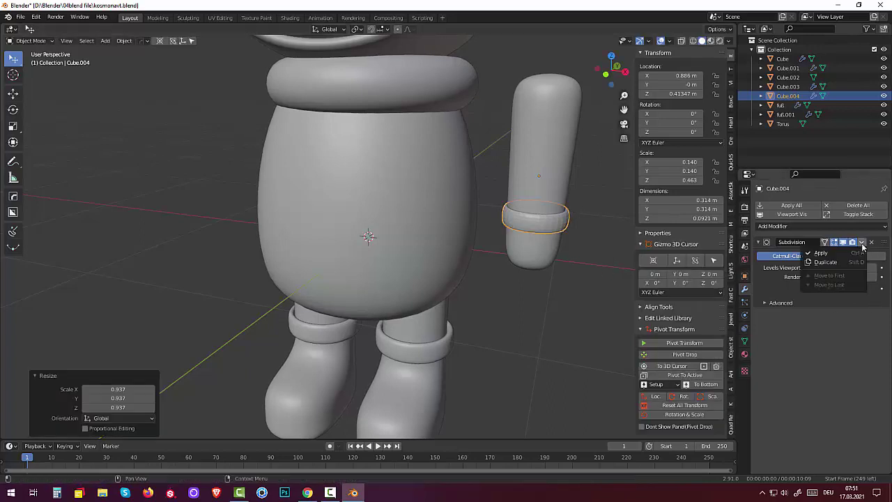
{"action": "left_click", "coordinate": [838, 256]}
{"action": "right_click", "coordinate": [547, 227]}
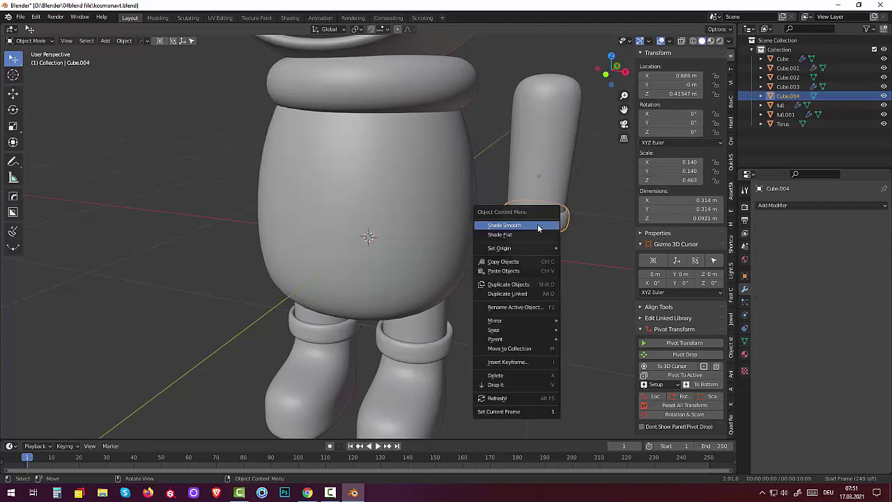
{"action": "key", "text": "Escape"}
{"action": "left_click", "coordinate": [499, 298]}
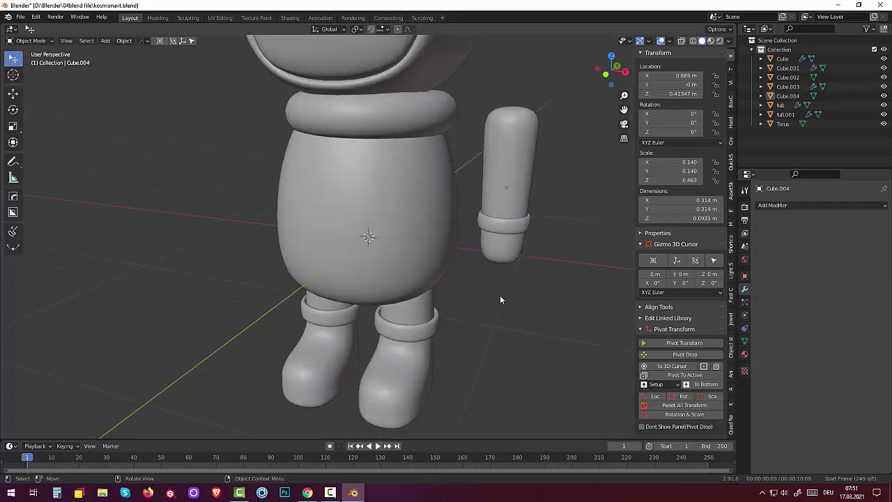
{"action": "scroll", "coordinate": [499, 298], "scroll_direction": "down", "scroll_amount": 2}
{"action": "middle_click_drag", "start_coordinate": [499, 298], "coordinate": [528, 256]}
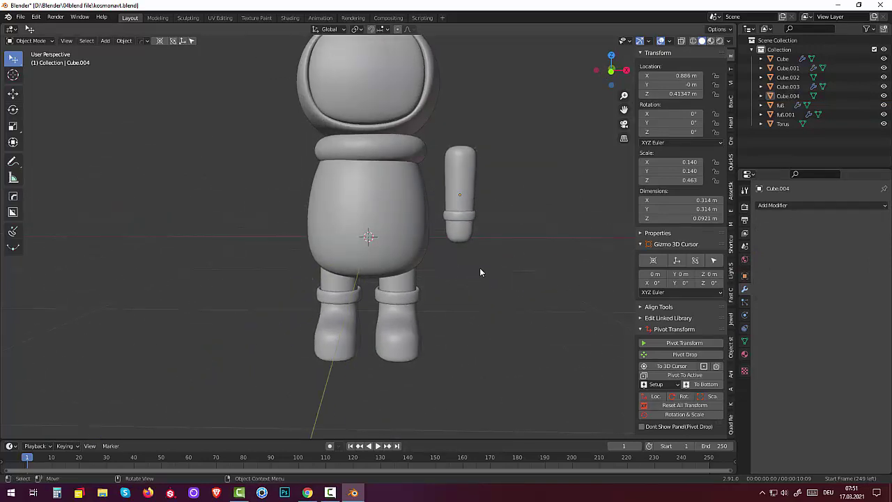
Parent the arm to the wrist band with Keep Transform and rotate both 26.8° outward.
{"action": "left_click", "coordinate": [461, 182]}
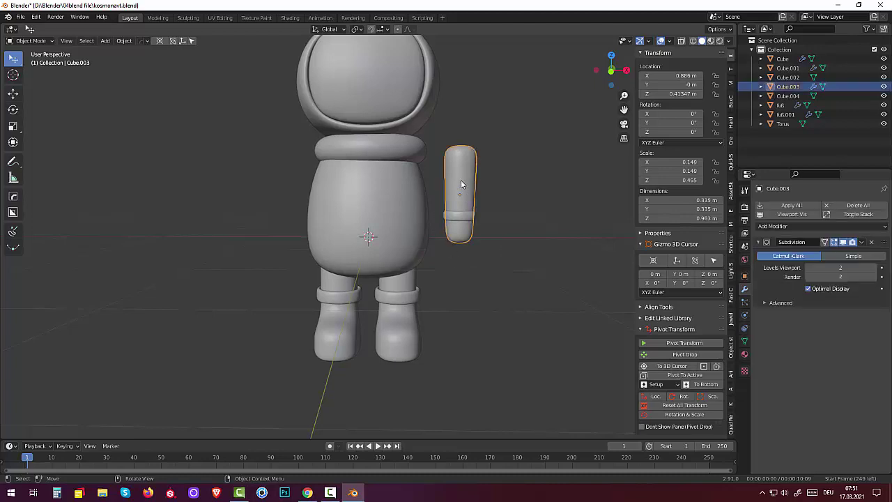
{"action": "left_click", "coordinate": [460, 220], "text": "shift"}
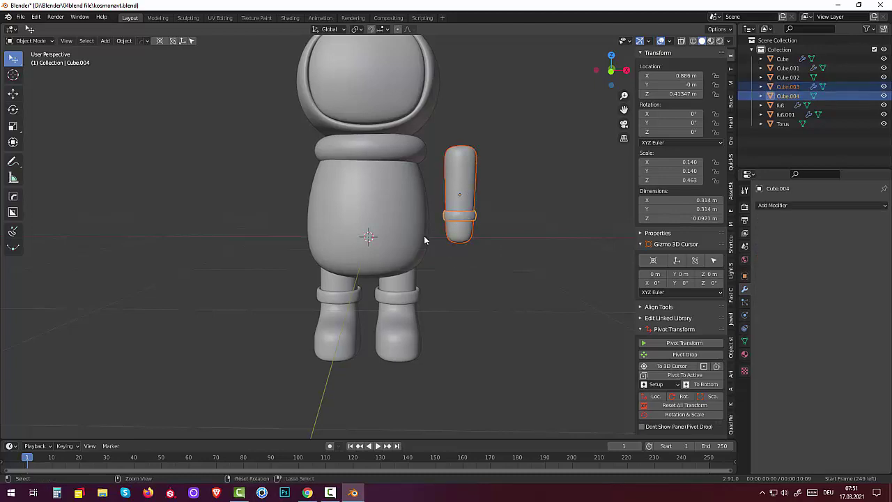
{"action": "key", "text": "ctrl+p"}
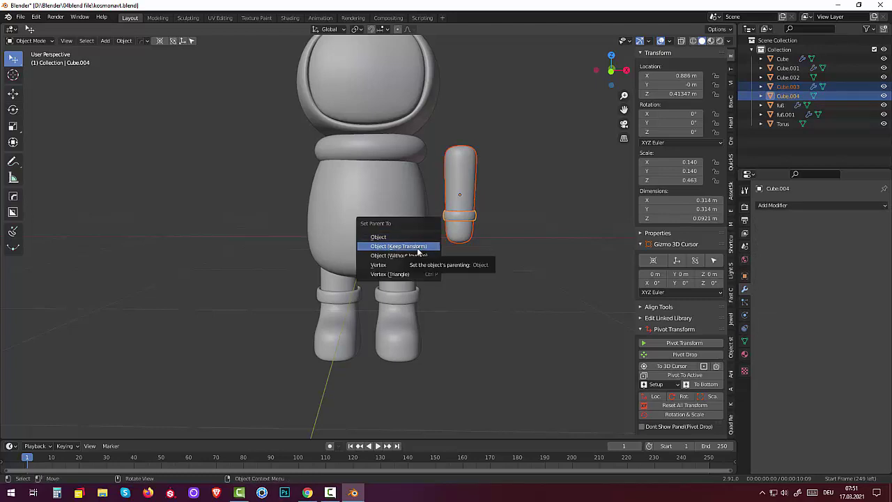
{"action": "left_click", "coordinate": [418, 248]}
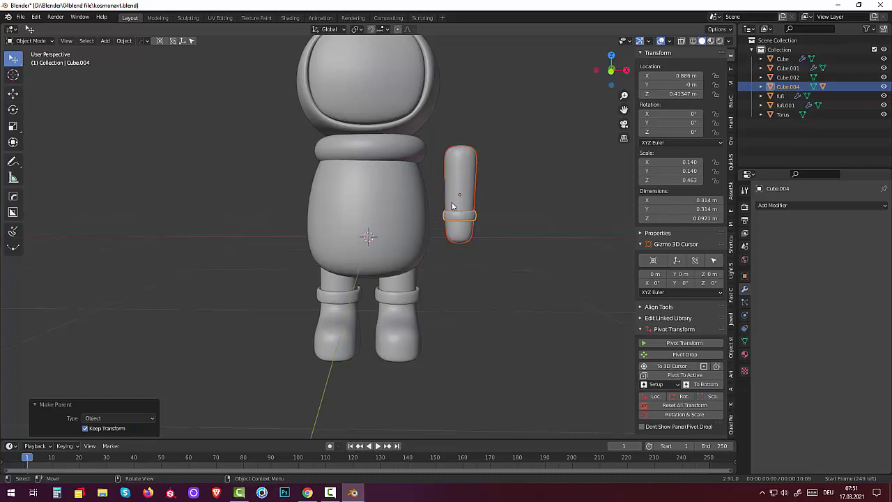
{"action": "key", "text": "r"}
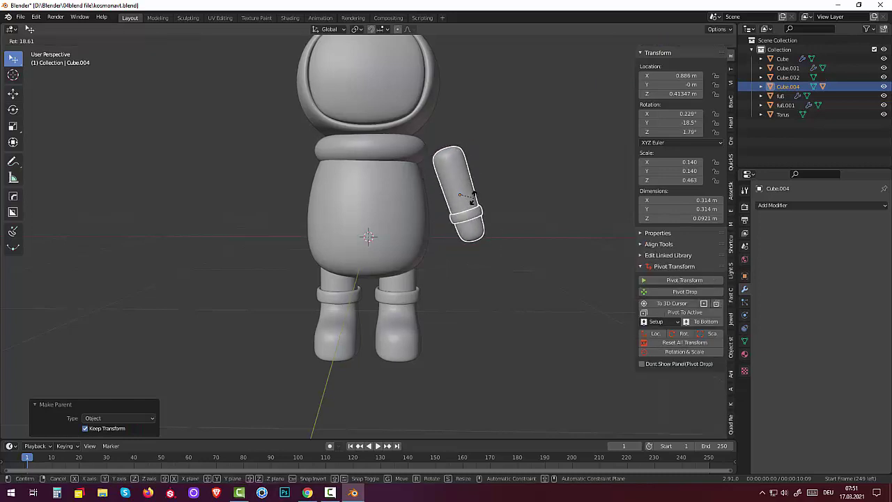
{"action": "left_click", "coordinate": [477, 201]}
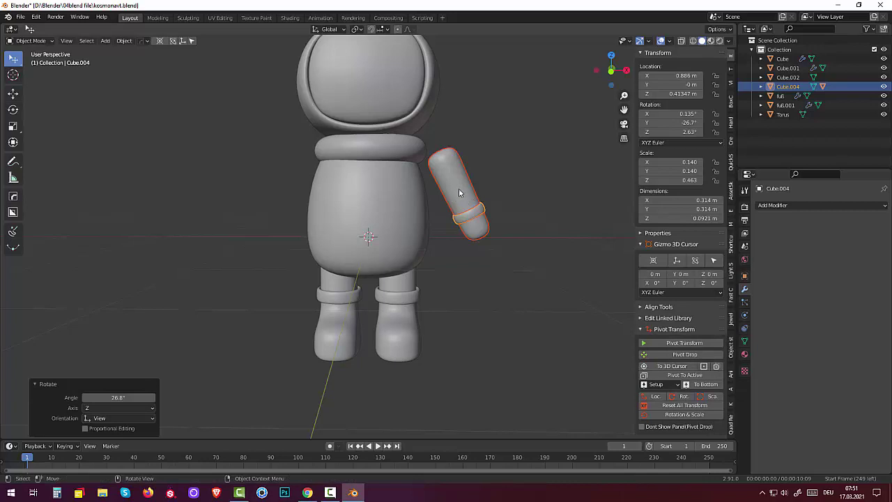
{"action": "key", "text": "KP_1"}
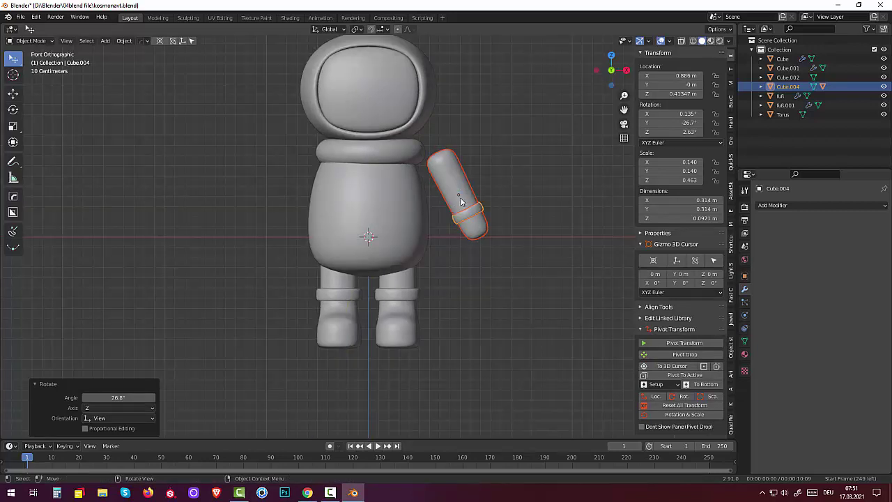
Move the arm lower and closer to X 0.654, Z 0.286 m and tilt it 14.7° further.
{"action": "key", "text": "g"}
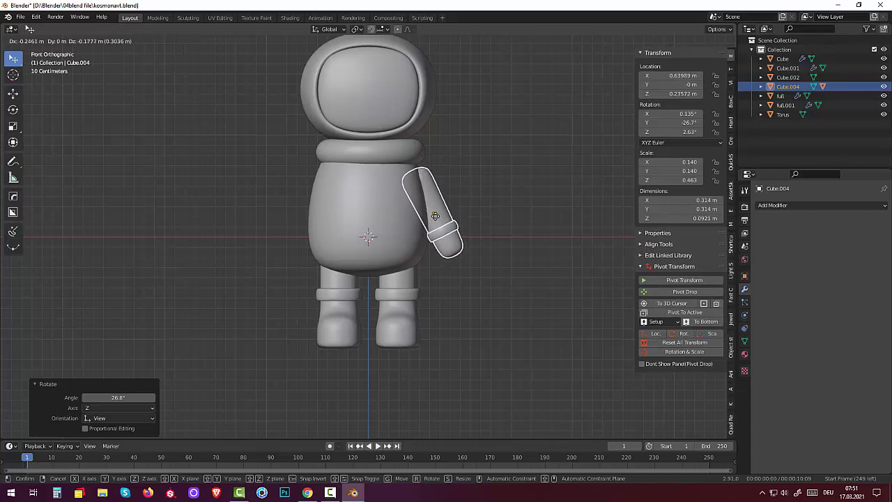
{"action": "left_click", "coordinate": [434, 216]}
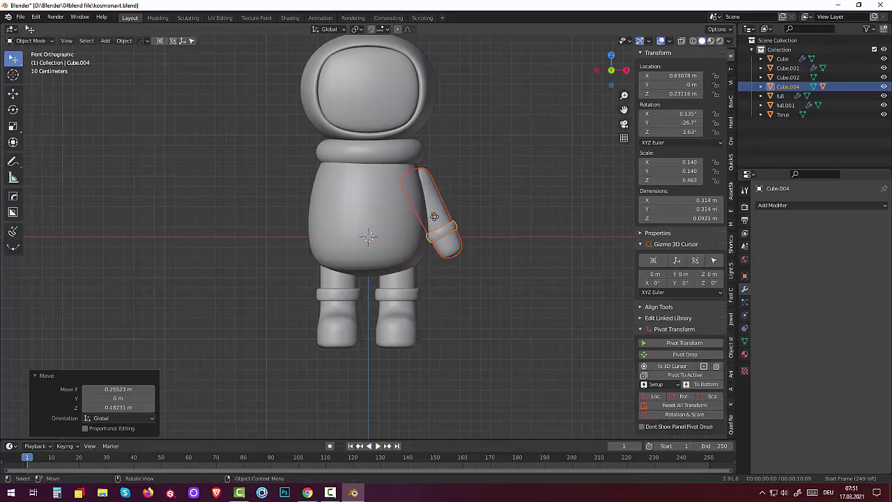
{"action": "key", "text": "g"}
{"action": "left_click", "coordinate": [489, 263]}
{"action": "key", "text": "r"}
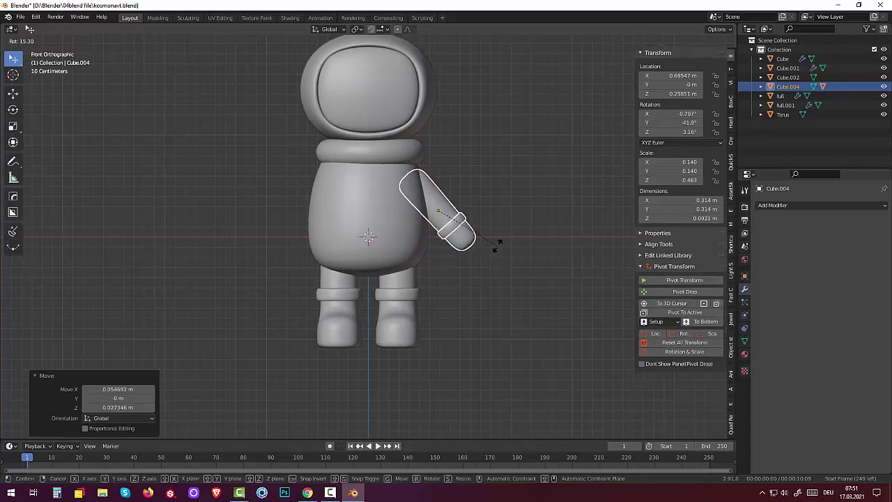
{"action": "left_click", "coordinate": [496, 249]}
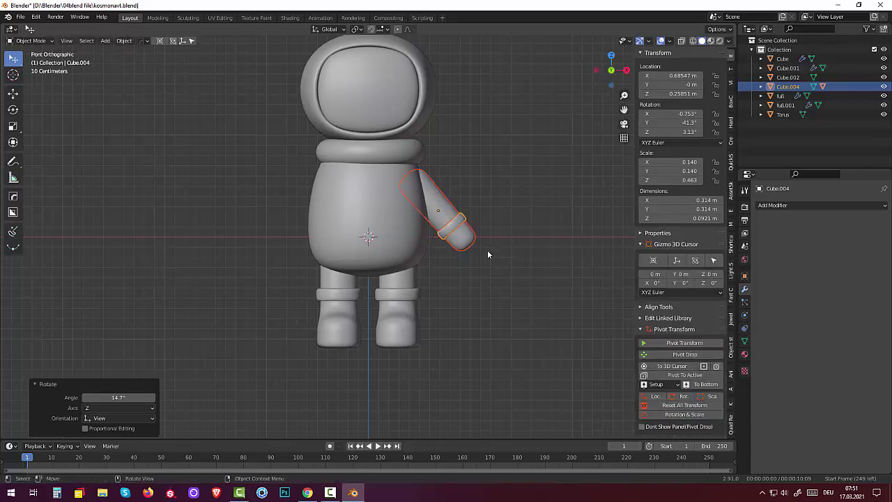
{"action": "key", "text": "g"}
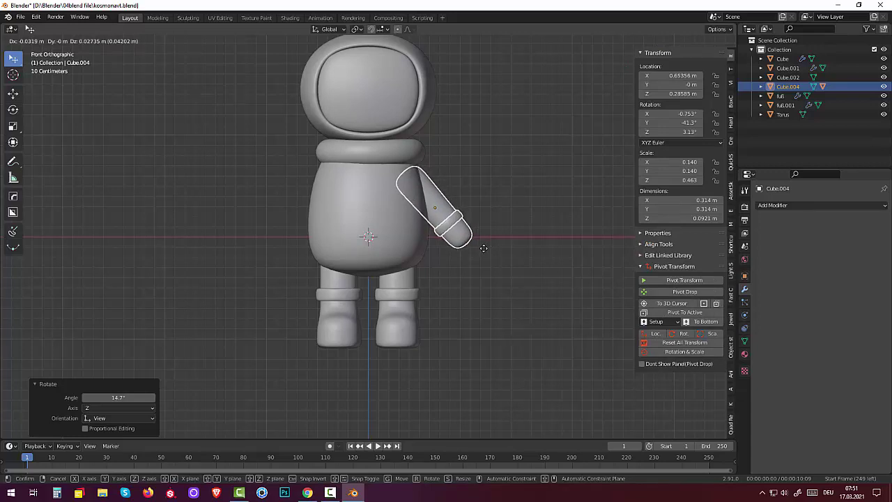
{"action": "left_click", "coordinate": [483, 249]}
Orbit to the astronaut's side and select the cuff ring on the right arm.
{"action": "left_click", "coordinate": [487, 279]}
{"action": "mouse_move", "coordinate": [483, 278]}
{"action": "middle_mouse_down"}
{"action": "mouse_move", "coordinate": [375, 281]}
{"action": "mouse_move", "coordinate": [470, 273]}
{"action": "mouse_move", "coordinate": [458, 220]}
{"action": "middle_mouse_up"}
{"action": "left_click", "coordinate": [458, 220]}
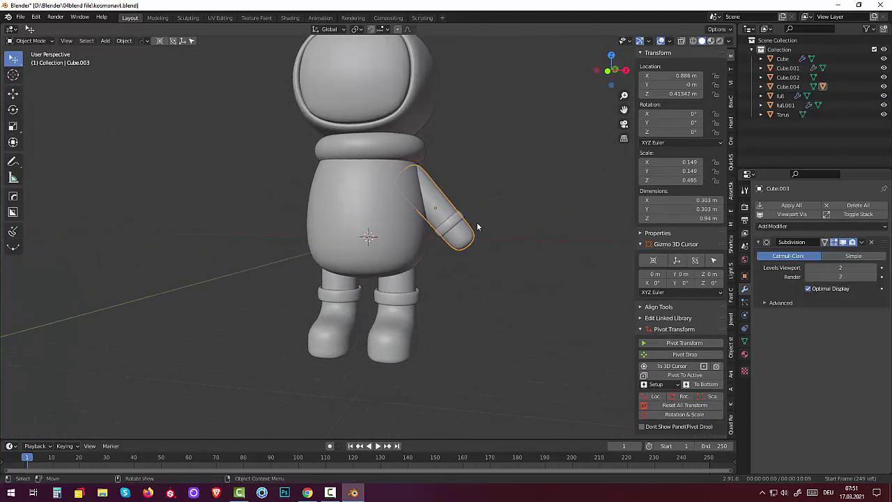
{"action": "left_click", "coordinate": [449, 229]}
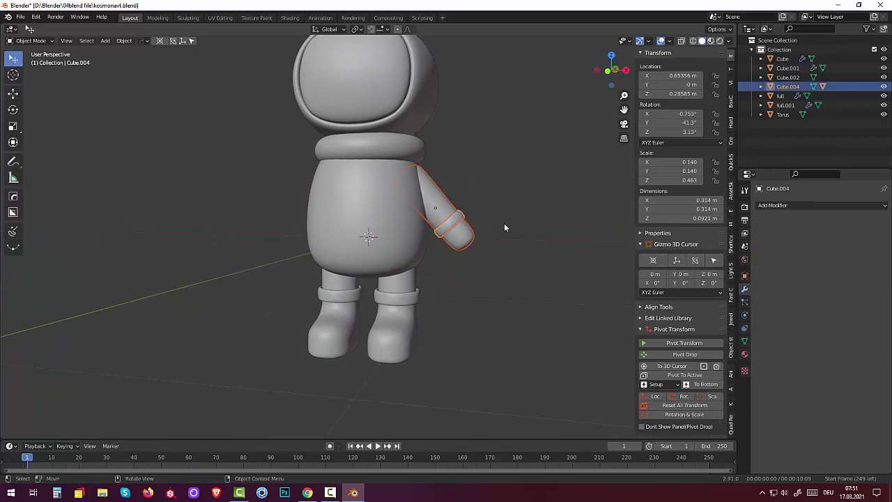
Scale the wrist cuff Cube.004 up by 1.092 to 0.344 × 0.344 × 0.101 m.
{"action": "key", "text": "s"}
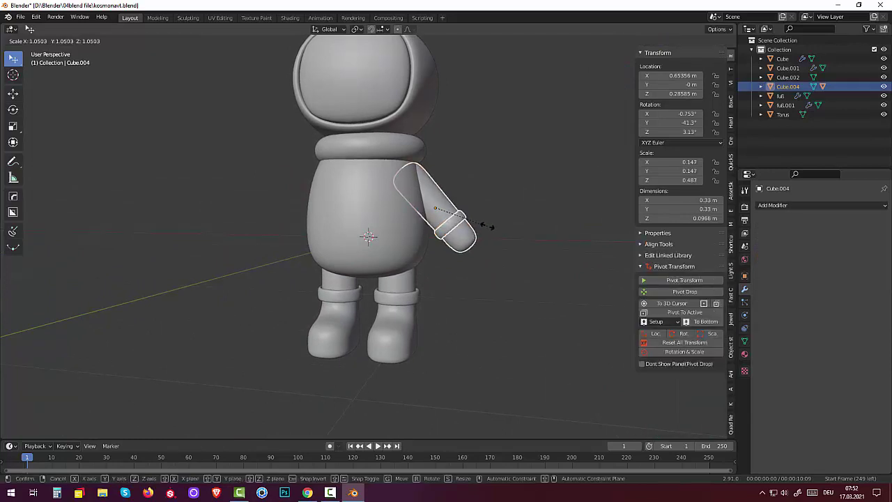
{"action": "left_click", "coordinate": [491, 227]}
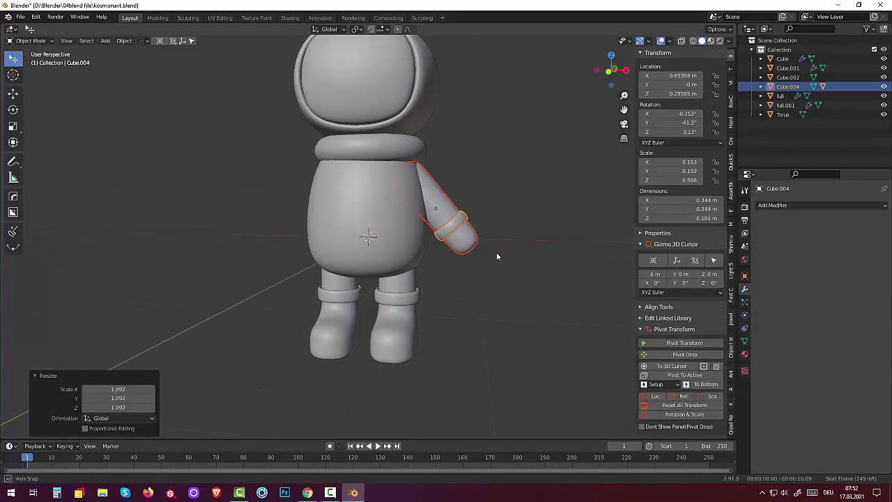
{"action": "mouse_move", "coordinate": [496, 251]}
{"action": "middle_mouse_down"}
{"action": "mouse_move", "coordinate": [508, 254]}
{"action": "mouse_move", "coordinate": [488, 253]}
{"action": "mouse_move", "coordinate": [497, 255]}
{"action": "middle_mouse_up"}
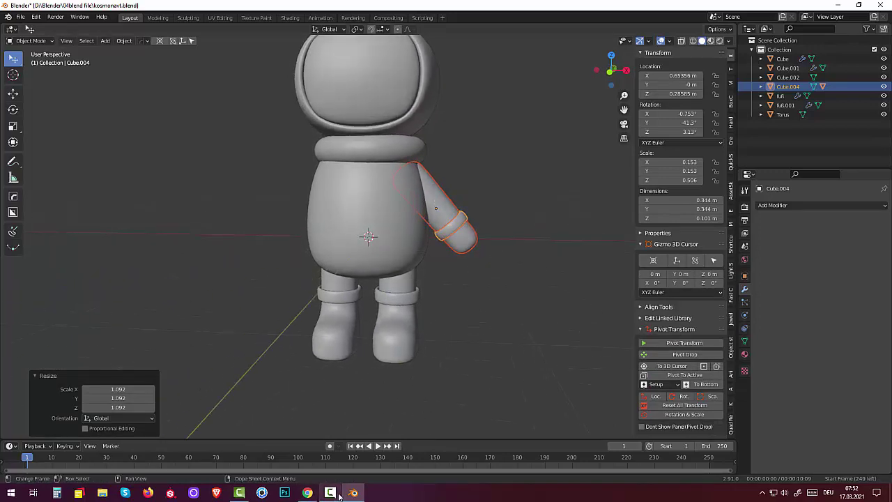
{"action": "mouse_move", "coordinate": [331, 493]}
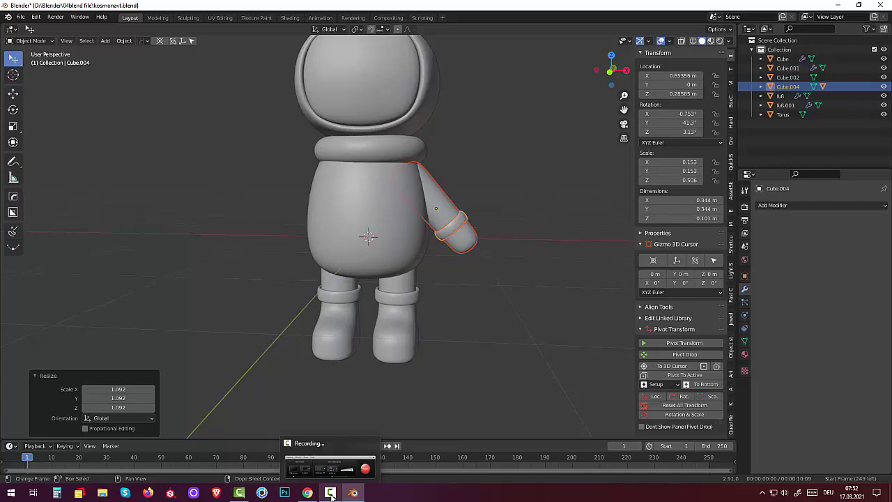
{"action": "left_click", "coordinate": [331, 494]}
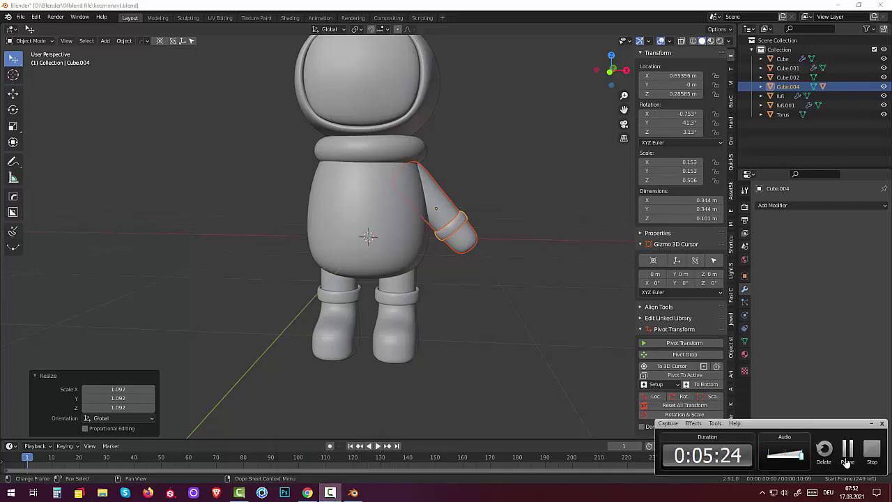
{"action": "left_click", "coordinate": [846, 461]}
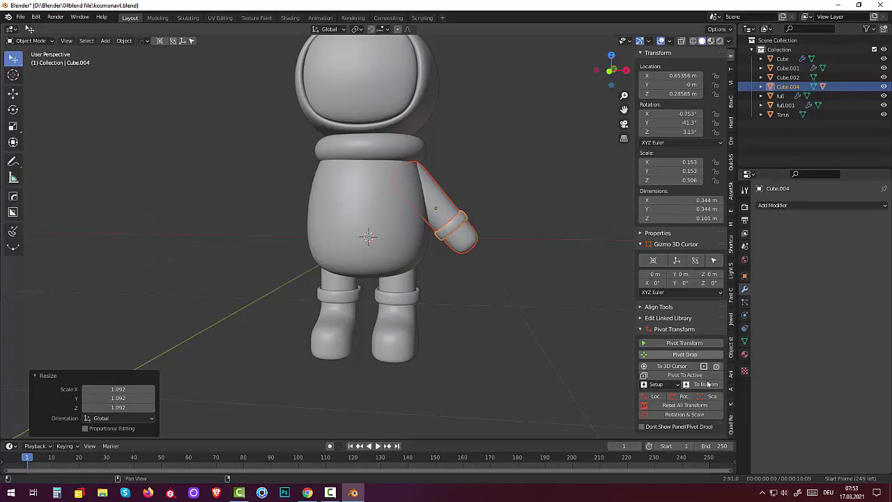
Reset all transforms on the cuff and give it a Mirror modifier.
{"action": "left_click", "coordinate": [686, 405]}
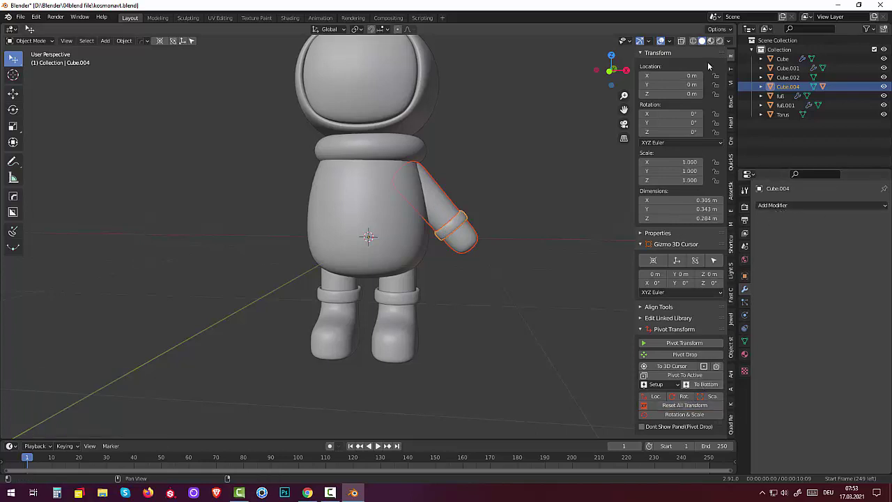
{"action": "left_click", "coordinate": [779, 207]}
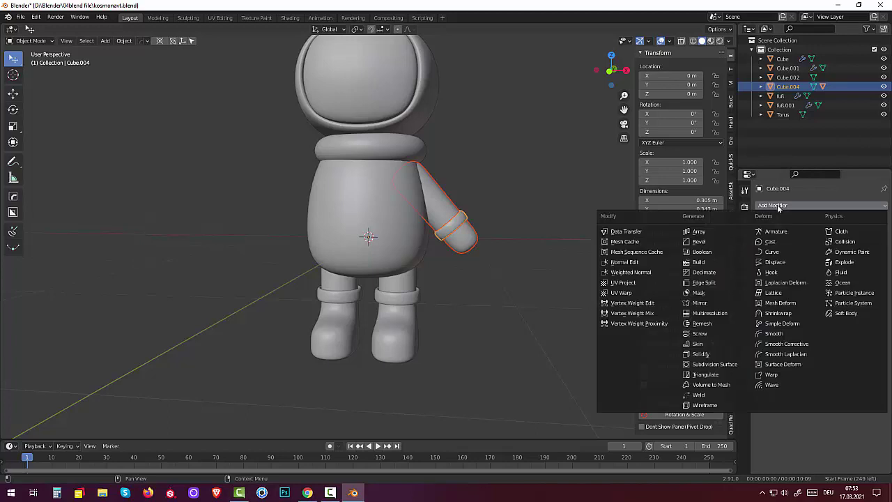
{"action": "left_click", "coordinate": [712, 304]}
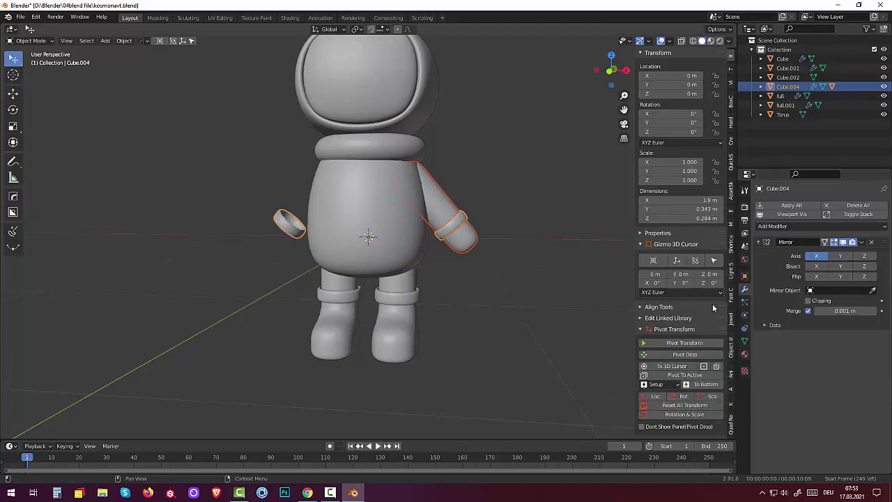
Apply the arm's Subdivision modifier and add an X Mirror modifier to arm Cube.003.
{"action": "left_click", "coordinate": [432, 198]}
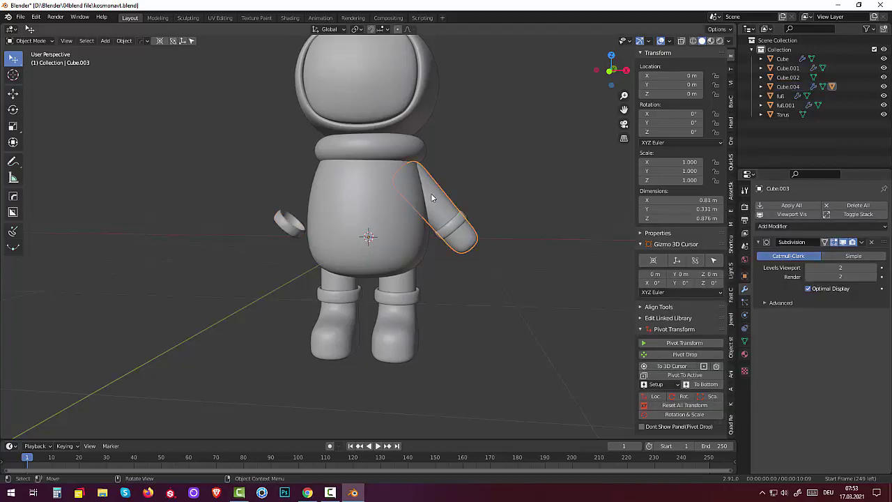
{"action": "left_click", "coordinate": [862, 246]}
{"action": "left_click", "coordinate": [828, 254]}
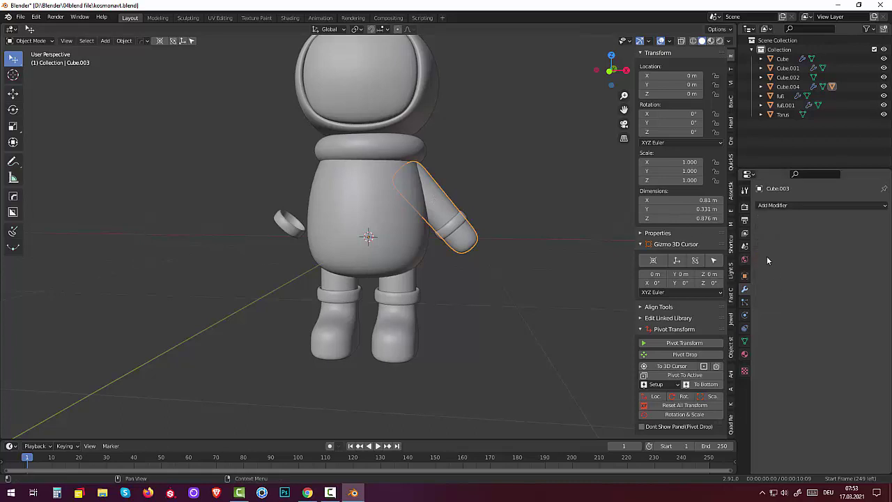
{"action": "left_click", "coordinate": [776, 206]}
{"action": "left_click", "coordinate": [702, 301]}
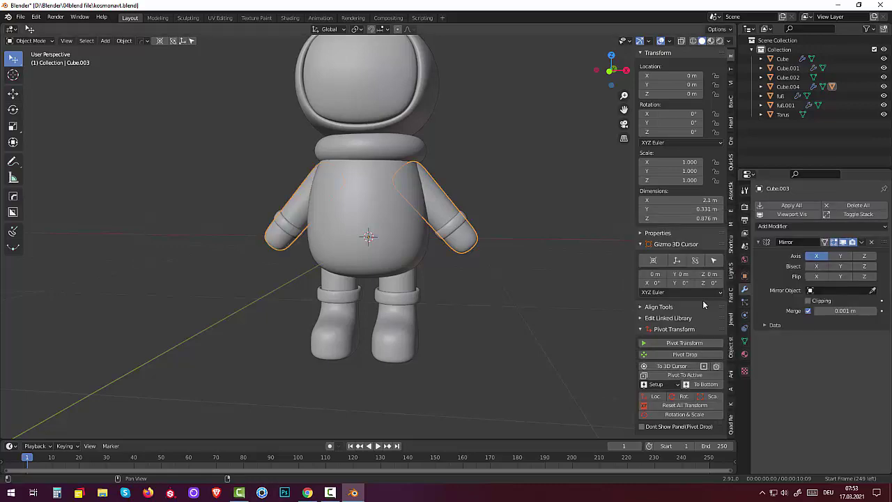
{"action": "left_click", "coordinate": [524, 310]}
{"action": "mouse_move", "coordinate": [524, 306]}
{"action": "middle_mouse_down"}
{"action": "mouse_move", "coordinate": [674, 306]}
{"action": "mouse_move", "coordinate": [516, 317]}
{"action": "mouse_move", "coordinate": [419, 305]}
{"action": "mouse_move", "coordinate": [473, 323]}
{"action": "mouse_move", "coordinate": [486, 306]}
{"action": "mouse_move", "coordinate": [535, 306]}
{"action": "mouse_move", "coordinate": [490, 316]}
{"action": "mouse_move", "coordinate": [487, 297]}
{"action": "middle_mouse_up"}
{"action": "left_click", "coordinate": [438, 220]}
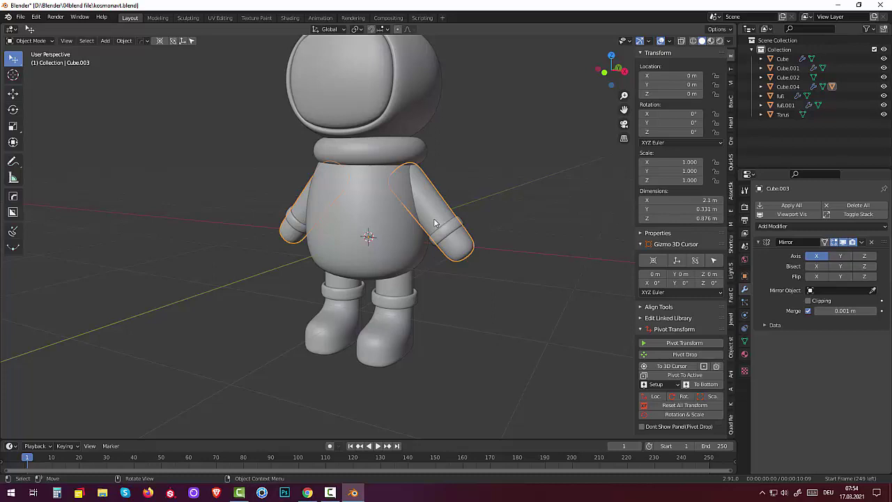
{"action": "left_click", "coordinate": [490, 325]}
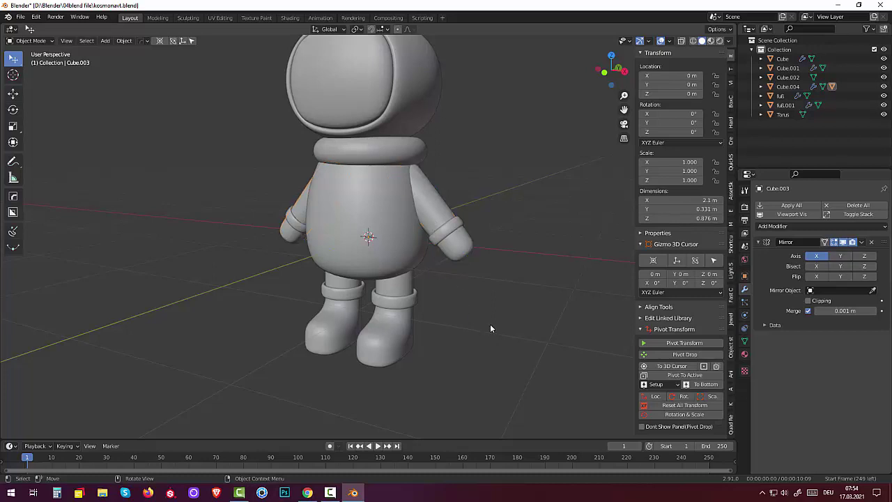
{"action": "left_click", "coordinate": [862, 242]}
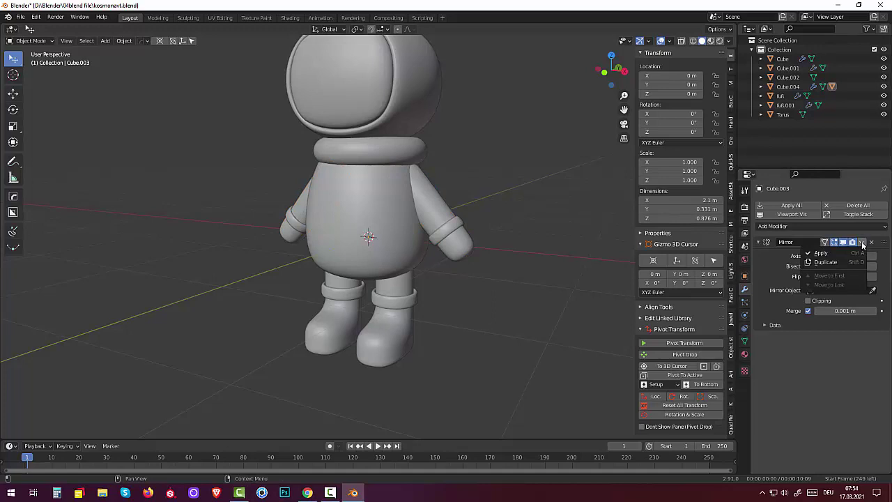
{"action": "left_click", "coordinate": [862, 243]}
{"action": "left_click", "coordinate": [842, 242]}
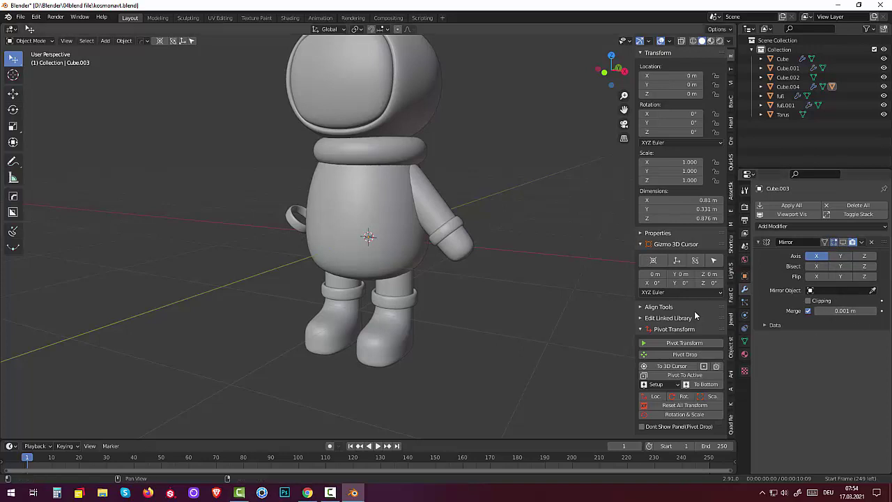
{"action": "left_click", "coordinate": [843, 242]}
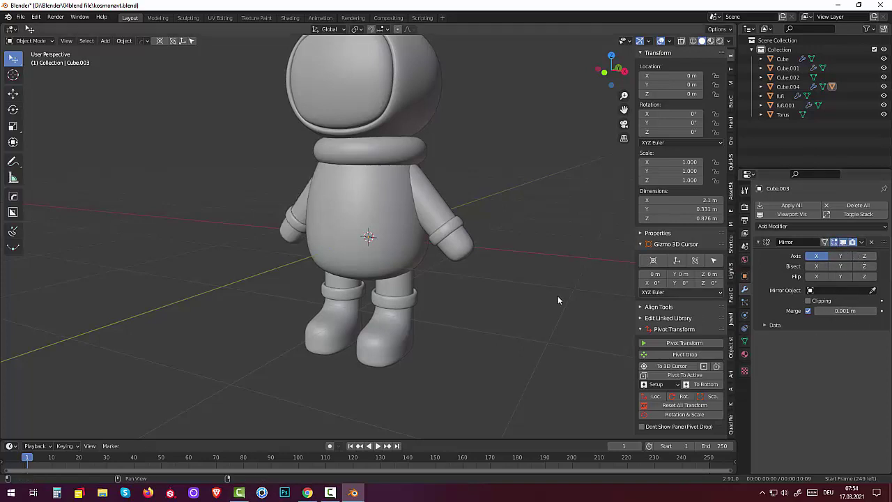
{"action": "middle_click_drag", "start_coordinate": [557, 296], "coordinate": [597, 289]}
{"action": "left_click", "coordinate": [408, 347]}
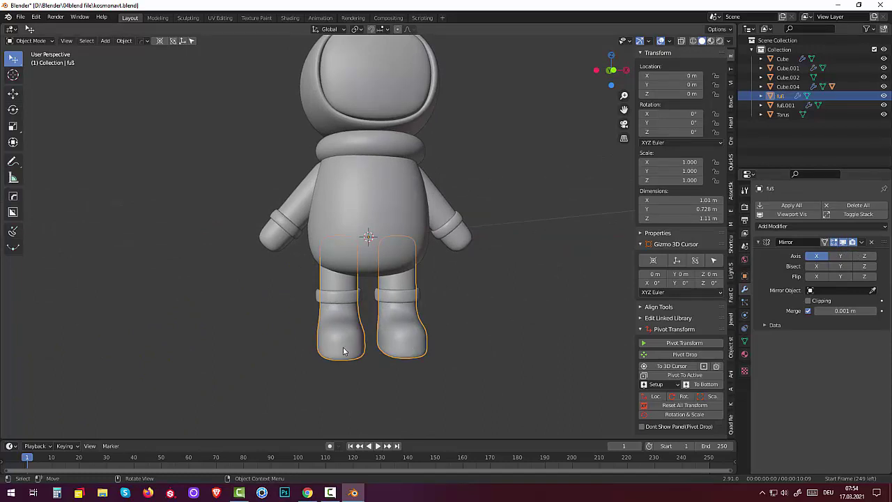
{"action": "left_click", "coordinate": [450, 228]}
{"action": "mouse_move", "coordinate": [501, 277]}
{"action": "middle_mouse_down"}
{"action": "mouse_move", "coordinate": [461, 309]}
{"action": "mouse_move", "coordinate": [427, 306]}
{"action": "middle_mouse_up"}
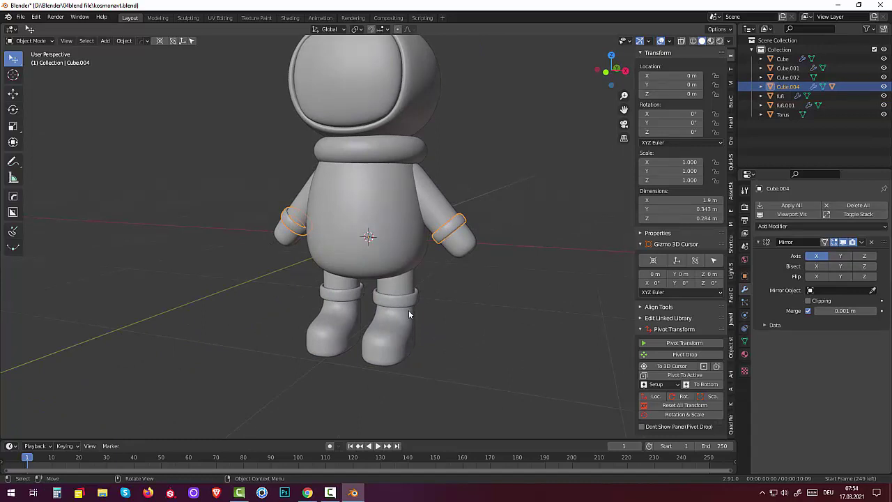
{"action": "mouse_move", "coordinate": [511, 376]}
{"action": "middle_mouse_down"}
{"action": "mouse_move", "coordinate": [420, 388]}
{"action": "mouse_move", "coordinate": [388, 372]}
{"action": "mouse_move", "coordinate": [441, 376]}
{"action": "mouse_move", "coordinate": [310, 382]}
{"action": "mouse_move", "coordinate": [350, 366]}
{"action": "mouse_move", "coordinate": [549, 362]}
{"action": "mouse_move", "coordinate": [537, 371]}
{"action": "middle_mouse_up"}
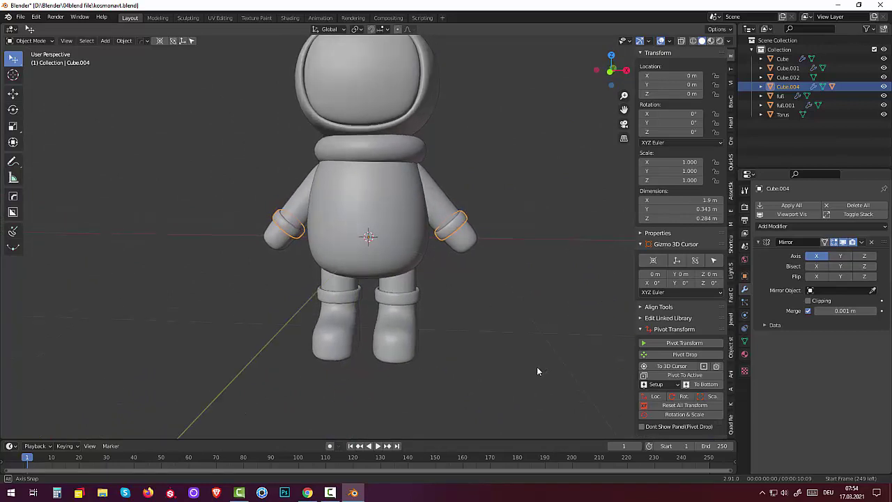
{"action": "middle_click_drag", "start_coordinate": [537, 367], "coordinate": [536, 368]}
{"action": "middle_click_drag", "start_coordinate": [534, 367], "coordinate": [535, 368]}
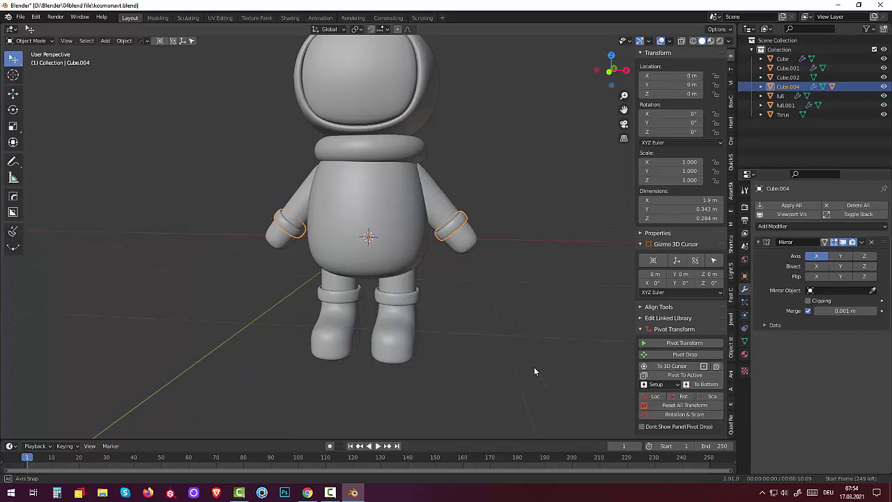
{"action": "left_click", "coordinate": [440, 201]}
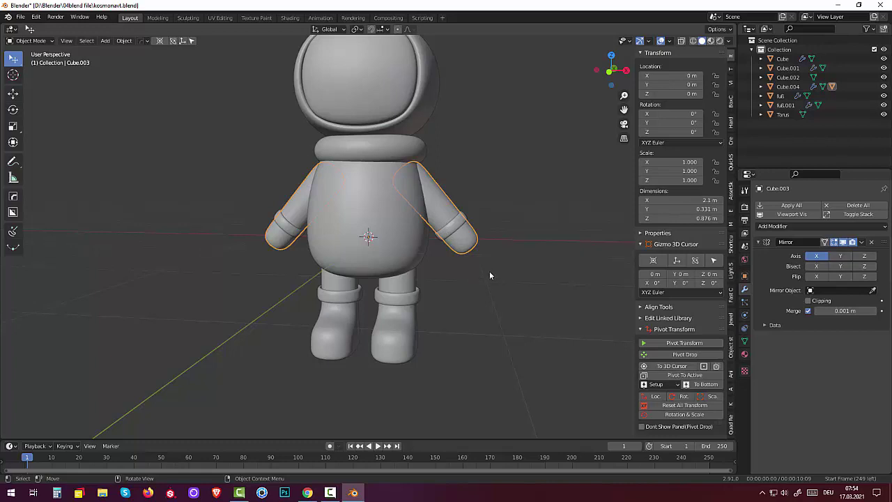
{"action": "left_click", "coordinate": [449, 230]}
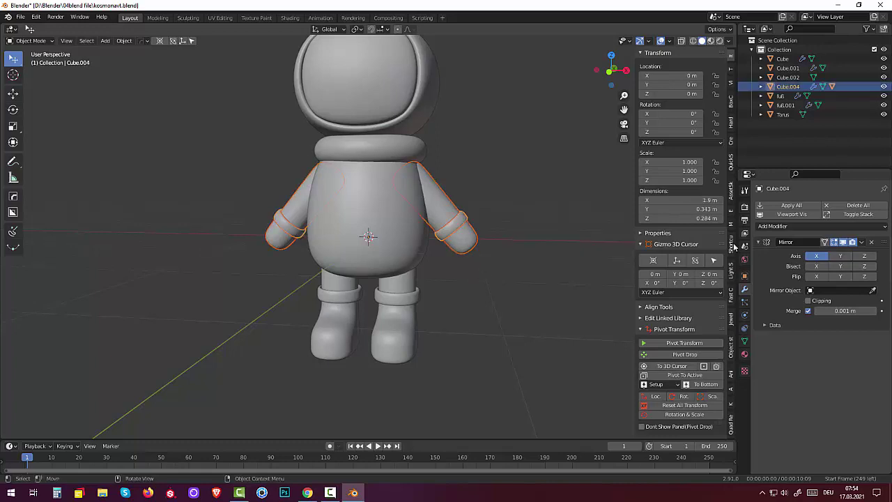
Delete the Mirror modifiers from cuff Cube.004 and arm Cube.003, then reselect the cuff.
{"action": "left_click", "coordinate": [843, 242]}
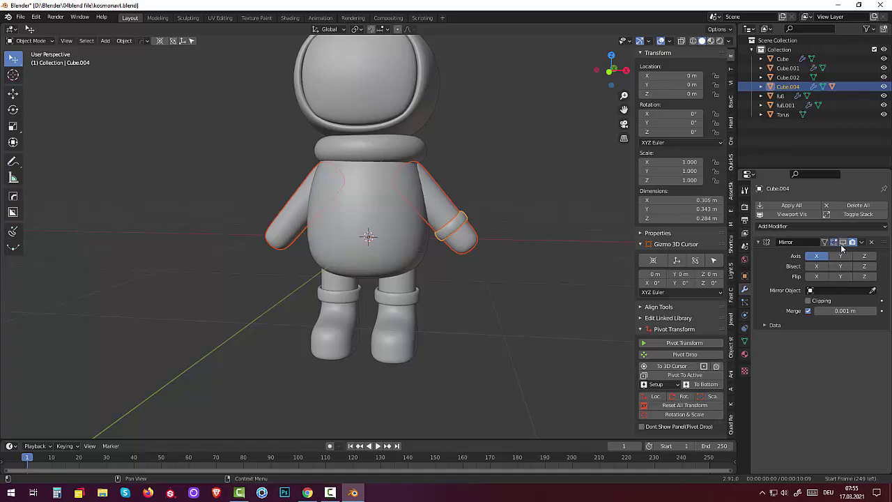
{"action": "left_click", "coordinate": [843, 243]}
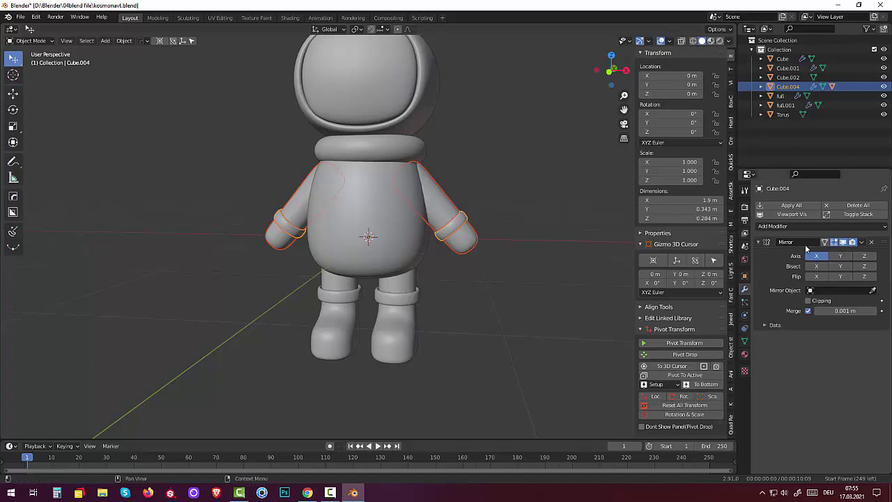
{"action": "left_click", "coordinate": [871, 242]}
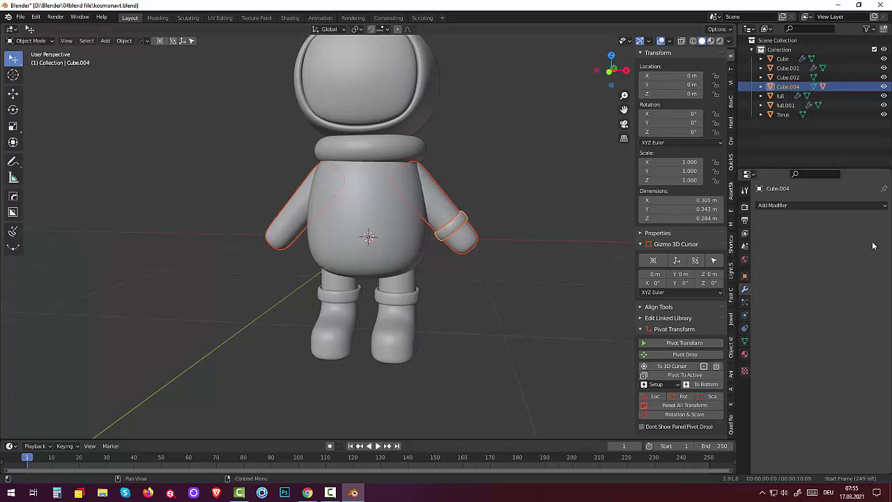
{"action": "left_click", "coordinate": [271, 220]}
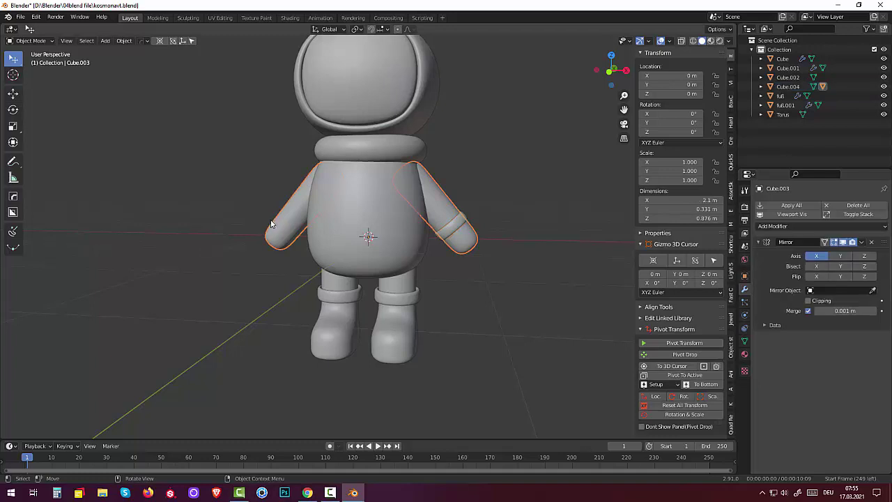
{"action": "left_click", "coordinate": [871, 241]}
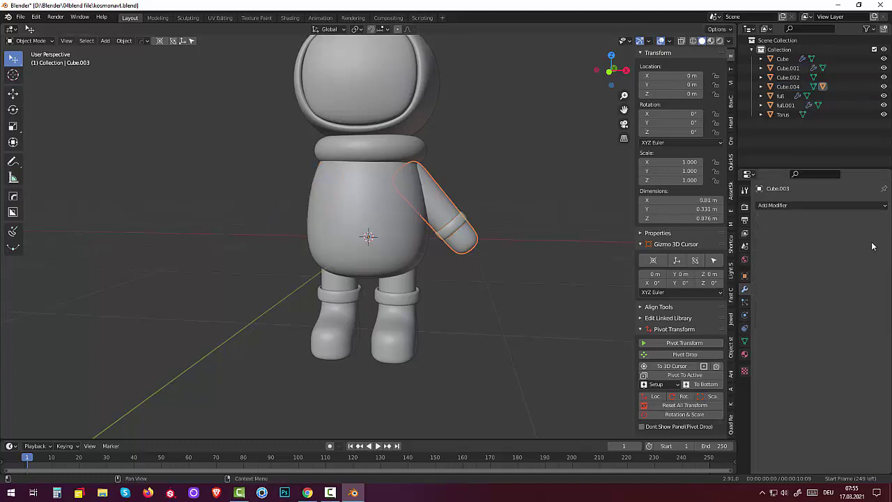
{"action": "left_click", "coordinate": [448, 235]}
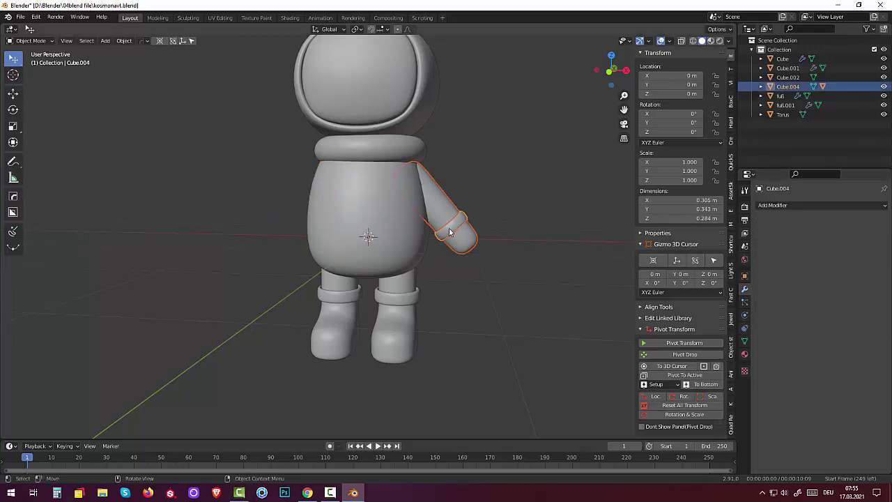
Scale the cuff uniformly to 1.185, cancelling a height-only rescale attempt.
{"action": "key", "text": "s"}
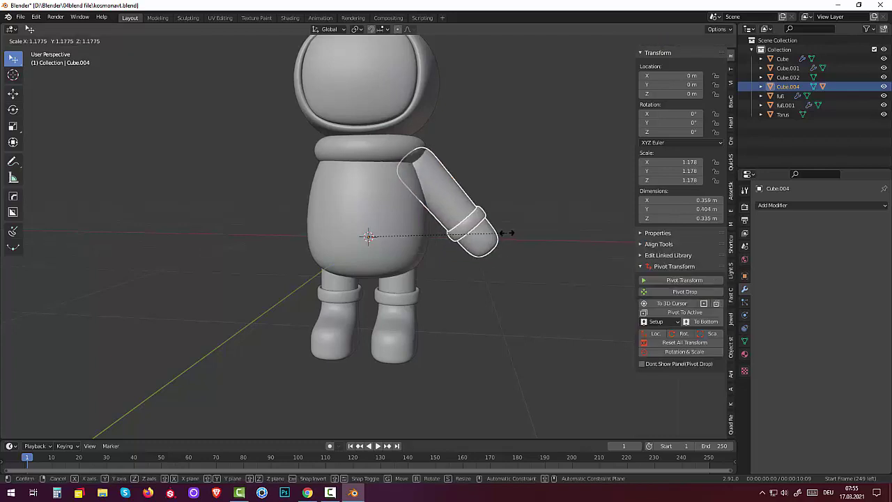
{"action": "left_click", "coordinate": [506, 233]}
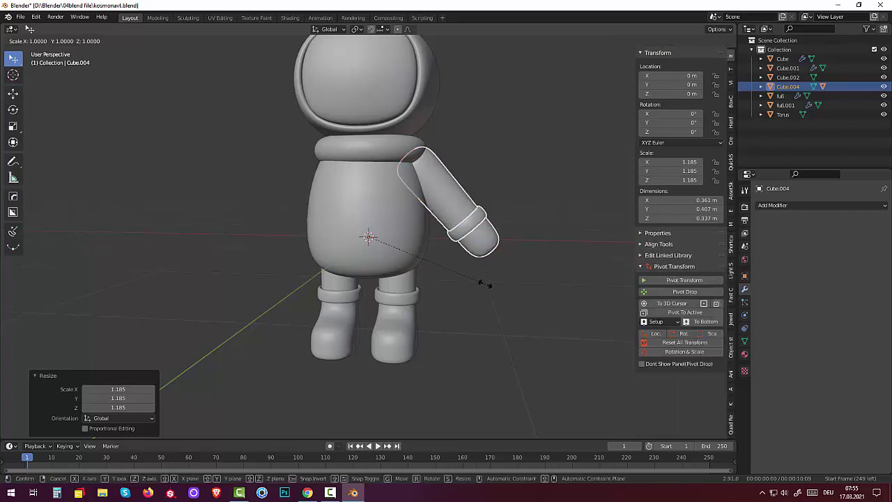
{"action": "key", "text": "s"}
{"action": "key", "text": "z"}
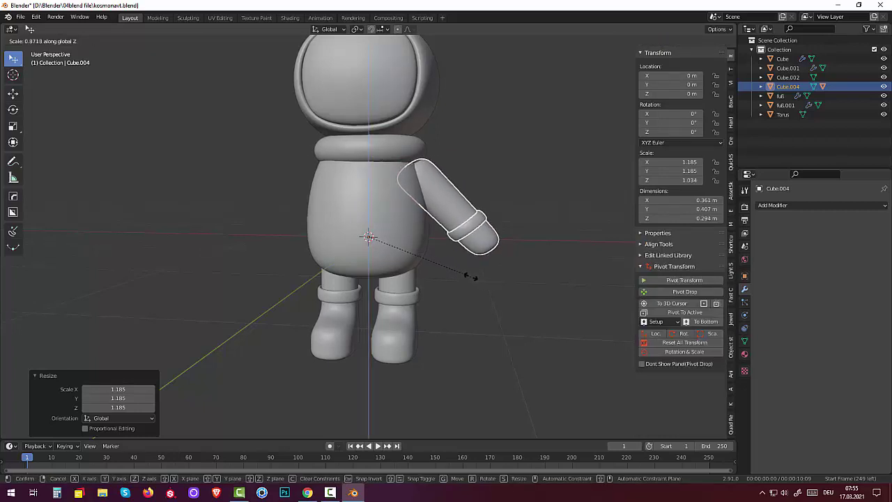
{"action": "key", "text": "Escape"}
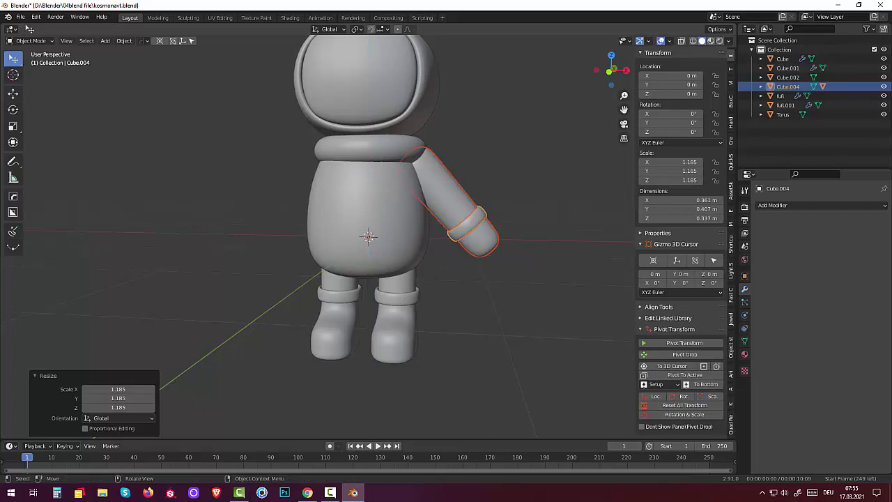
Rescale the arm slightly along its local Z axis to 1.184, leaving X unchanged.
{"action": "key", "text": "s"}
{"action": "key", "text": "z"}
{"action": "key", "text": "z"}
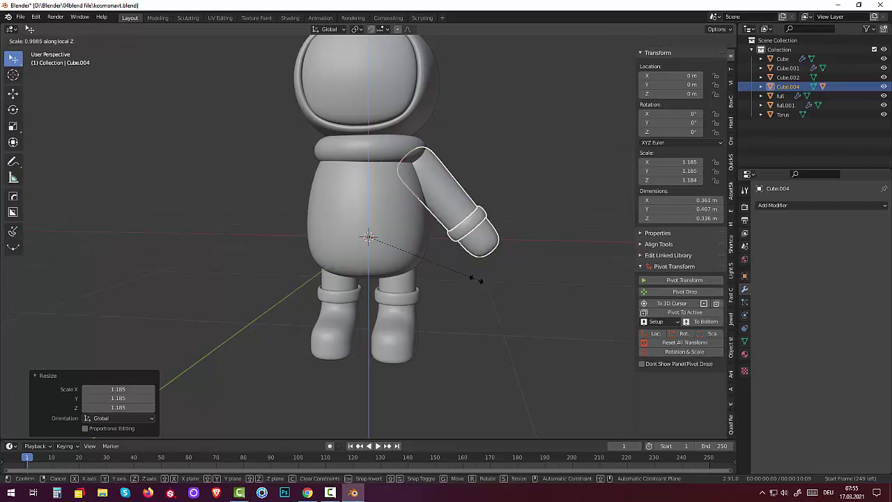
{"action": "key", "text": "z"}
{"action": "key", "text": "z"}
{"action": "left_click", "coordinate": [476, 279]}
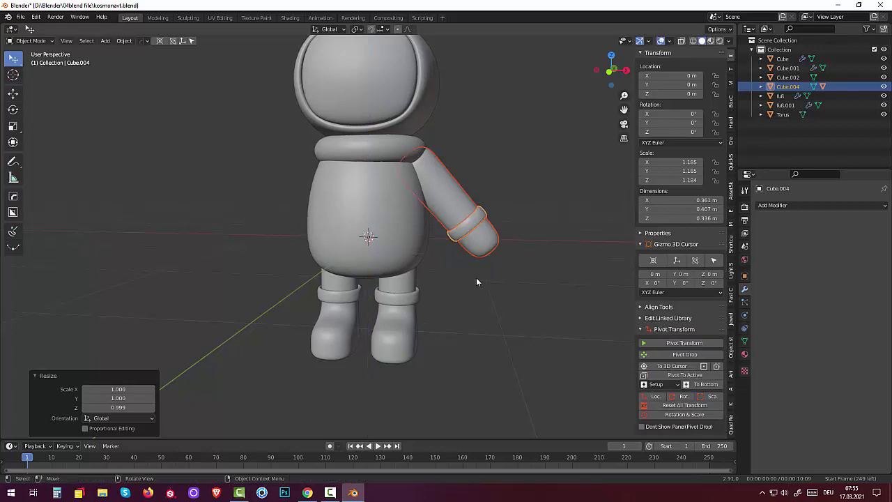
{"action": "key", "text": "s"}
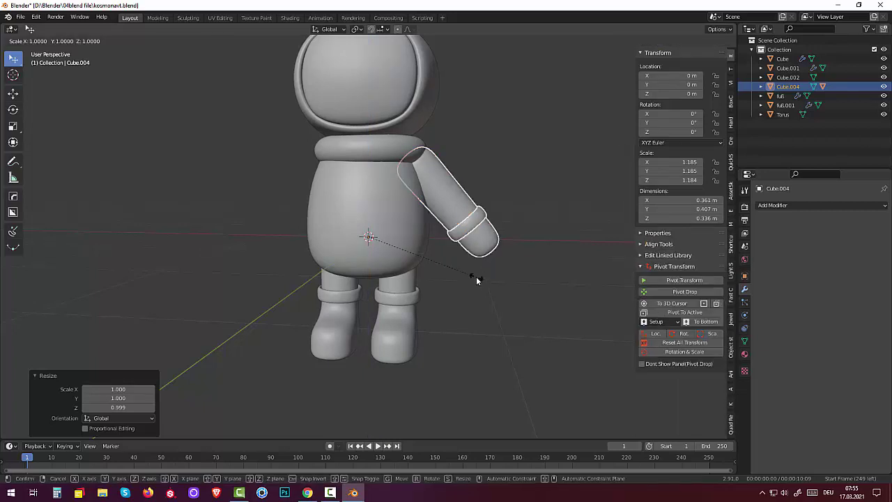
{"action": "key", "text": "x"}
{"action": "key", "text": "x"}
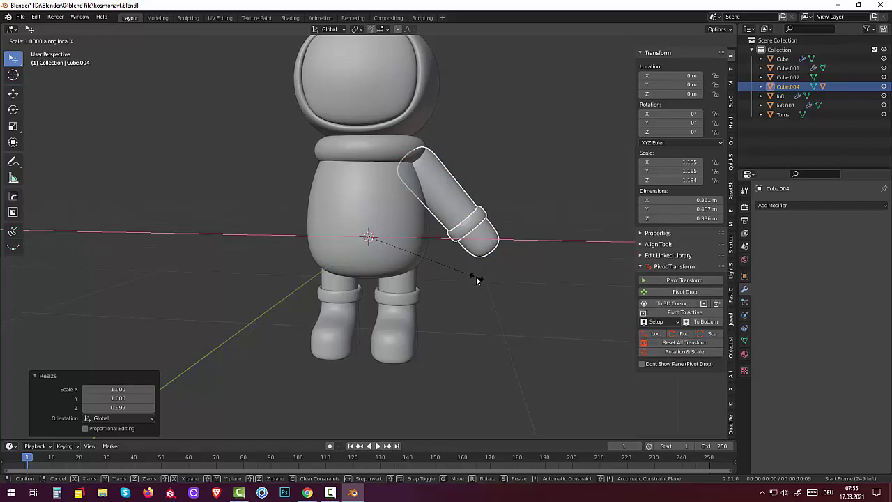
{"action": "key", "text": "x"}
{"action": "left_click", "coordinate": [476, 275]}
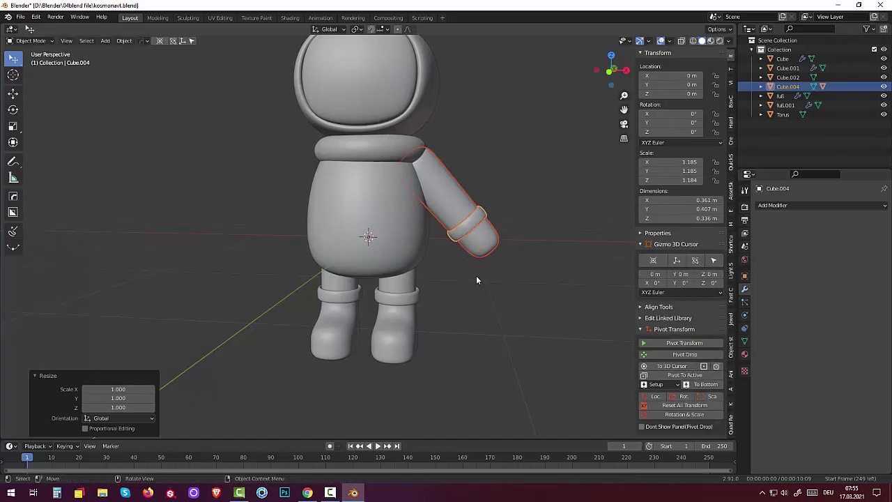
{"action": "mouse_move", "coordinate": [475, 275]}
{"action": "middle_mouse_down"}
{"action": "mouse_move", "coordinate": [426, 277]}
{"action": "mouse_move", "coordinate": [473, 259]}
{"action": "middle_mouse_up"}
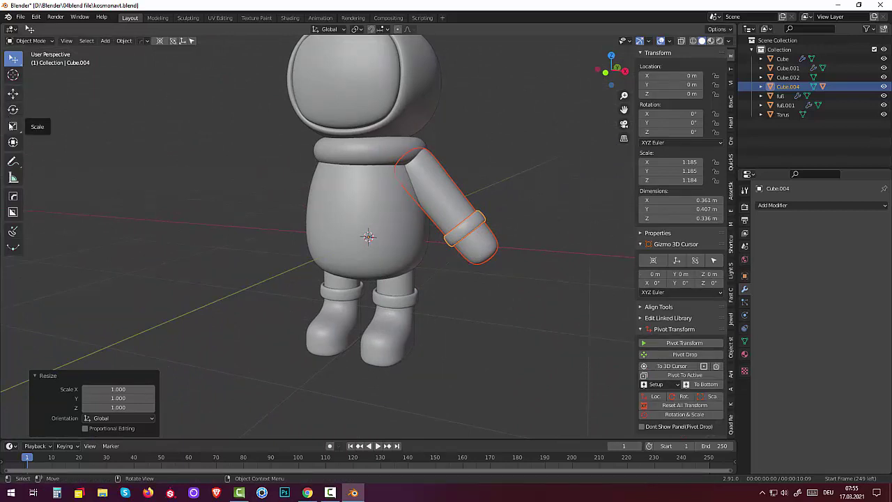
Narrow the arm with the Scale gizmo's X handle to an X scale of 1.117, then reselect the cuff.
{"action": "left_click", "coordinate": [13, 125]}
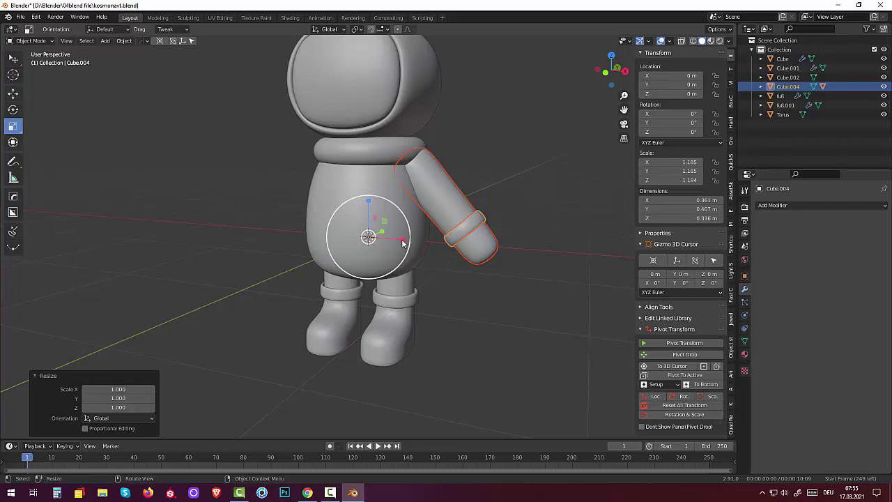
{"action": "mouse_move", "coordinate": [403, 242]}
{"action": "left_mouse_down"}
{"action": "mouse_move", "coordinate": [393, 238]}
{"action": "mouse_move", "coordinate": [403, 244]}
{"action": "left_mouse_up"}
{"action": "left_click", "coordinate": [464, 312]}
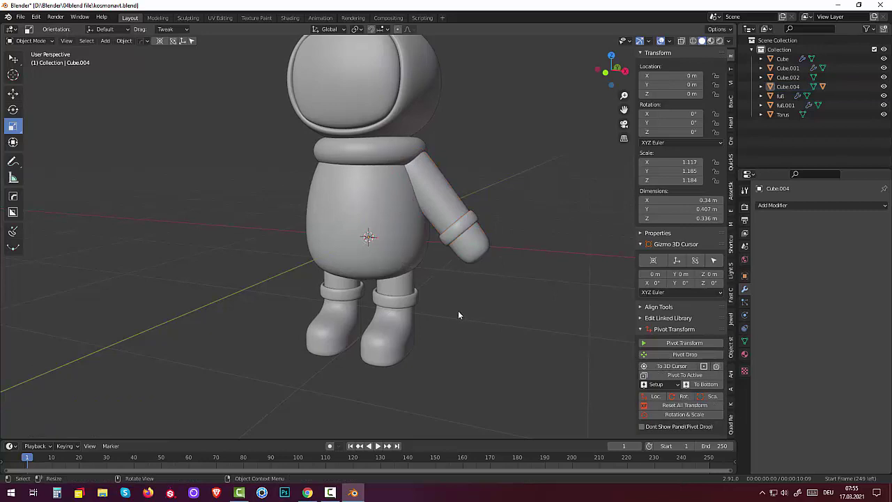
{"action": "mouse_move", "coordinate": [458, 310]}
{"action": "middle_mouse_down"}
{"action": "mouse_move", "coordinate": [477, 309]}
{"action": "mouse_move", "coordinate": [423, 319]}
{"action": "mouse_move", "coordinate": [449, 323]}
{"action": "mouse_move", "coordinate": [464, 303]}
{"action": "mouse_move", "coordinate": [456, 226]}
{"action": "mouse_move", "coordinate": [490, 234]}
{"action": "mouse_move", "coordinate": [394, 251]}
{"action": "middle_mouse_up"}
{"action": "left_click", "coordinate": [445, 209]}
{"action": "left_click", "coordinate": [451, 221]}
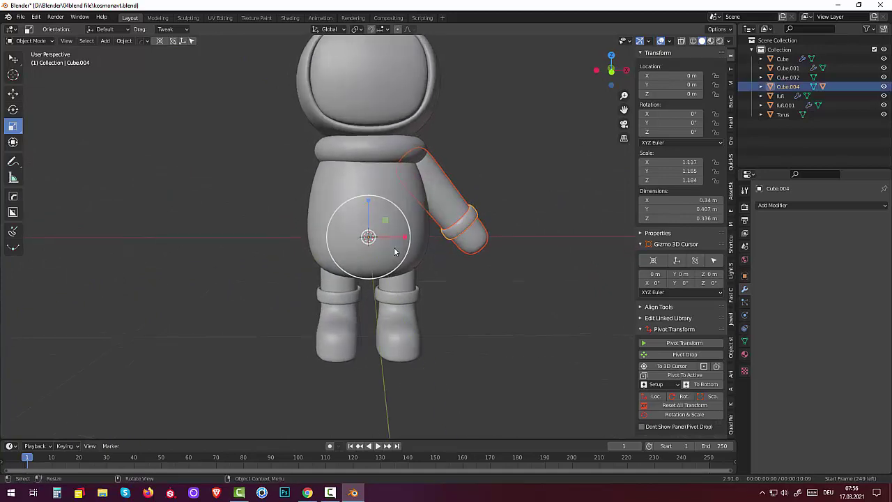
{"action": "left_click", "coordinate": [12, 94]}
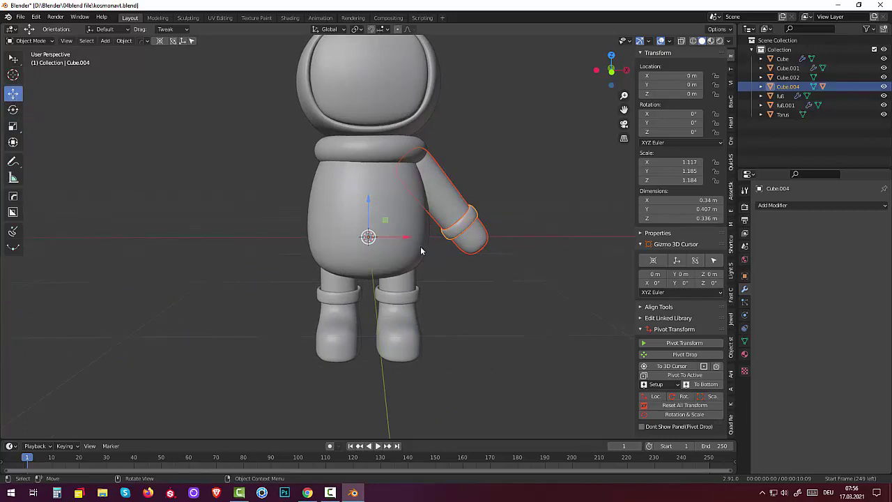
Lower the cuff and arm to Z -0.115 m against the body and tilt them a further 7.97°.
{"action": "left_click_drag", "start_coordinate": [407, 242], "coordinate": [400, 242]}
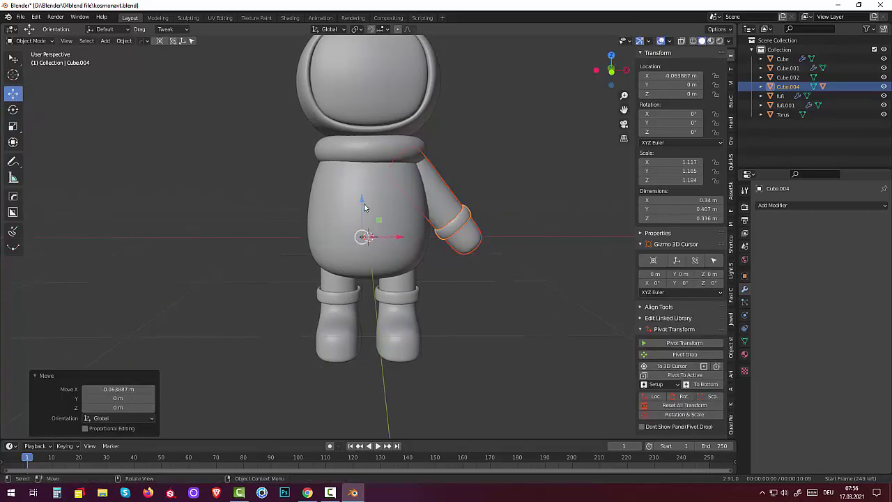
{"action": "left_click_drag", "start_coordinate": [361, 202], "coordinate": [361, 213]}
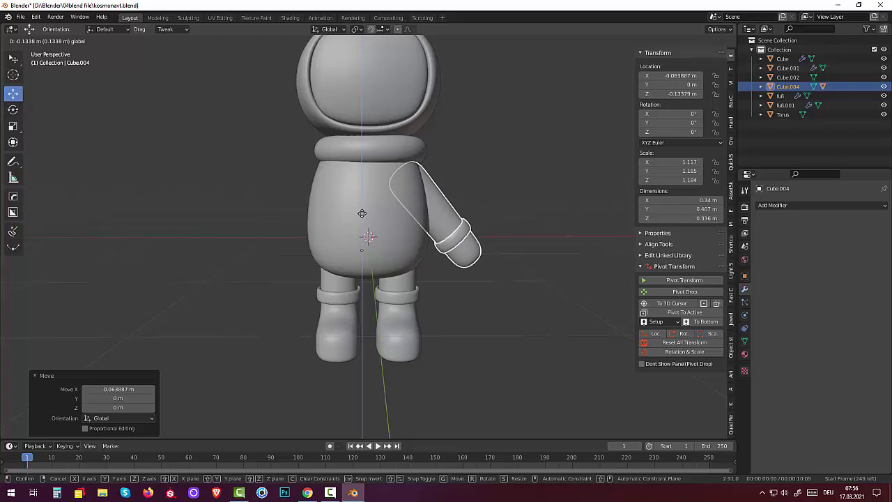
{"action": "mouse_move", "coordinate": [493, 275]}
{"action": "middle_mouse_down"}
{"action": "mouse_move", "coordinate": [390, 291]}
{"action": "mouse_move", "coordinate": [495, 259]}
{"action": "mouse_move", "coordinate": [489, 274]}
{"action": "middle_mouse_up"}
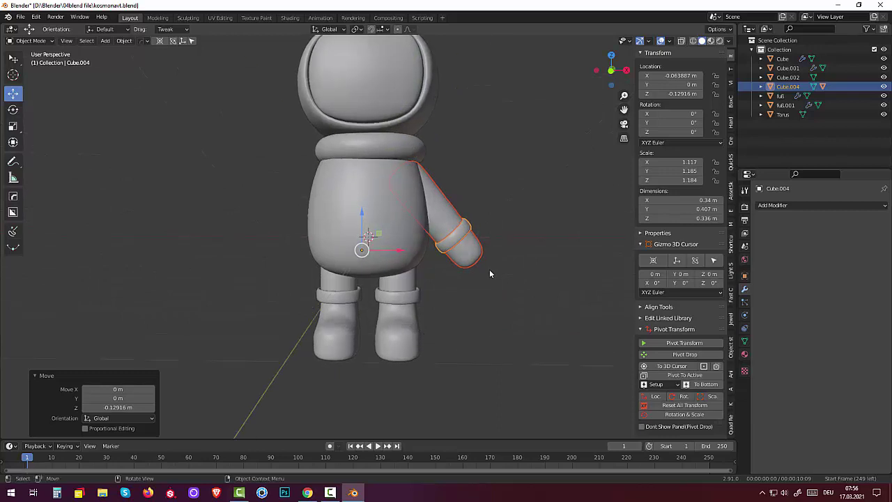
{"action": "key", "text": "g"}
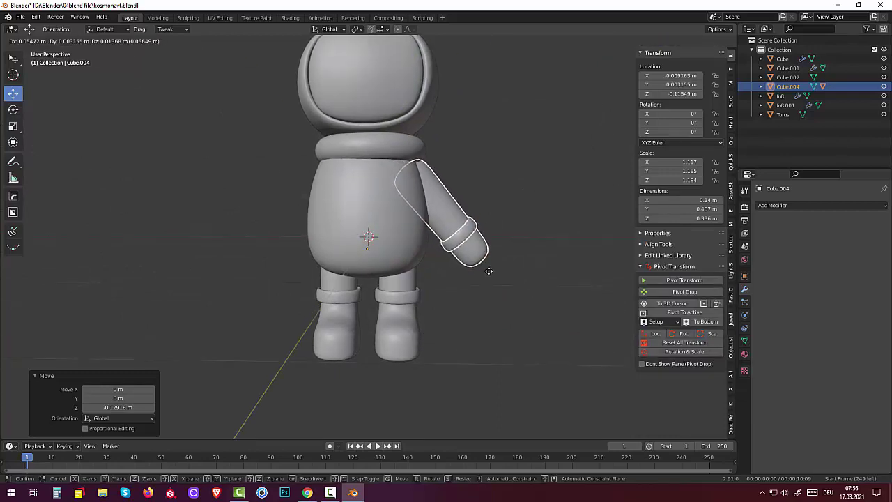
{"action": "left_click", "coordinate": [490, 274]}
{"action": "key", "text": "r"}
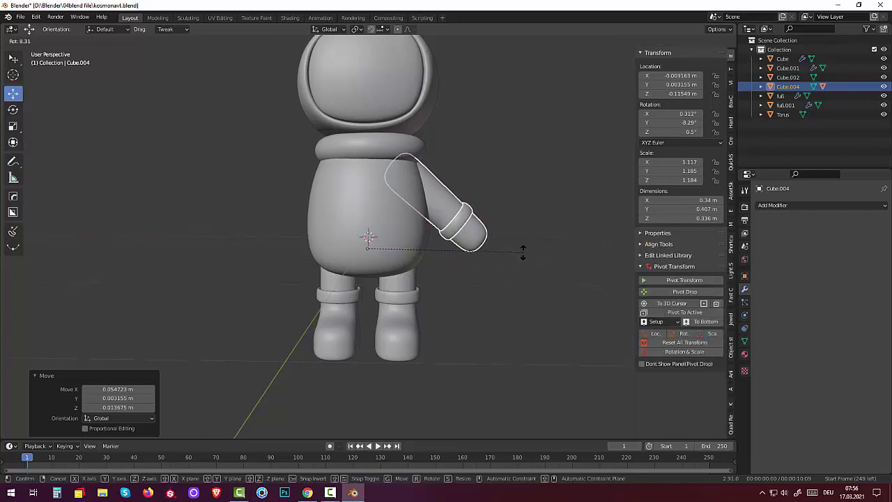
{"action": "left_click", "coordinate": [523, 253]}
{"action": "mouse_move", "coordinate": [499, 253]}
{"action": "middle_mouse_down"}
{"action": "mouse_move", "coordinate": [352, 274]}
{"action": "mouse_move", "coordinate": [490, 262]}
{"action": "middle_mouse_up"}
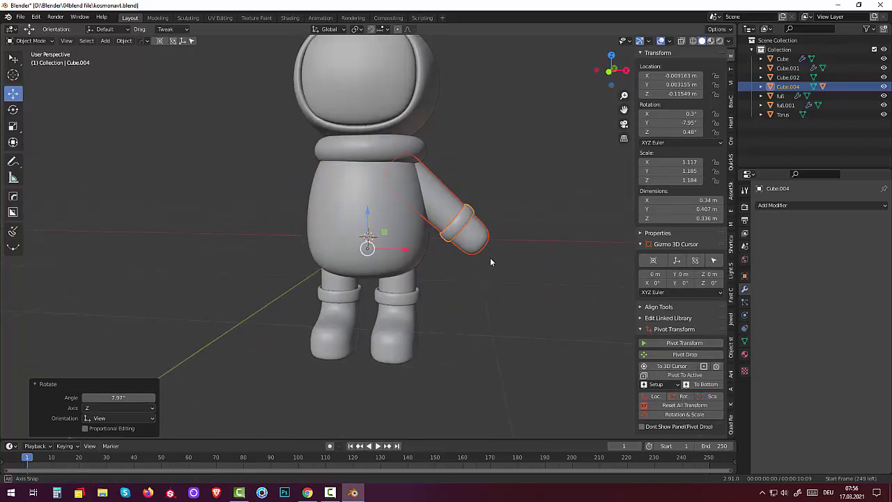
{"action": "left_click", "coordinate": [477, 243]}
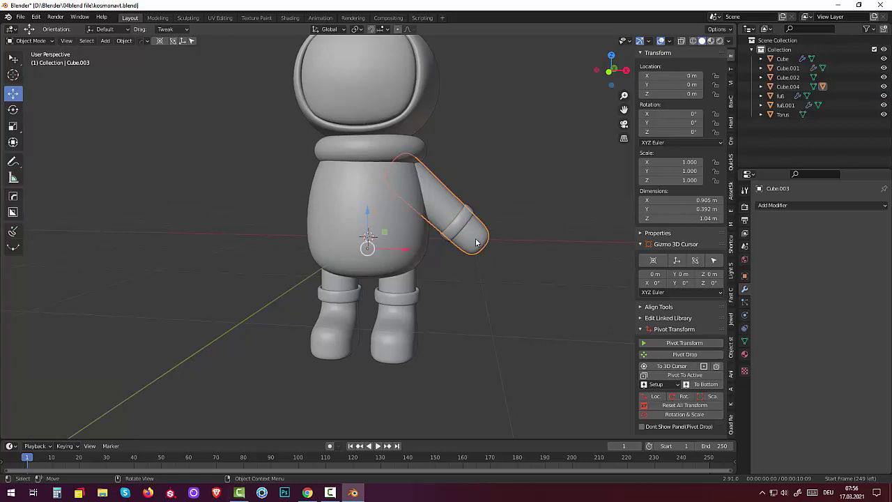
Add X Mirror modifiers to arm Cube.003 and cuff Cube.004 for matching arms on both sides.
{"action": "left_click", "coordinate": [758, 206]}
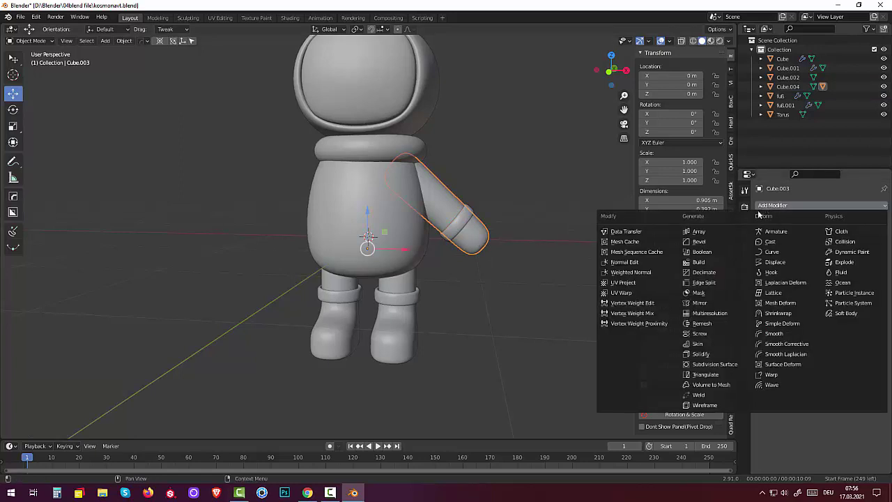
{"action": "left_click", "coordinate": [708, 302]}
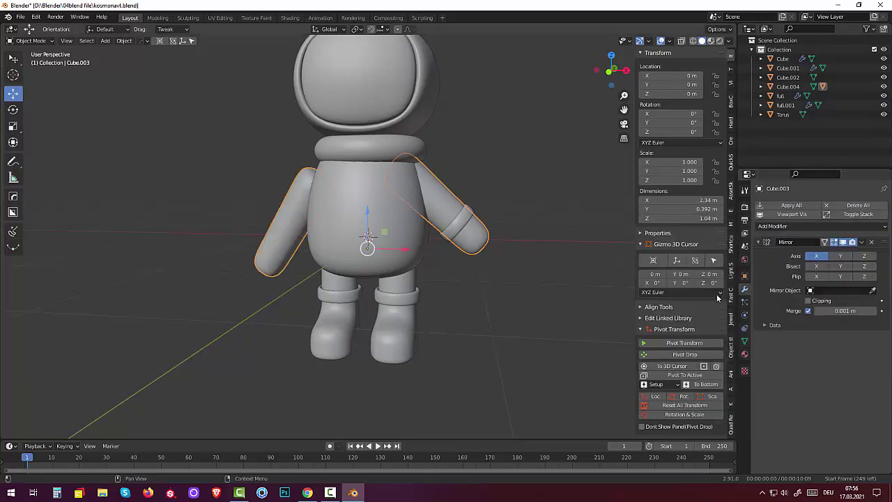
{"action": "middle_click_drag", "start_coordinate": [511, 279], "coordinate": [528, 281]}
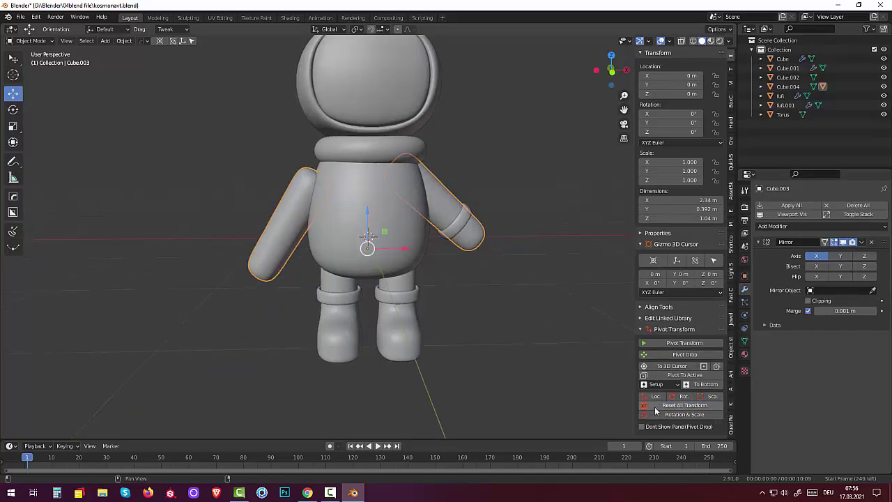
{"action": "left_click", "coordinate": [506, 386]}
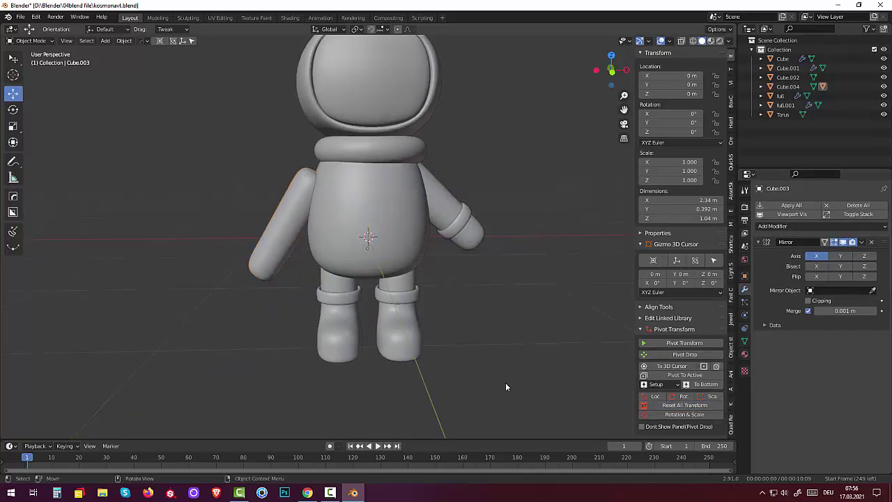
{"action": "left_click", "coordinate": [272, 227]}
{"action": "mouse_move", "coordinate": [397, 296]}
{"action": "middle_mouse_down"}
{"action": "mouse_move", "coordinate": [372, 294]}
{"action": "mouse_move", "coordinate": [380, 285]}
{"action": "middle_mouse_up"}
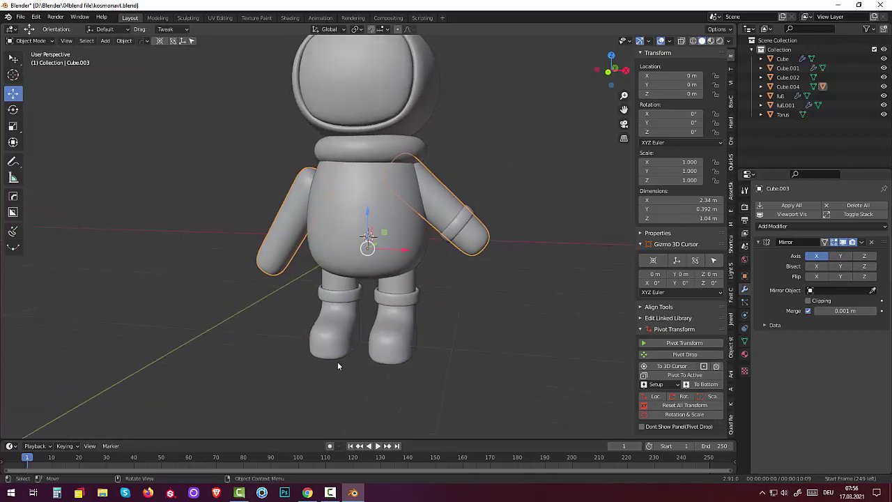
{"action": "left_click", "coordinate": [330, 493]}
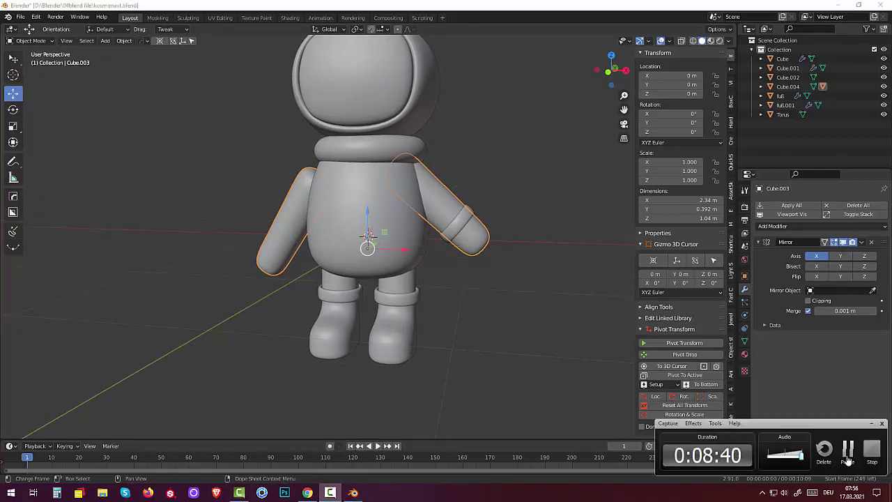
{"action": "left_click", "coordinate": [505, 322]}
{"action": "mouse_move", "coordinate": [506, 322]}
{"action": "middle_mouse_down"}
{"action": "mouse_move", "coordinate": [482, 315]}
{"action": "mouse_move", "coordinate": [551, 329]}
{"action": "mouse_move", "coordinate": [559, 342]}
{"action": "mouse_move", "coordinate": [494, 321]}
{"action": "mouse_move", "coordinate": [516, 319]}
{"action": "middle_mouse_up"}
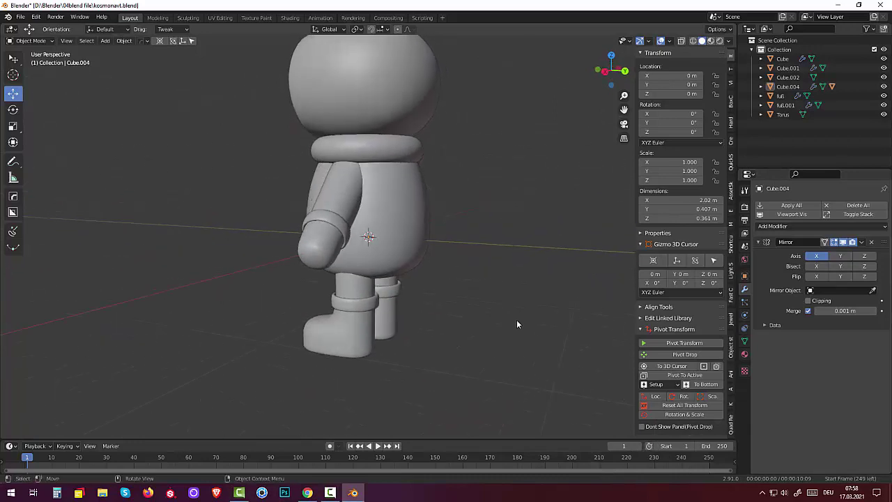
{"action": "key", "text": "shift+a"}
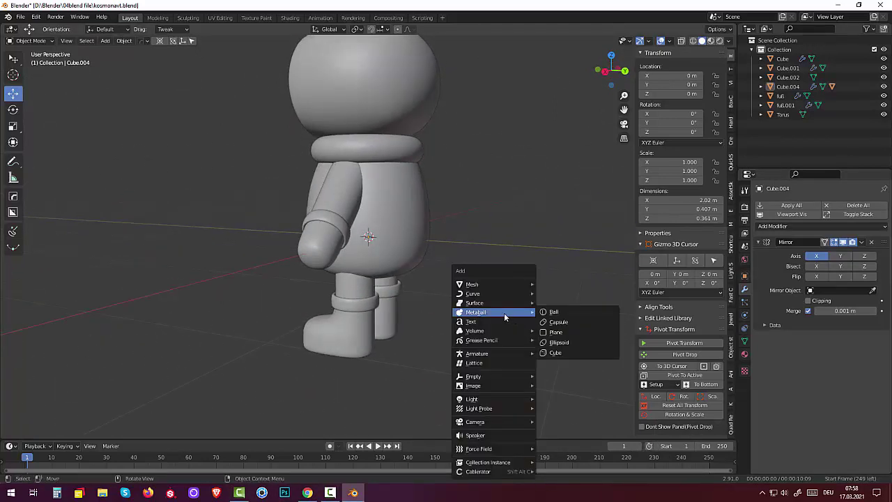
{"action": "mouse_move", "coordinate": [493, 284]}
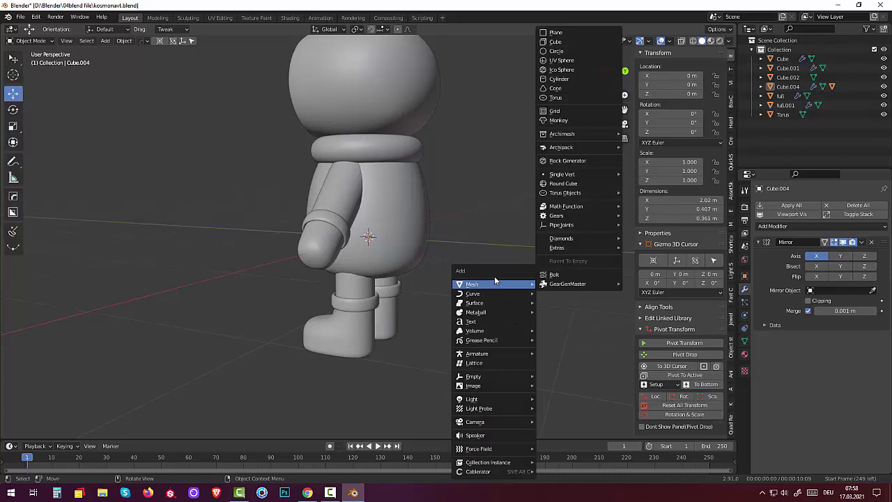
Add a new cube, Cube.005, and round it with a Subdivision Surface modifier.
{"action": "left_click", "coordinate": [557, 43]}
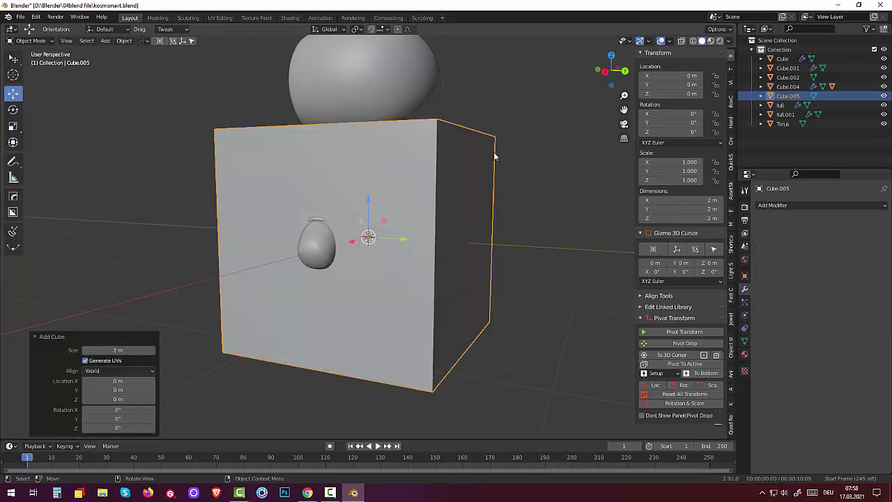
{"action": "middle_click_drag", "start_coordinate": [494, 157], "coordinate": [527, 164]}
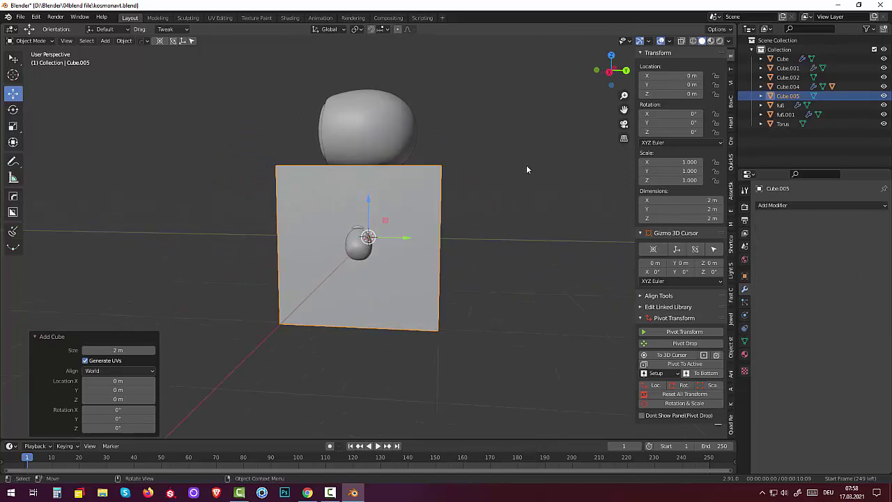
{"action": "left_click", "coordinate": [769, 206]}
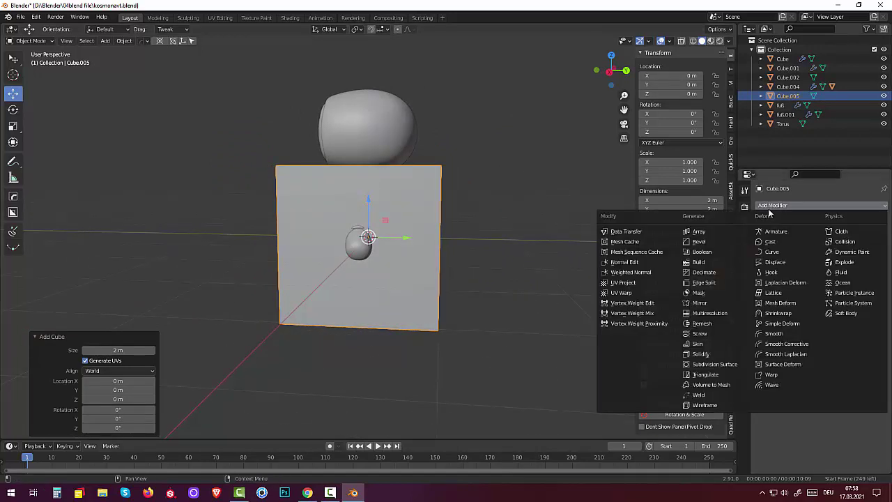
{"action": "left_click", "coordinate": [715, 364]}
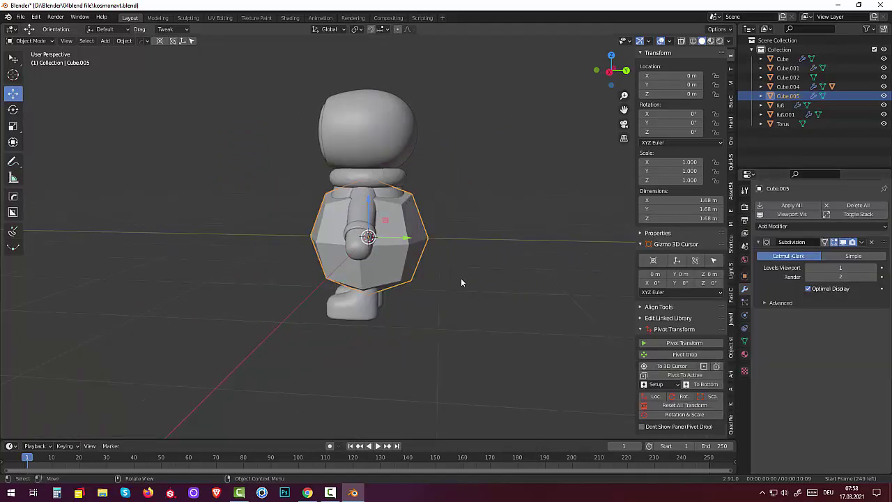
{"action": "middle_click_drag", "start_coordinate": [461, 283], "coordinate": [472, 274]}
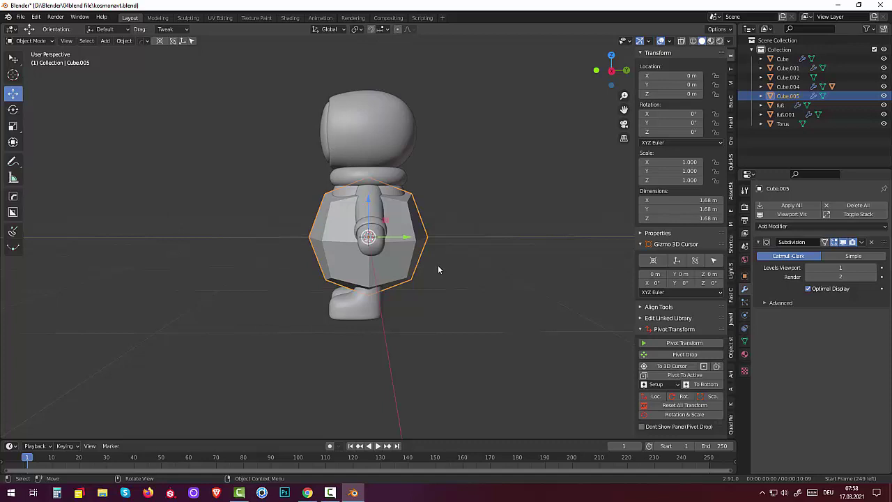
Move Cube.005 behind the astronaut to Y 1.5343 m and scale it down to 0.791.
{"action": "key", "text": "g"}
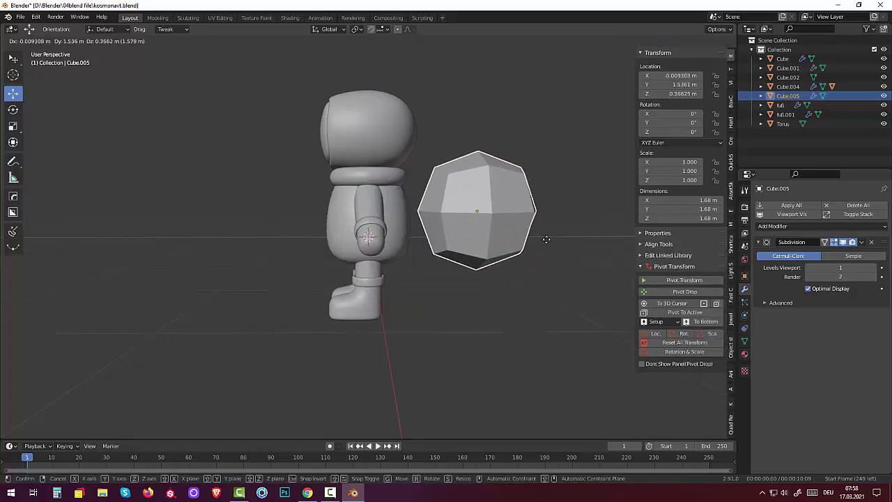
{"action": "key", "text": "y"}
{"action": "left_click", "coordinate": [547, 242]}
{"action": "mouse_move", "coordinate": [547, 244]}
{"action": "middle_mouse_down"}
{"action": "mouse_move", "coordinate": [443, 268]}
{"action": "mouse_move", "coordinate": [467, 245]}
{"action": "middle_mouse_up"}
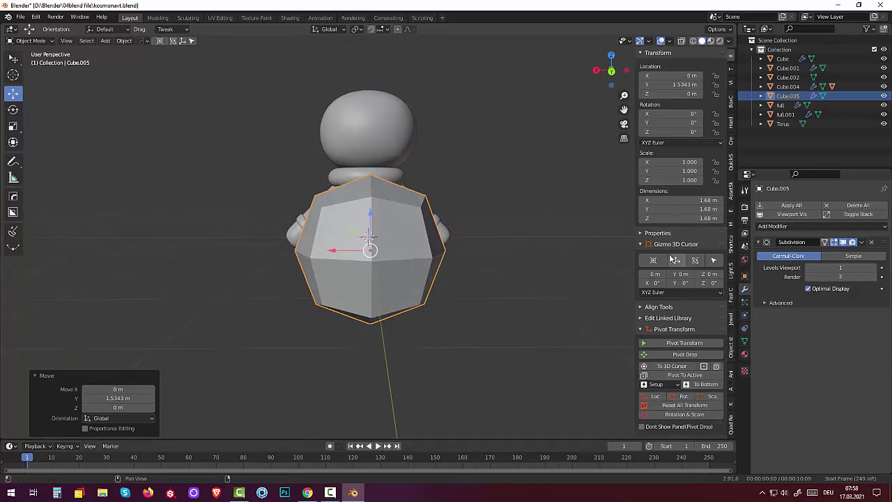
{"action": "left_click", "coordinate": [672, 244]}
{"action": "key", "text": "s"}
{"action": "left_click", "coordinate": [590, 267]}
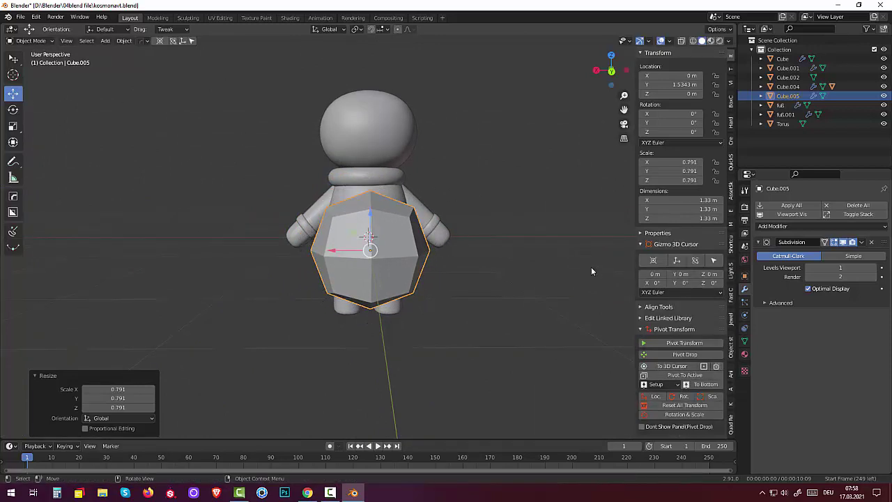
{"action": "mouse_move", "coordinate": [591, 266]}
{"action": "middle_mouse_down"}
{"action": "mouse_move", "coordinate": [674, 279]}
{"action": "mouse_move", "coordinate": [603, 274]}
{"action": "middle_mouse_up"}
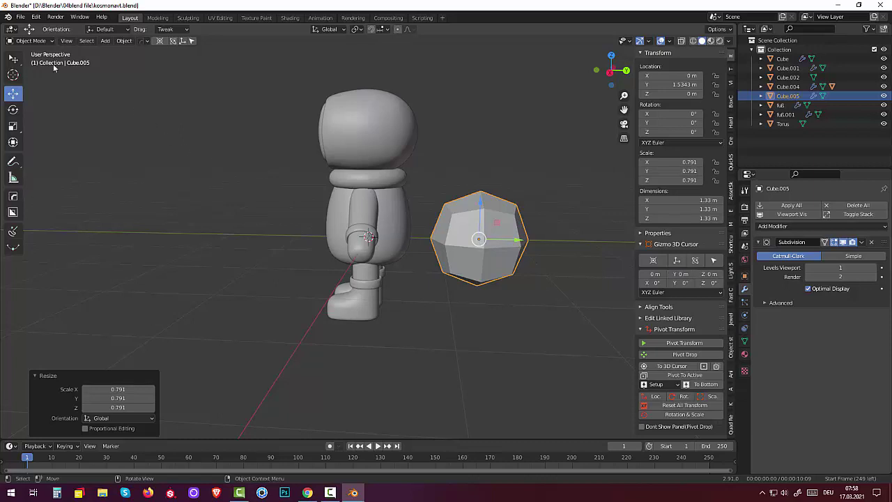
In Edit Mode, flatten the block's mesh to 0.531 along Y and subdivide it.
{"action": "left_click", "coordinate": [28, 40]}
{"action": "left_click", "coordinate": [30, 61]}
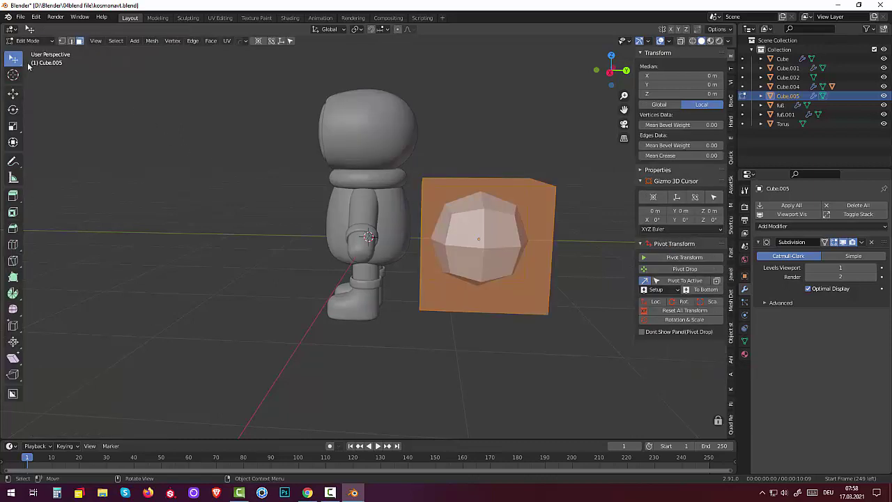
{"action": "mouse_move", "coordinate": [550, 302]}
{"action": "middle_mouse_down"}
{"action": "mouse_move", "coordinate": [535, 294]}
{"action": "mouse_move", "coordinate": [548, 255]}
{"action": "mouse_move", "coordinate": [577, 271]}
{"action": "middle_mouse_up"}
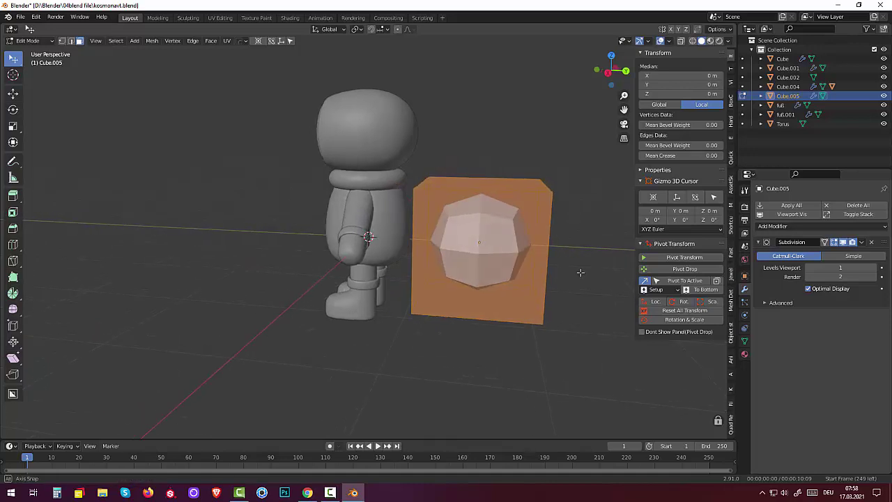
{"action": "key", "text": "s"}
{"action": "key", "text": "y"}
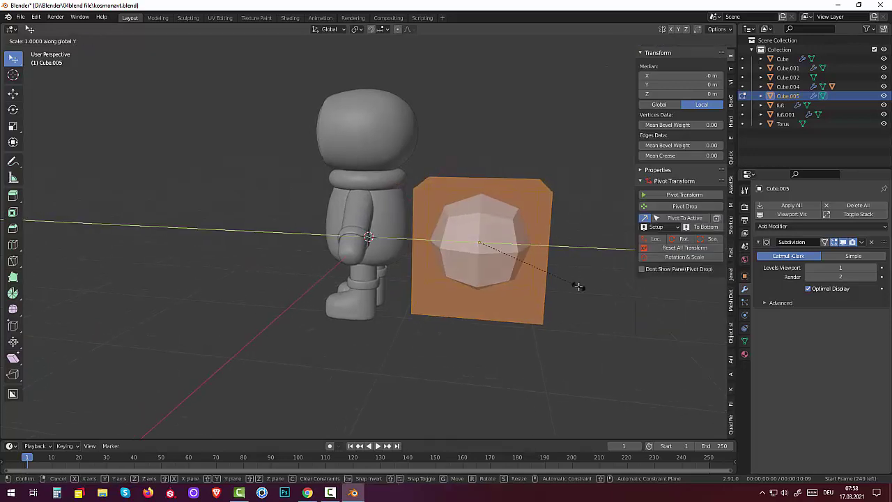
{"action": "left_click", "coordinate": [526, 279]}
{"action": "middle_click_drag", "start_coordinate": [524, 275], "coordinate": [431, 266]}
{"action": "right_click", "coordinate": [407, 248]}
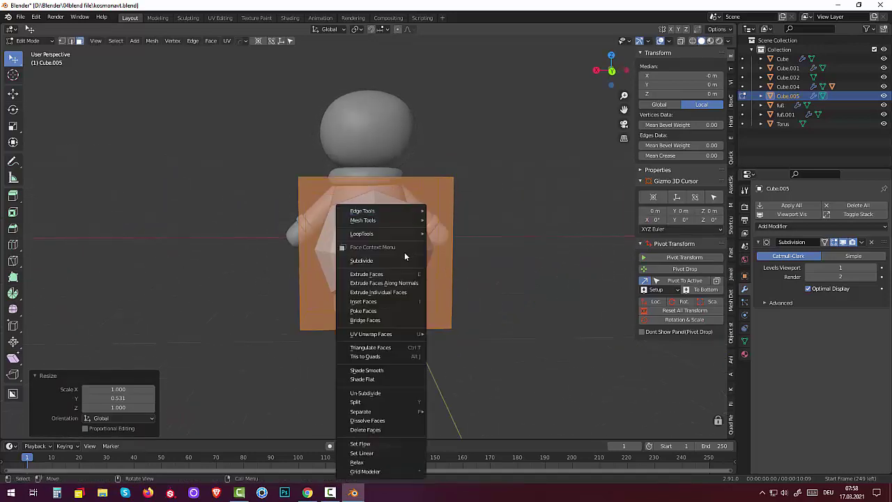
{"action": "left_click", "coordinate": [379, 261]}
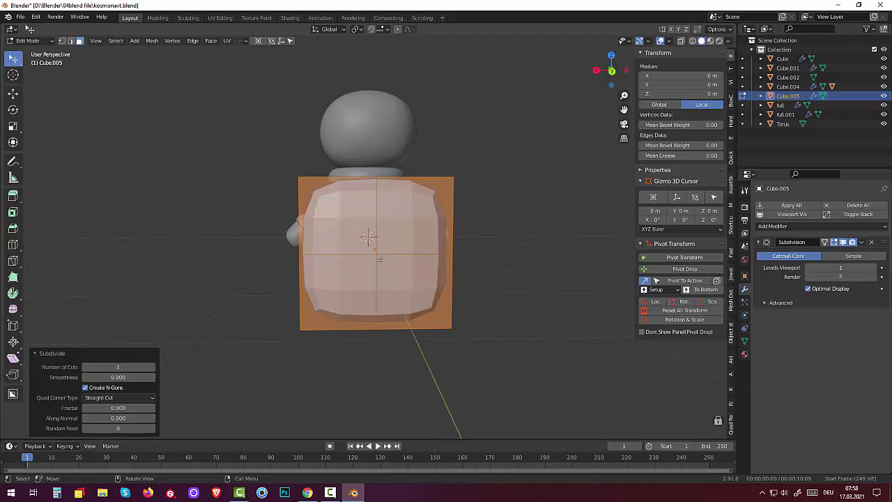
Shrink the backpack mesh to 0.66 and place it against the astronaut's back in Right view.
{"action": "mouse_move", "coordinate": [497, 279]}
{"action": "middle_mouse_down"}
{"action": "mouse_move", "coordinate": [574, 284]}
{"action": "mouse_move", "coordinate": [528, 281]}
{"action": "mouse_move", "coordinate": [508, 269]}
{"action": "middle_mouse_up"}
{"action": "key", "text": "s"}
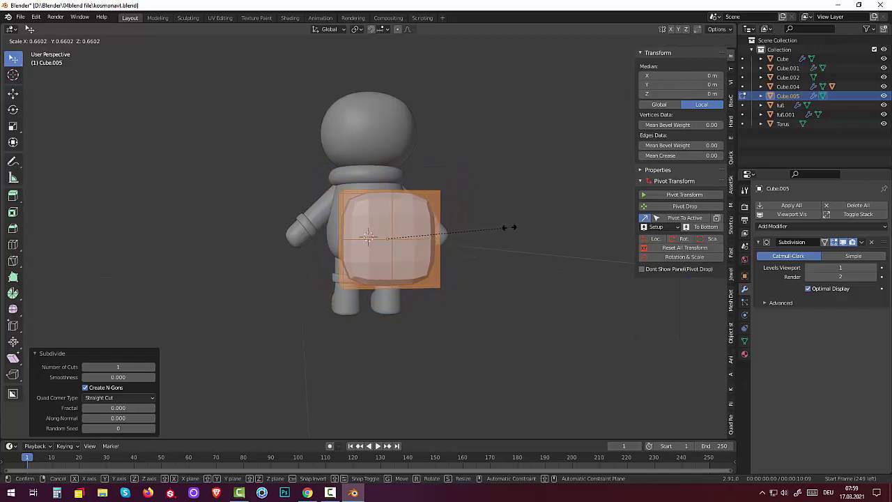
{"action": "left_click", "coordinate": [507, 225]}
{"action": "mouse_move", "coordinate": [527, 232]}
{"action": "middle_mouse_down"}
{"action": "mouse_move", "coordinate": [607, 233]}
{"action": "mouse_move", "coordinate": [595, 237]}
{"action": "middle_mouse_up"}
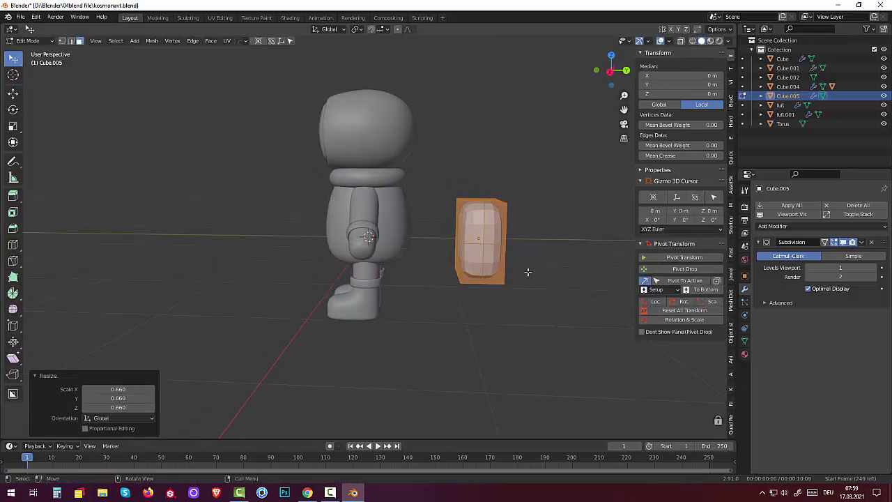
{"action": "key", "text": "KP_3"}
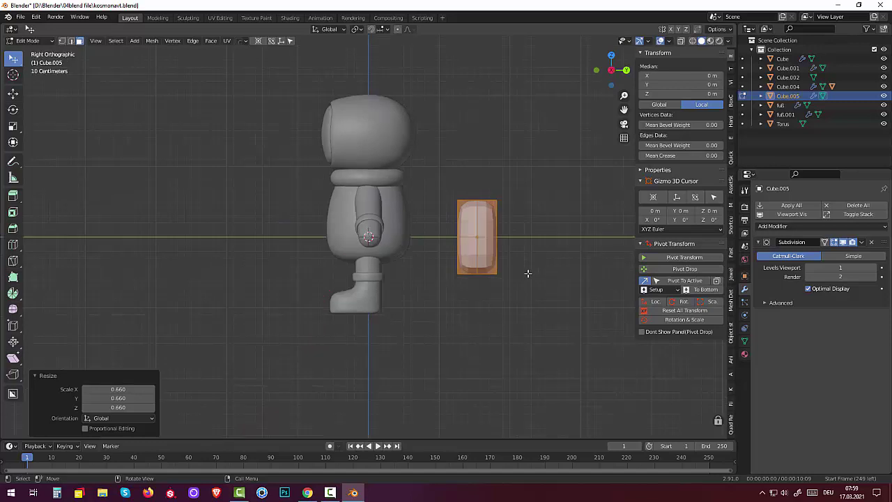
{"action": "key", "text": "g"}
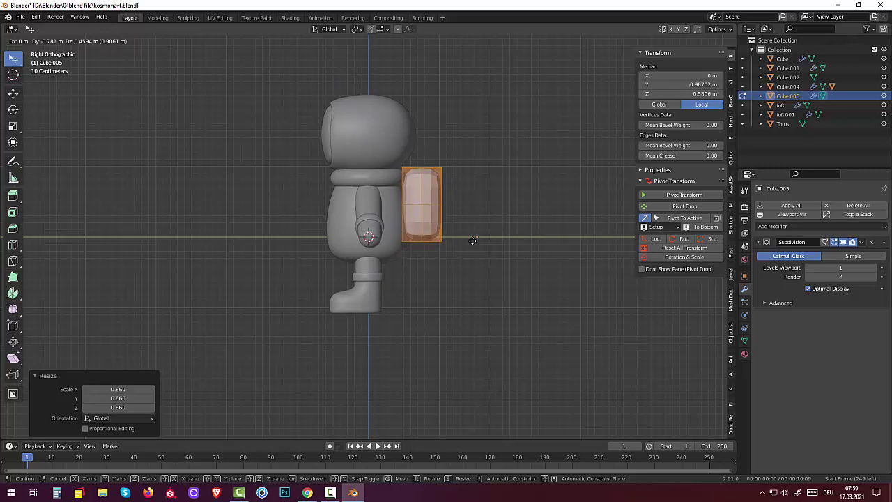
{"action": "left_click", "coordinate": [473, 240]}
{"action": "left_click", "coordinate": [463, 257]}
{"action": "mouse_move", "coordinate": [461, 258]}
{"action": "middle_mouse_down"}
{"action": "mouse_move", "coordinate": [364, 274]}
{"action": "mouse_move", "coordinate": [374, 242]}
{"action": "middle_mouse_up"}
Raise the Subdivision viewport level to 2 and subdivide the backpack mesh again.
{"action": "key", "text": "KP_4"}
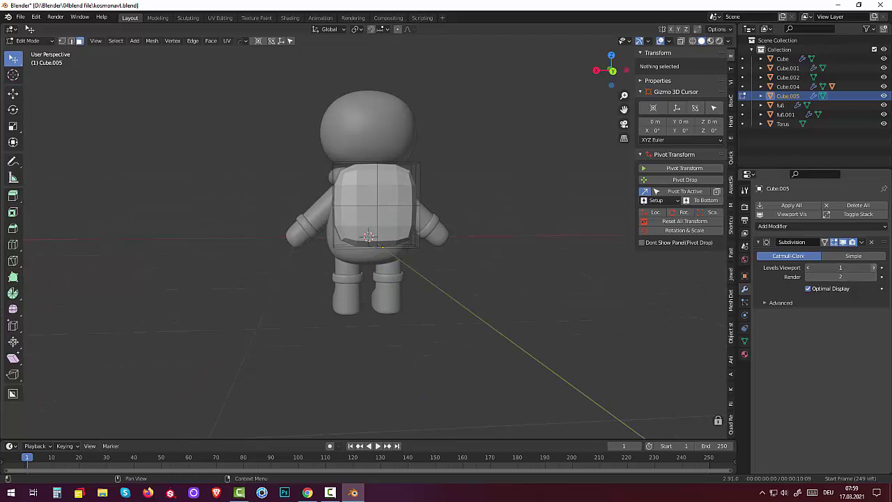
{"action": "left_click", "coordinate": [873, 269]}
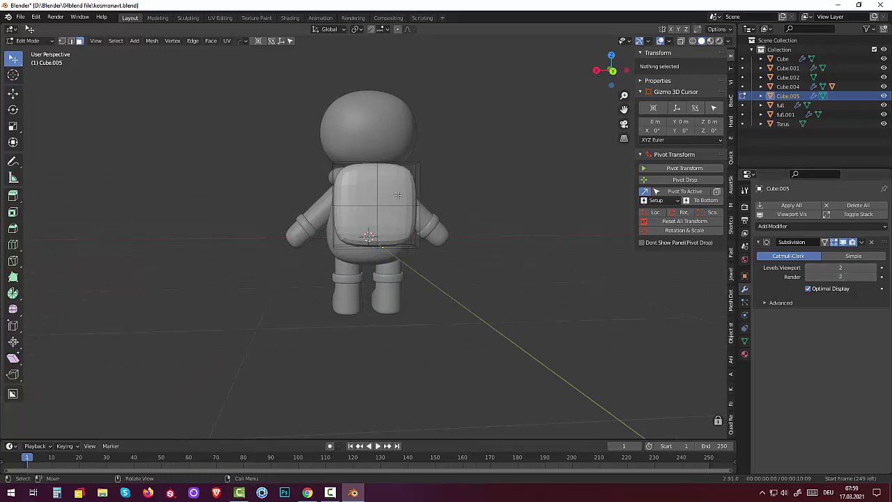
{"action": "right_click", "coordinate": [398, 195]}
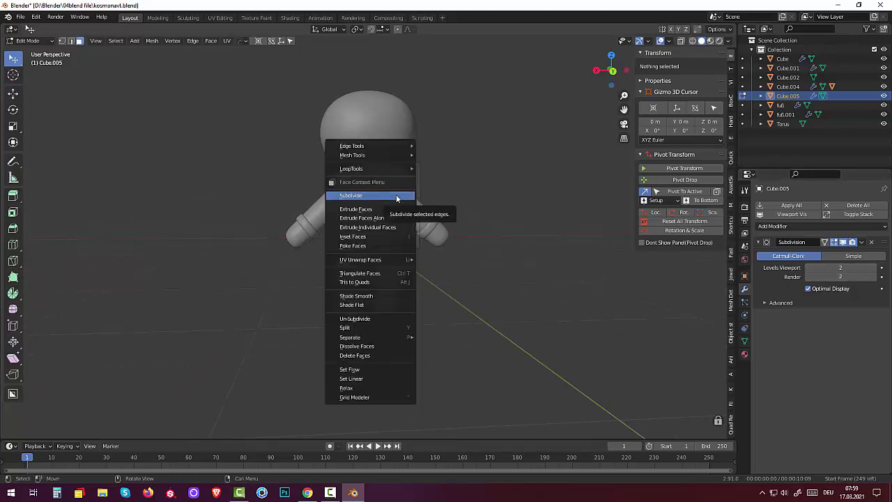
{"action": "left_click", "coordinate": [397, 198]}
{"action": "left_click", "coordinate": [28, 41]}
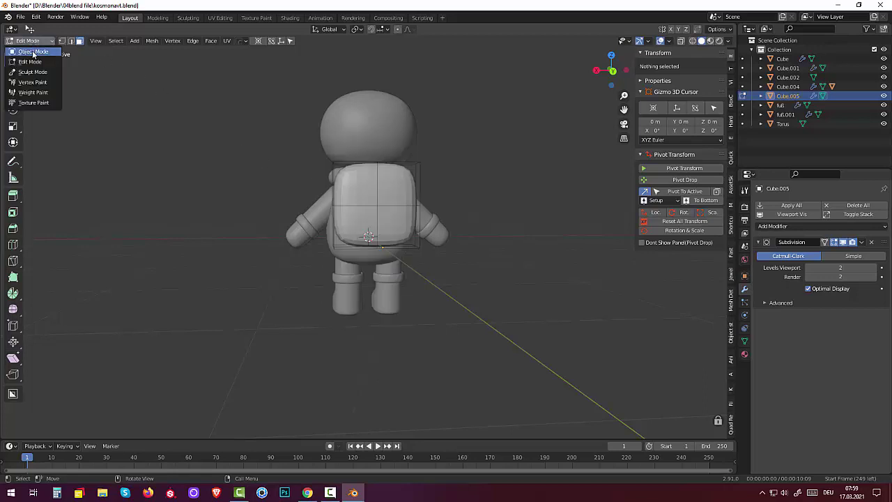
Return to Object Mode and shade the backpack smooth.
{"action": "left_click", "coordinate": [33, 52]}
{"action": "right_click", "coordinate": [408, 205]}
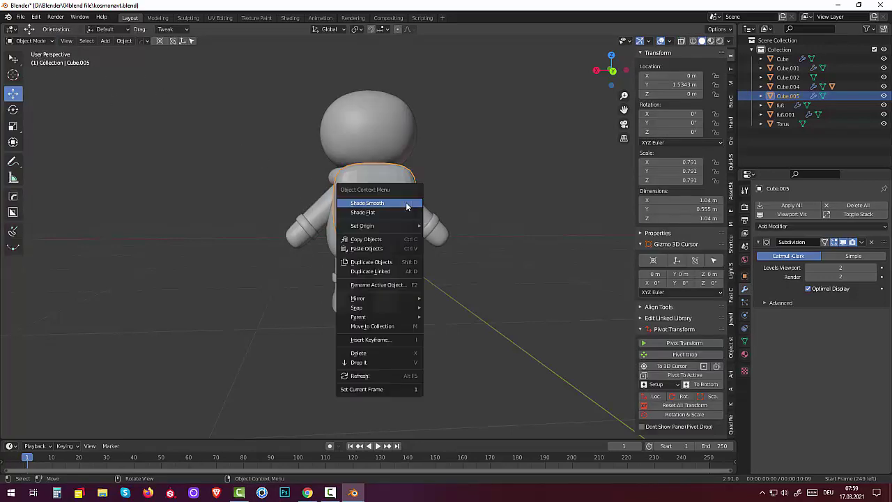
{"action": "left_click", "coordinate": [387, 203]}
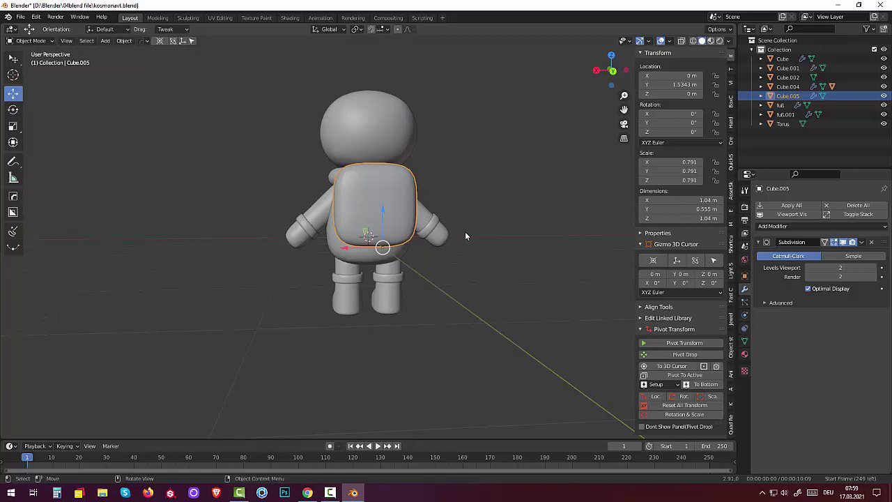
{"action": "middle_click_drag", "start_coordinate": [493, 234], "coordinate": [551, 253]}
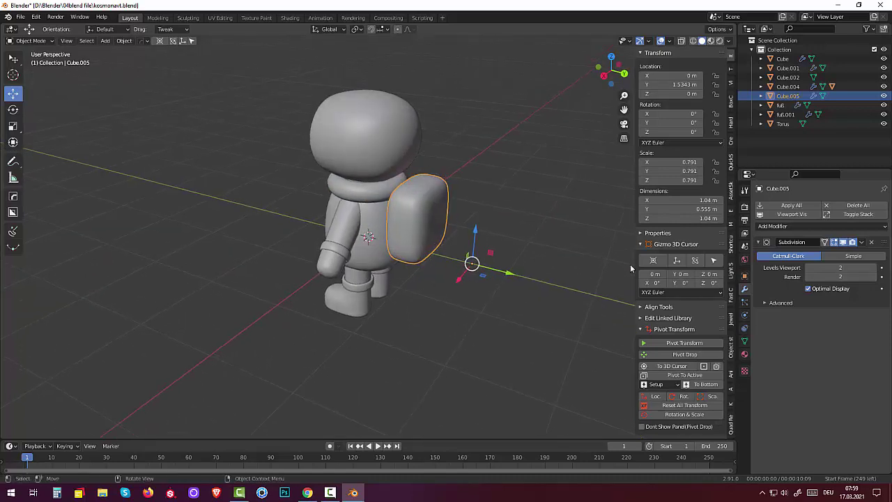
{"action": "mouse_move", "coordinate": [613, 307]}
{"action": "middle_mouse_down"}
{"action": "mouse_move", "coordinate": [612, 295]}
{"action": "mouse_move", "coordinate": [490, 281]}
{"action": "mouse_move", "coordinate": [396, 290]}
{"action": "mouse_move", "coordinate": [545, 267]}
{"action": "mouse_move", "coordinate": [561, 313]}
{"action": "mouse_move", "coordinate": [541, 289]}
{"action": "mouse_move", "coordinate": [550, 293]}
{"action": "middle_mouse_up"}
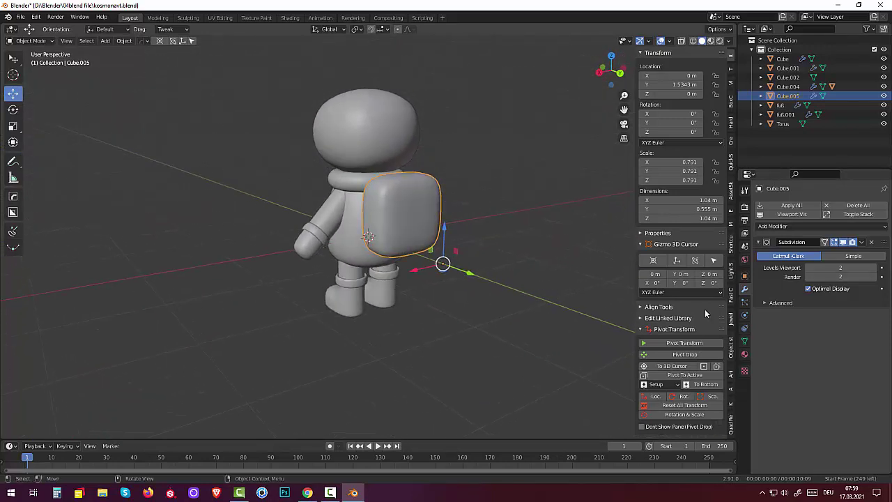
Apply the backpack's Subdivision modifier to bake its rounded shape into the mesh.
{"action": "left_click", "coordinate": [861, 242]}
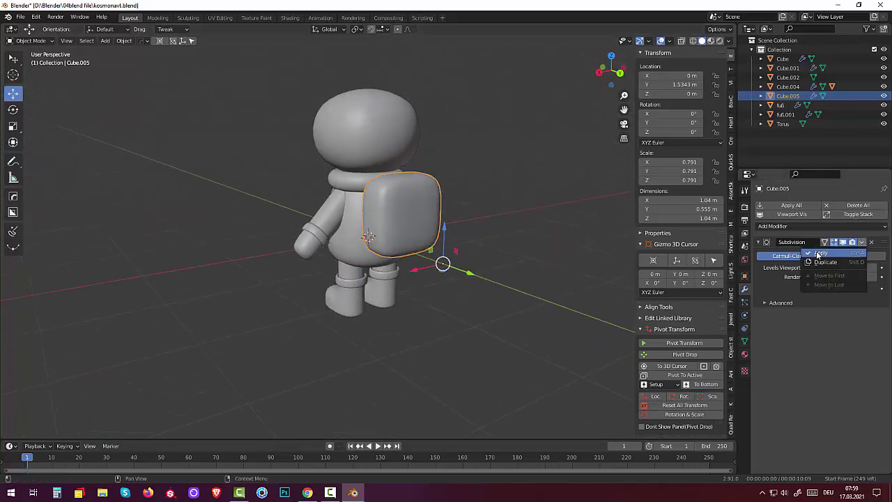
{"action": "left_click", "coordinate": [832, 253]}
{"action": "left_click", "coordinate": [413, 304]}
{"action": "mouse_move", "coordinate": [414, 304]}
{"action": "middle_mouse_down"}
{"action": "mouse_move", "coordinate": [452, 314]}
{"action": "mouse_move", "coordinate": [462, 328]}
{"action": "mouse_move", "coordinate": [442, 307]}
{"action": "middle_mouse_up"}
{"action": "key", "text": "shift+a"}
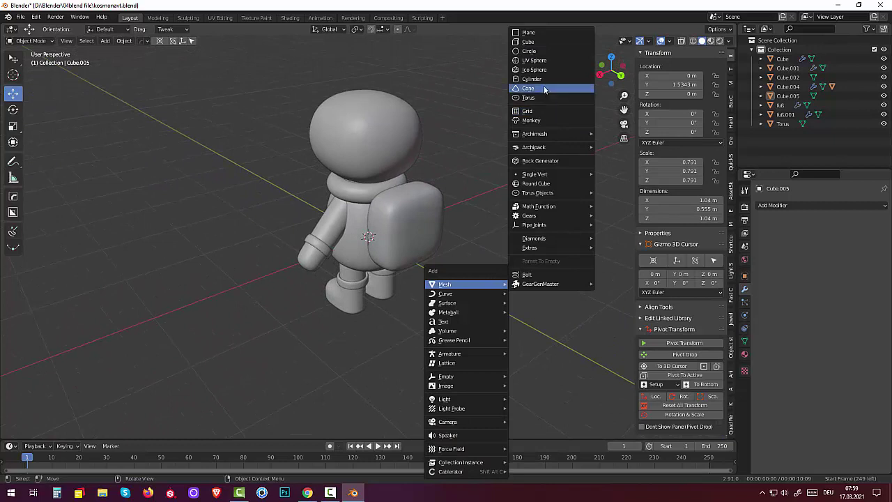
Add a cylinder and scale it down to about 0.235 m across.
{"action": "left_click", "coordinate": [531, 81]}
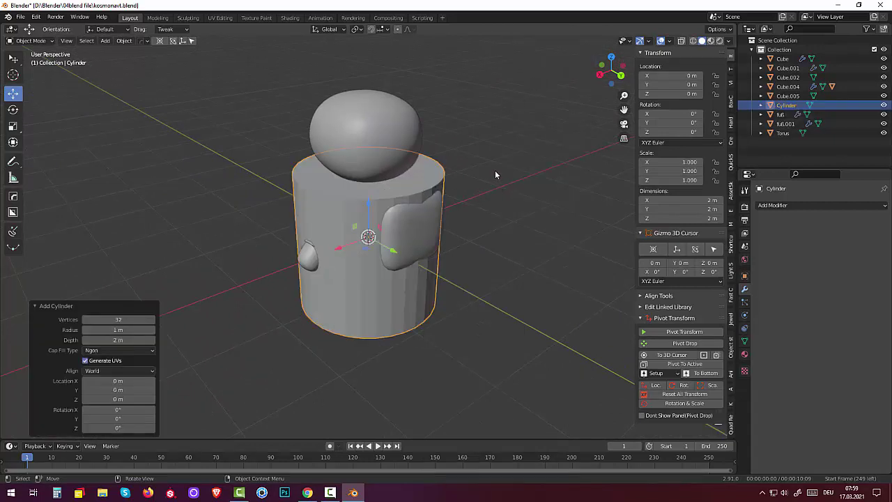
{"action": "key", "text": "s"}
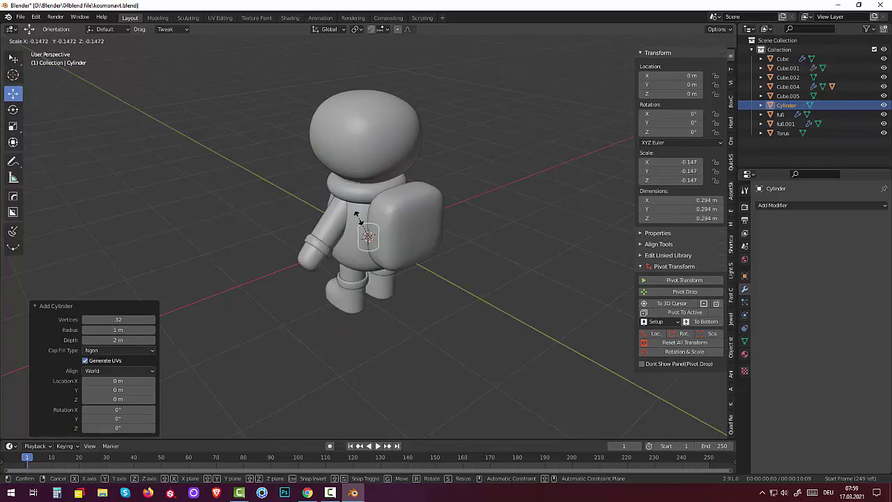
{"action": "left_click", "coordinate": [368, 232]}
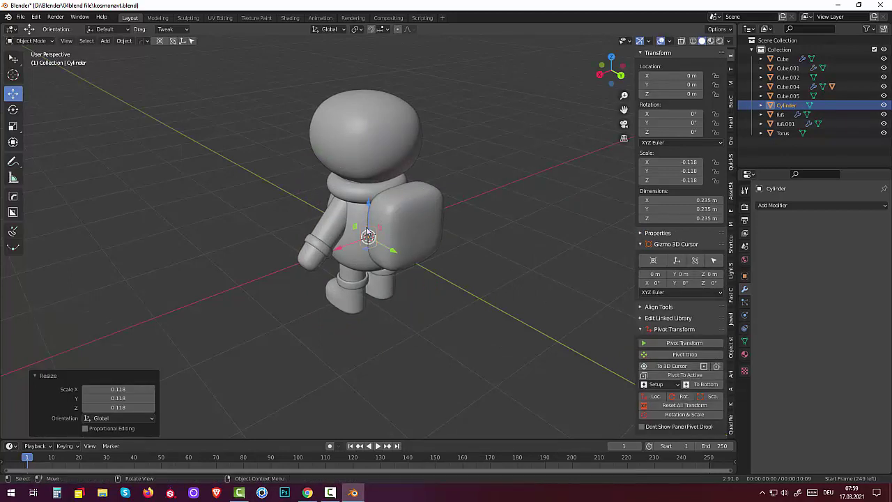
{"action": "middle_click_drag", "start_coordinate": [368, 231], "coordinate": [461, 218]}
Move the cylinder back along Y and up to the backpack's top edge.
{"action": "key", "text": "g"}
{"action": "key", "text": "y"}
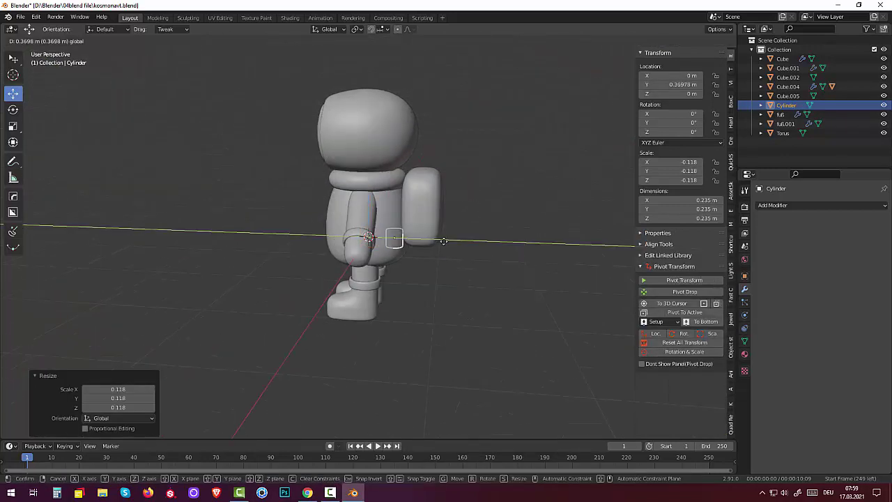
{"action": "left_click", "coordinate": [431, 219]}
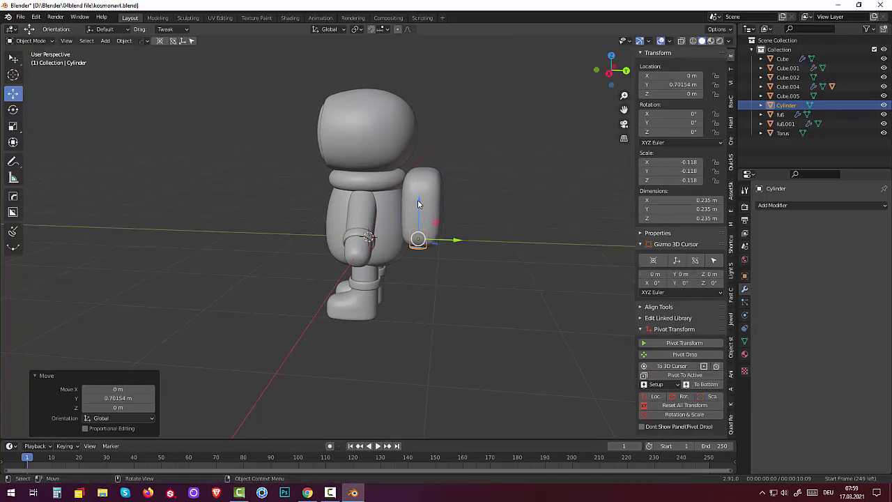
{"action": "left_click_drag", "start_coordinate": [418, 203], "coordinate": [420, 132]}
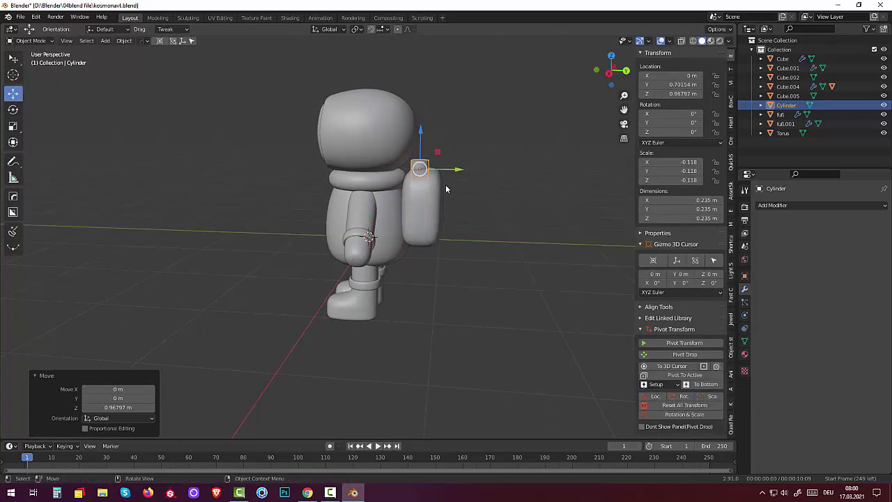
{"action": "mouse_move", "coordinate": [458, 169]}
{"action": "left_mouse_down"}
{"action": "mouse_move", "coordinate": [466, 169]}
{"action": "mouse_move", "coordinate": [469, 191]}
{"action": "left_mouse_up"}
{"action": "middle_click_drag", "start_coordinate": [469, 191], "coordinate": [397, 230]}
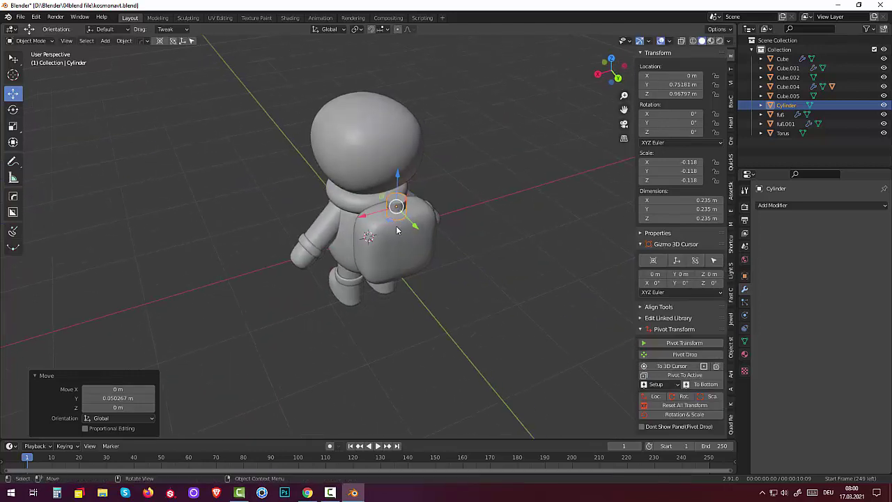
{"action": "scroll", "coordinate": [398, 230], "scroll_direction": "up", "scroll_amount": 4}
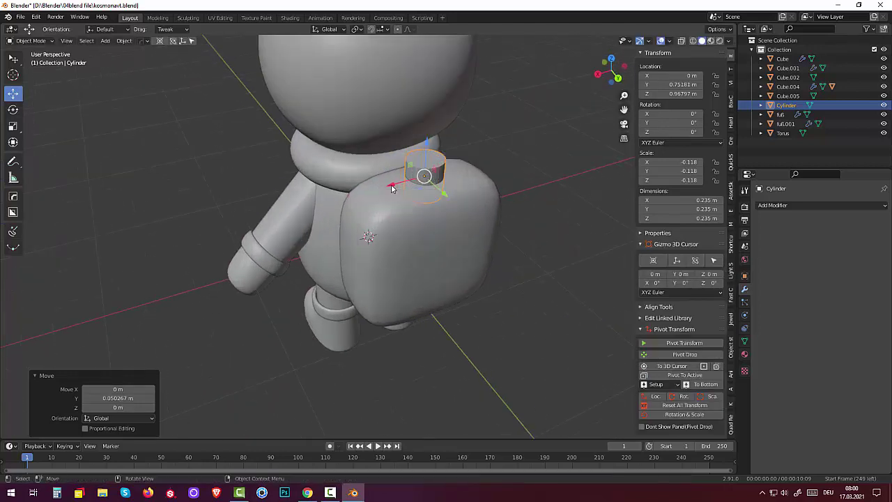
Shift the cylinder off-centre to X 0.214 m, lower it onto the backpack, and enter Edit Mode.
{"action": "left_click_drag", "start_coordinate": [392, 188], "coordinate": [428, 212]}
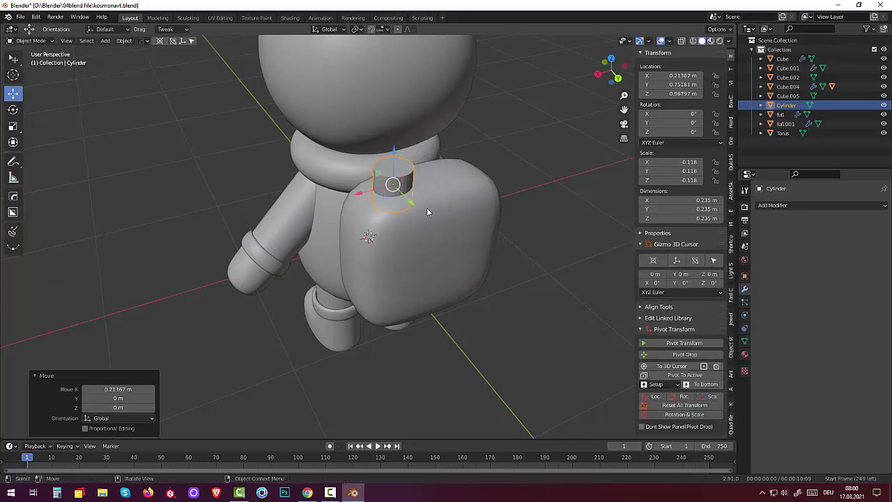
{"action": "middle_click_drag", "start_coordinate": [427, 212], "coordinate": [364, 140]}
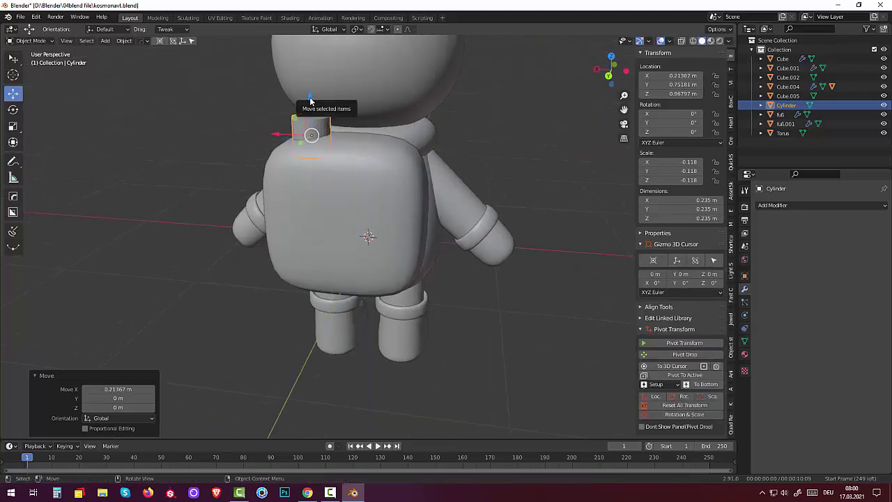
{"action": "left_click_drag", "start_coordinate": [310, 101], "coordinate": [309, 101]}
{"action": "middle_click_drag", "start_coordinate": [310, 102], "coordinate": [353, 154]}
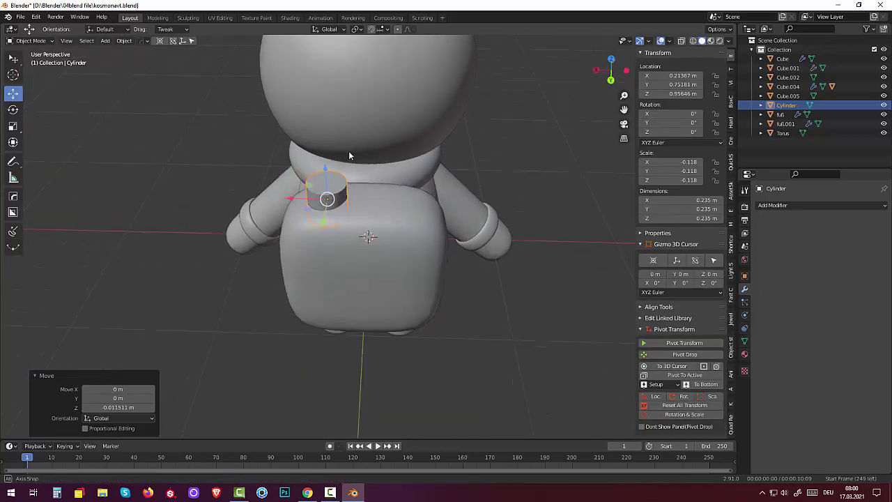
{"action": "left_click", "coordinate": [31, 40]}
{"action": "left_click", "coordinate": [31, 63]}
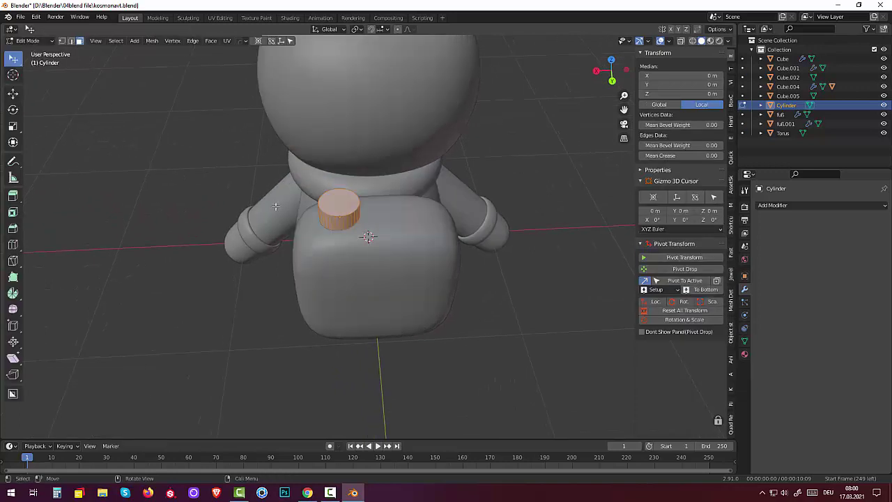
Bevel the edges of the cylinder's top face with 3 segments.
{"action": "left_click", "coordinate": [351, 214]}
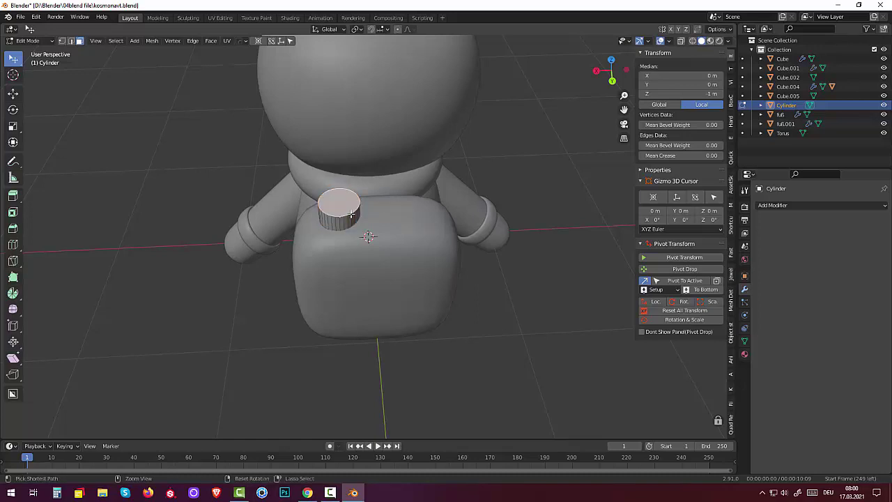
{"action": "key", "text": "ctrl+b"}
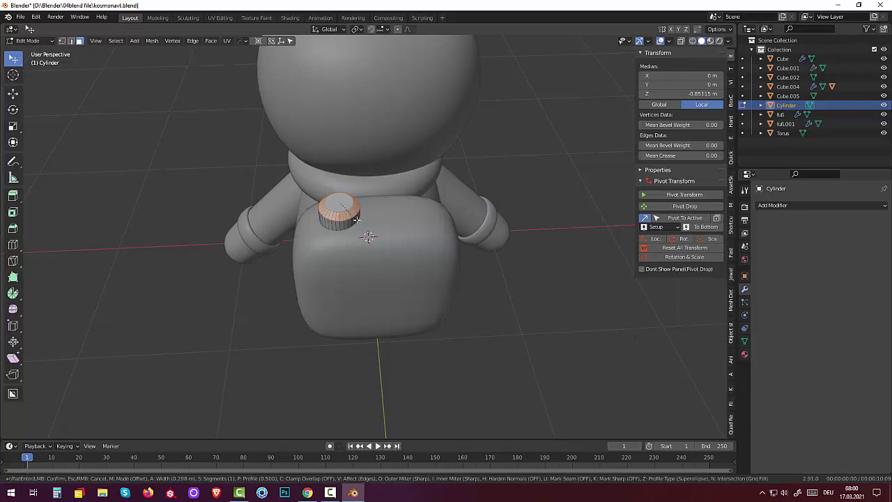
{"action": "scroll", "coordinate": [353, 220], "scroll_direction": "up", "scroll_amount": 2}
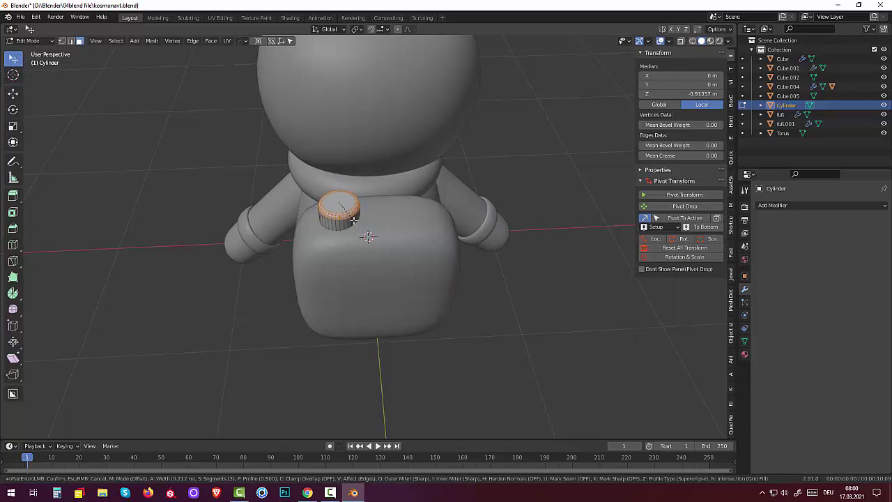
{"action": "left_click", "coordinate": [354, 221]}
Inset the top face 0.157 m, extrude it up 0.052 m, and bevel the raised step.
{"action": "left_click", "coordinate": [335, 202]}
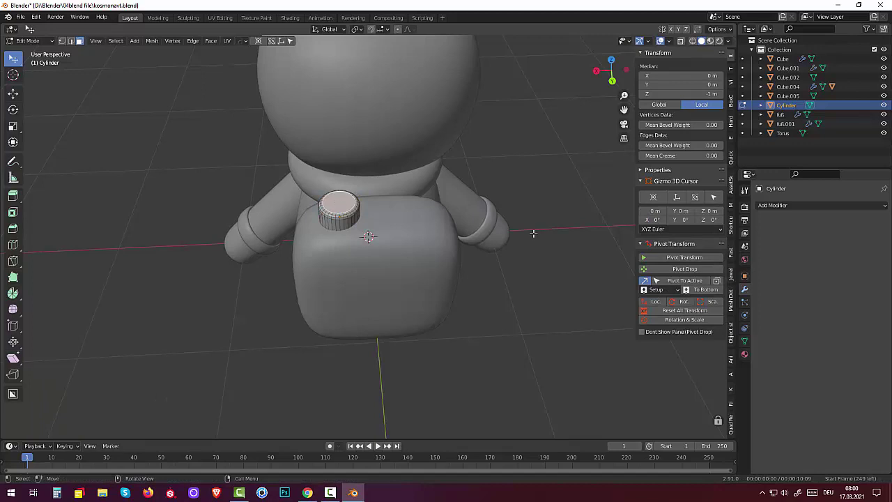
{"action": "key", "text": "i"}
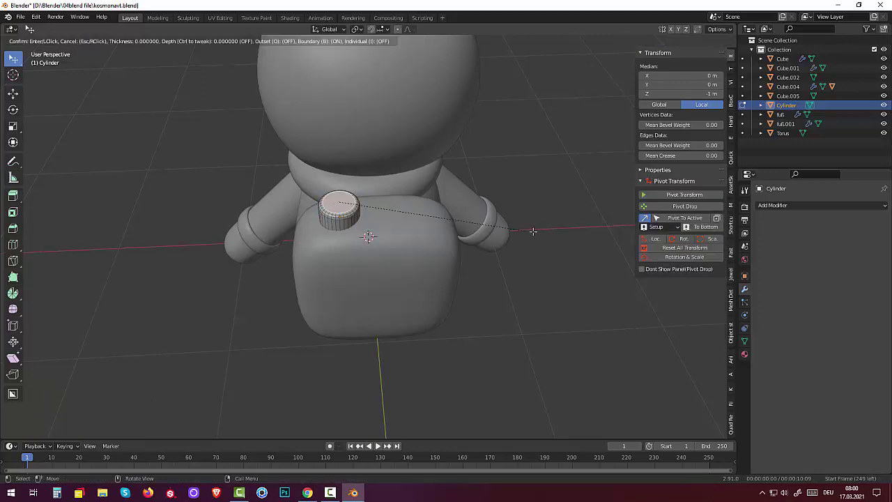
{"action": "left_click", "coordinate": [530, 230]}
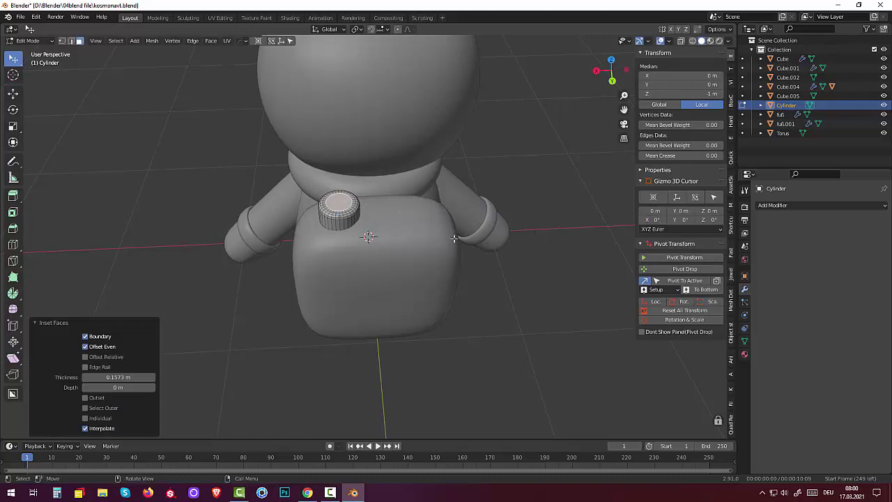
{"action": "key", "text": "e"}
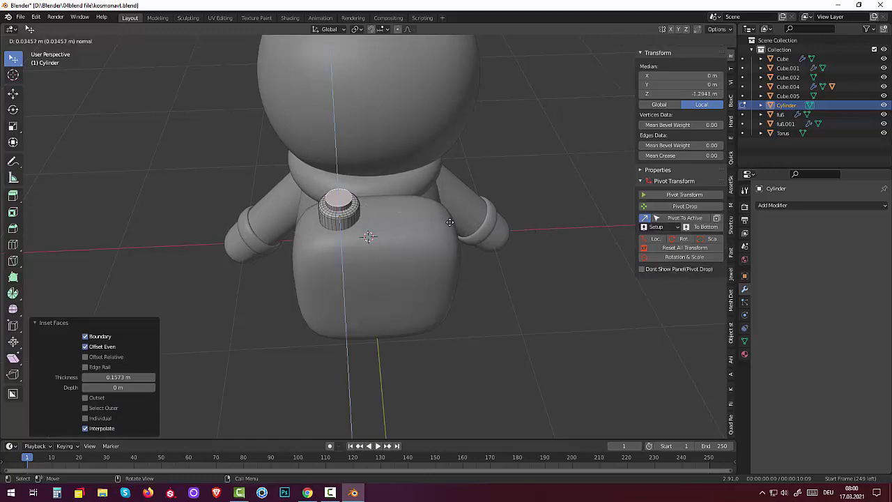
{"action": "left_click", "coordinate": [450, 221]}
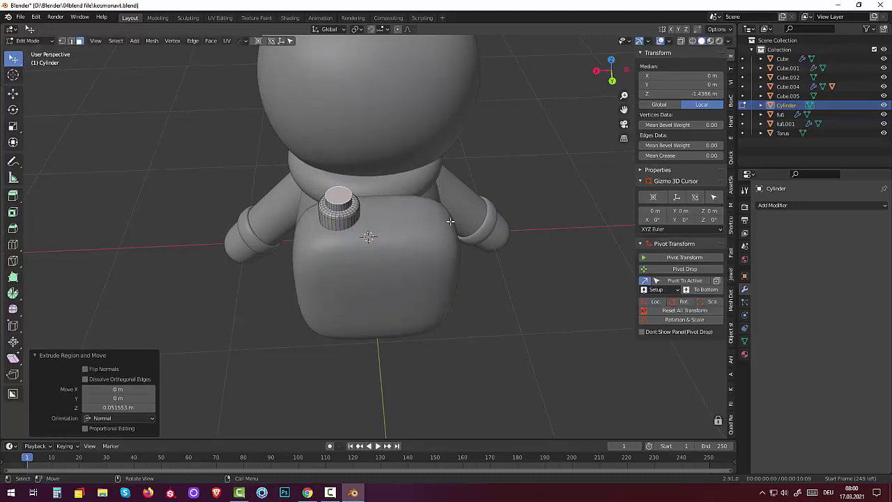
{"action": "key", "text": "ctrl"}
{"action": "key", "text": "ctrl+b"}
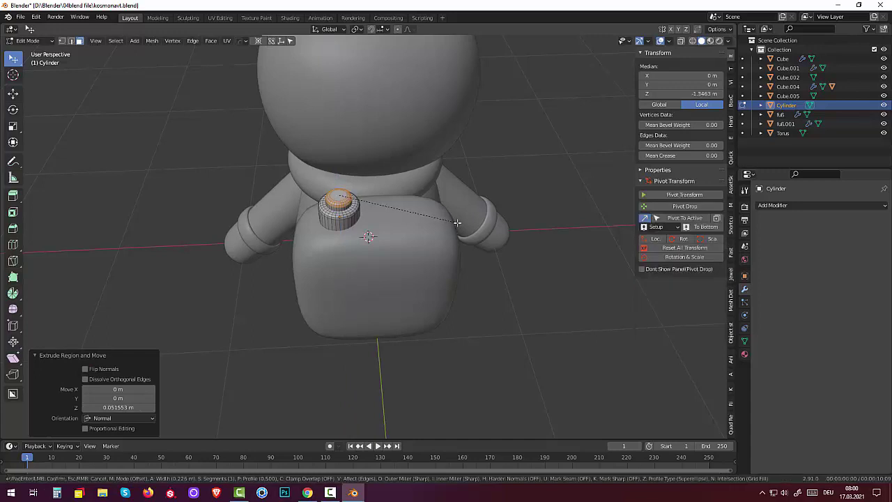
{"action": "left_click", "coordinate": [456, 222]}
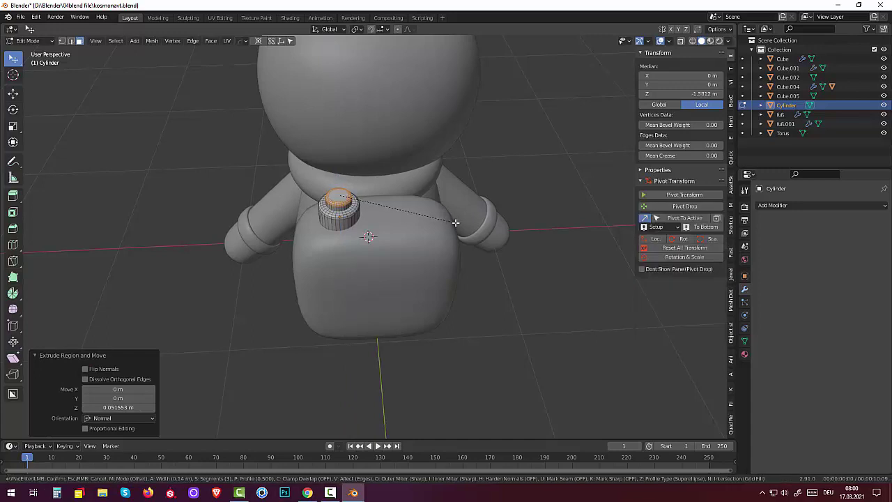
{"action": "left_click", "coordinate": [337, 196]}
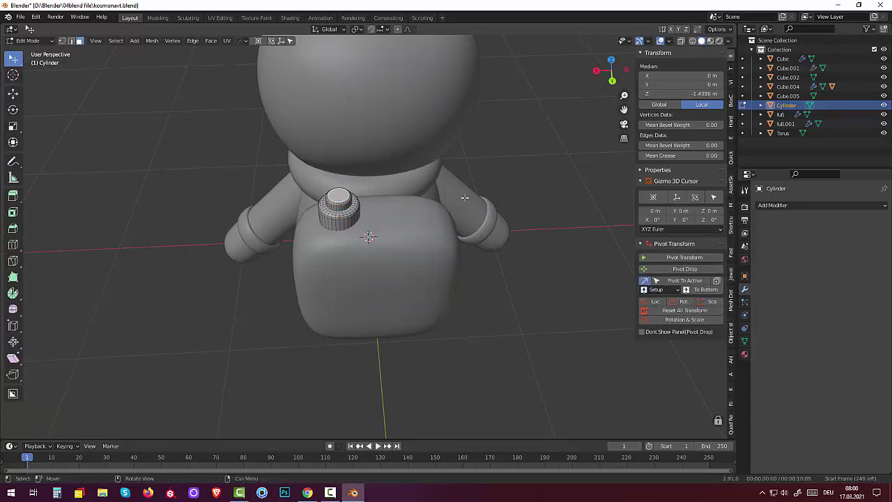
Inset the cap's top face and extrude the inner face up 0.216 m into a rod.
{"action": "key", "text": "i"}
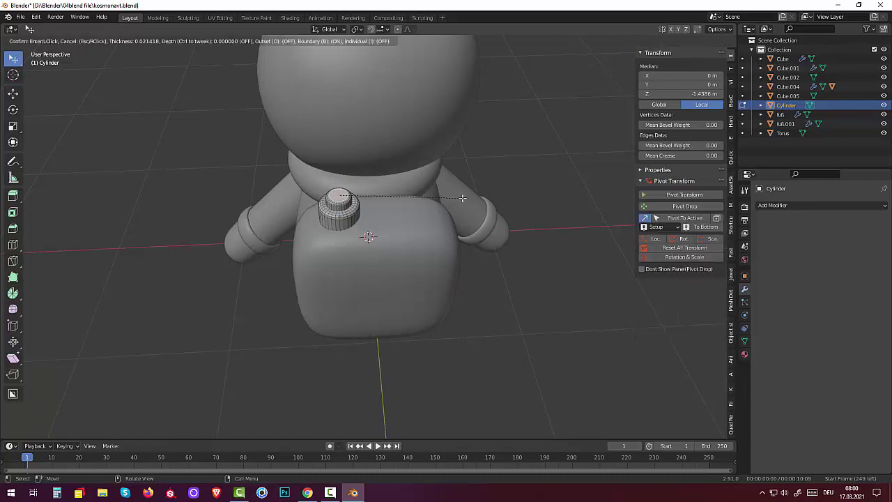
{"action": "left_click", "coordinate": [448, 201]}
{"action": "middle_click_drag", "start_coordinate": [449, 148], "coordinate": [446, 118]}
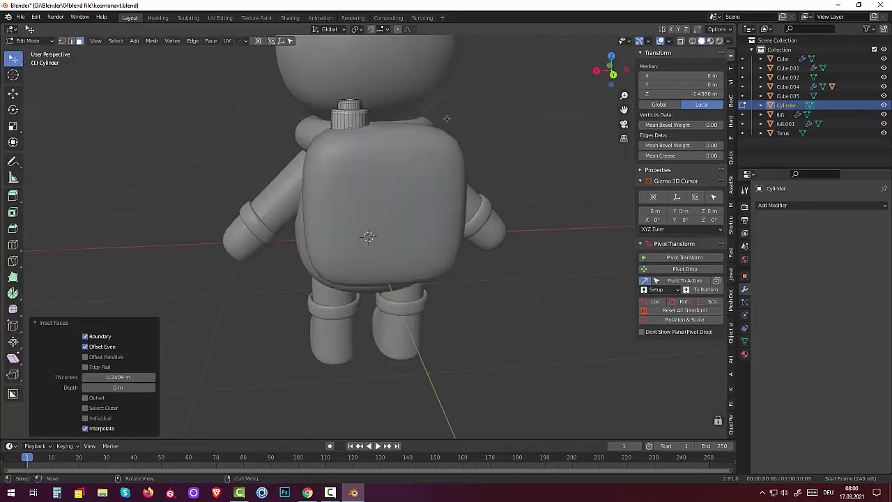
{"action": "key", "text": "e"}
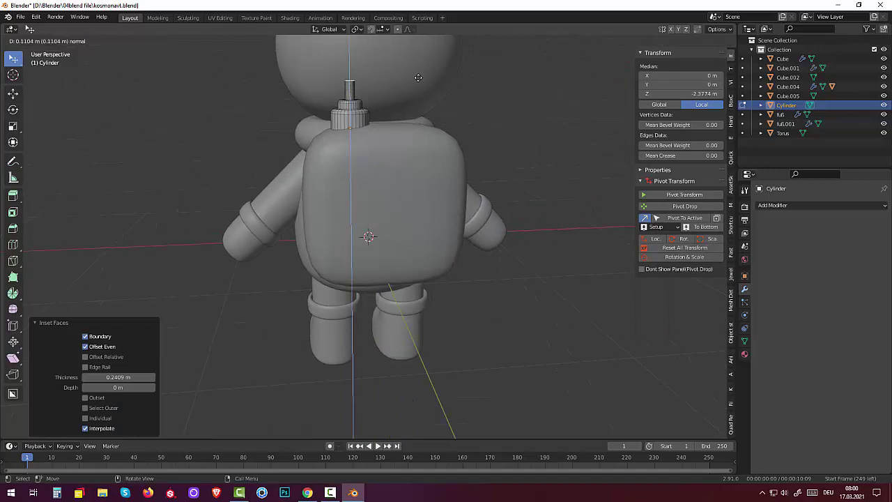
{"action": "left_click", "coordinate": [421, 63]}
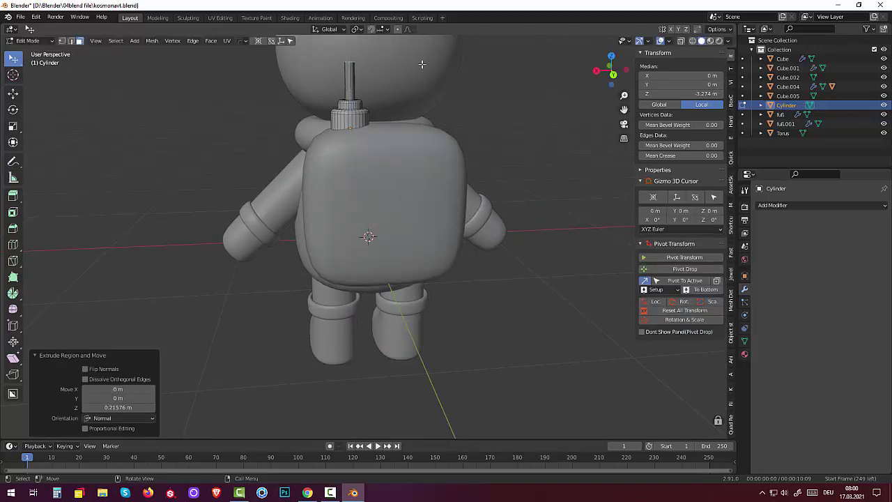
Bevel the rod's tip with 3 segments and deselect the mesh.
{"action": "key", "text": "ctrl"}
{"action": "key", "text": "ctrl+b"}
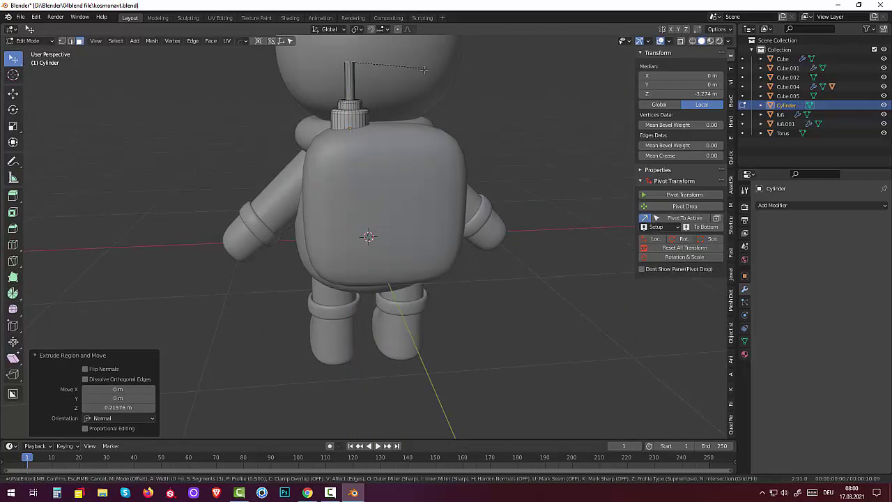
{"action": "left_click", "coordinate": [426, 75]}
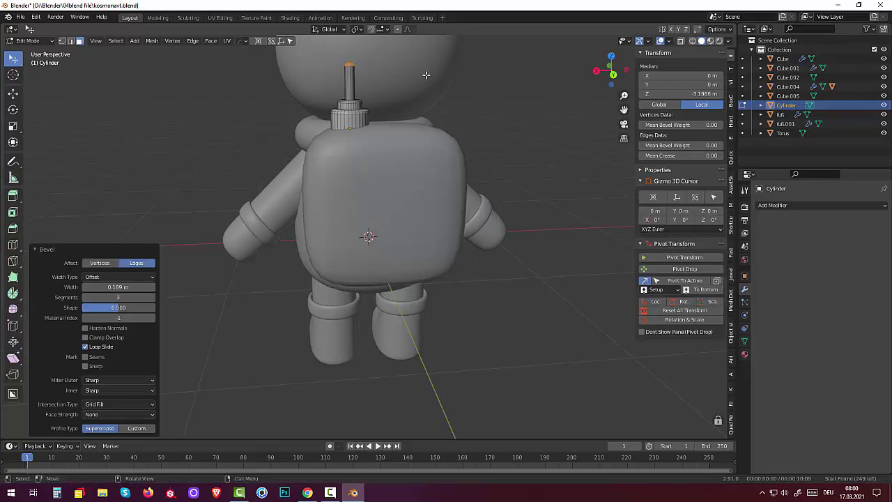
{"action": "left_click", "coordinate": [472, 104]}
{"action": "middle_click_drag", "start_coordinate": [483, 128], "coordinate": [578, 119]}
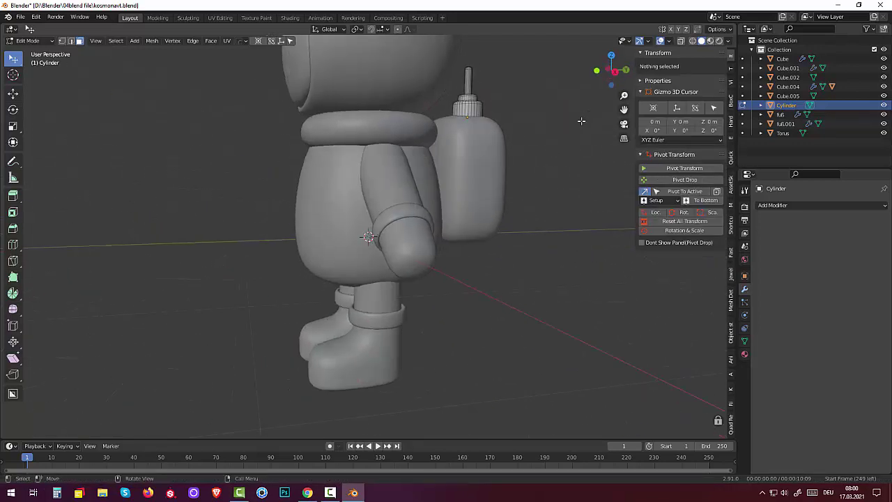
{"action": "scroll", "coordinate": [521, 164], "scroll_direction": "up", "scroll_amount": 1}
{"action": "scroll", "coordinate": [519, 163], "scroll_direction": "up", "scroll_amount": 1}
{"action": "left_click", "coordinate": [33, 42]}
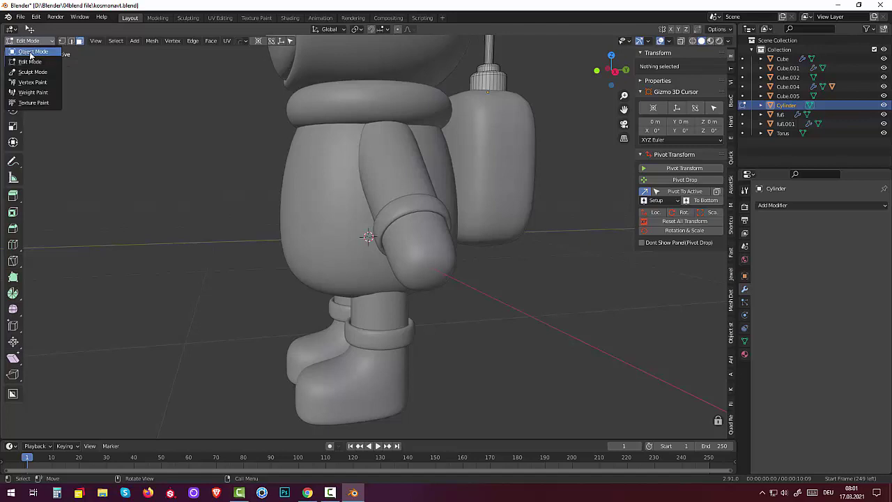
Return to Object Mode and shade the antenna cylinder smooth.
{"action": "left_click", "coordinate": [32, 51]}
{"action": "middle_click_drag", "start_coordinate": [440, 119], "coordinate": [414, 134]}
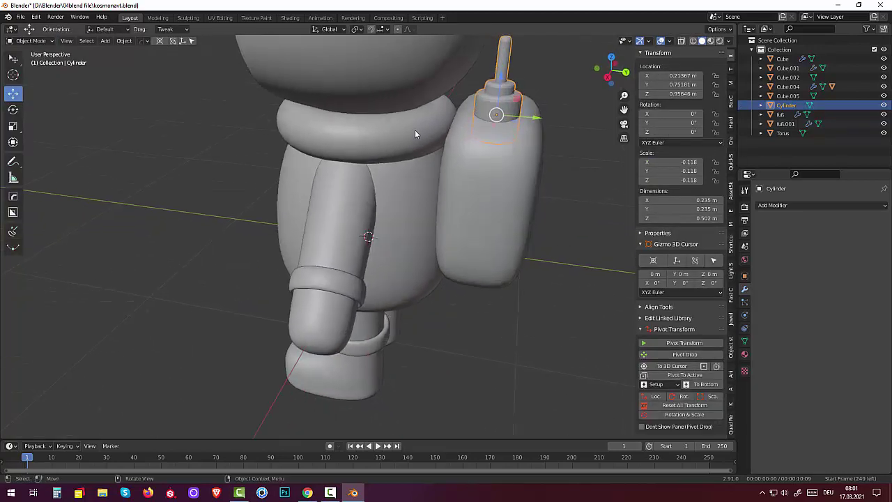
{"action": "right_click", "coordinate": [509, 112]}
{"action": "left_click", "coordinate": [486, 108]}
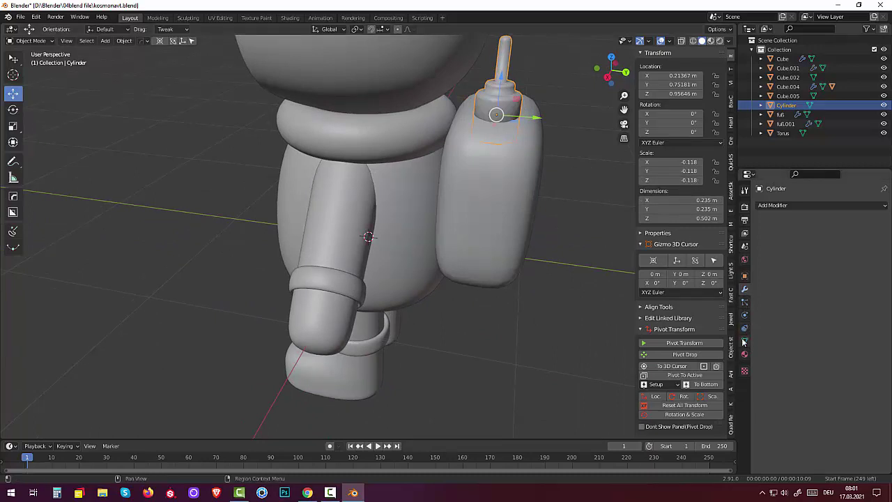
Enable Auto Smooth at 30° in the cylinder's Object Data normals.
{"action": "left_click", "coordinate": [744, 341]}
{"action": "left_click", "coordinate": [807, 378]}
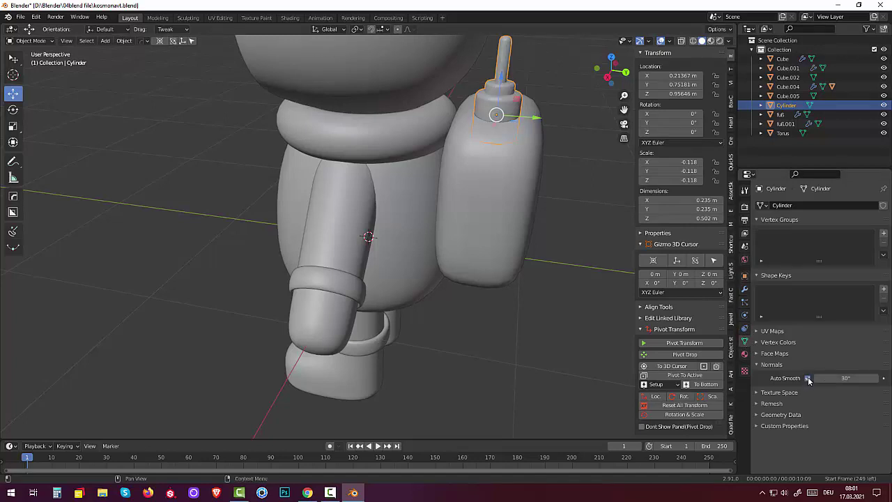
{"action": "left_click", "coordinate": [542, 355]}
{"action": "scroll", "coordinate": [540, 337], "scroll_direction": "down", "scroll_amount": 5}
{"action": "mouse_move", "coordinate": [515, 284]}
{"action": "middle_mouse_down"}
{"action": "mouse_move", "coordinate": [577, 250]}
{"action": "mouse_move", "coordinate": [580, 259]}
{"action": "mouse_move", "coordinate": [592, 252]}
{"action": "mouse_move", "coordinate": [517, 259]}
{"action": "mouse_move", "coordinate": [509, 250]}
{"action": "middle_mouse_up"}
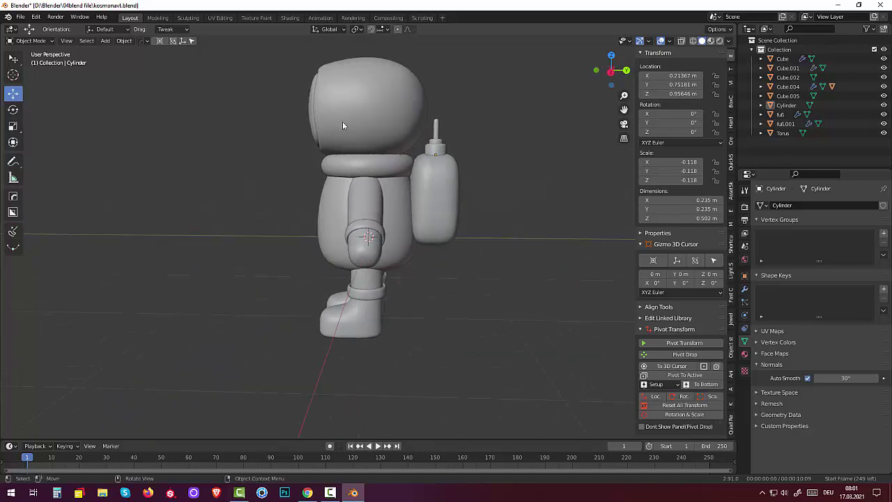
Orbit to a front three-quarter view of the astronaut and bring up the Add > Mesh menu.
{"action": "left_click", "coordinate": [330, 492]}
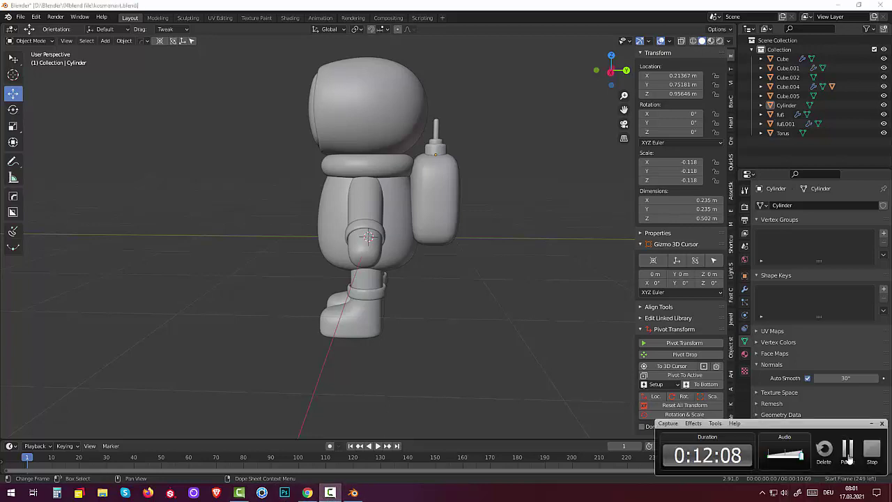
{"action": "left_click", "coordinate": [847, 449]}
{"action": "left_click", "coordinate": [792, 451]}
{"action": "mouse_move", "coordinate": [540, 364]}
{"action": "middle_mouse_down"}
{"action": "mouse_move", "coordinate": [609, 372]}
{"action": "mouse_move", "coordinate": [546, 367]}
{"action": "middle_mouse_up"}
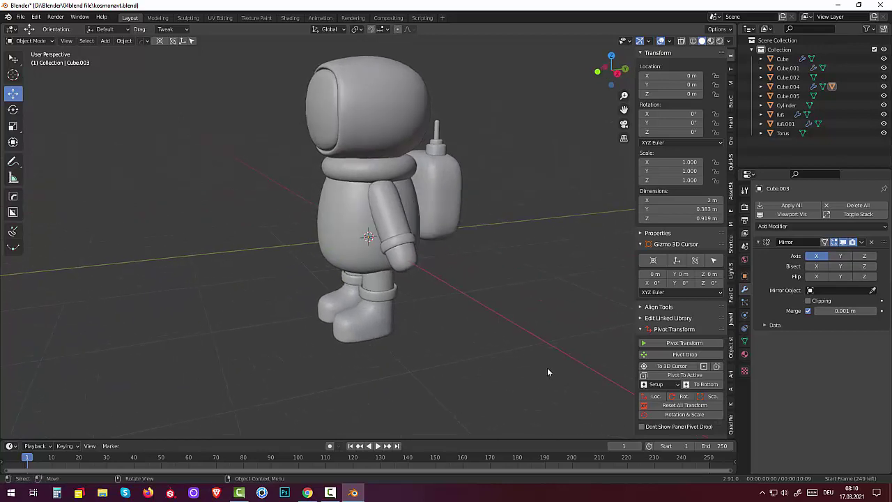
{"action": "key", "text": "shift+a"}
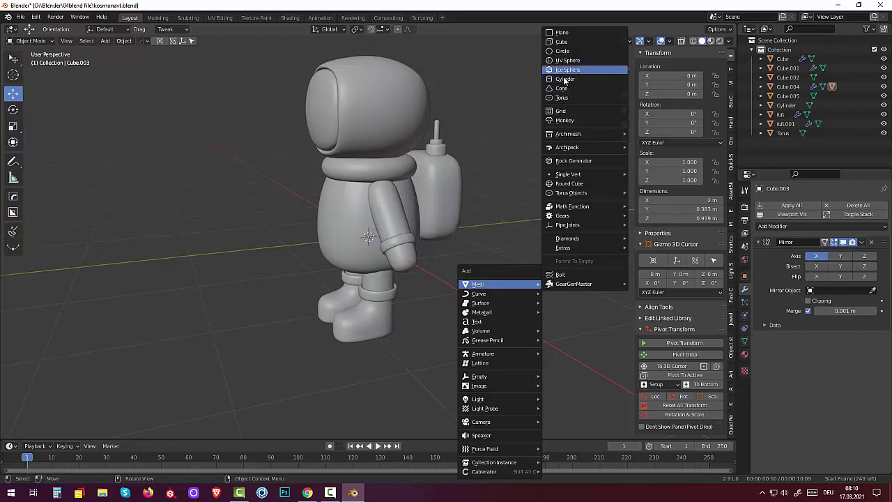
Add a cylinder, rotate it 90° about Y, and scale it to 0.147.
{"action": "left_click", "coordinate": [563, 79]}
{"action": "mouse_move", "coordinate": [487, 183]}
{"action": "middle_mouse_down"}
{"action": "mouse_move", "coordinate": [578, 168]}
{"action": "mouse_move", "coordinate": [560, 176]}
{"action": "middle_mouse_up"}
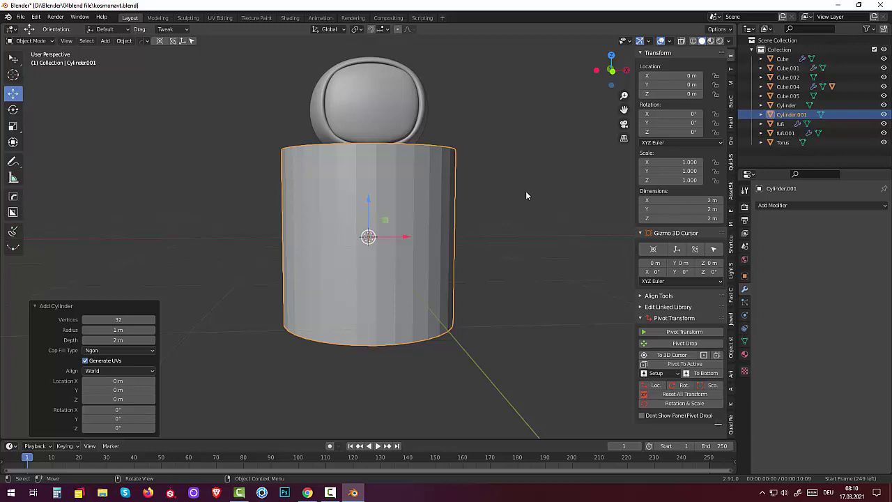
{"action": "type", "text": "r"}
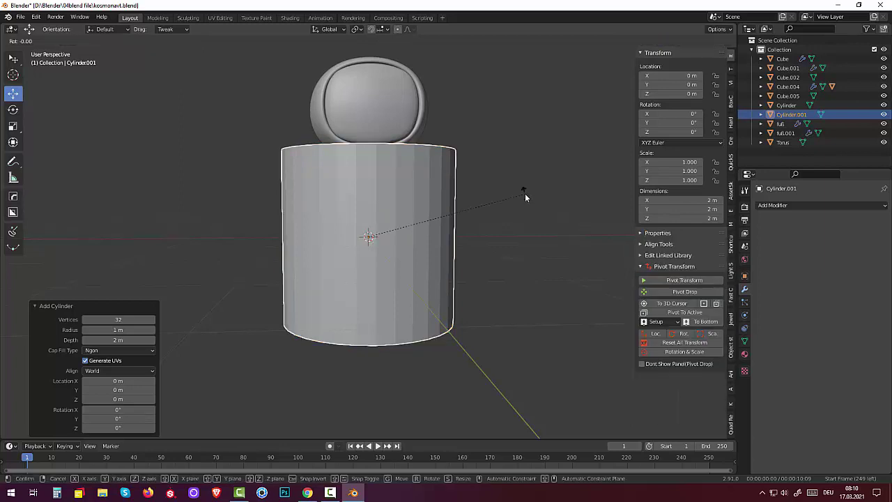
{"action": "type", "text": "y"}
{"action": "type", "text": "90"}
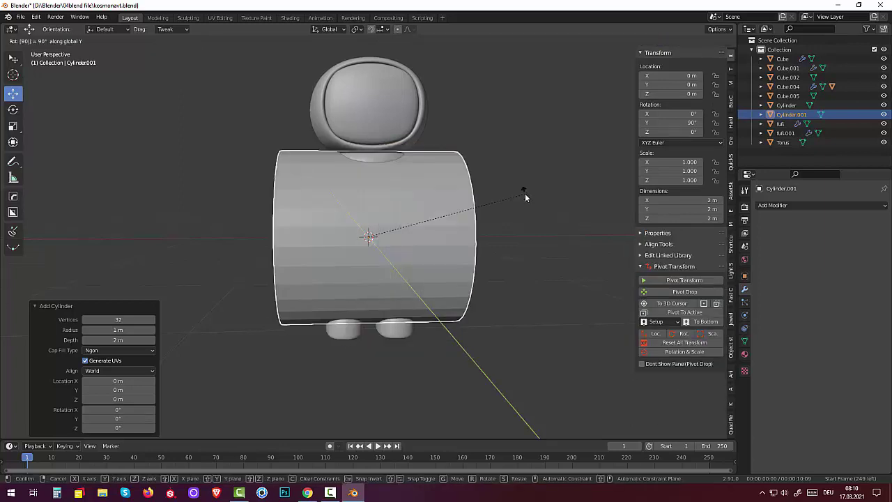
{"action": "key", "text": "Return"}
{"action": "key", "text": "s"}
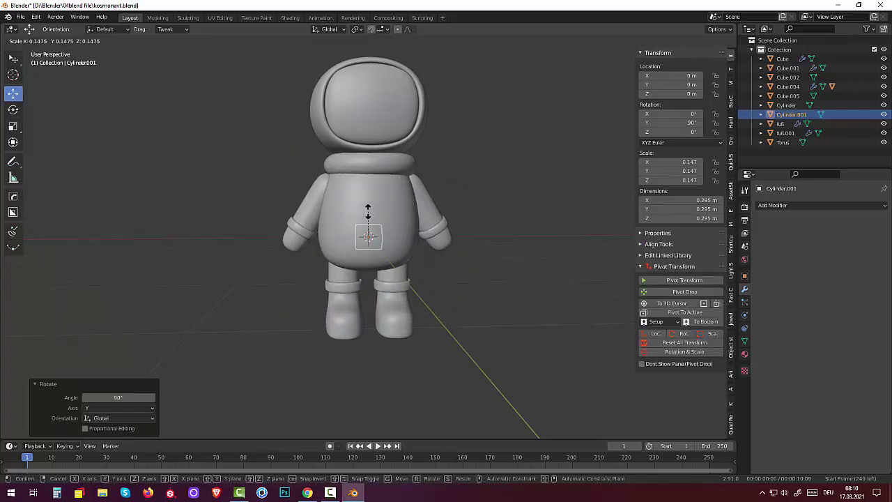
{"action": "left_click", "coordinate": [368, 212]}
Move the ear cylinder to Z 1.422, X 0.957 beside the helmet and scale X to 0.651.
{"action": "key", "text": "KP_1"}
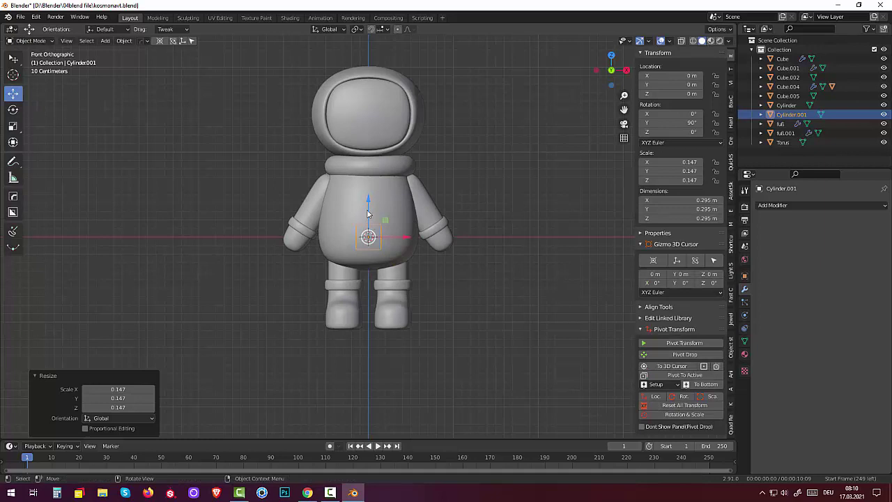
{"action": "left_click_drag", "start_coordinate": [369, 202], "coordinate": [369, 81]}
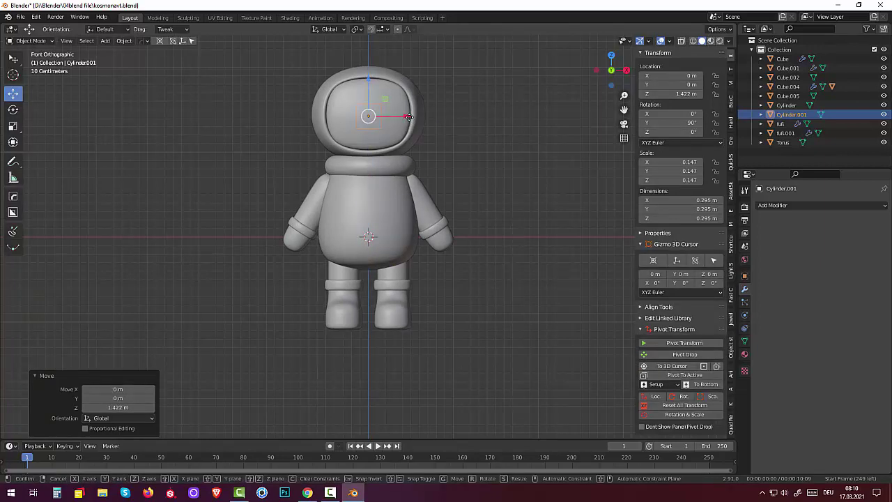
{"action": "left_click_drag", "start_coordinate": [411, 118], "coordinate": [491, 112]}
{"action": "left_click", "coordinate": [490, 113]}
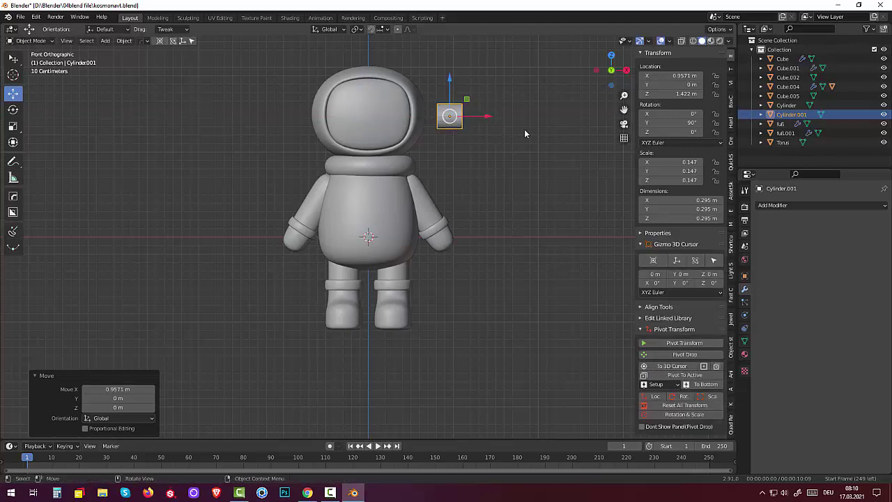
{"action": "key", "text": "s"}
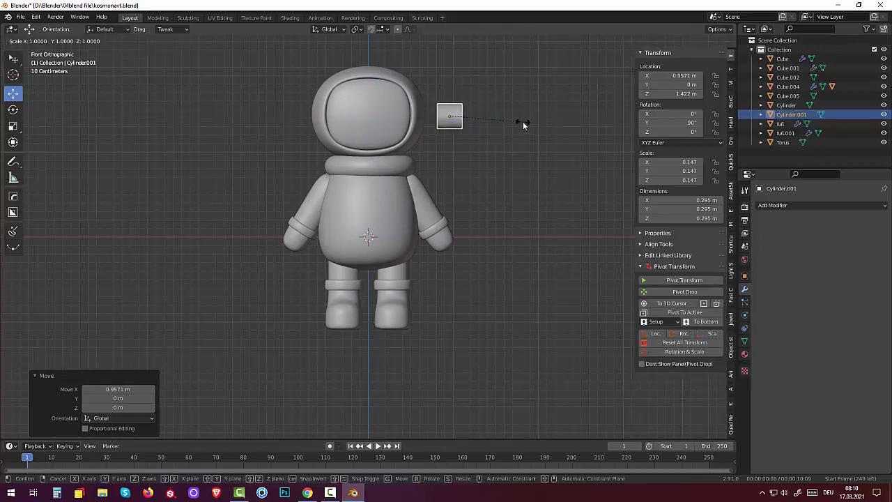
{"action": "key", "text": "x"}
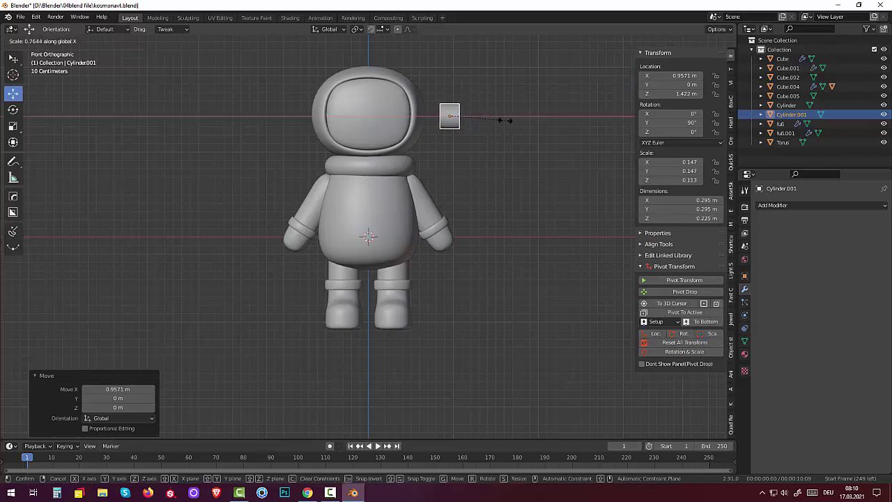
{"action": "left_click", "coordinate": [496, 120]}
{"action": "middle_click_drag", "start_coordinate": [472, 147], "coordinate": [437, 178]}
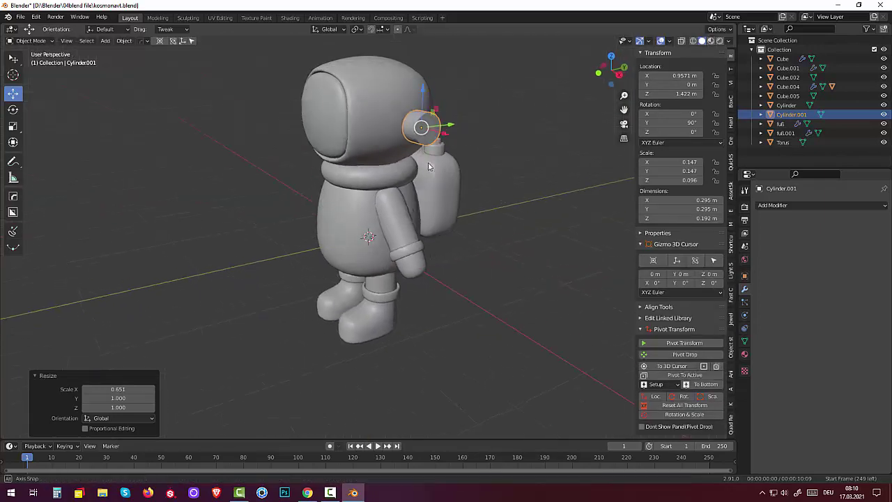
{"action": "scroll", "coordinate": [438, 178], "scroll_direction": "up", "scroll_amount": 3}
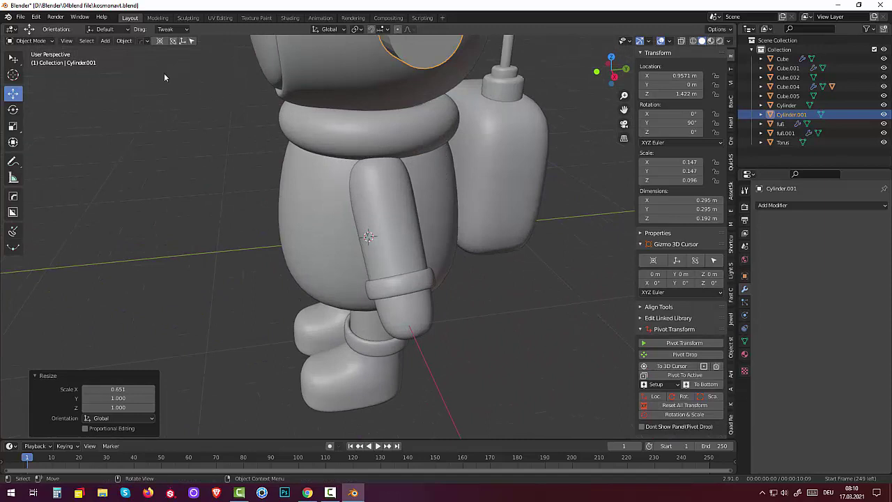
In Edit Mode, try bevelling the ear cylinder's outer cap, then undo the uneven result.
{"action": "left_click", "coordinate": [30, 40]}
{"action": "left_click", "coordinate": [32, 62]}
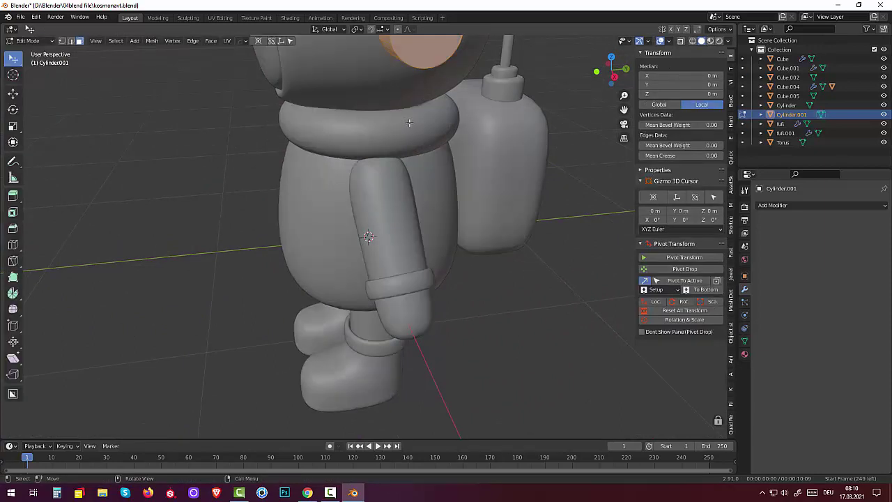
{"action": "scroll", "coordinate": [409, 123], "scroll_direction": "down", "scroll_amount": 2}
{"action": "key", "text": "e"}
{"action": "key", "text": "1"}
{"action": "key", "text": "Return"}
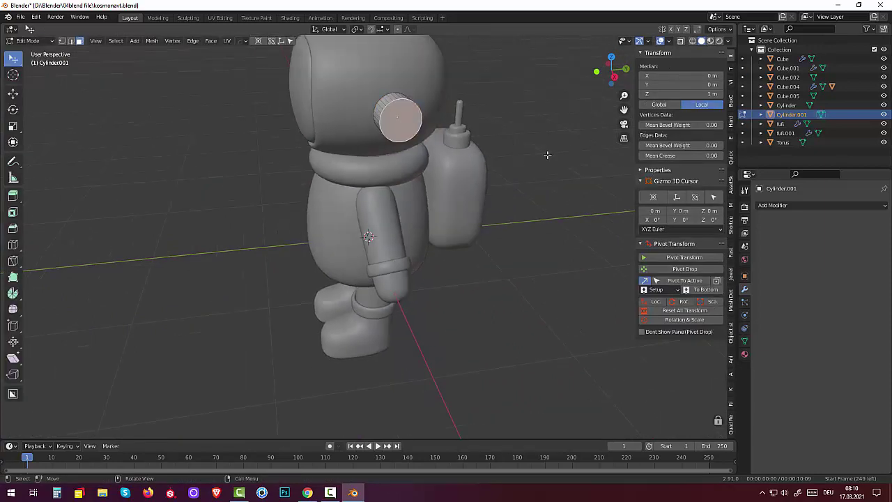
{"action": "key", "text": "ctrl+b"}
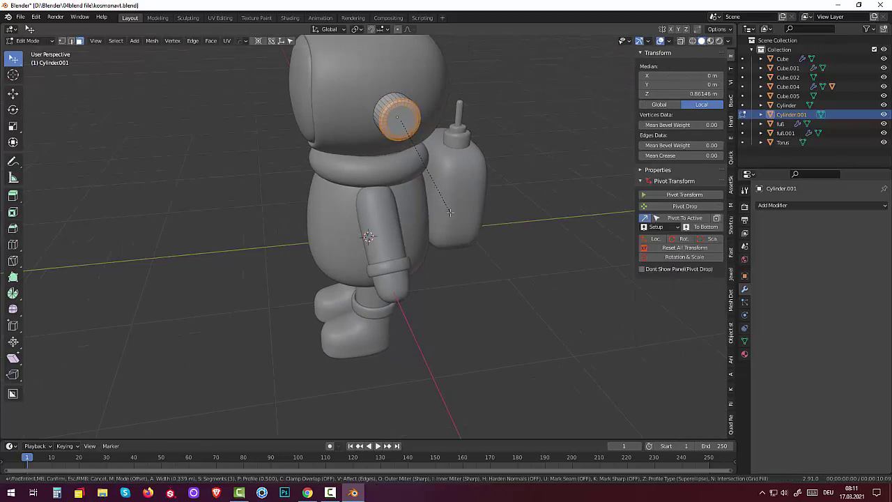
{"action": "left_click", "coordinate": [449, 212]}
{"action": "mouse_move", "coordinate": [464, 209]}
{"action": "middle_mouse_down"}
{"action": "mouse_move", "coordinate": [526, 222]}
{"action": "mouse_move", "coordinate": [532, 213]}
{"action": "mouse_move", "coordinate": [475, 222]}
{"action": "middle_mouse_up"}
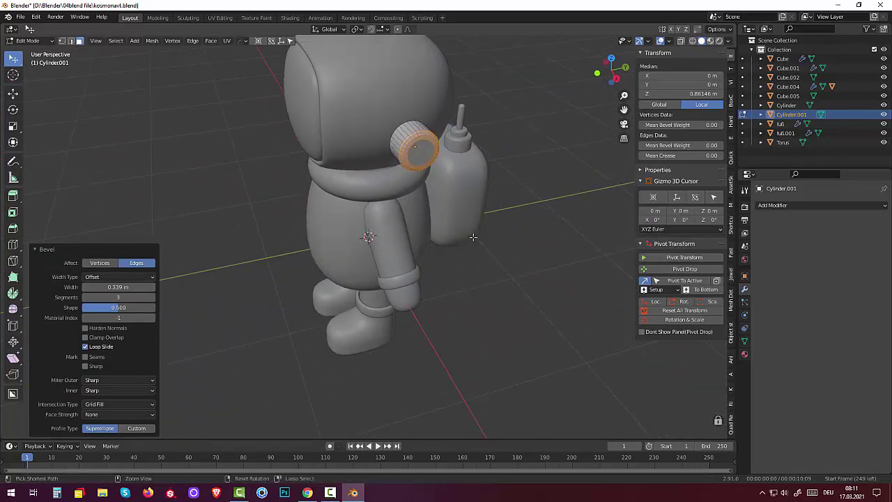
{"action": "key", "text": "ctrl+z"}
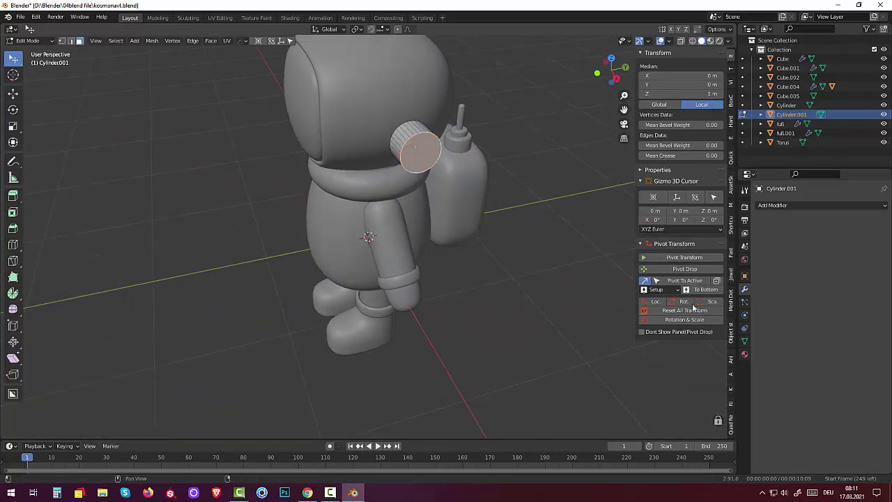
Apply the cylinder's location, rotation and scale, then bevel the cap rim with 3 segments.
{"action": "left_click", "coordinate": [692, 308]}
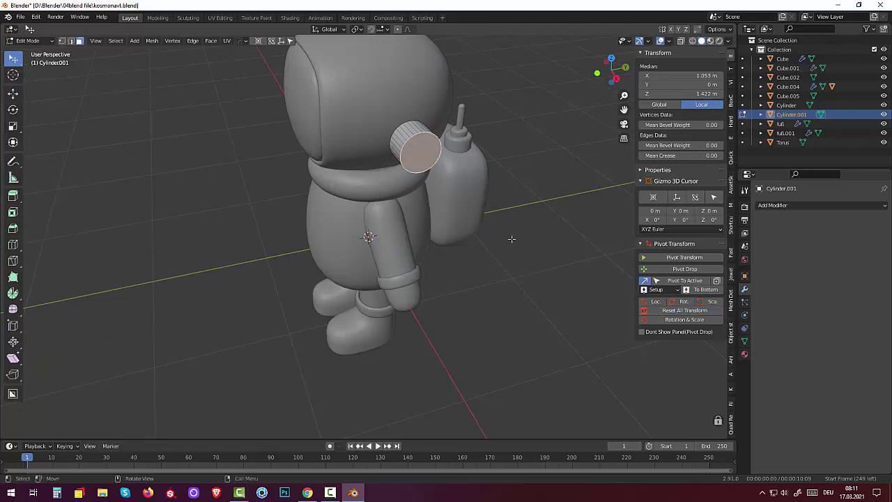
{"action": "key", "text": "ctrl+b"}
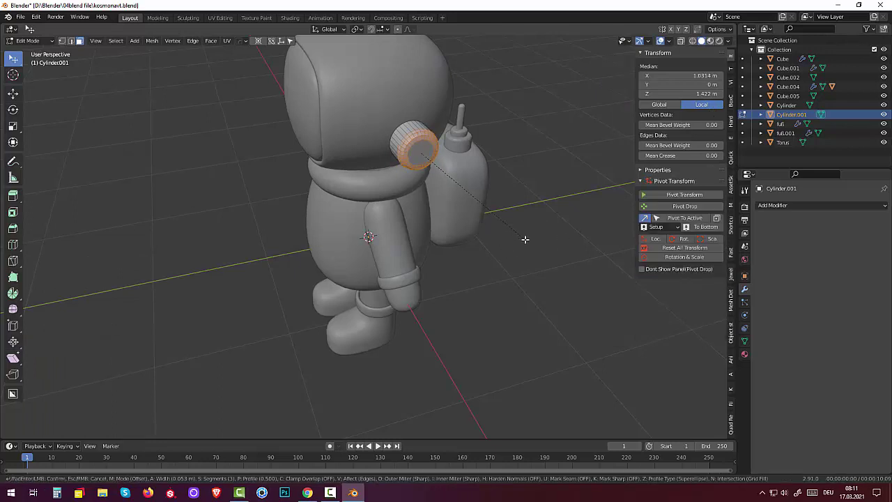
{"action": "scroll", "coordinate": [522, 239], "scroll_direction": "up", "scroll_amount": 1}
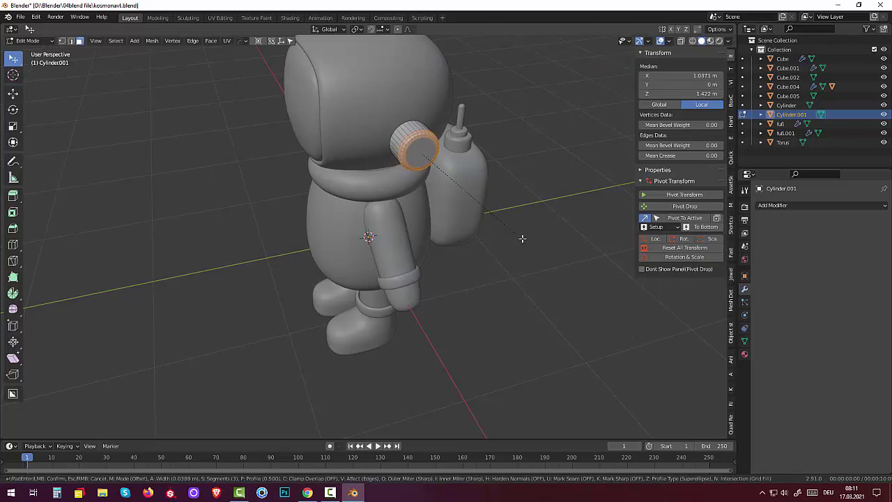
{"action": "left_click", "coordinate": [521, 238]}
Inset the cap's centre face, extrude it out 0.047784 m, and bevel its new edge.
{"action": "left_click", "coordinate": [423, 154]}
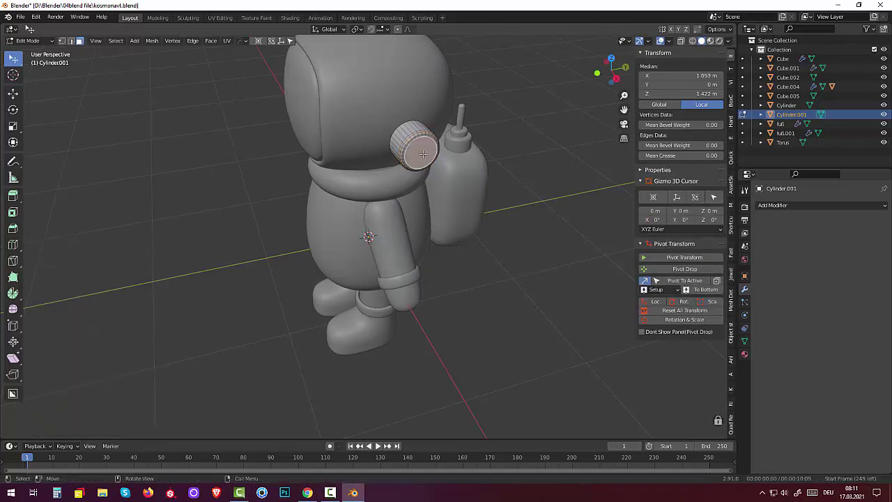
{"action": "mouse_move", "coordinate": [517, 207]}
{"action": "middle_mouse_down"}
{"action": "mouse_move", "coordinate": [505, 187]}
{"action": "mouse_move", "coordinate": [492, 191]}
{"action": "middle_mouse_up"}
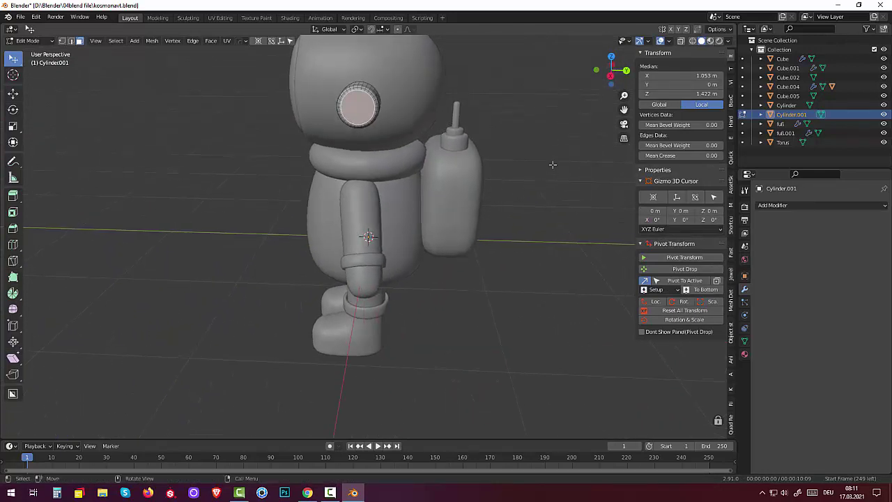
{"action": "key", "text": "i"}
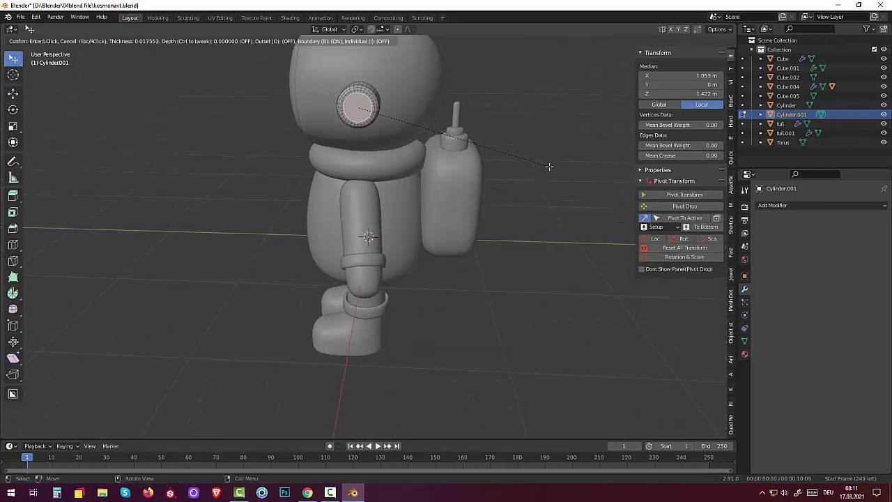
{"action": "middle_click_drag", "start_coordinate": [550, 166], "coordinate": [583, 183]}
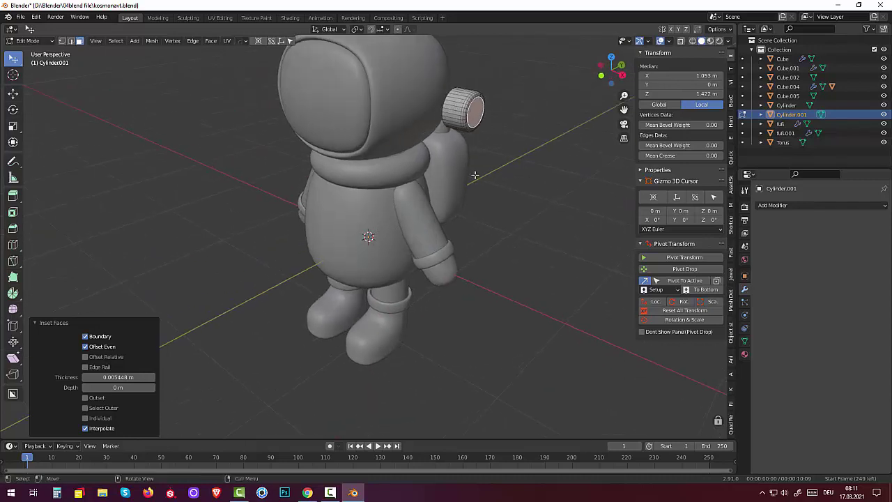
{"action": "key", "text": "e"}
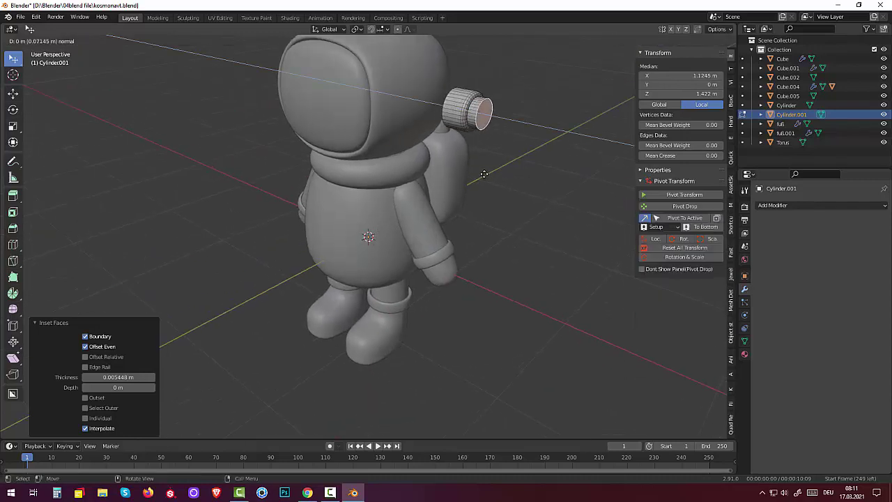
{"action": "left_click", "coordinate": [480, 173]}
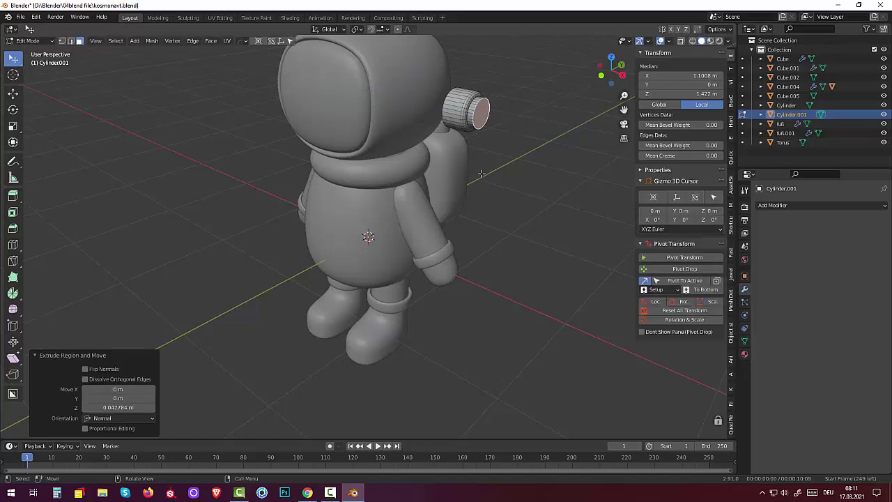
{"action": "key", "text": "ctrl"}
{"action": "key", "text": "ctrl+b"}
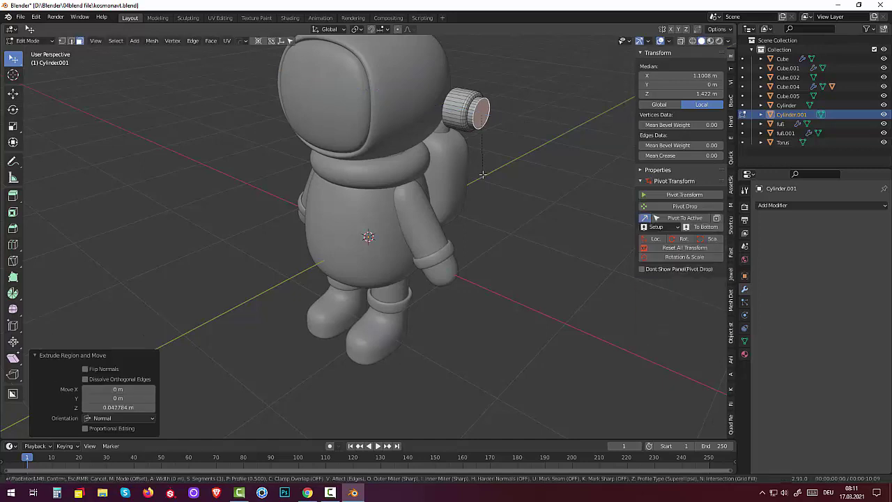
{"action": "left_click", "coordinate": [494, 178]}
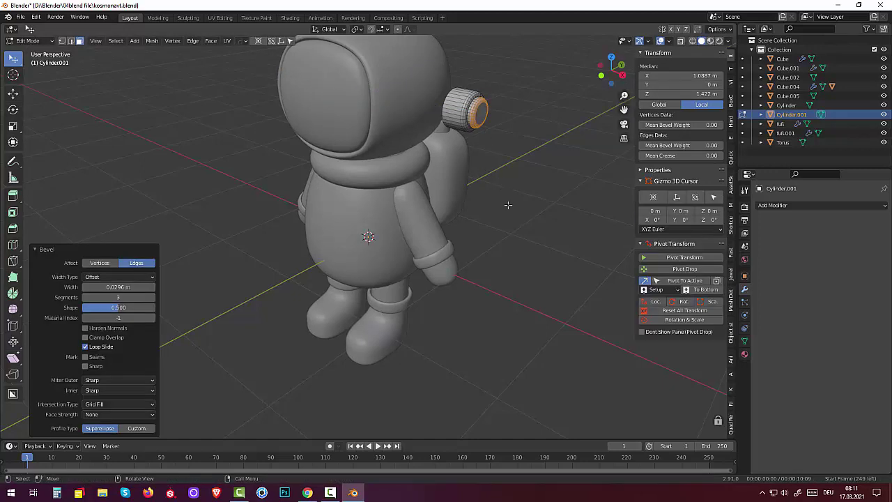
{"action": "left_click", "coordinate": [508, 204]}
{"action": "middle_click_drag", "start_coordinate": [508, 209], "coordinate": [513, 238]}
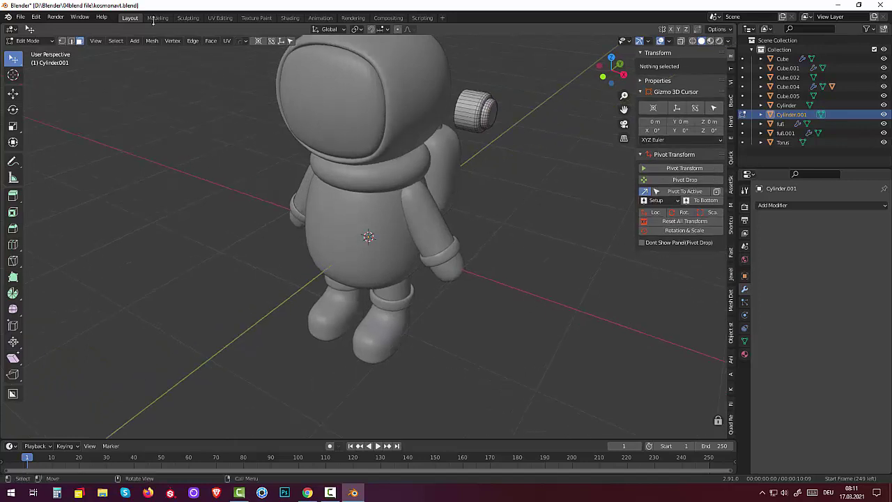
Shade the ear cylinder smooth in Object Mode and enable Auto Smooth in its normals.
{"action": "left_click", "coordinate": [29, 40]}
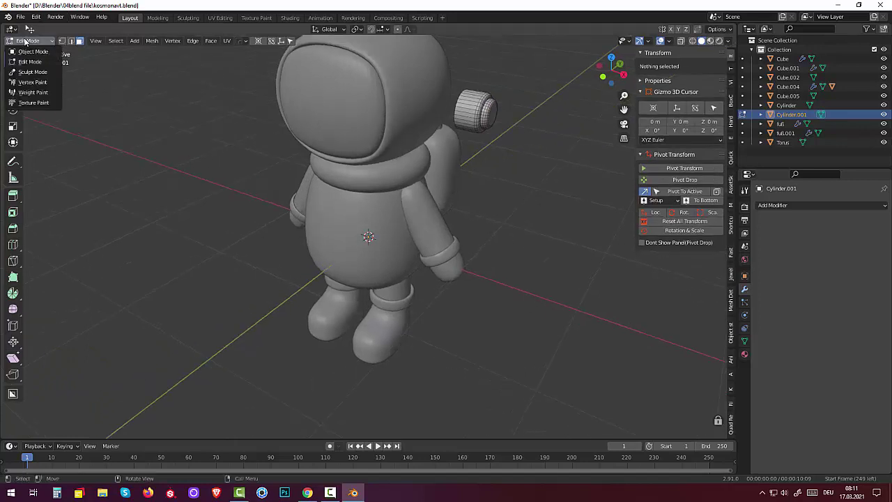
{"action": "left_click", "coordinate": [25, 51]}
{"action": "right_click", "coordinate": [468, 125]}
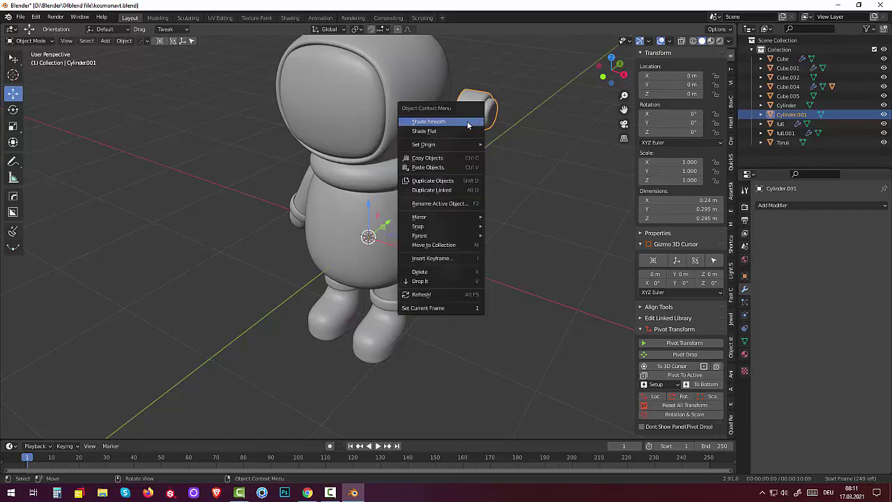
{"action": "left_click", "coordinate": [451, 123]}
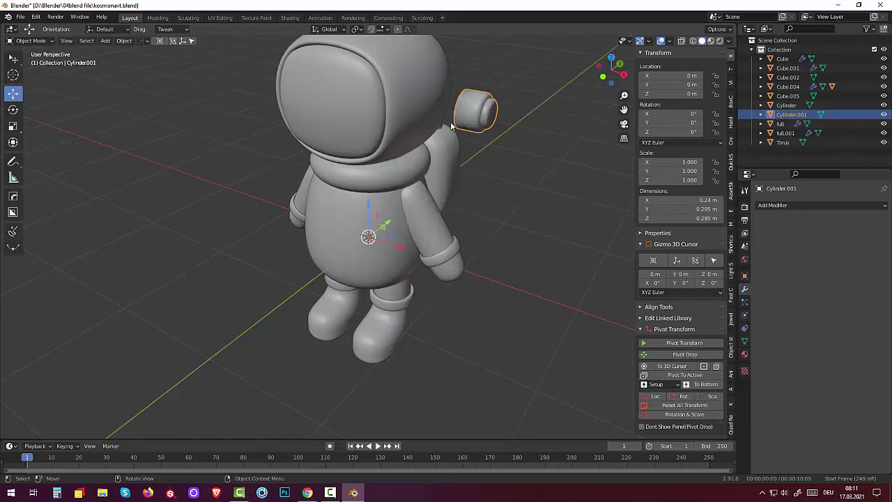
{"action": "left_click", "coordinate": [744, 342]}
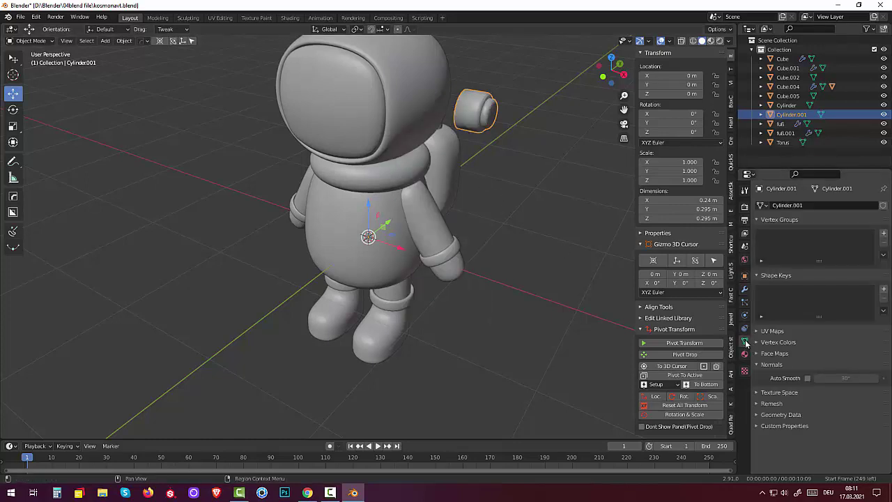
{"action": "left_click", "coordinate": [807, 378]}
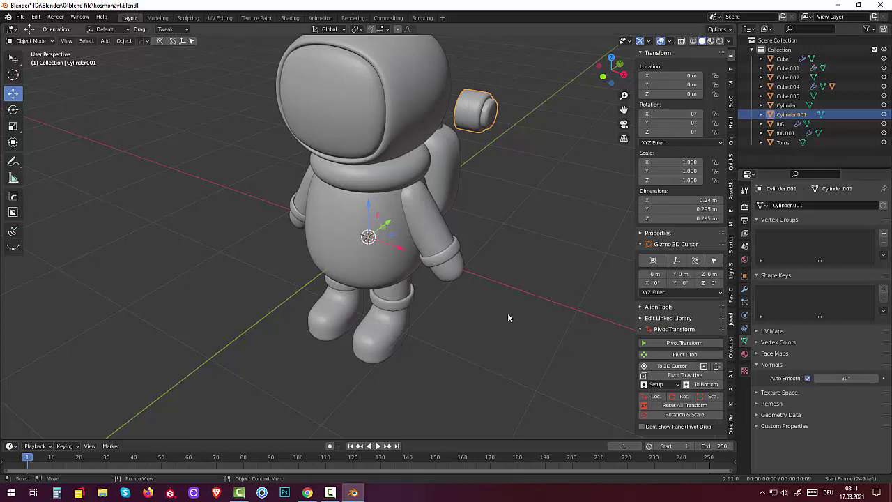
{"action": "middle_click_drag", "start_coordinate": [507, 313], "coordinate": [470, 324]}
{"action": "scroll", "coordinate": [468, 324], "scroll_direction": "up", "scroll_amount": 2}
{"action": "scroll", "coordinate": [449, 234], "scroll_direction": "up", "scroll_amount": 3}
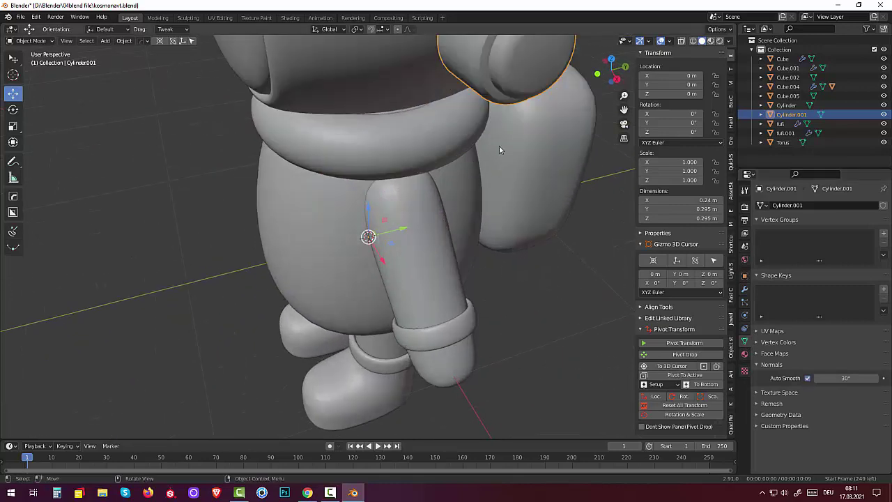
Add a Subdivision Surface modifier at viewport level 1 to the ear cylinder.
{"action": "left_click", "coordinate": [517, 77]}
{"action": "scroll", "coordinate": [493, 148], "scroll_direction": "down", "scroll_amount": 1}
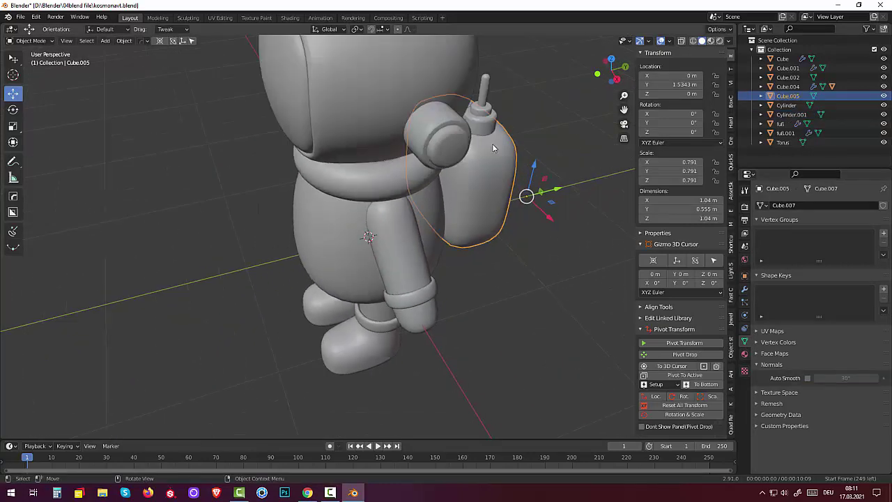
{"action": "left_click", "coordinate": [452, 143]}
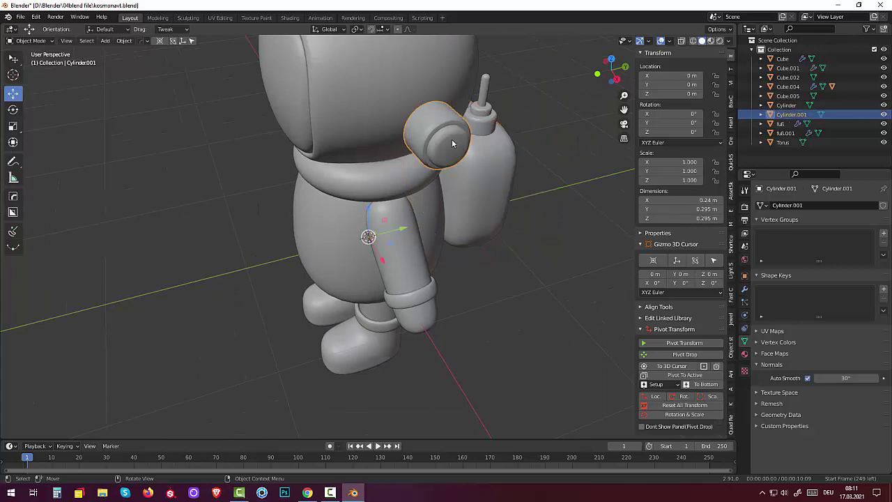
{"action": "left_click", "coordinate": [744, 290]}
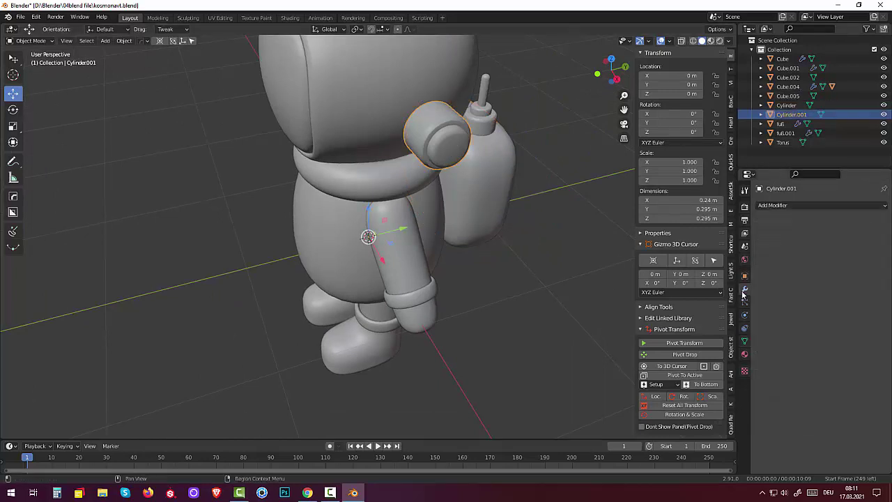
{"action": "left_click", "coordinate": [794, 207]}
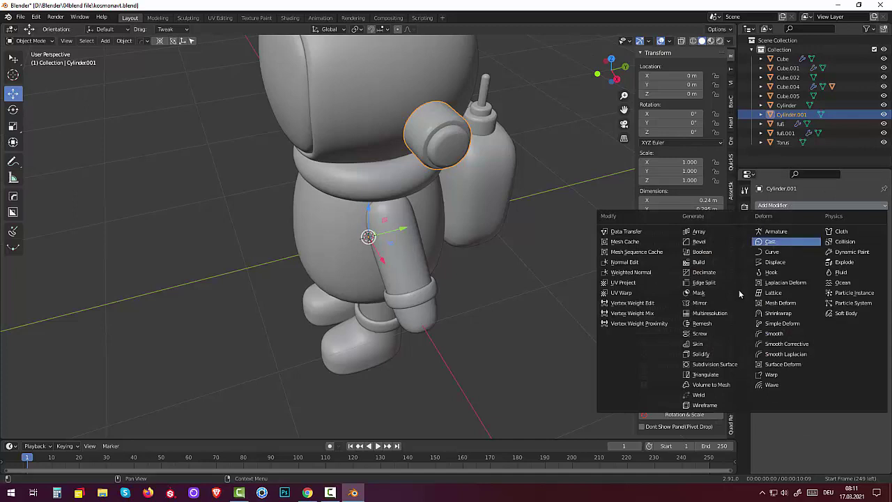
{"action": "left_click", "coordinate": [716, 365]}
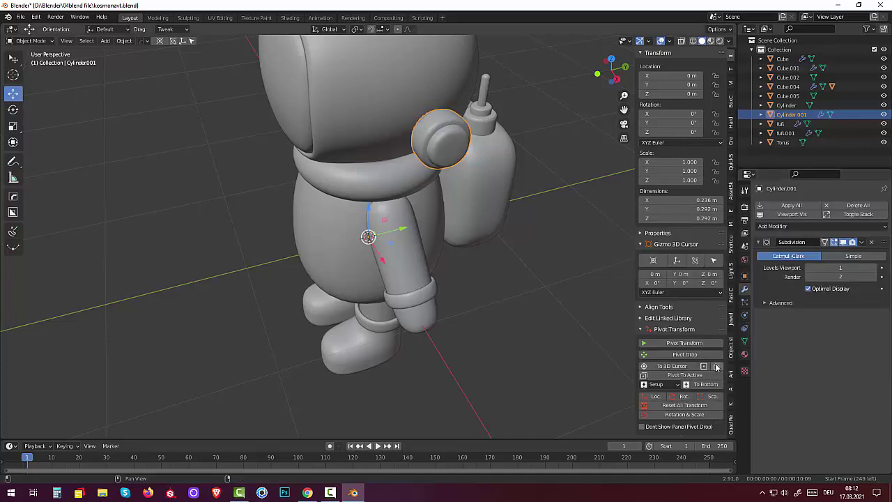
{"action": "middle_click_drag", "start_coordinate": [562, 325], "coordinate": [615, 319]}
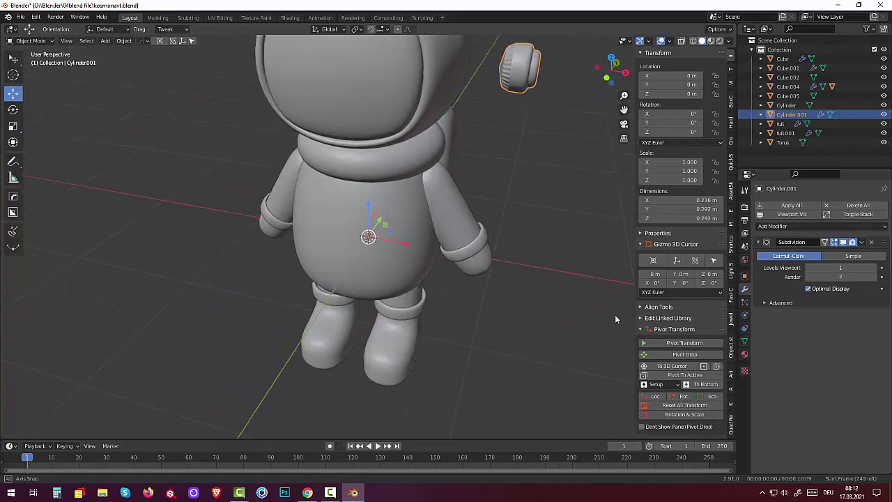
Cut a new edge loop near the end of the ear cylinder in Edit Mode.
{"action": "left_click", "coordinate": [28, 41]}
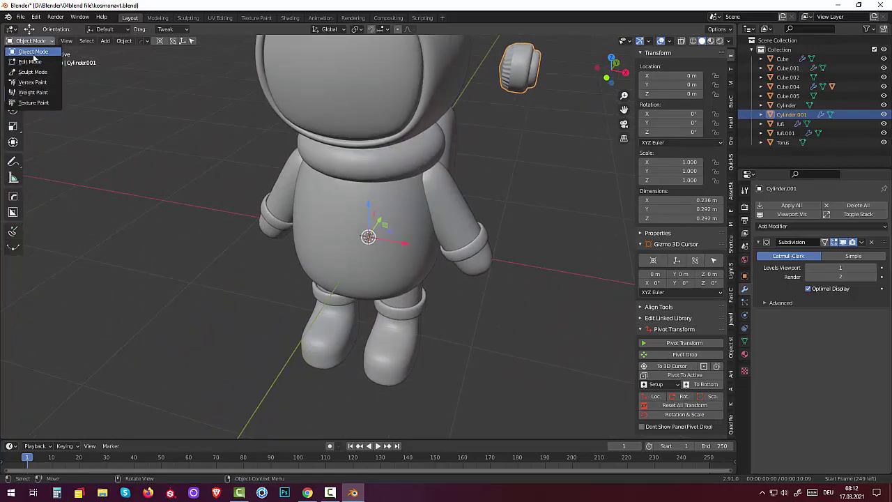
{"action": "left_click", "coordinate": [31, 61]}
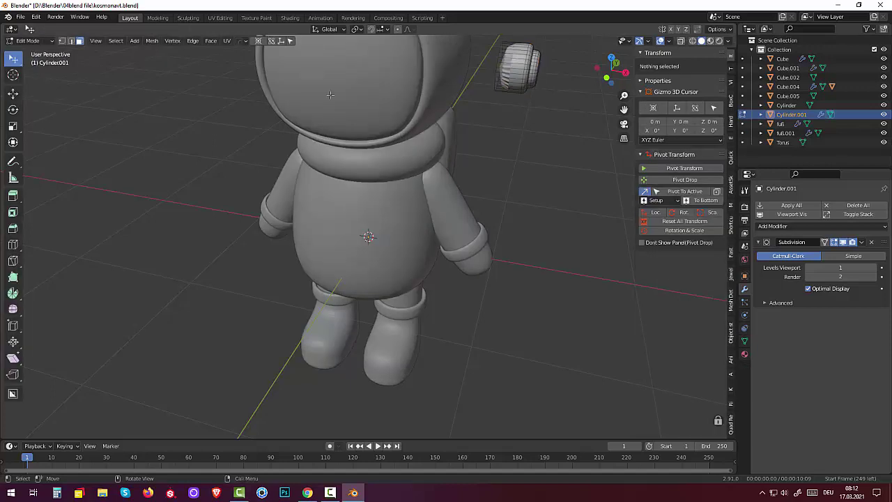
{"action": "left_click", "coordinate": [501, 61]}
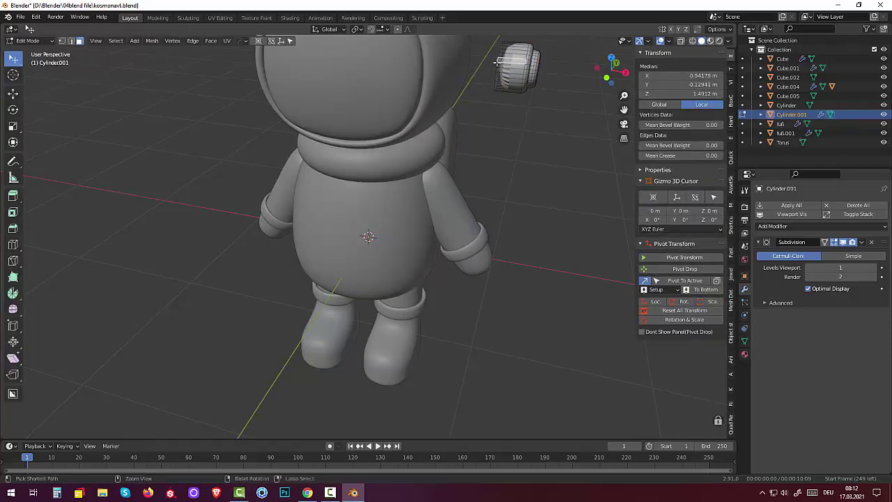
{"action": "key", "text": "ctrl+r"}
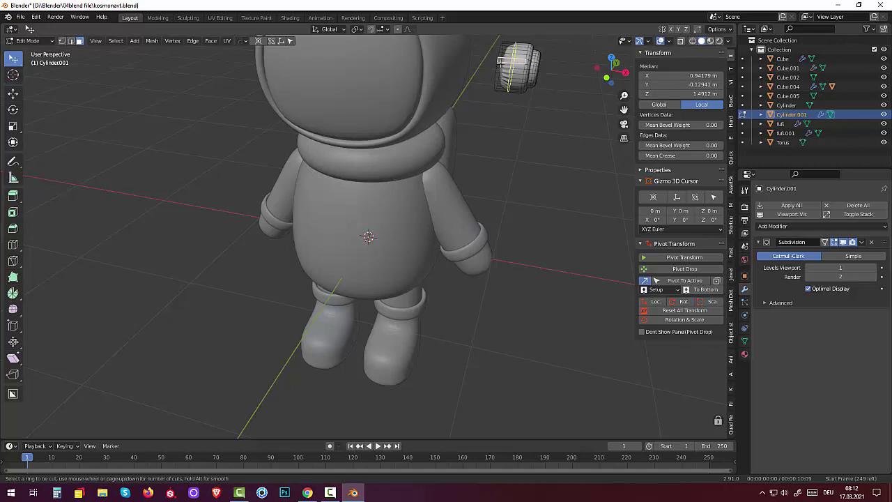
{"action": "left_click", "coordinate": [498, 61]}
{"action": "left_click", "coordinate": [486, 63]}
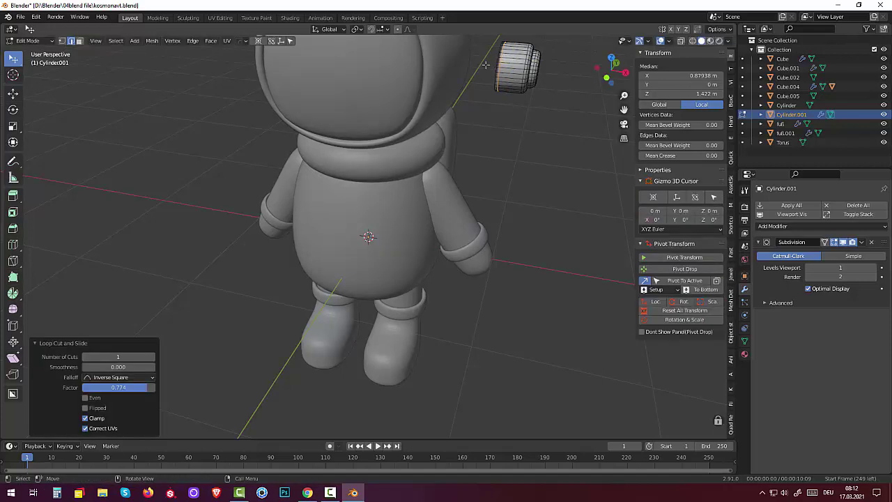
{"action": "left_click", "coordinate": [27, 41]}
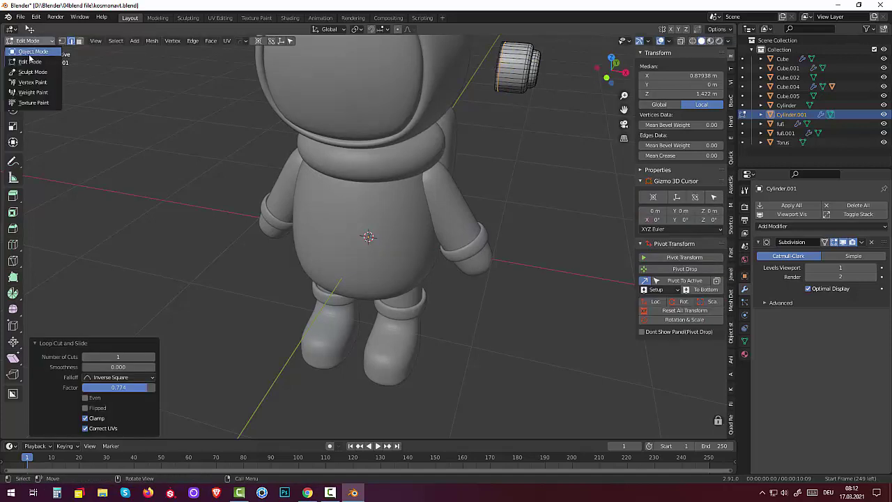
{"action": "left_click", "coordinate": [32, 52]}
In front orthographic view, move the ear cylinder snugly against the helmet's side.
{"action": "mouse_move", "coordinate": [464, 109]}
{"action": "middle_mouse_down"}
{"action": "mouse_move", "coordinate": [547, 106]}
{"action": "mouse_move", "coordinate": [537, 96]}
{"action": "middle_mouse_up"}
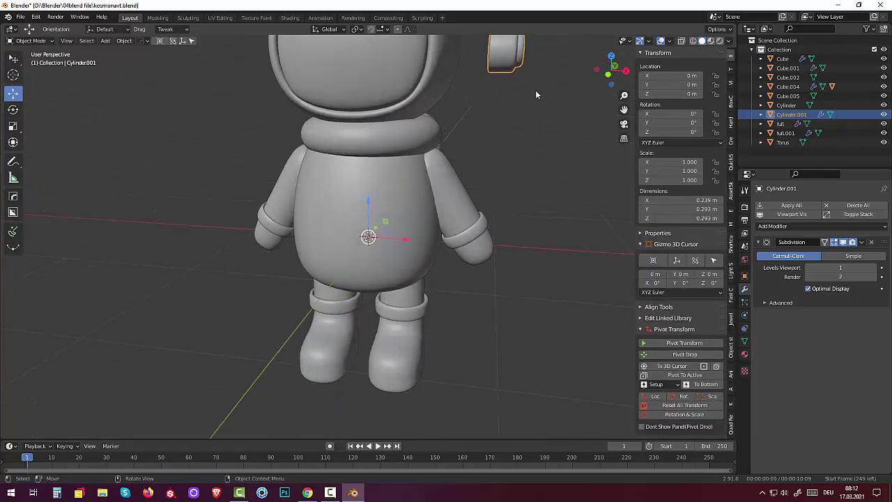
{"action": "key", "text": "KP_1"}
{"action": "scroll", "coordinate": [506, 82], "scroll_direction": "down", "scroll_amount": 1}
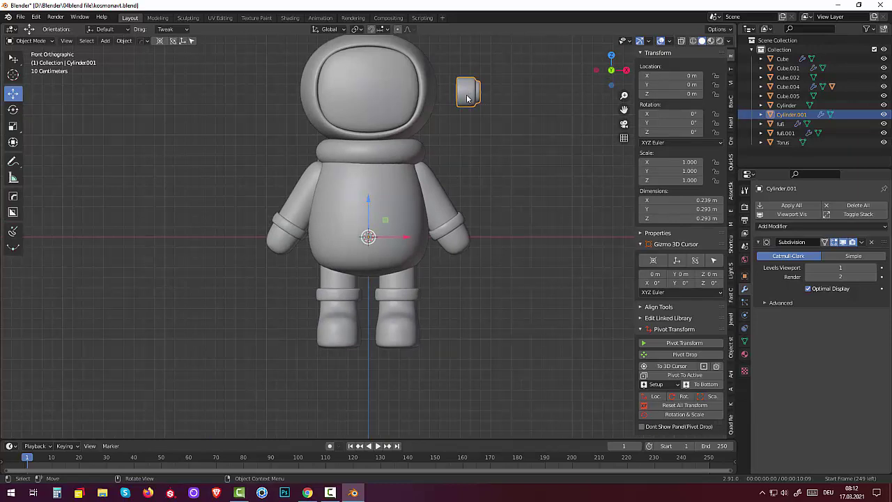
{"action": "key", "text": "g"}
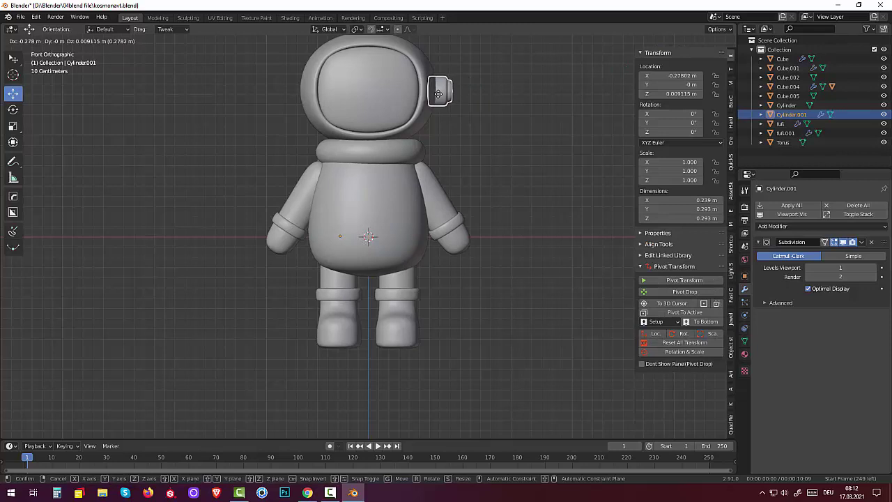
{"action": "left_click", "coordinate": [437, 93]}
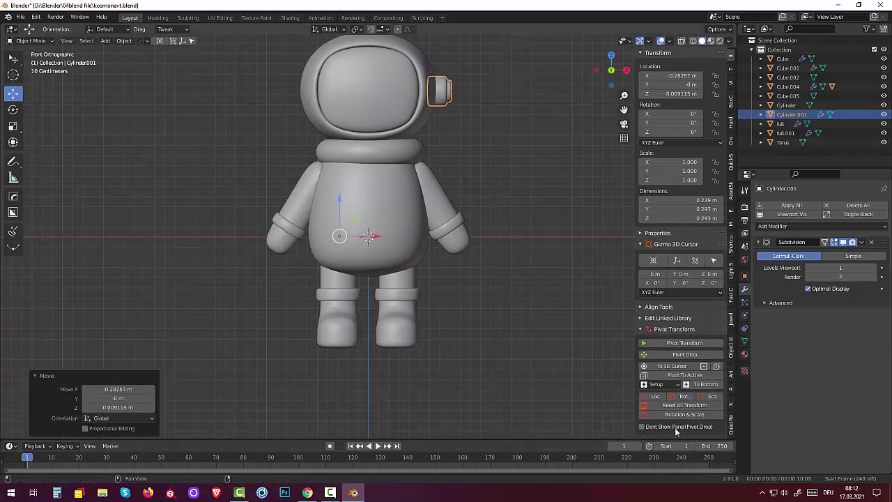
Set the cylinder's origin to the world centre and apply its Subdivision modifier.
{"action": "left_click", "coordinate": [690, 405]}
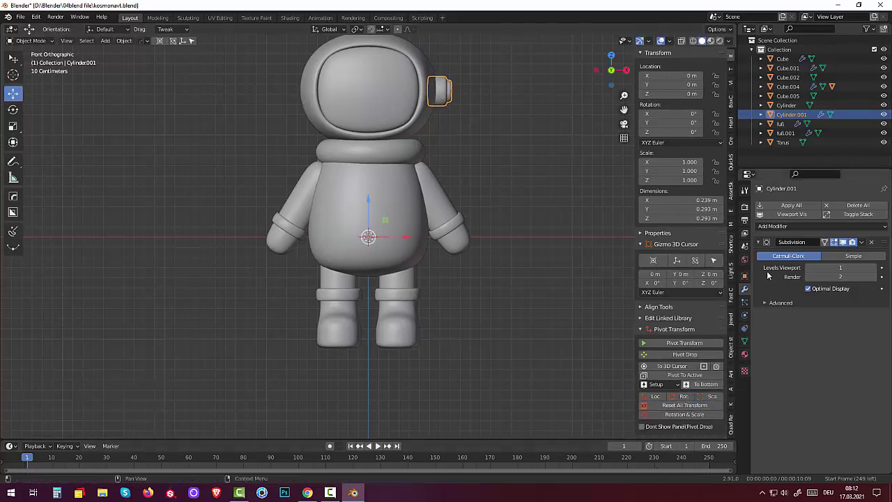
{"action": "left_click", "coordinate": [861, 243]}
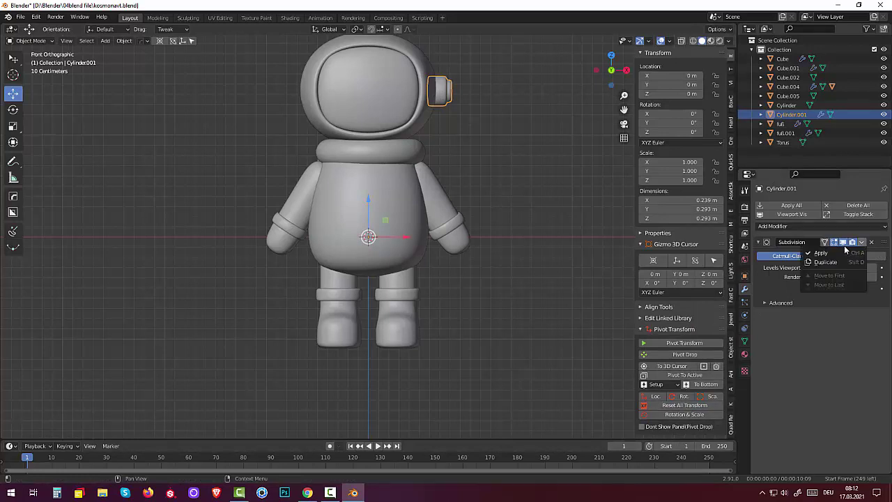
{"action": "left_click", "coordinate": [836, 253]}
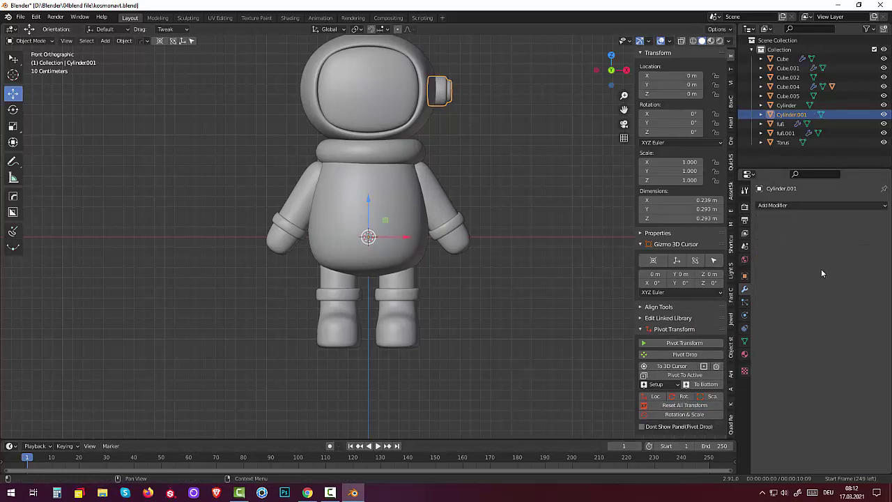
{"action": "left_click", "coordinate": [759, 206]}
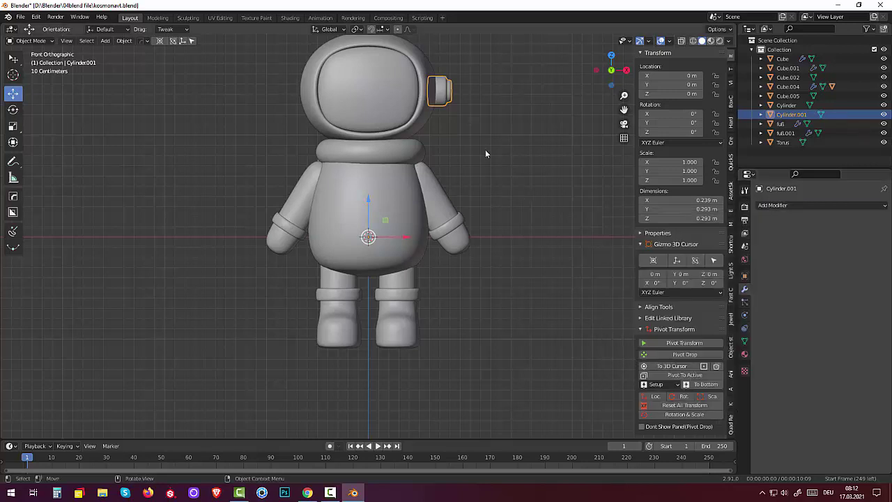
Add an X-axis Mirror modifier to the ear piece Cylinder.001.
{"action": "left_click", "coordinate": [773, 207]}
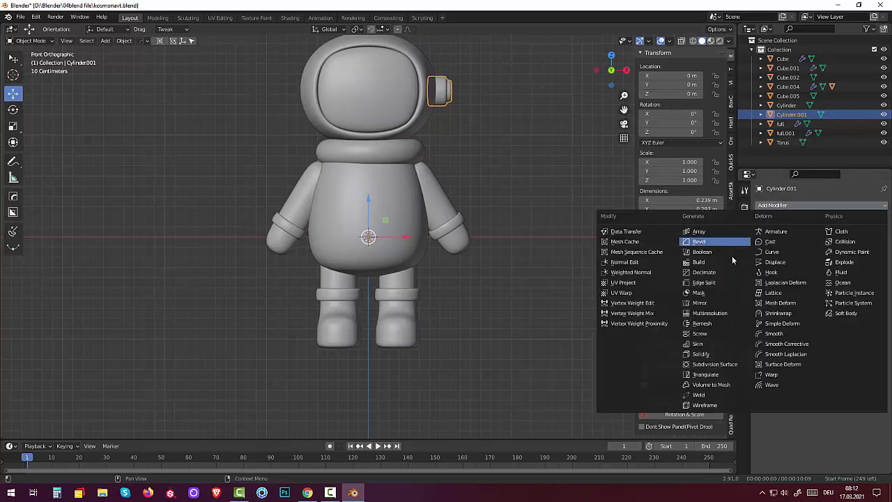
{"action": "left_click", "coordinate": [700, 305]}
{"action": "scroll", "coordinate": [550, 307], "scroll_direction": "down", "scroll_amount": 3}
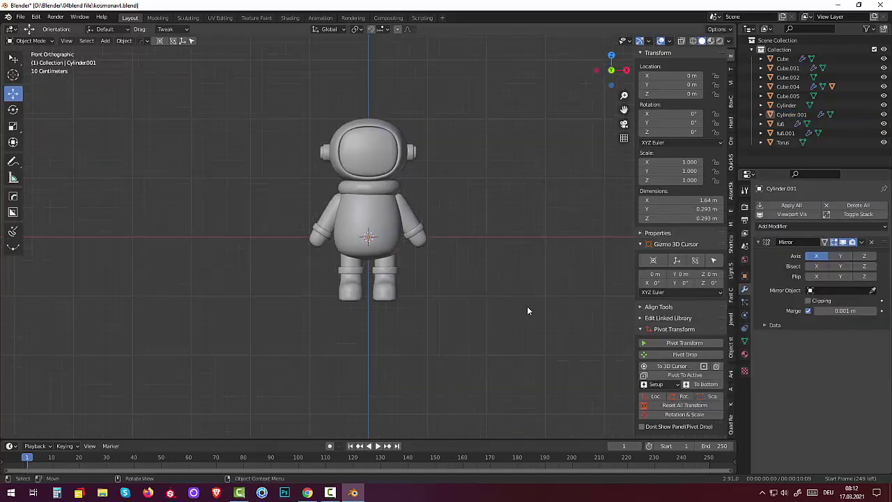
{"action": "mouse_move", "coordinate": [522, 303]}
{"action": "middle_mouse_down"}
{"action": "mouse_move", "coordinate": [204, 287]}
{"action": "mouse_move", "coordinate": [518, 308]}
{"action": "mouse_move", "coordinate": [507, 320]}
{"action": "mouse_move", "coordinate": [511, 305]}
{"action": "mouse_move", "coordinate": [517, 313]}
{"action": "middle_mouse_up"}
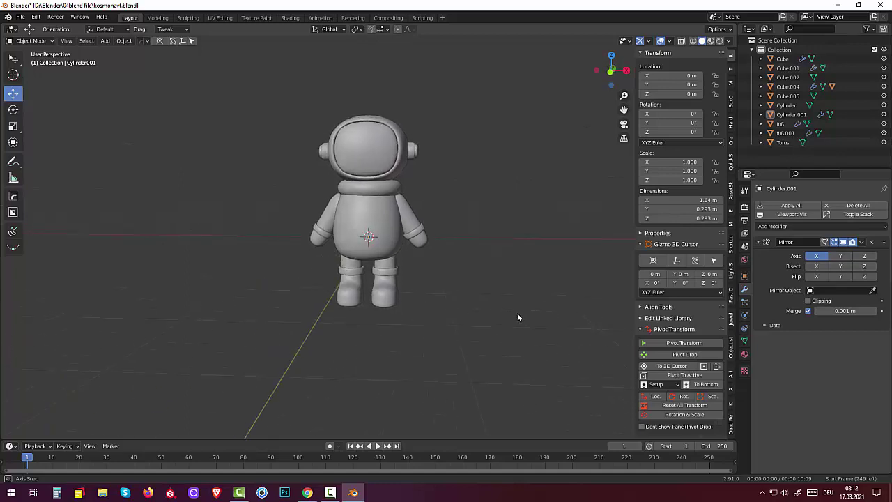
Select the torso, arms, legs, helmet and ear cylinders together.
{"action": "left_click", "coordinate": [389, 232]}
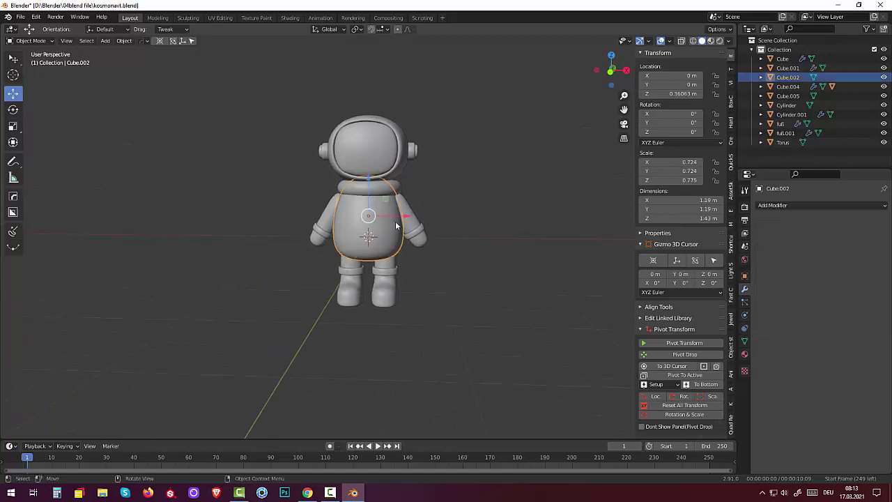
{"action": "left_click", "coordinate": [408, 223], "text": "shift"}
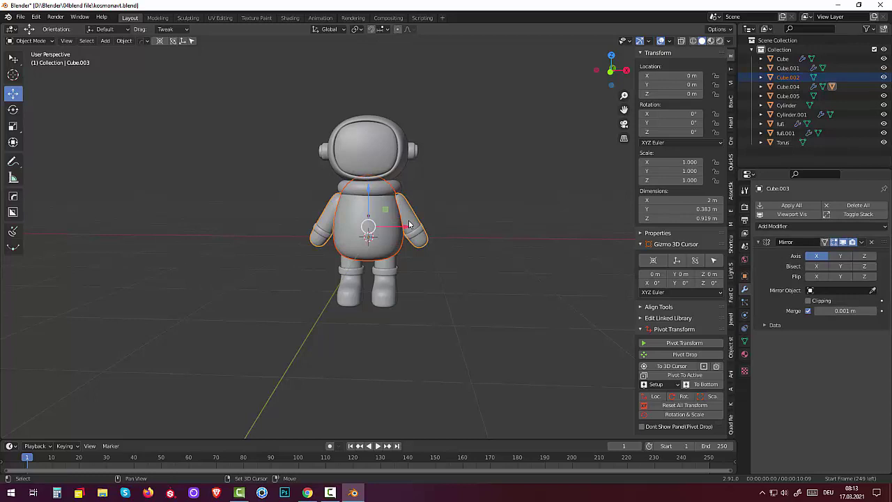
{"action": "left_click", "coordinate": [386, 267], "text": "shift"}
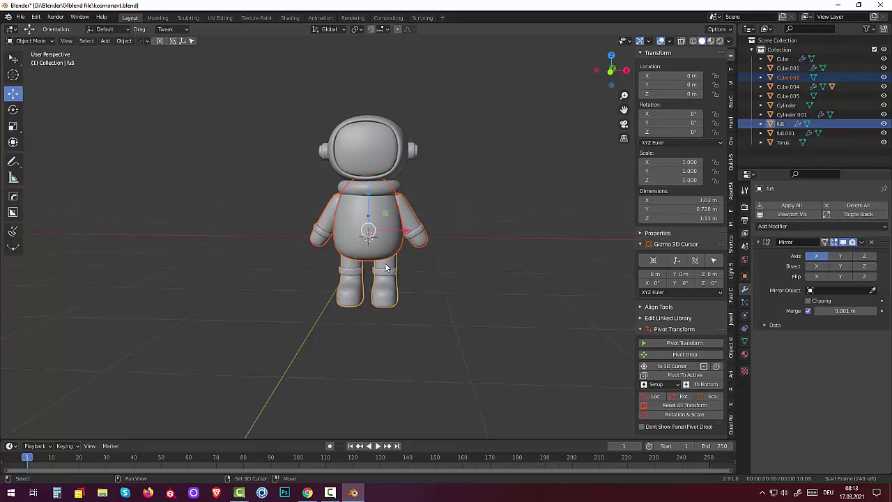
{"action": "left_click", "coordinate": [401, 171], "text": "shift"}
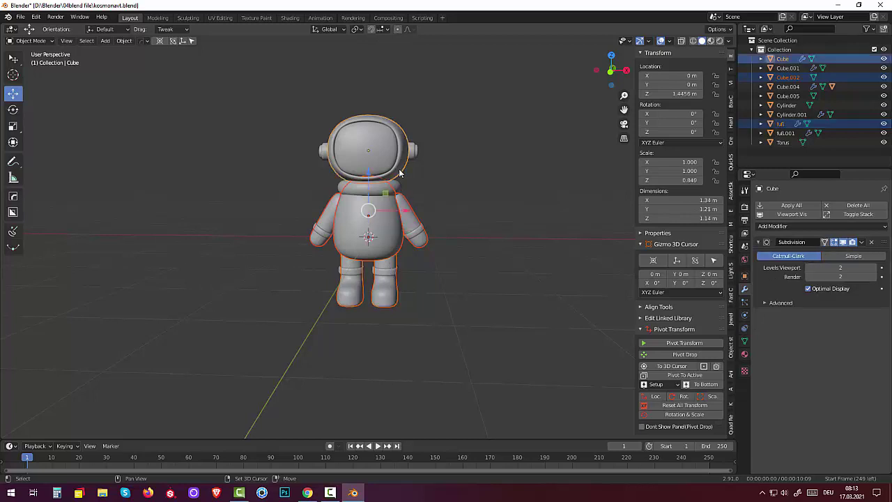
{"action": "left_click", "coordinate": [413, 148], "text": "shift"}
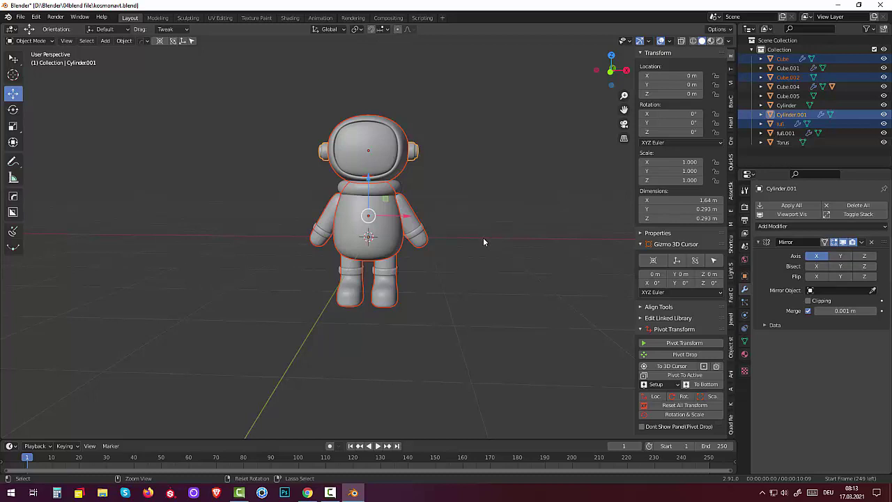
Undo a trial join, then apply Subdivision modifiers on the helmet, visor and wrist cuffs.
{"action": "key", "text": "ctrl+j"}
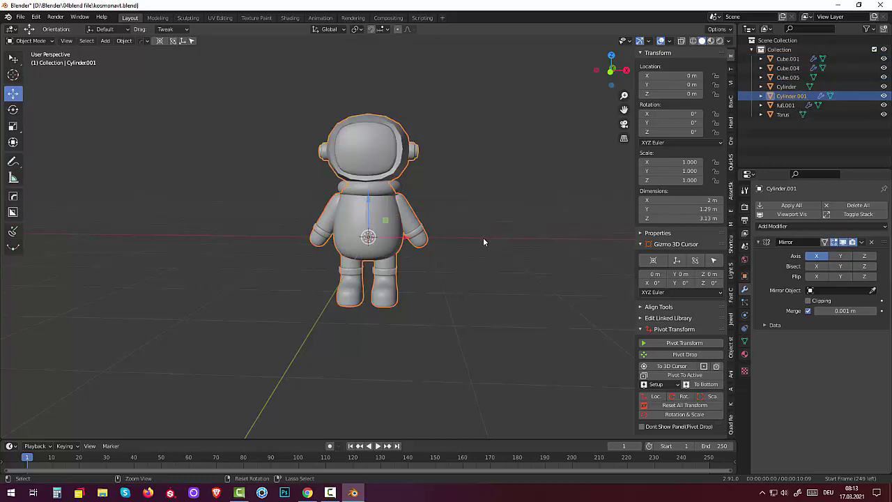
{"action": "key", "text": "ctrl+z"}
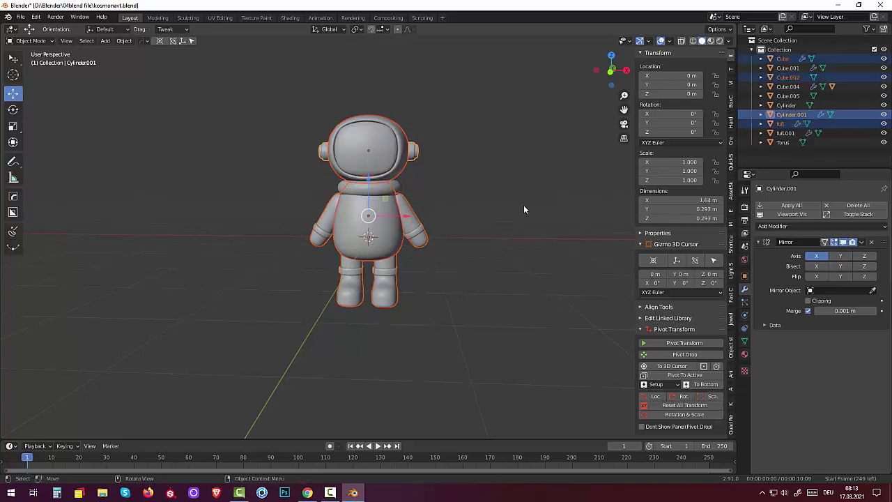
{"action": "left_click", "coordinate": [782, 59]}
{"action": "left_click", "coordinate": [791, 205]}
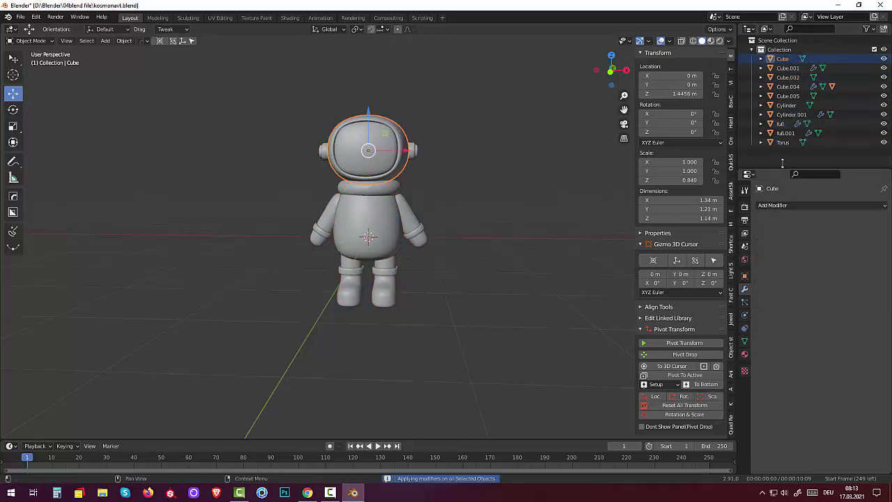
{"action": "left_click", "coordinate": [789, 69]}
{"action": "left_click", "coordinate": [790, 205]}
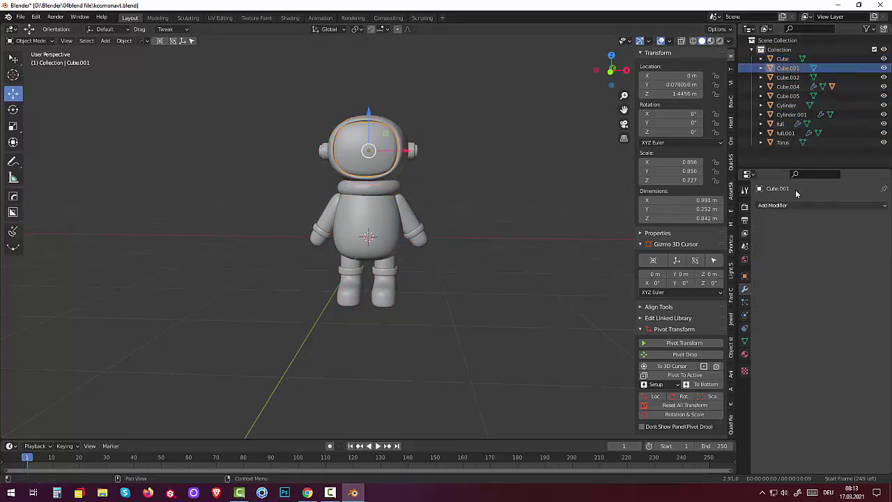
{"action": "left_click", "coordinate": [789, 87]}
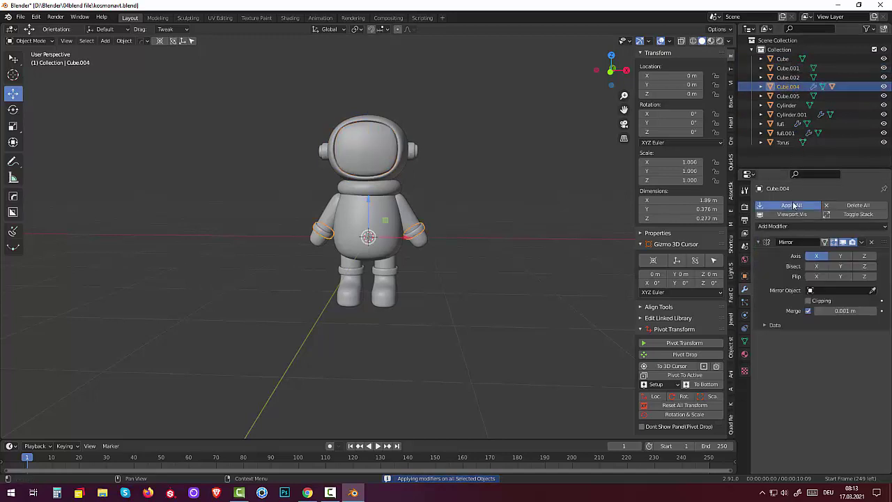
{"action": "left_click", "coordinate": [791, 204]}
Apply the Mirror modifiers on the helmet side pieces, legs and boot rings.
{"action": "left_click", "coordinate": [789, 115]}
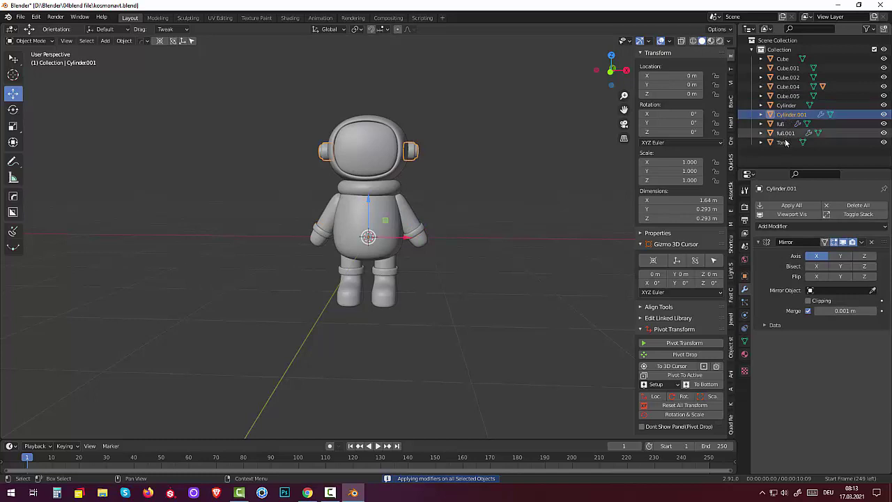
{"action": "left_click", "coordinate": [781, 207]}
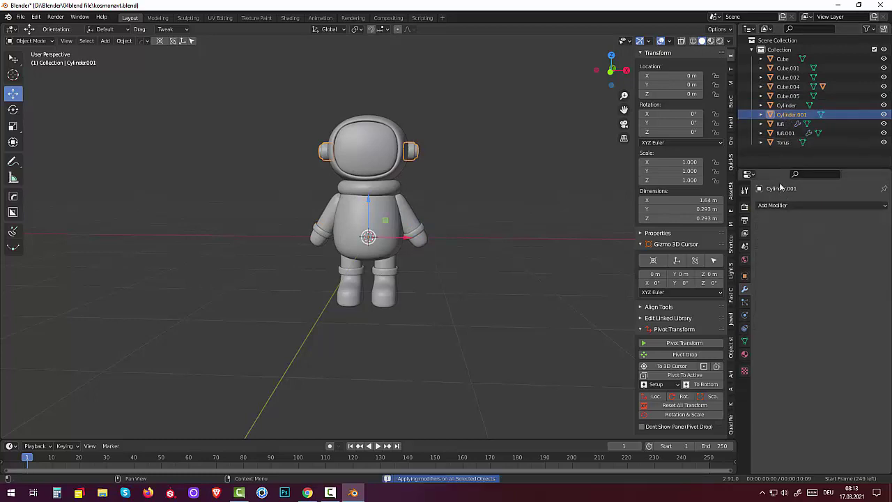
{"action": "left_click", "coordinate": [780, 123]}
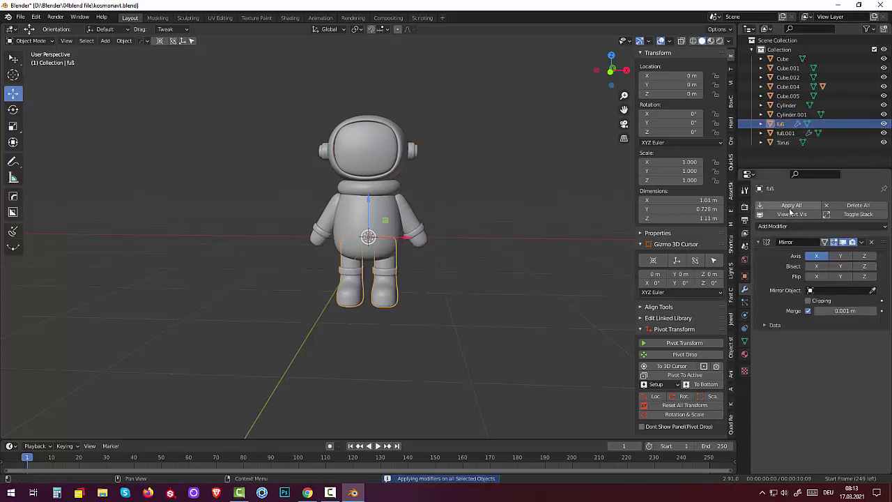
{"action": "left_click", "coordinate": [790, 206]}
{"action": "left_click", "coordinate": [783, 133]}
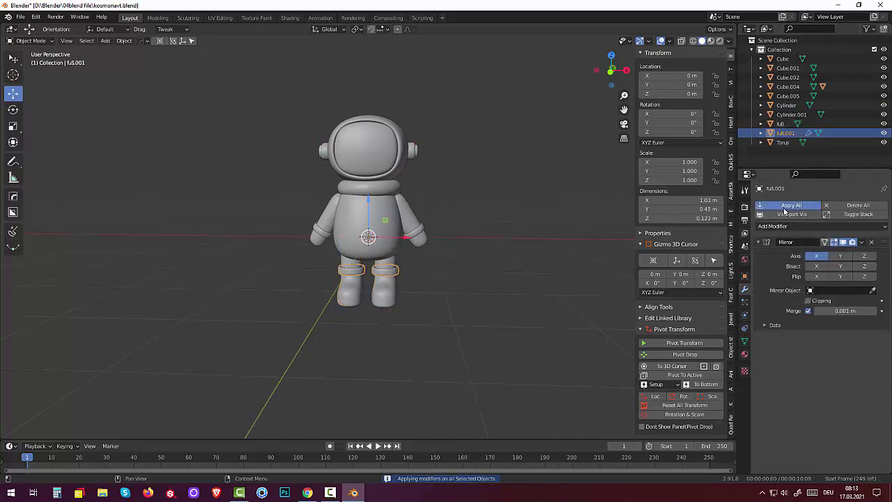
{"action": "left_click", "coordinate": [789, 205]}
Select the neck ring, helmet and helmet side pieces on the model for joining.
{"action": "left_click", "coordinate": [781, 143]}
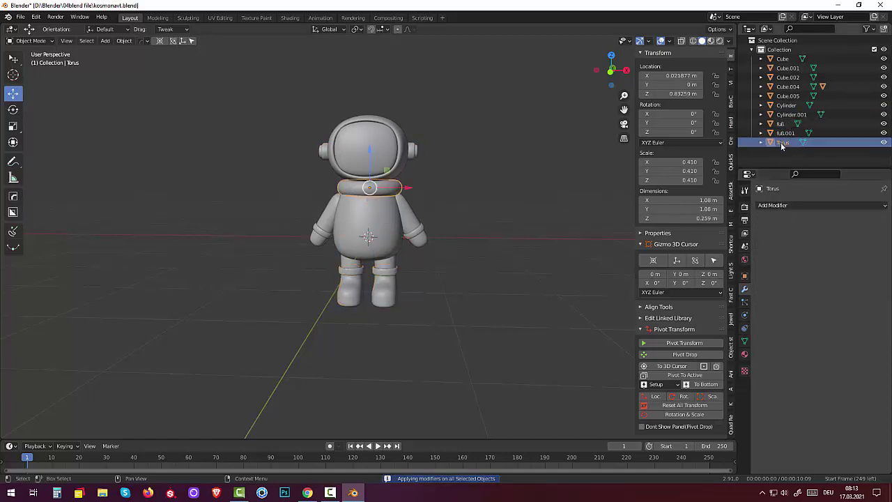
{"action": "left_click", "coordinate": [568, 286]}
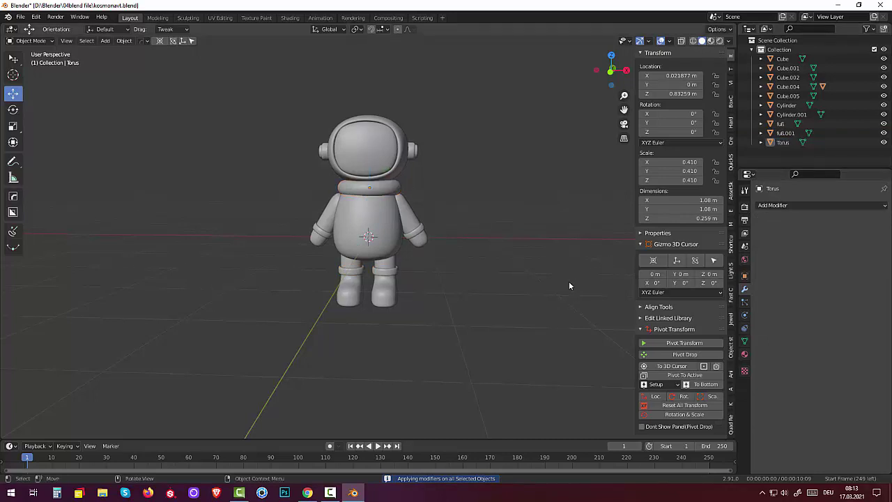
{"action": "left_click", "coordinate": [376, 193], "text": "shift"}
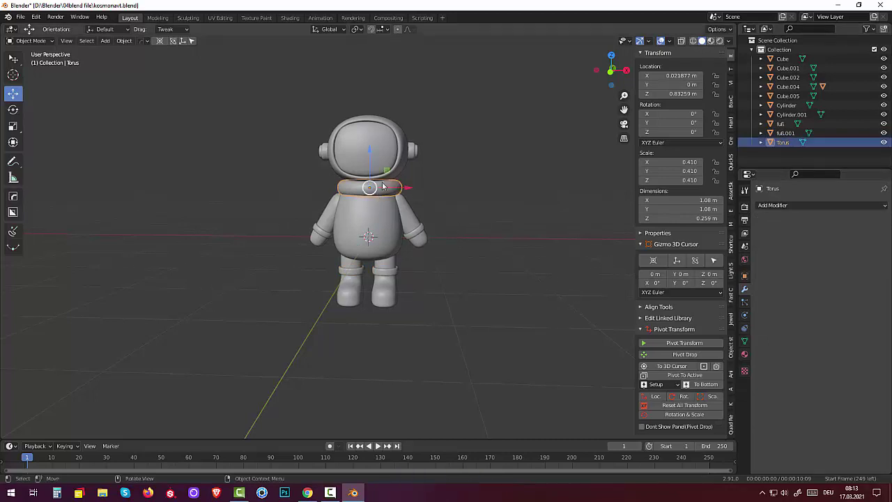
{"action": "left_click", "coordinate": [401, 170], "text": "shift"}
{"action": "left_click", "coordinate": [410, 157], "text": "shift"}
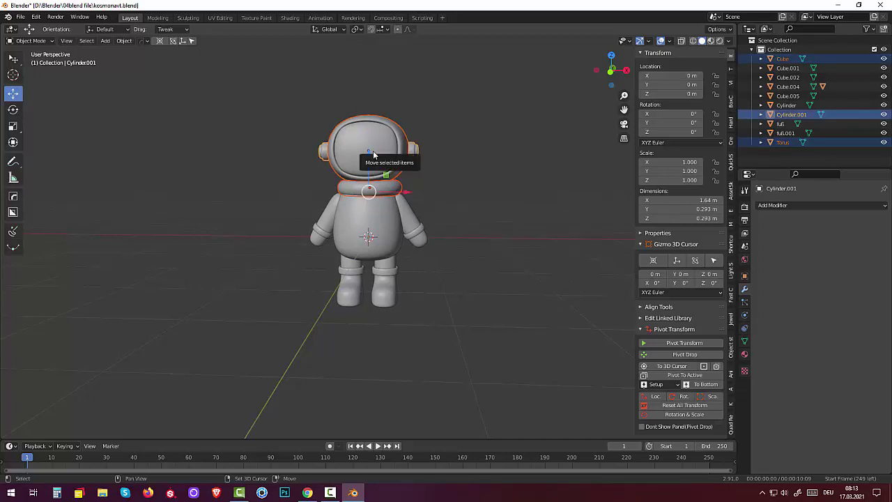
Add the body, arms and legs to the selection, try a join, then undo it.
{"action": "left_click", "coordinate": [377, 231], "text": "shift"}
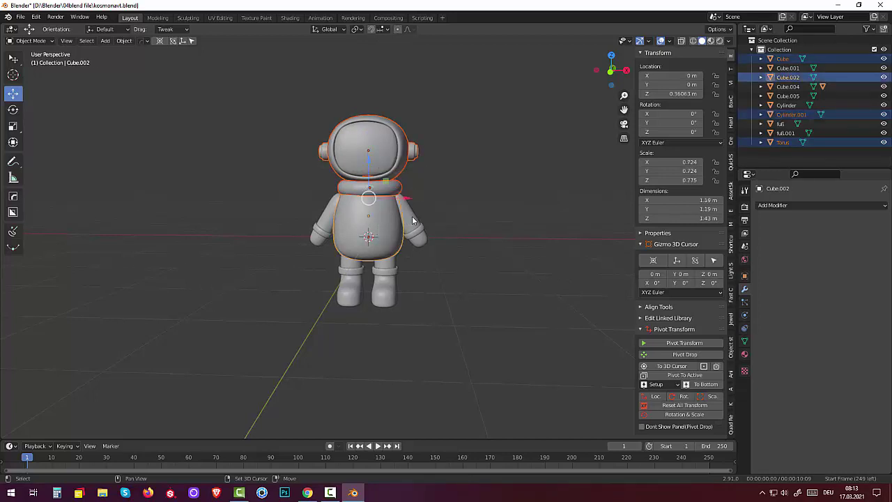
{"action": "left_click", "coordinate": [412, 220], "text": "shift"}
{"action": "left_click", "coordinate": [383, 270], "text": "shift"}
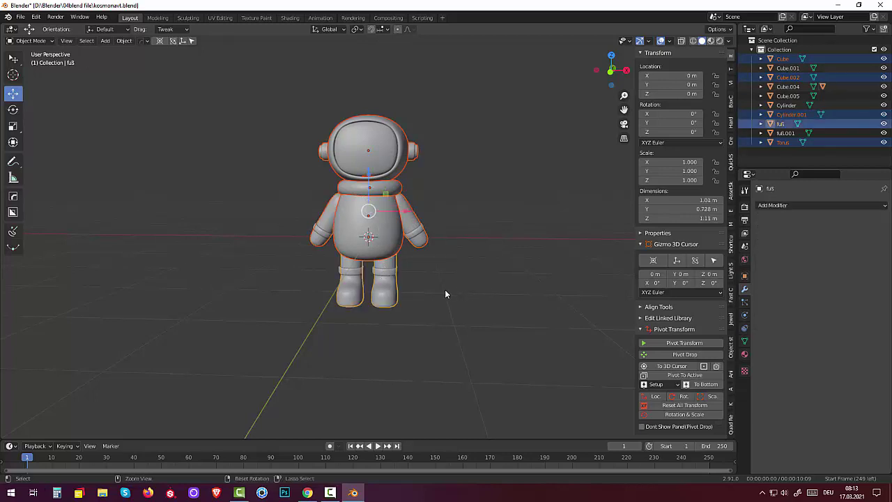
{"action": "key", "text": "ctrl+j"}
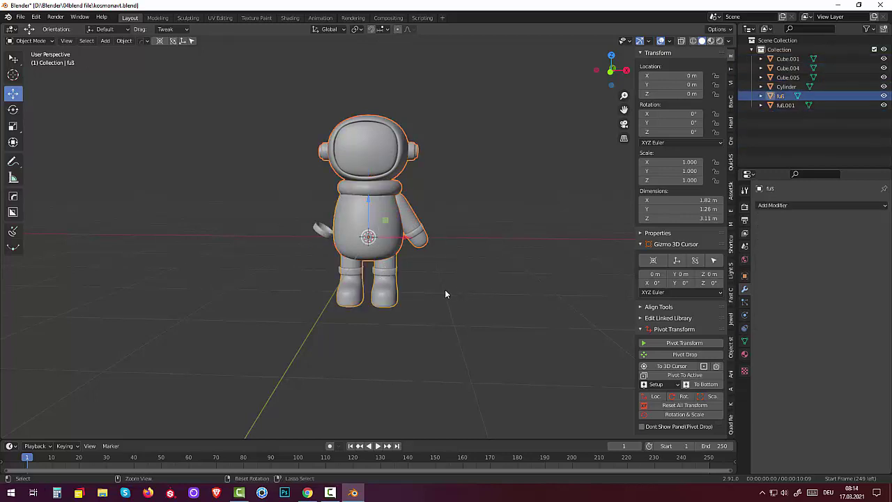
{"action": "key", "text": "ctrl+z"}
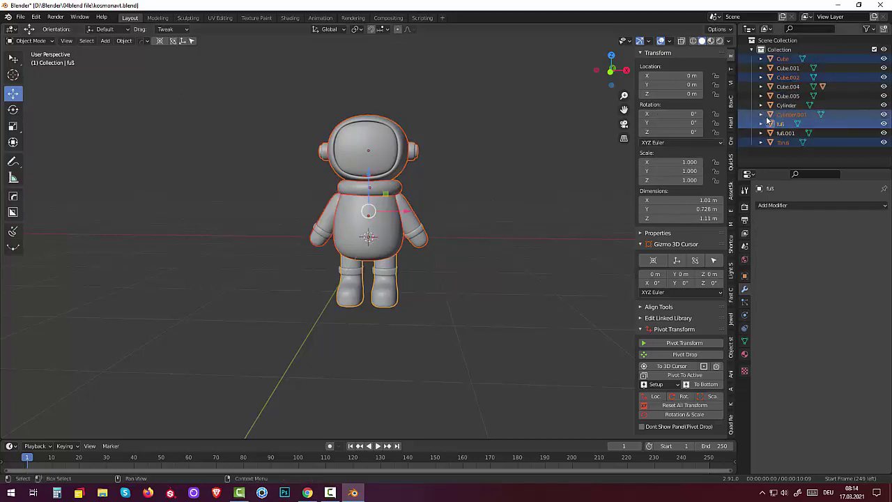
Apply the arms' Mirror modifier.
{"action": "left_click", "coordinate": [411, 224]}
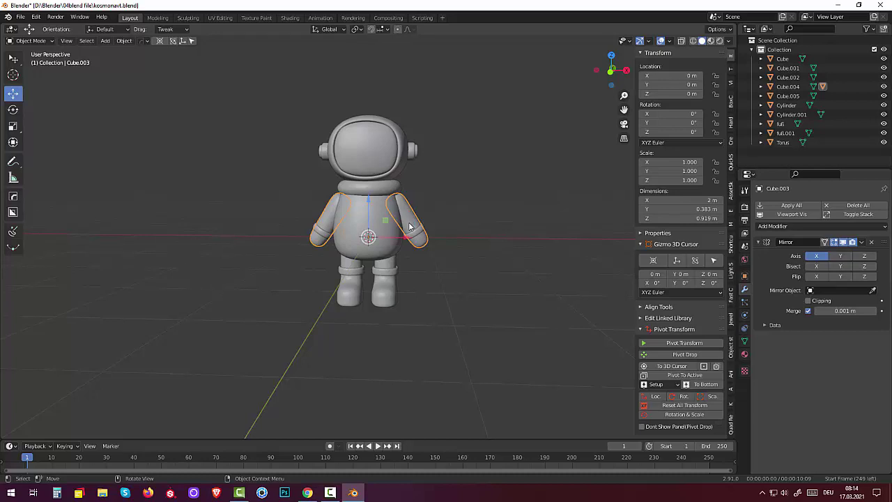
{"action": "left_click", "coordinate": [861, 244]}
{"action": "left_click", "coordinate": [832, 254]}
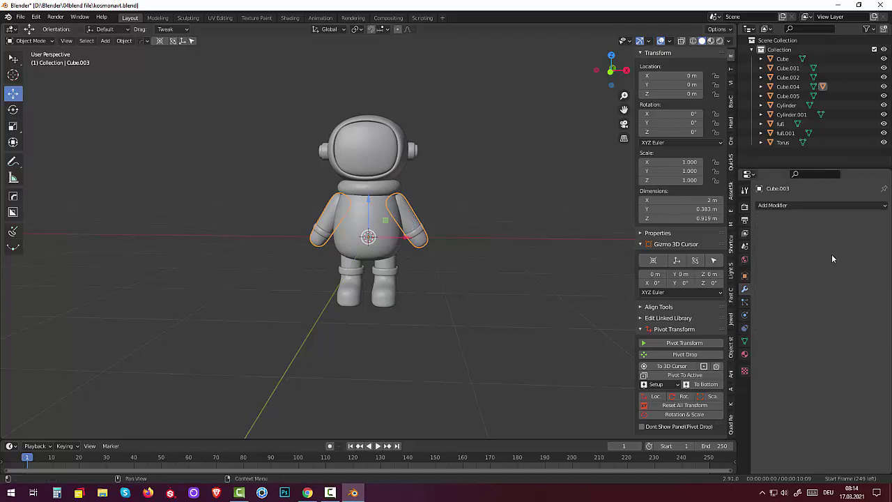
Join the helmet, side pieces, neck ring, arms and body into the legs object, fuß.
{"action": "left_click", "coordinate": [402, 163]}
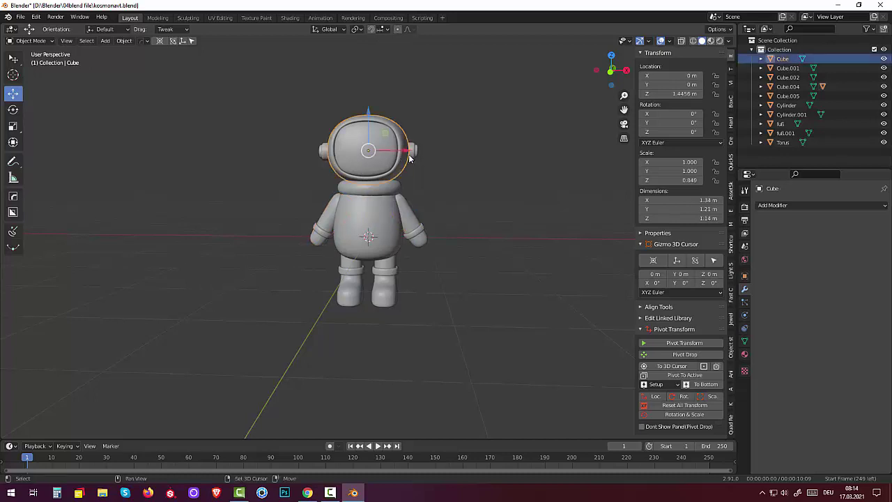
{"action": "left_click", "coordinate": [401, 171], "text": "shift"}
{"action": "left_click", "coordinate": [392, 185], "text": "shift"}
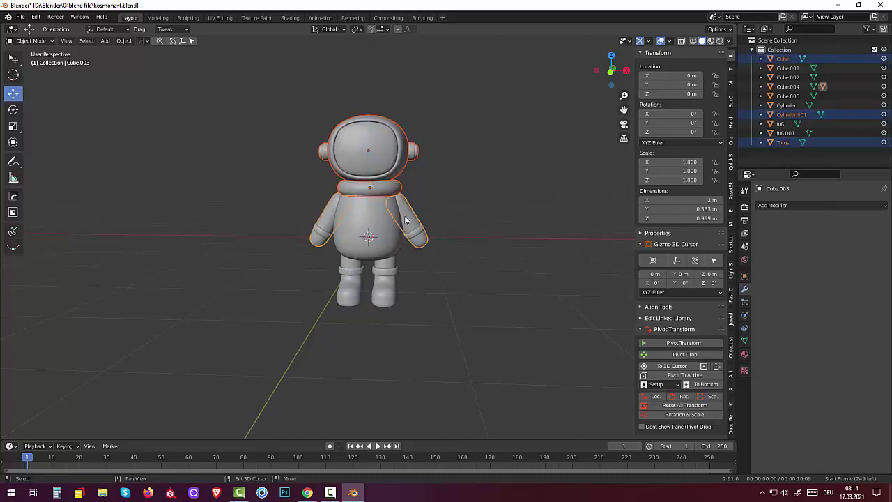
{"action": "left_click", "coordinate": [404, 220], "text": "shift"}
{"action": "left_click", "coordinate": [386, 240], "text": "shift"}
{"action": "left_click", "coordinate": [387, 272], "text": "shift"}
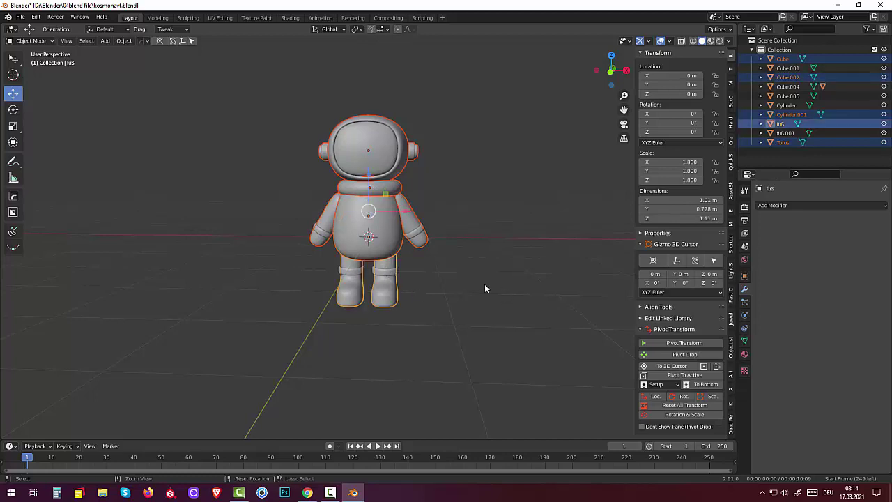
{"action": "key", "text": "ctrl+j"}
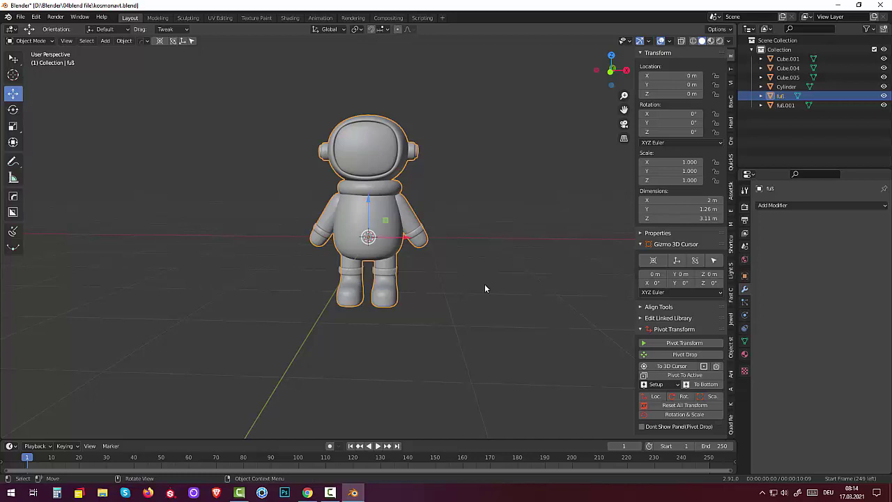
Face the astronaut front-on and select the wrist cuff rings (Cube.004) after checking visor and body.
{"action": "middle_click_drag", "start_coordinate": [490, 288], "coordinate": [496, 293]}
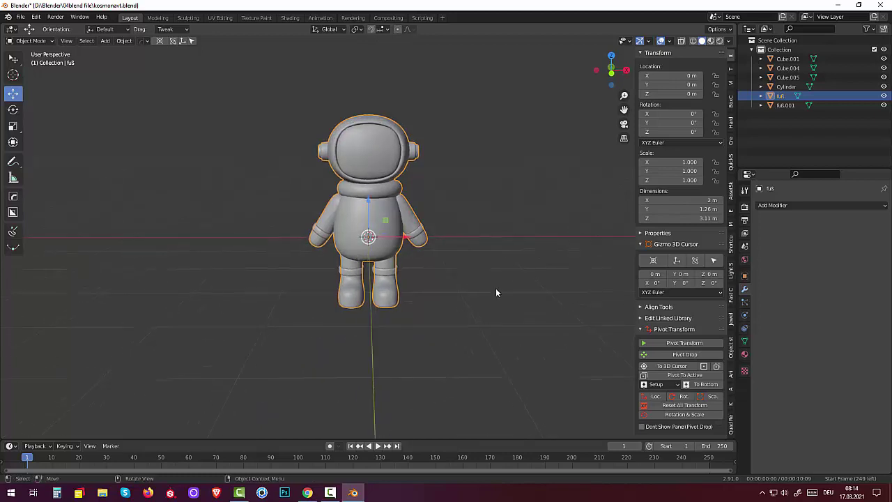
{"action": "left_click", "coordinate": [372, 164]}
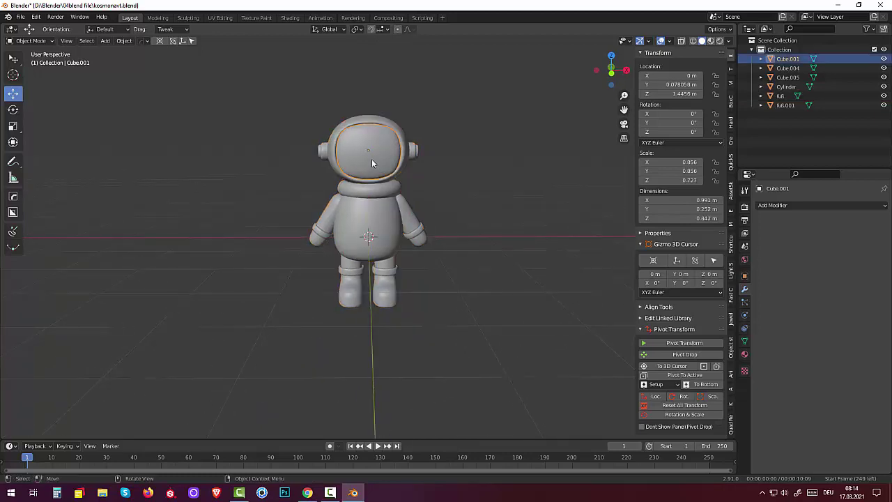
{"action": "left_click", "coordinate": [414, 235]}
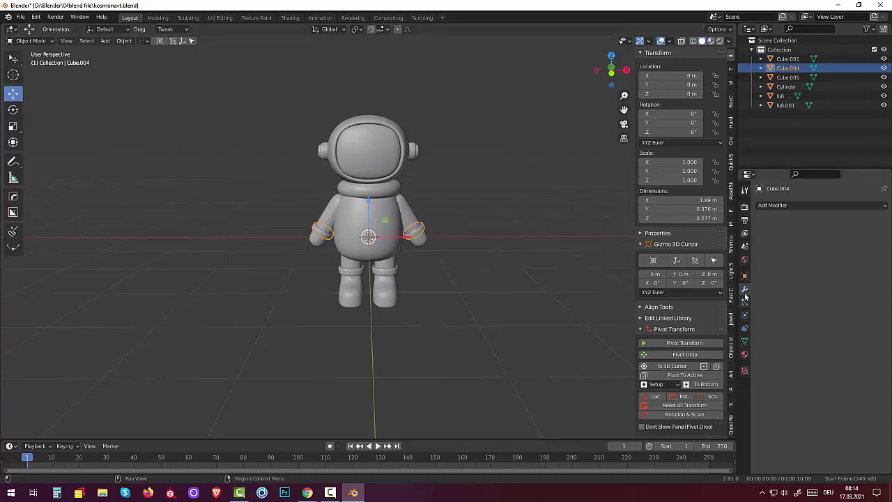
{"action": "left_click", "coordinate": [382, 224]}
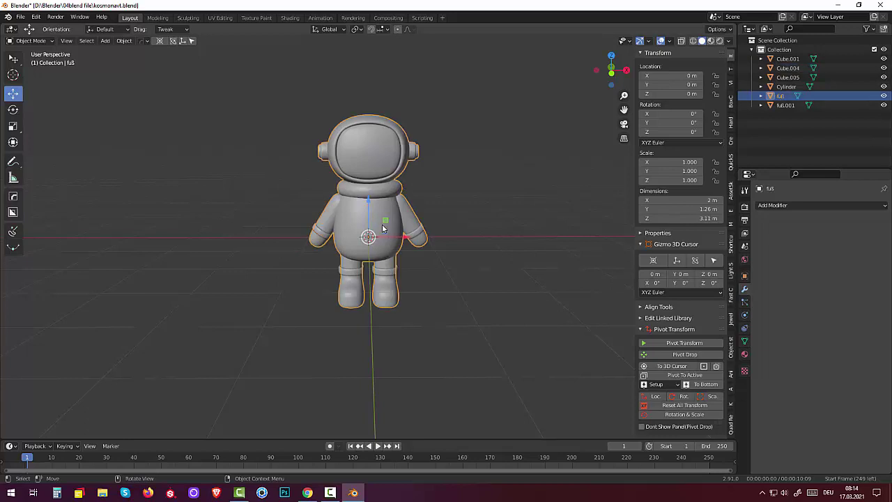
{"action": "left_click", "coordinate": [416, 235]}
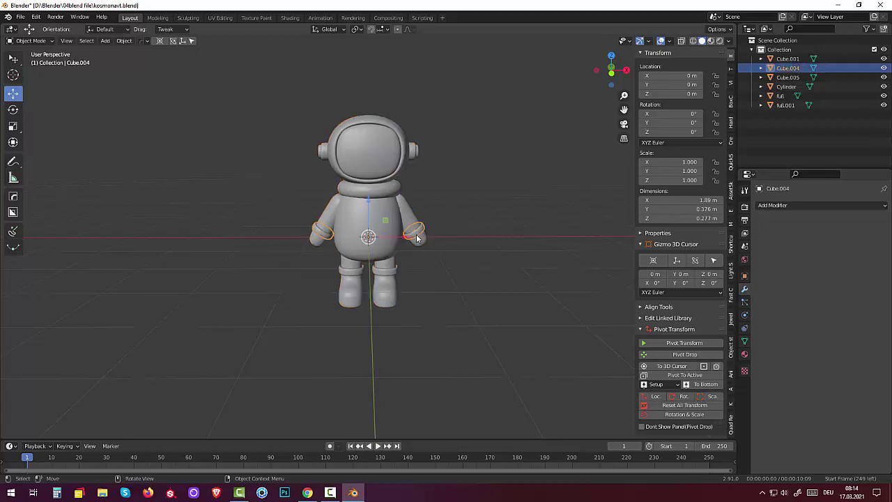
Give the wrist cuffs a new Material.001 with a light blue base colour.
{"action": "left_click", "coordinate": [744, 354]}
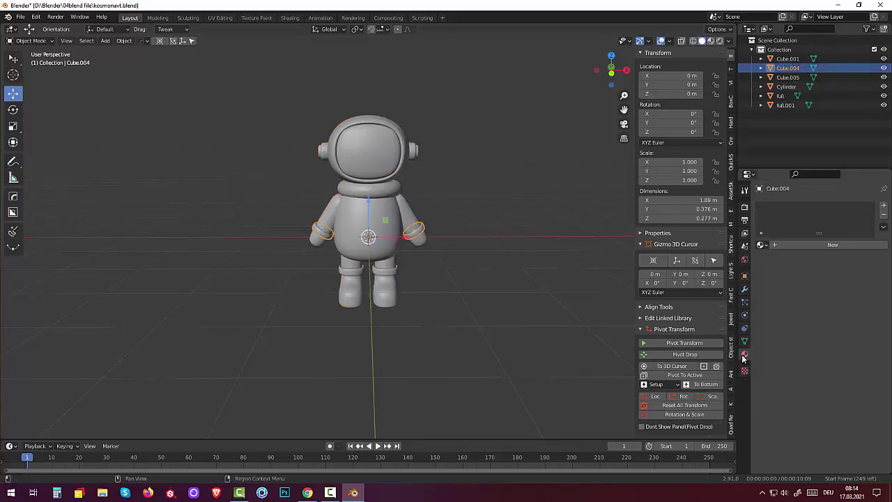
{"action": "left_click", "coordinate": [808, 245]}
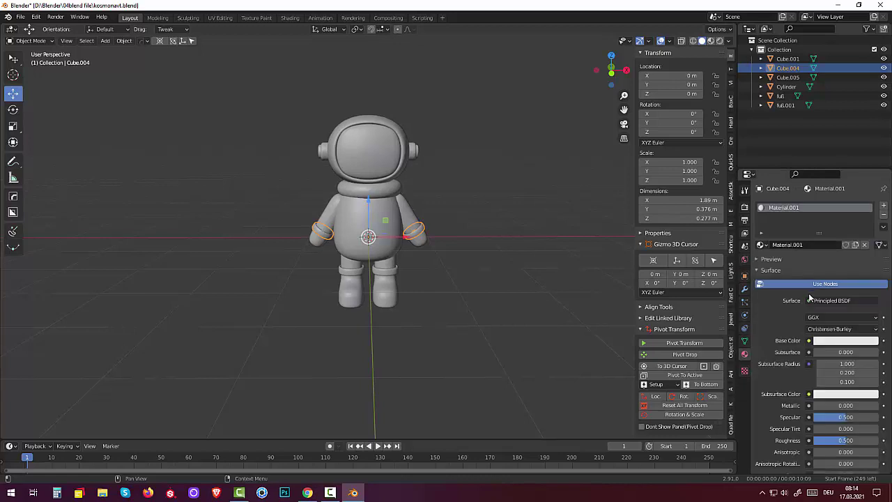
{"action": "left_click", "coordinate": [830, 341]}
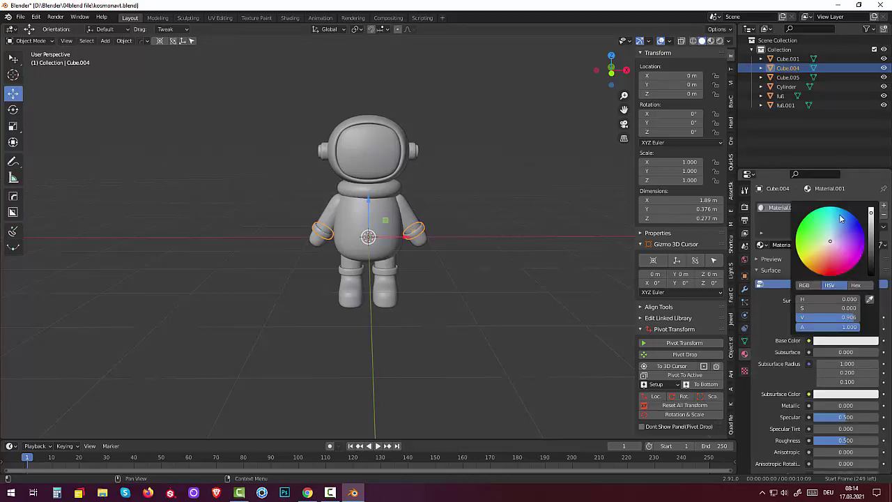
{"action": "left_click", "coordinate": [839, 215]}
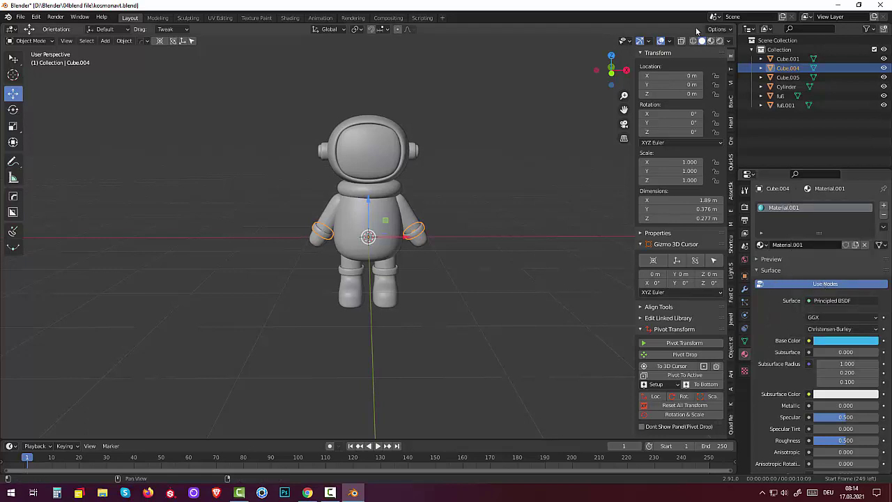
Switch to Material Preview and fine-tune the cuffs' blue to HSV 0.581, 0.824, 0.906.
{"action": "left_click", "coordinate": [710, 40]}
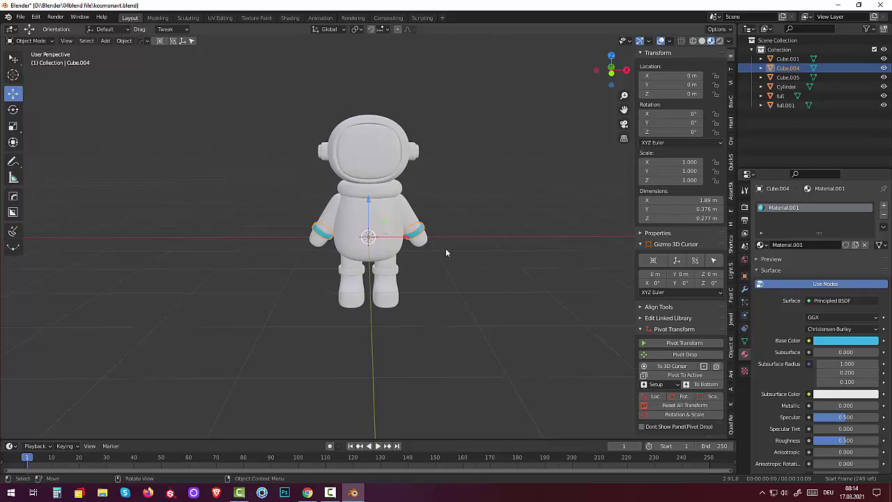
{"action": "left_click", "coordinate": [829, 342]}
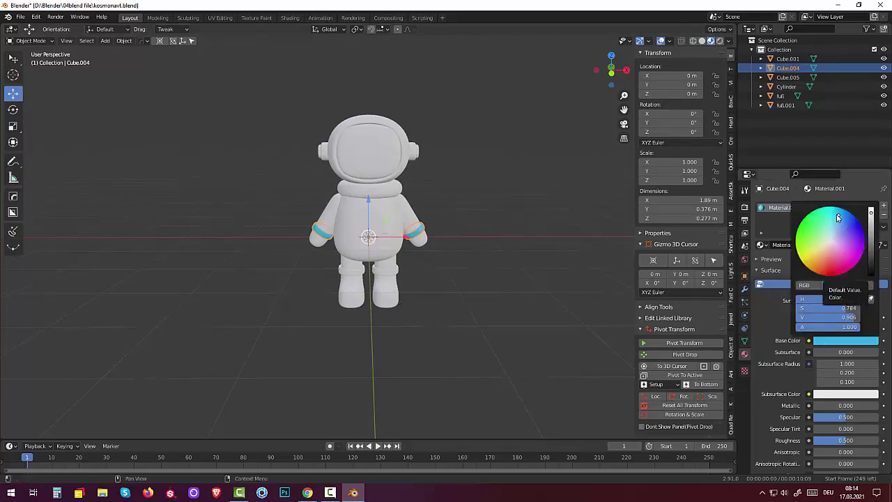
{"action": "mouse_move", "coordinate": [838, 218]}
{"action": "left_mouse_down"}
{"action": "mouse_move", "coordinate": [829, 208]}
{"action": "mouse_move", "coordinate": [845, 216]}
{"action": "left_mouse_up"}
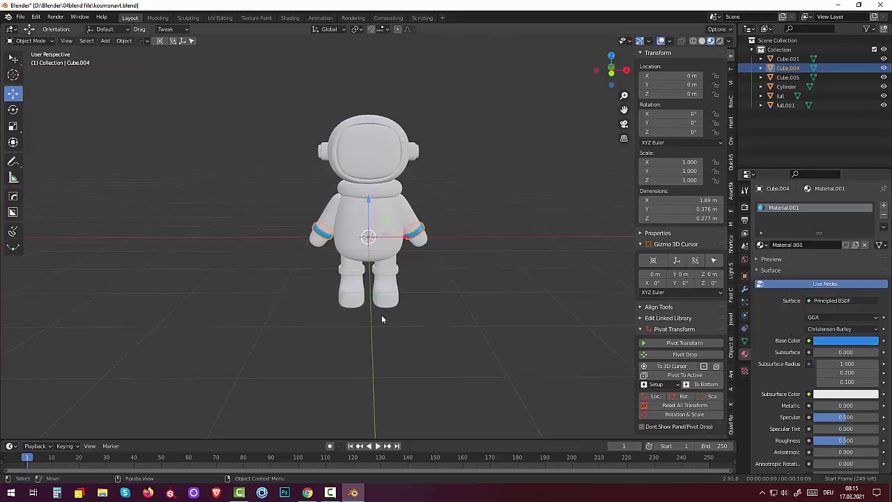
{"action": "left_click", "coordinate": [388, 276]}
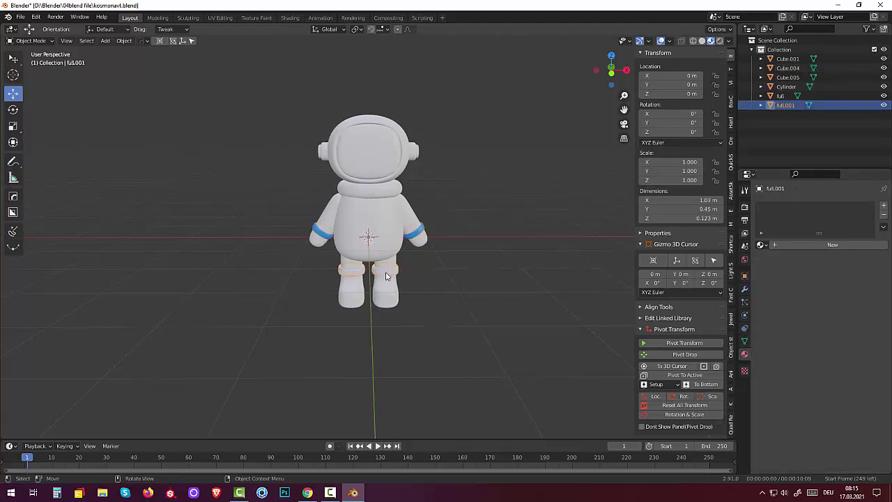
Assign the existing blue Material.001 to the leg rings.
{"action": "left_click", "coordinate": [762, 244]}
{"action": "left_click", "coordinate": [774, 268]}
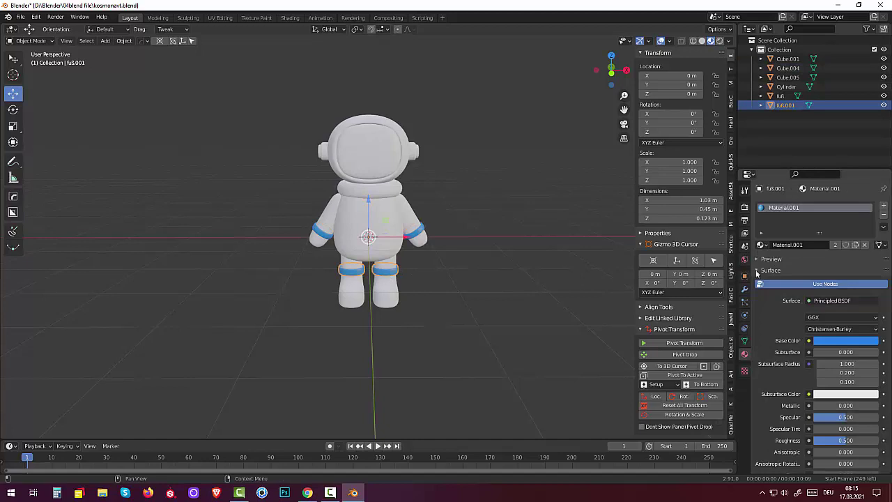
{"action": "left_click", "coordinate": [439, 353]}
{"action": "mouse_move", "coordinate": [440, 351]}
{"action": "middle_mouse_down"}
{"action": "mouse_move", "coordinate": [326, 344]}
{"action": "mouse_move", "coordinate": [255, 324]}
{"action": "mouse_move", "coordinate": [279, 350]}
{"action": "mouse_move", "coordinate": [394, 350]}
{"action": "mouse_move", "coordinate": [384, 336]}
{"action": "mouse_move", "coordinate": [337, 351]}
{"action": "mouse_move", "coordinate": [361, 302]}
{"action": "middle_mouse_up"}
Assign Material.001 to the antenna cylinder on the backpack as well.
{"action": "left_click", "coordinate": [408, 184]}
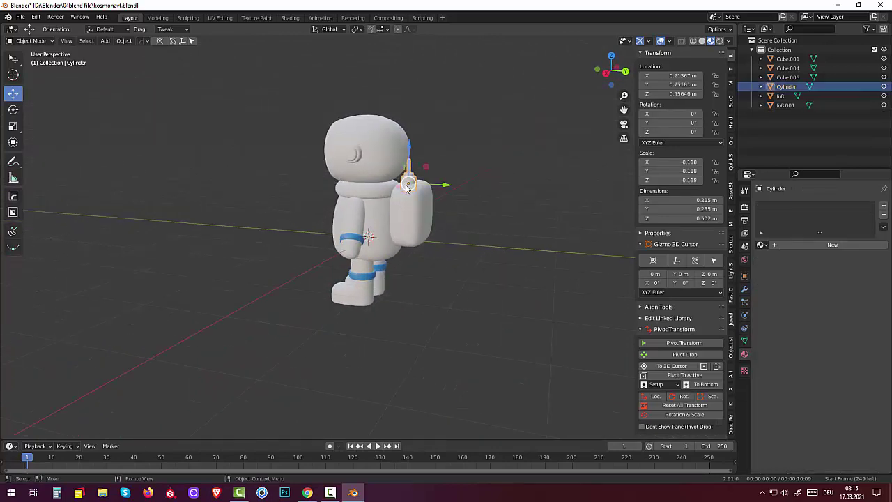
{"action": "mouse_move", "coordinate": [442, 305]}
{"action": "middle_mouse_down"}
{"action": "mouse_move", "coordinate": [530, 289]}
{"action": "mouse_move", "coordinate": [464, 300]}
{"action": "mouse_move", "coordinate": [537, 273]}
{"action": "middle_mouse_up"}
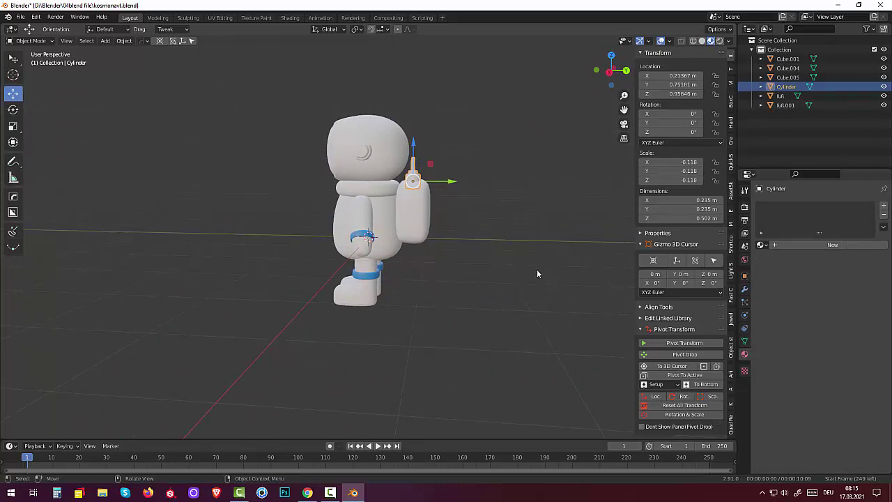
{"action": "left_click", "coordinate": [762, 244]}
{"action": "left_click", "coordinate": [784, 268]}
{"action": "left_click", "coordinate": [577, 308]}
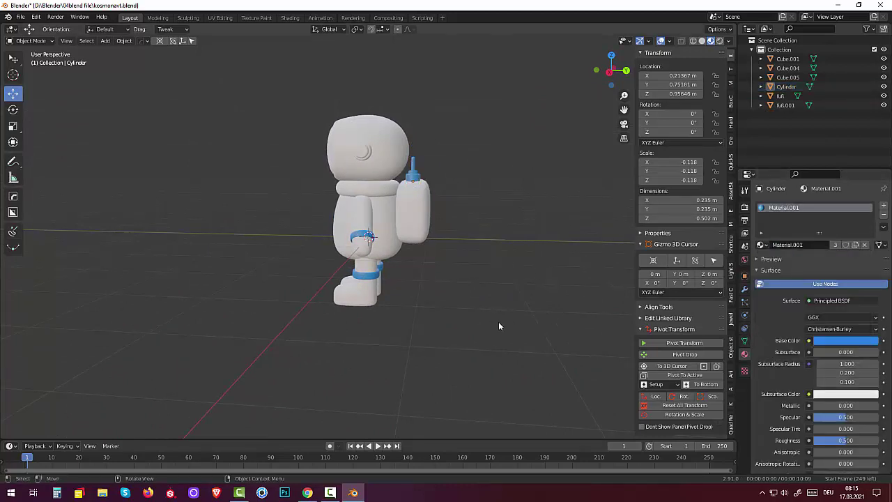
{"action": "mouse_move", "coordinate": [498, 321]}
{"action": "middle_mouse_down"}
{"action": "mouse_move", "coordinate": [133, 332]}
{"action": "mouse_move", "coordinate": [44, 318]}
{"action": "mouse_move", "coordinate": [398, 317]}
{"action": "mouse_move", "coordinate": [135, 317]}
{"action": "mouse_move", "coordinate": [234, 325]}
{"action": "mouse_move", "coordinate": [198, 324]}
{"action": "middle_mouse_up"}
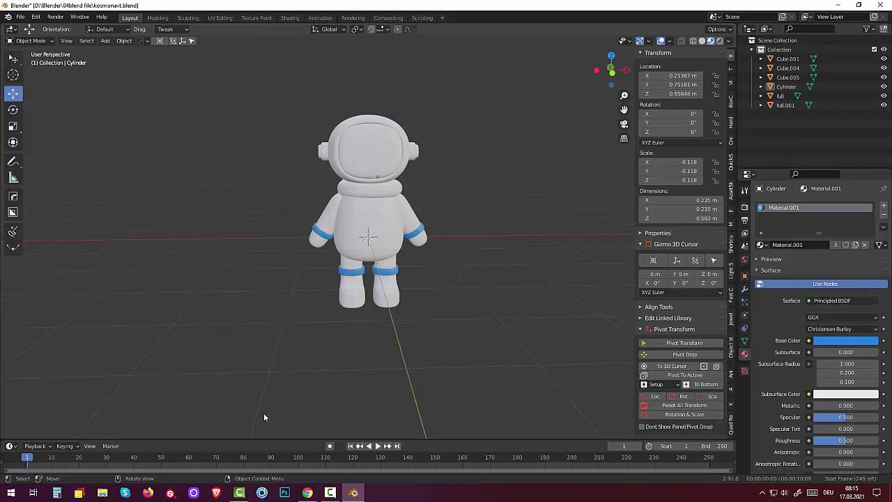
{"action": "left_click", "coordinate": [374, 199]}
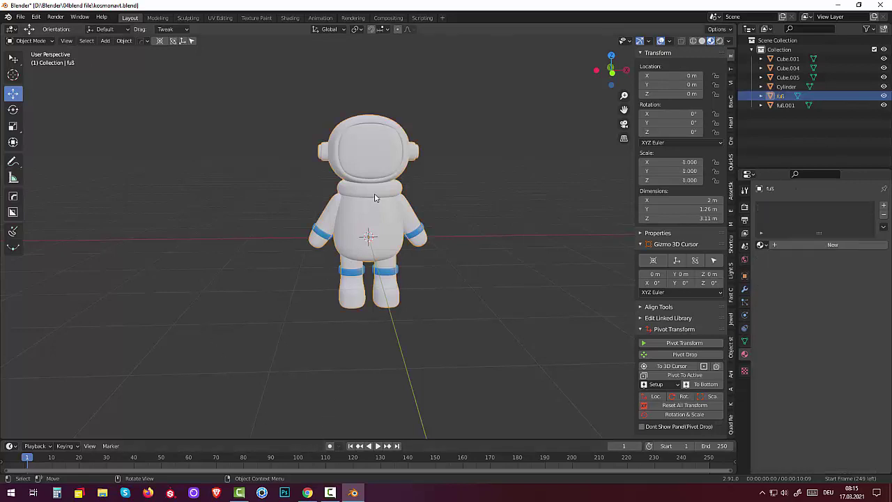
{"action": "left_click", "coordinate": [374, 195]}
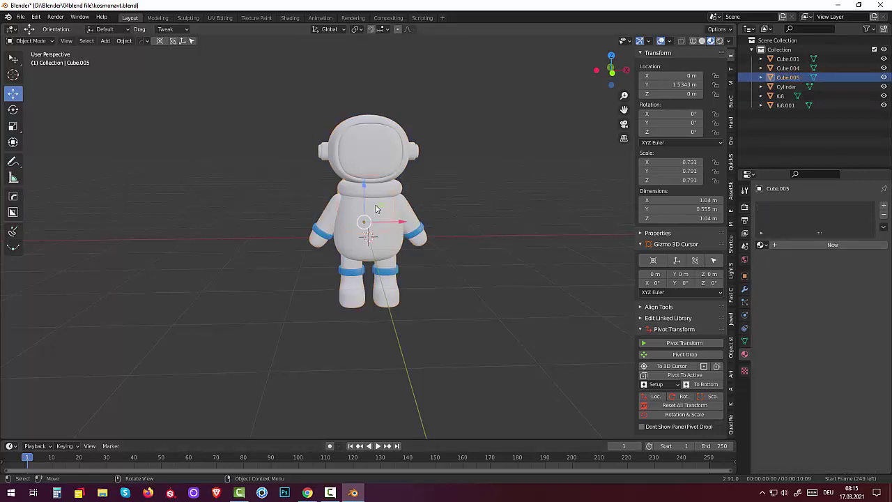
{"action": "scroll", "coordinate": [373, 213], "scroll_direction": "up", "scroll_amount": 2}
{"action": "scroll", "coordinate": [373, 226], "scroll_direction": "up", "scroll_amount": 2}
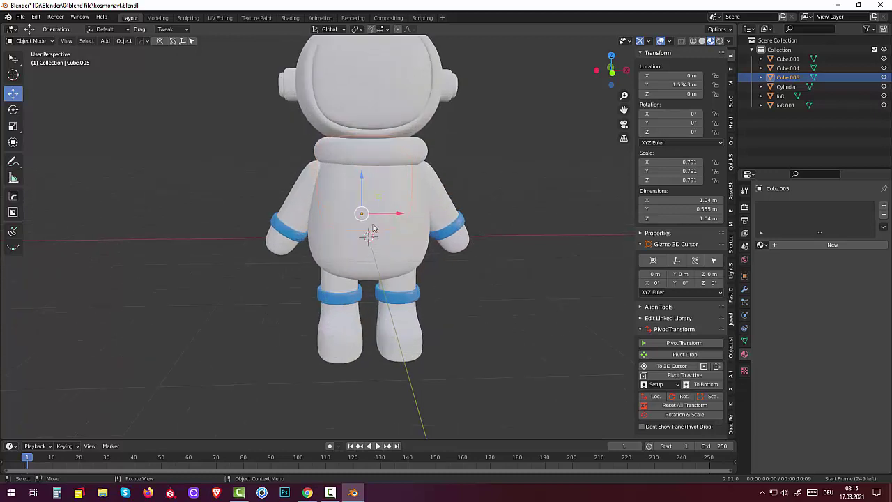
{"action": "left_click", "coordinate": [33, 42]}
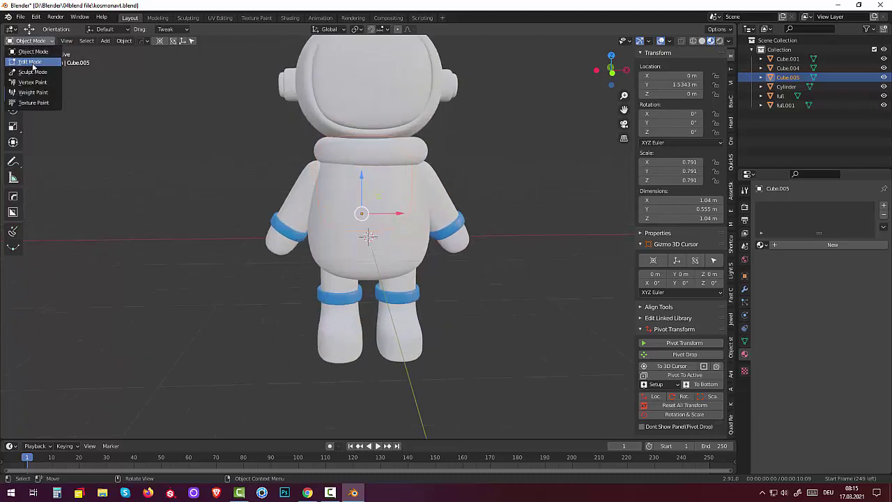
{"action": "left_click", "coordinate": [31, 62]}
{"action": "key", "text": "a"}
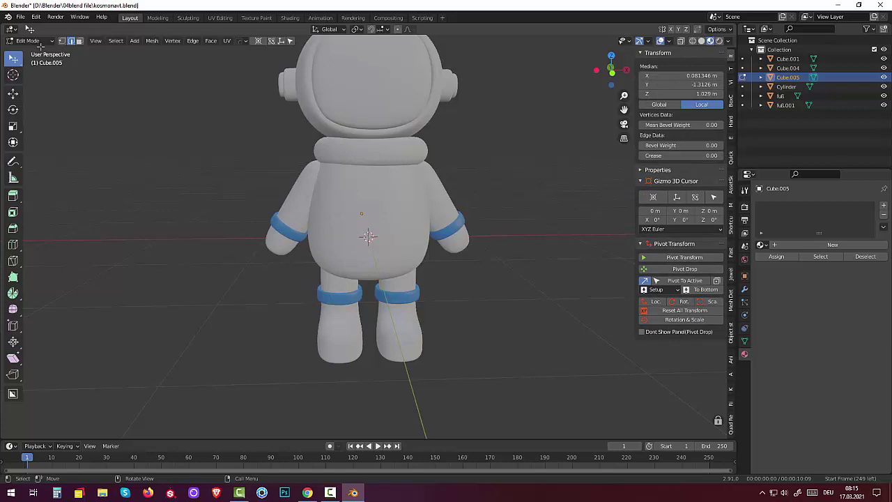
{"action": "left_click", "coordinate": [79, 40]}
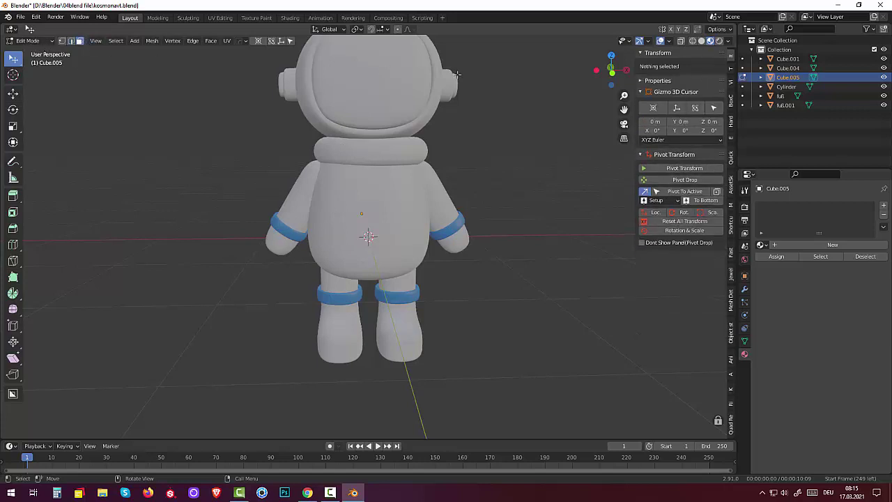
{"action": "left_click", "coordinate": [682, 39]}
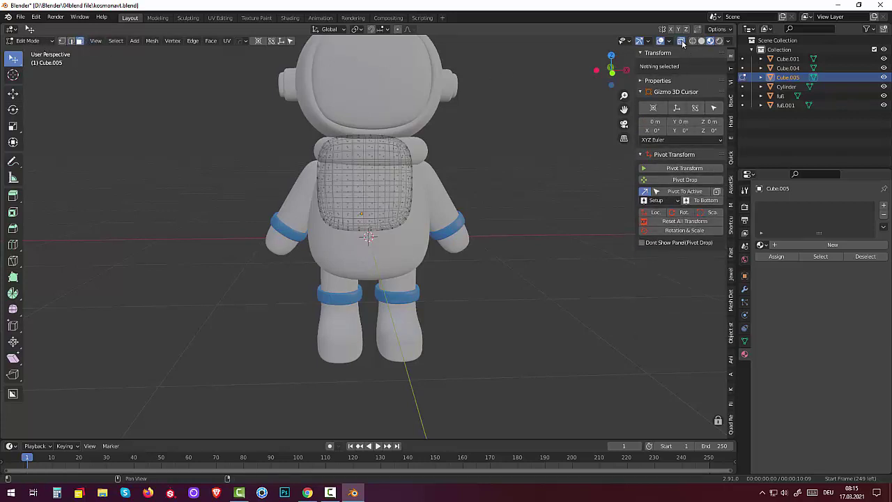
{"action": "left_click", "coordinate": [28, 41]}
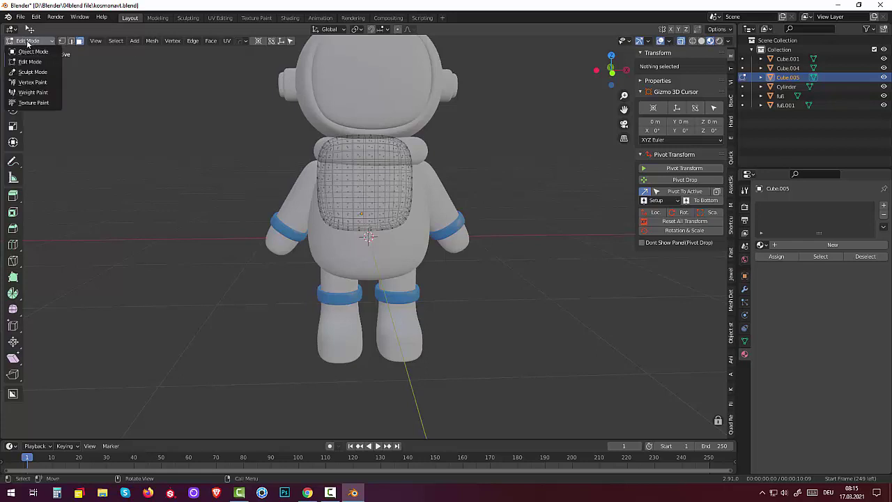
{"action": "left_click", "coordinate": [28, 46]}
Put the joined body mesh fuß into Edit Mode with the collar parts deselected.
{"action": "left_click", "coordinate": [377, 161]}
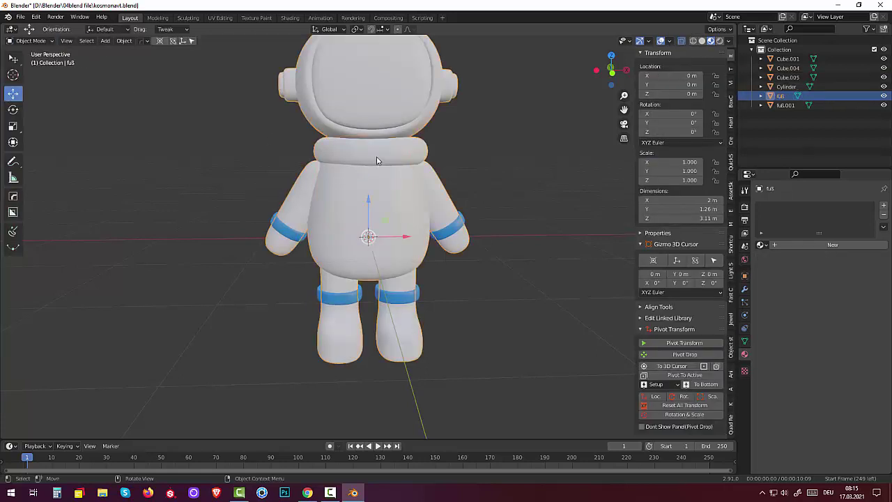
{"action": "left_click", "coordinate": [28, 41]}
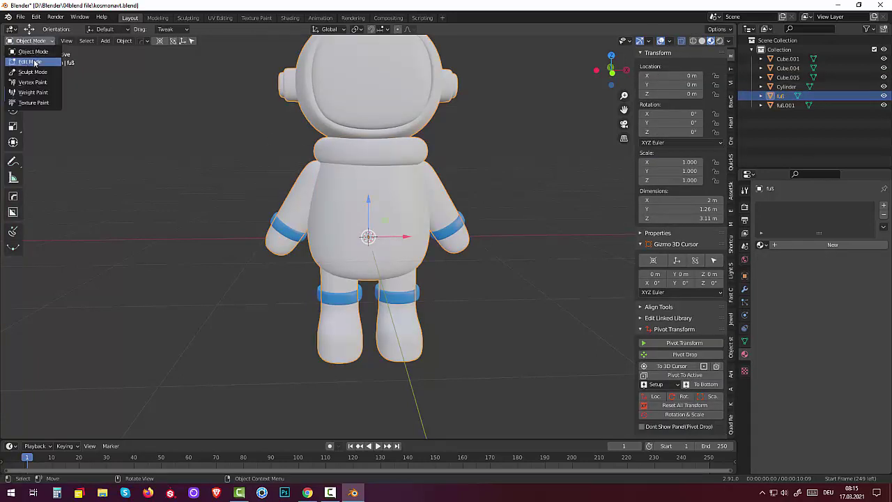
{"action": "left_click", "coordinate": [30, 61]}
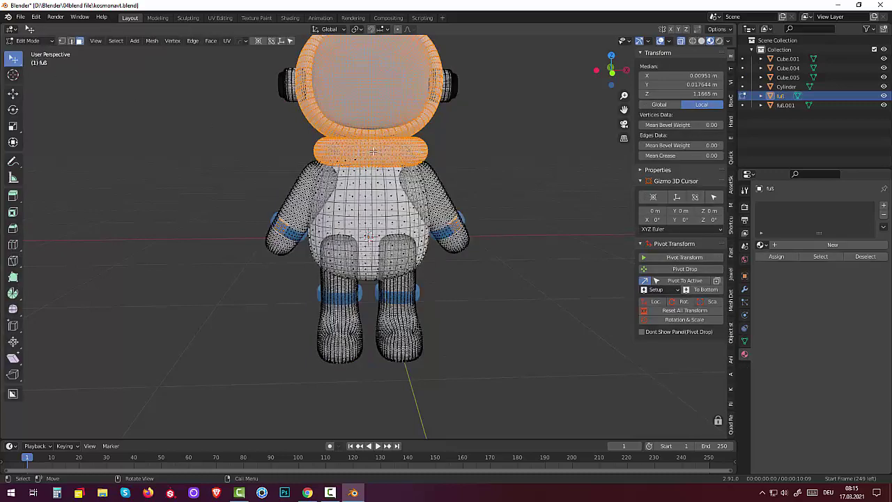
{"action": "left_click", "coordinate": [376, 166]}
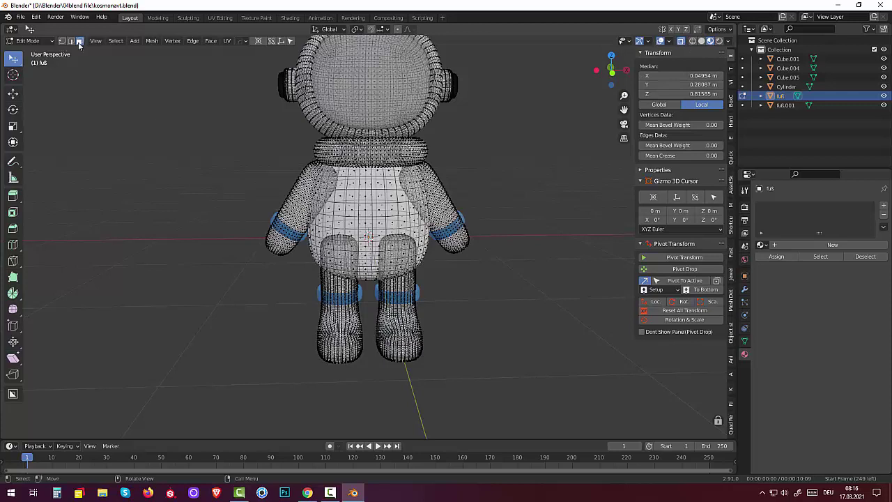
Switch to Select Circle, try a grown collar face selection, then deselect all and zoom in.
{"action": "left_click", "coordinate": [15, 60]}
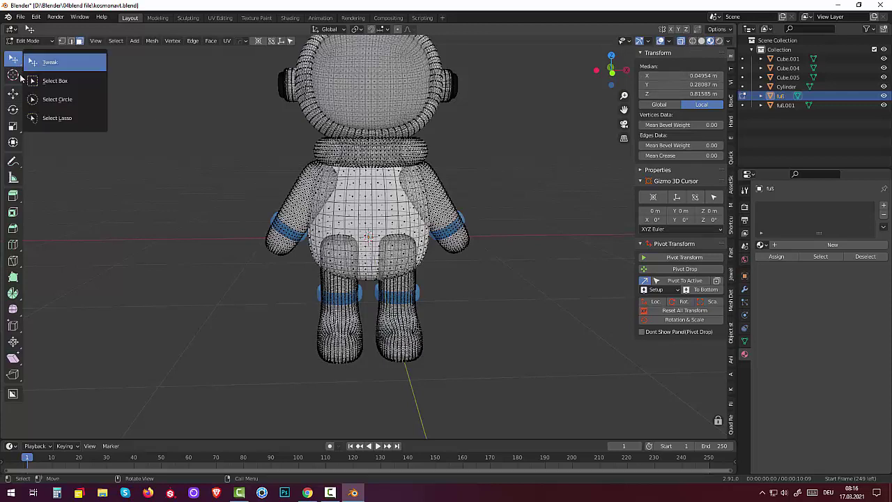
{"action": "left_click", "coordinate": [37, 100]}
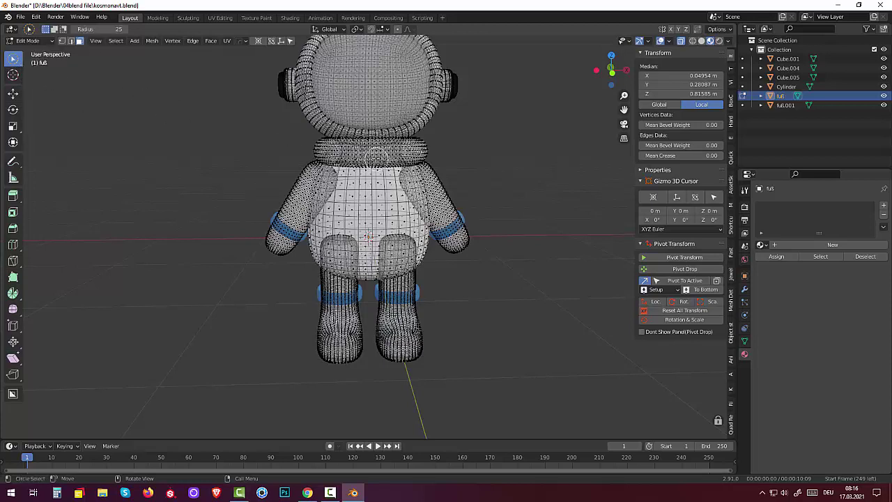
{"action": "left_click", "coordinate": [367, 153]}
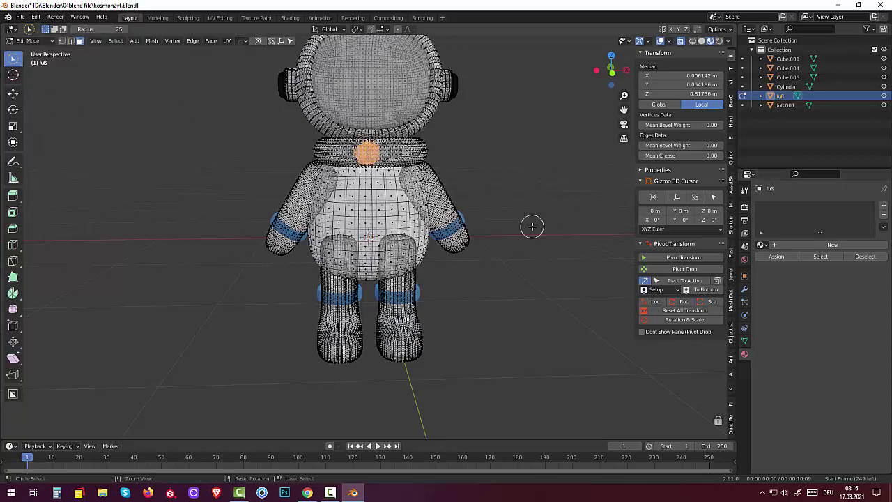
{"action": "key", "text": "ctrl+KP_Add"}
{"action": "key", "text": "ctrl+KP_Add"}
{"action": "key", "text": "ctrl+KP_Add"}
{"action": "key", "text": "ctrl+KP_Add"}
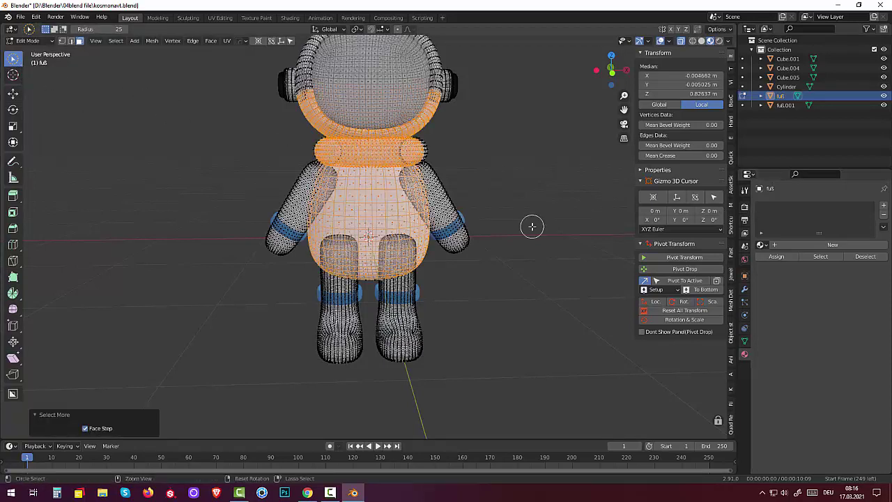
{"action": "key", "text": "alt+a"}
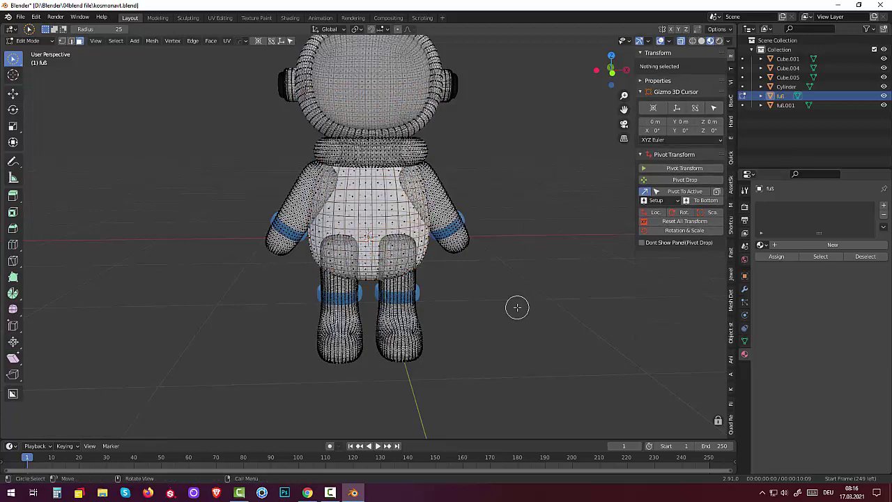
{"action": "scroll", "coordinate": [497, 296], "scroll_direction": "up", "scroll_amount": 1}
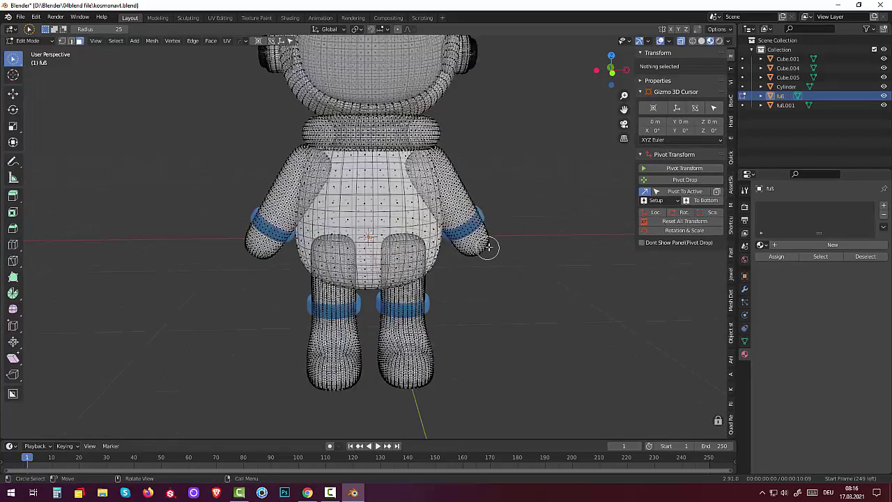
{"action": "mouse_move", "coordinate": [488, 248]}
{"action": "middle_mouse_down"}
{"action": "mouse_move", "coordinate": [509, 275]}
{"action": "mouse_move", "coordinate": [451, 246]}
{"action": "middle_mouse_up"}
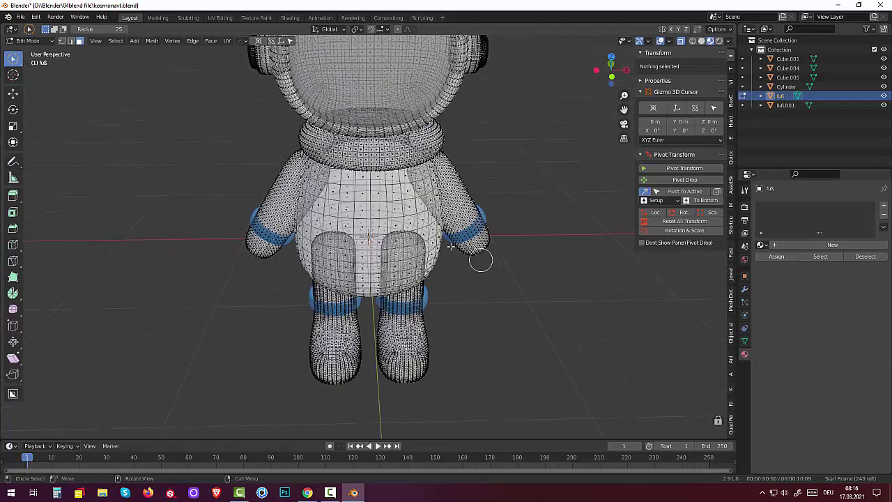
{"action": "scroll", "coordinate": [451, 246], "scroll_direction": "up", "scroll_amount": 1}
{"action": "scroll", "coordinate": [418, 230], "scroll_direction": "up", "scroll_amount": 1}
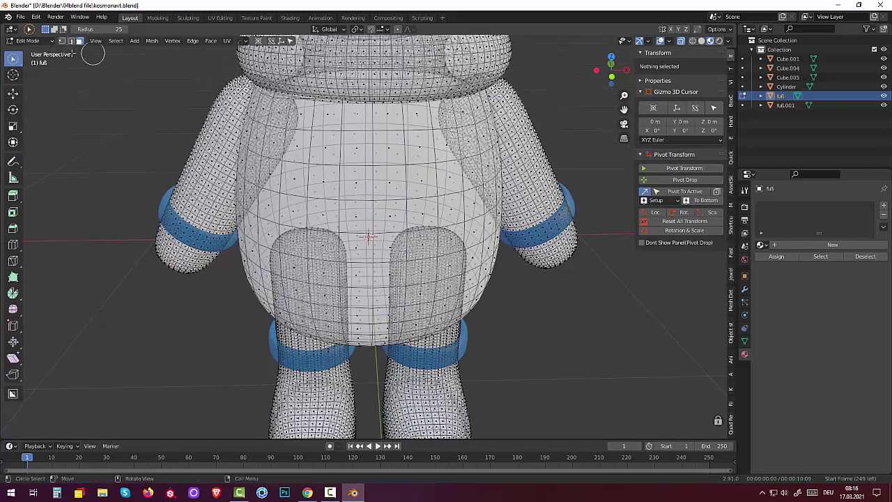
Stay in Edit Mode and switch back to the Tweak selection tool.
{"action": "left_click", "coordinate": [25, 41]}
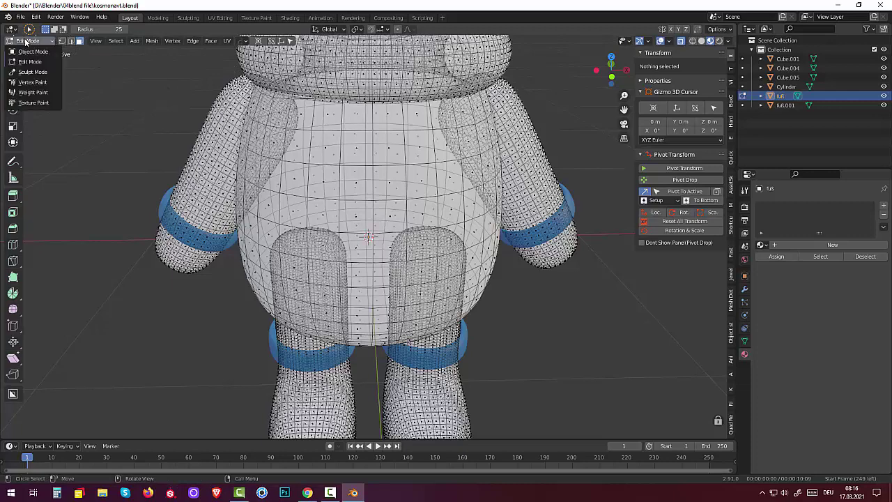
{"action": "left_click", "coordinate": [25, 42]}
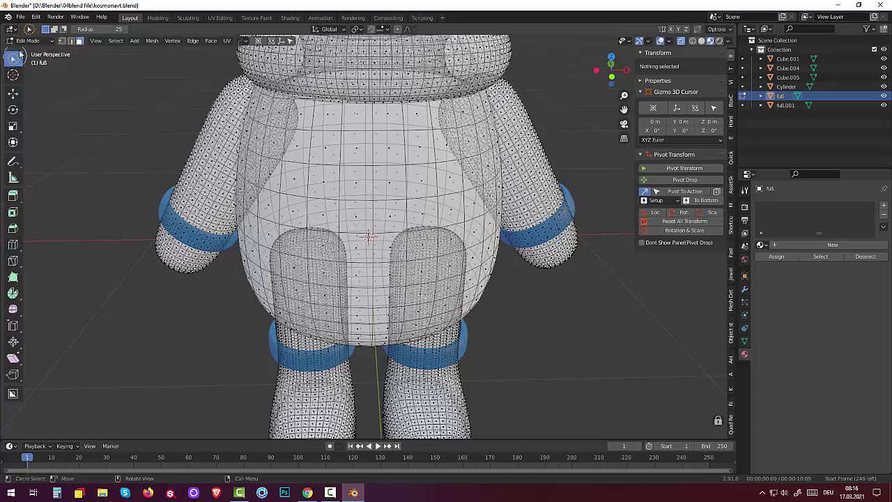
{"action": "left_click", "coordinate": [25, 41]}
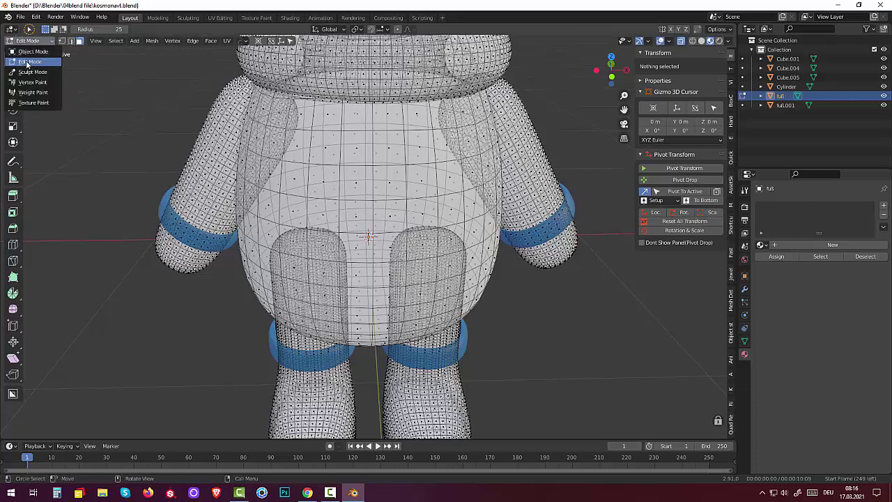
{"action": "left_click", "coordinate": [26, 64]}
{"action": "left_click", "coordinate": [13, 60]}
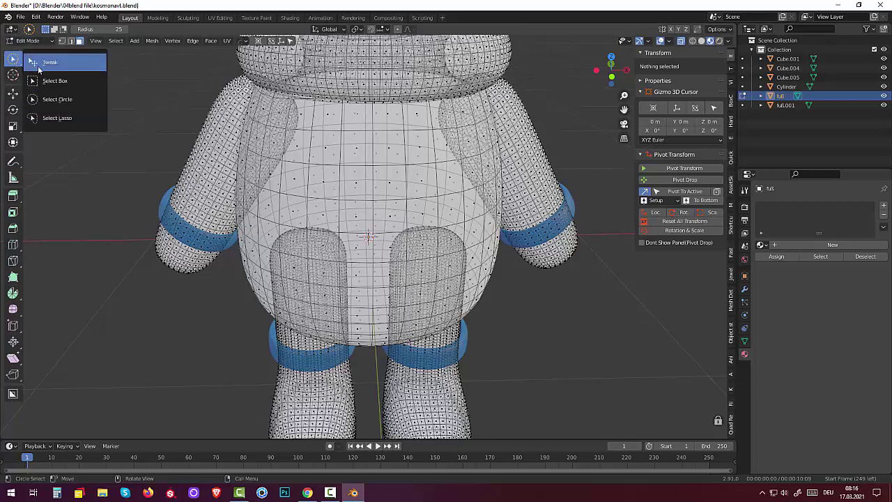
{"action": "left_click", "coordinate": [39, 68]}
Turn X-ray off, pick a collar-front vertex and grow it with Ctrl+Numpad+.
{"action": "left_click", "coordinate": [363, 64]}
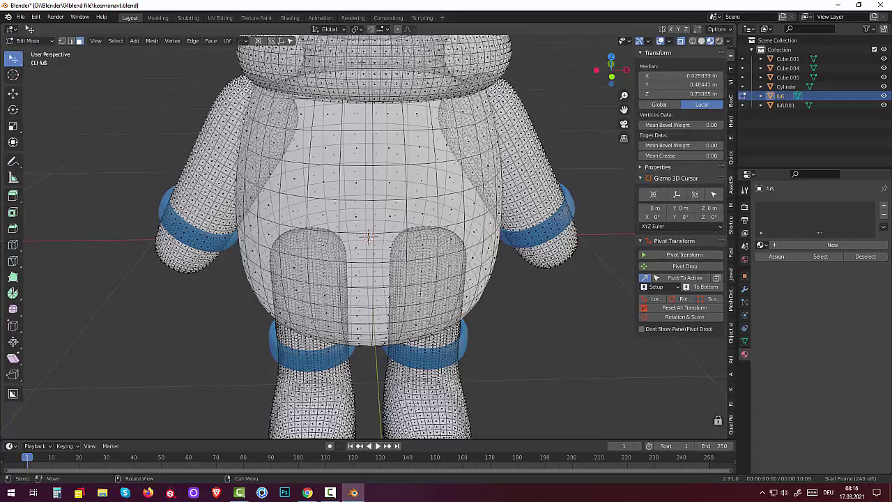
{"action": "left_click", "coordinate": [682, 40]}
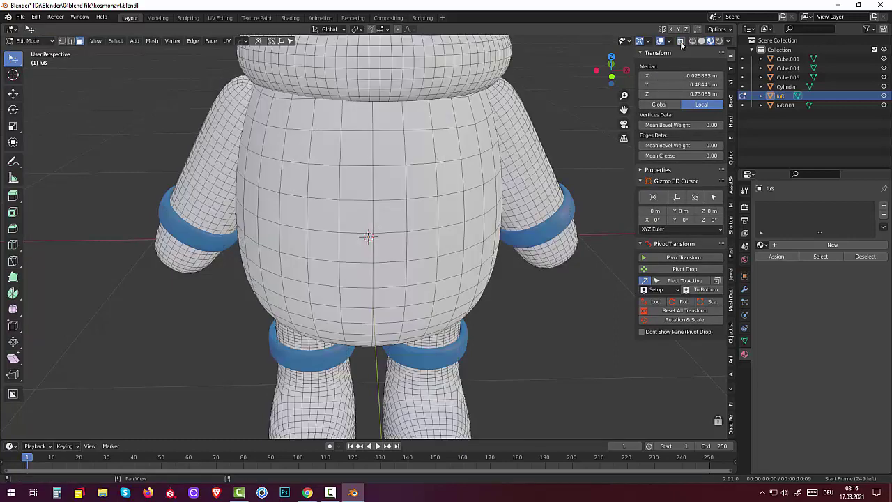
{"action": "left_click", "coordinate": [362, 63]}
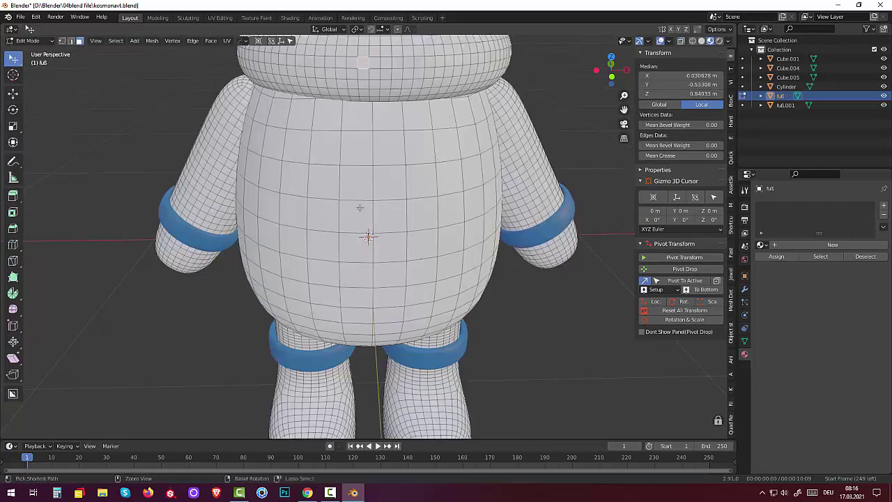
{"action": "key", "text": "ctrl+KP_Add"}
{"action": "key", "text": "ctrl+KP_Add"}
{"action": "key", "text": "ctrl+KP_Add"}
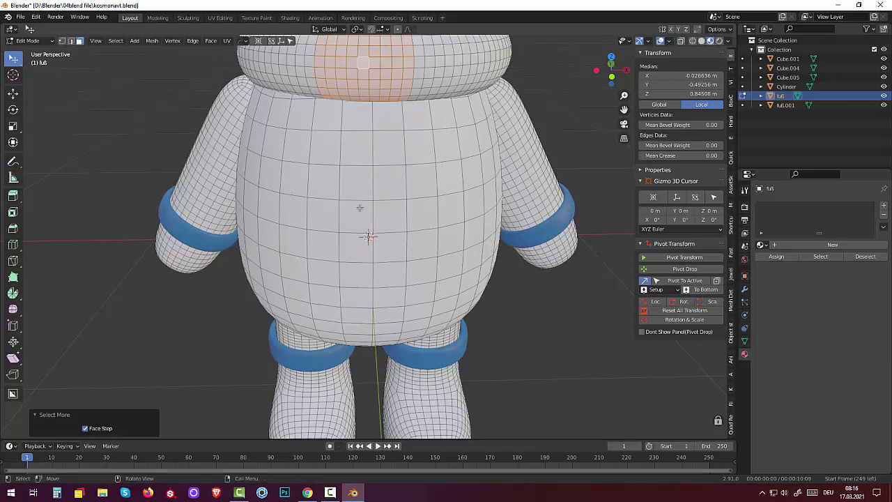
{"action": "scroll", "coordinate": [328, 175], "scroll_direction": "down", "scroll_amount": 1}
{"action": "scroll", "coordinate": [307, 174], "scroll_direction": "down", "scroll_amount": 1}
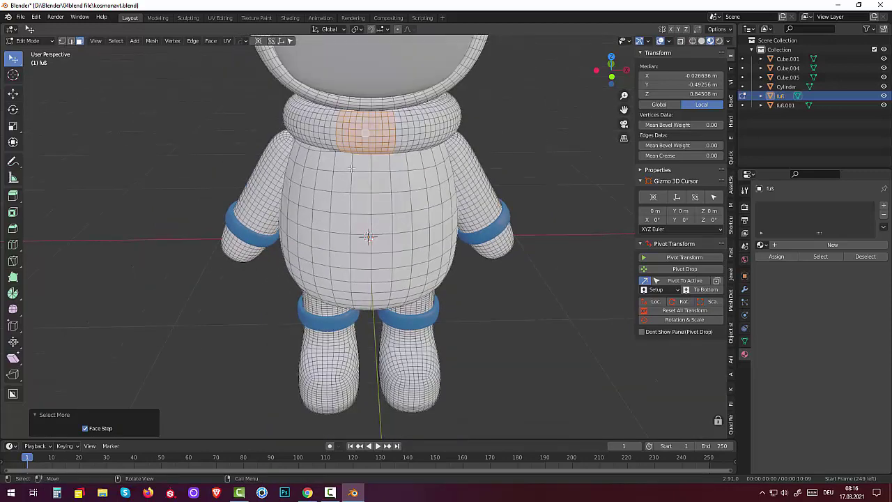
Alt-click edge loops on the collar front to build up the ring selection.
{"action": "left_click", "coordinate": [393, 133]}
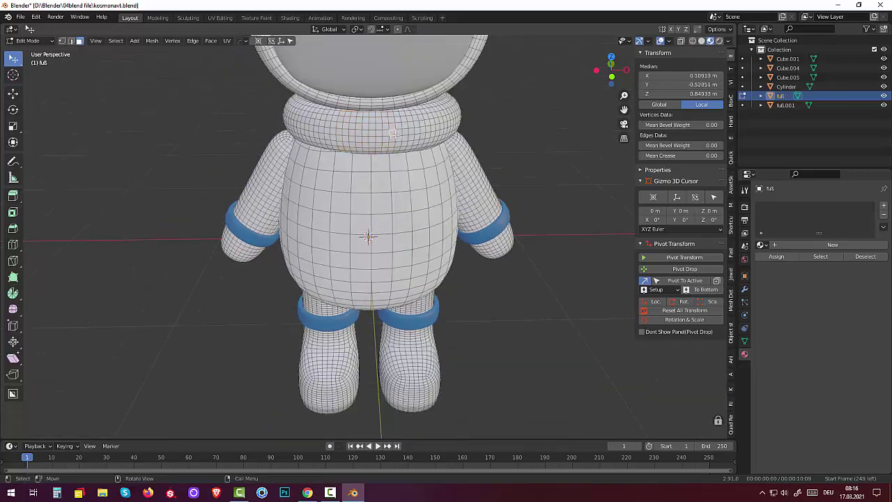
{"action": "left_click", "coordinate": [394, 132], "text": "alt"}
{"action": "left_click", "coordinate": [395, 126], "text": "alt+shift"}
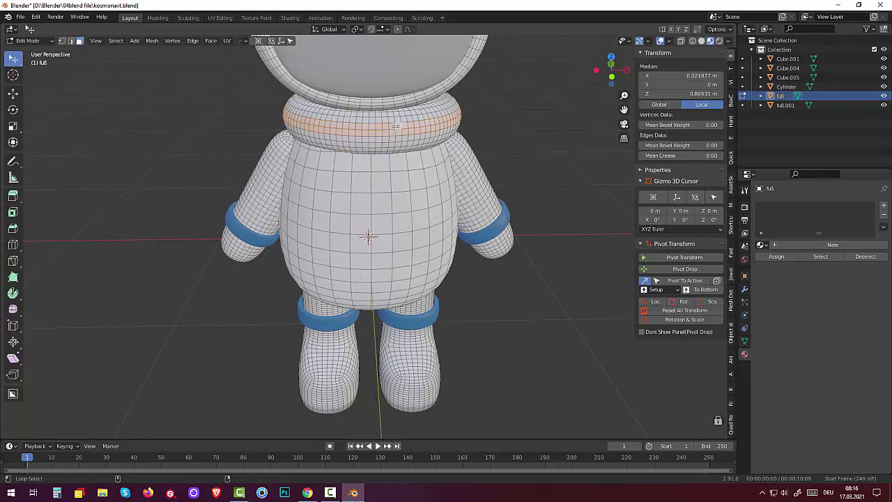
{"action": "left_click", "coordinate": [394, 122], "text": "alt+shift"}
{"action": "left_click", "coordinate": [394, 133], "text": "alt+shift"}
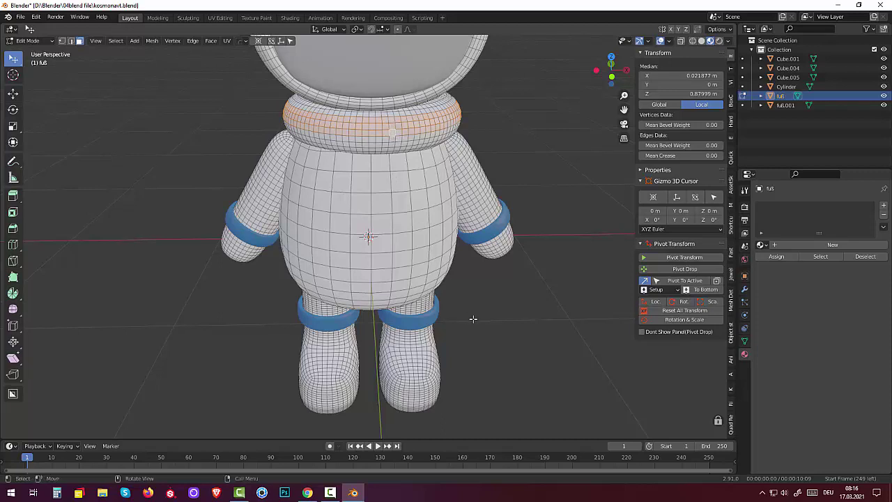
{"action": "left_click", "coordinate": [394, 140], "text": "alt+shift"}
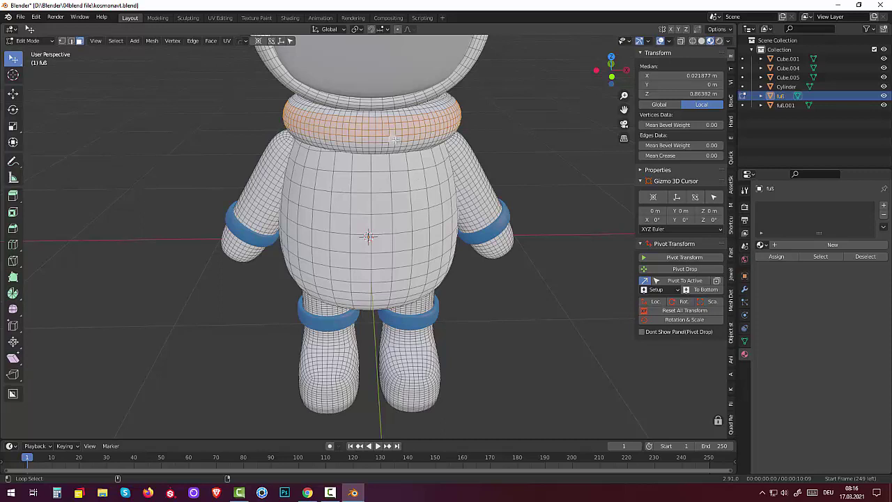
{"action": "left_click", "coordinate": [394, 147], "text": "alt+shift"}
{"action": "left_click", "coordinate": [393, 149], "text": "alt+shift"}
{"action": "left_click", "coordinate": [393, 151], "text": "alt+shift"}
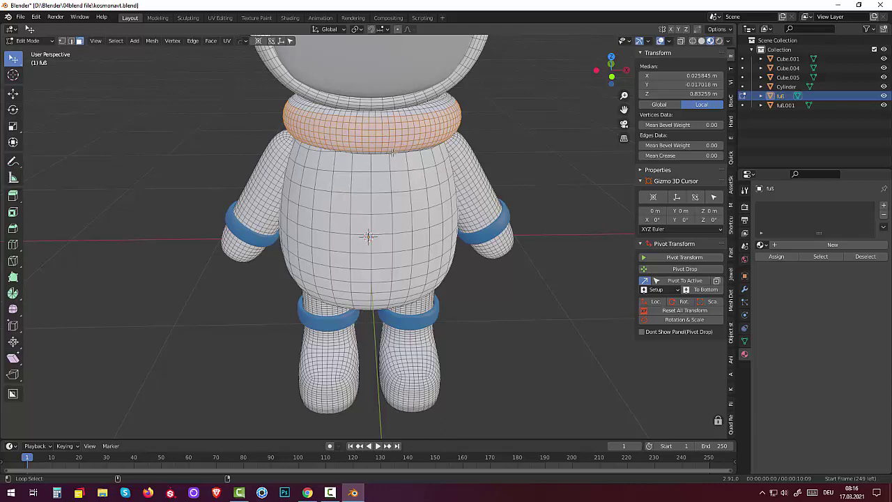
{"action": "left_click", "coordinate": [394, 151], "text": "alt+shift"}
{"action": "left_click", "coordinate": [393, 152], "text": "alt+shift"}
Add the remaining collar edge loops from higher and rear views of the astronaut.
{"action": "middle_click_drag", "start_coordinate": [394, 152], "coordinate": [389, 128]}
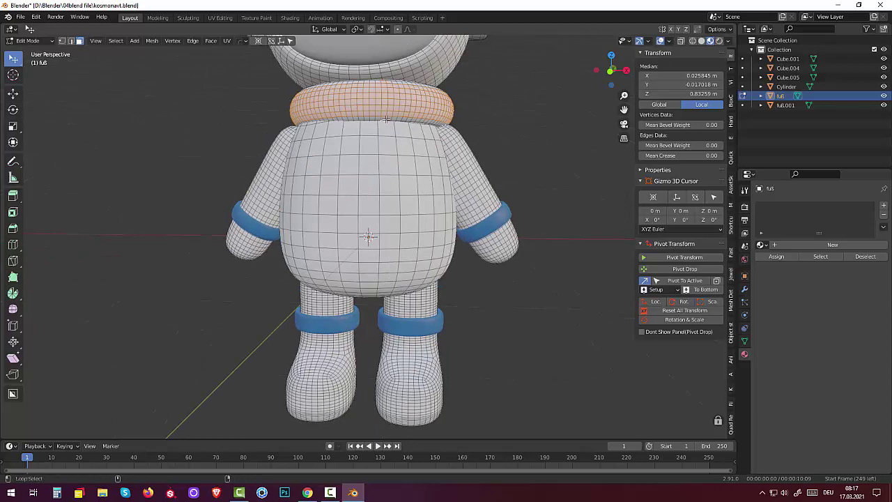
{"action": "left_click", "coordinate": [385, 120], "text": "alt+shift"}
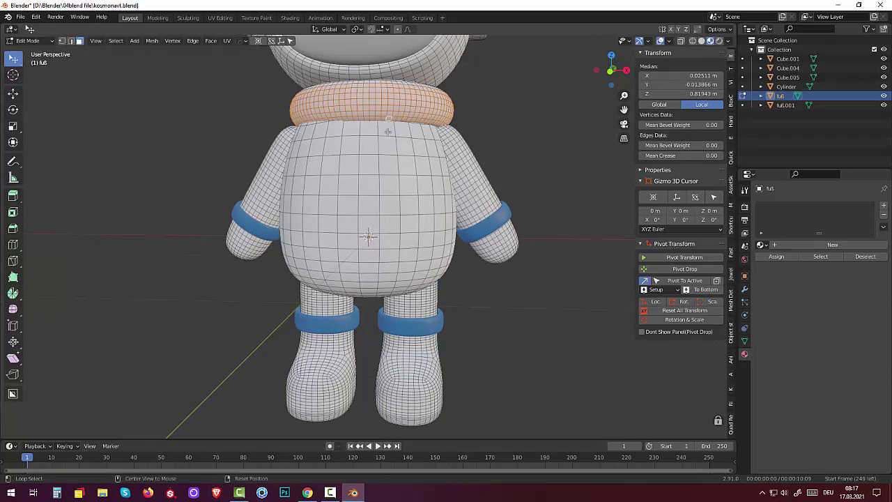
{"action": "middle_click_drag", "start_coordinate": [385, 120], "coordinate": [391, 129]}
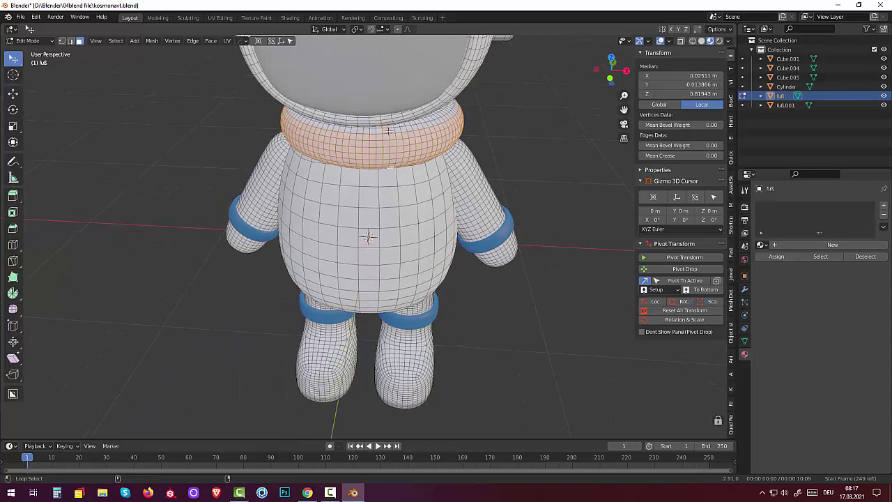
{"action": "left_click", "coordinate": [388, 130], "text": "alt+shift"}
{"action": "left_click", "coordinate": [392, 125], "text": "alt+shift"}
{"action": "middle_click_drag", "start_coordinate": [395, 131], "coordinate": [386, 158]}
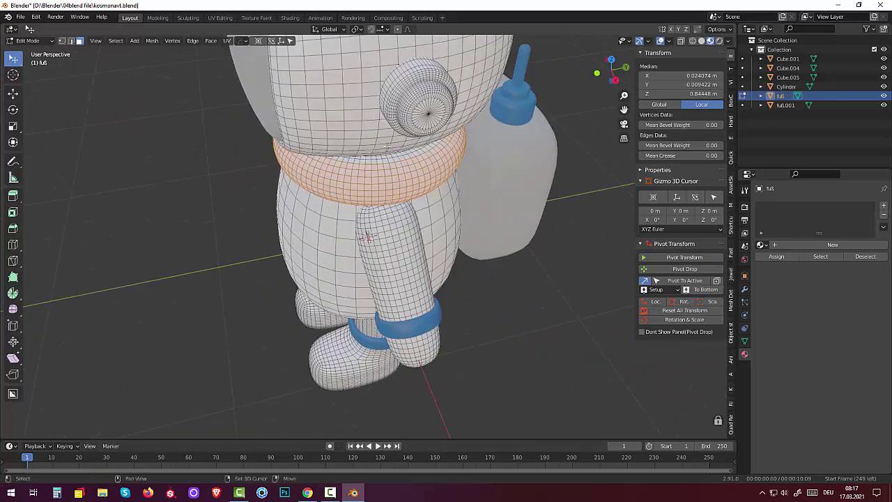
{"action": "left_click", "coordinate": [386, 158], "text": "alt+shift"}
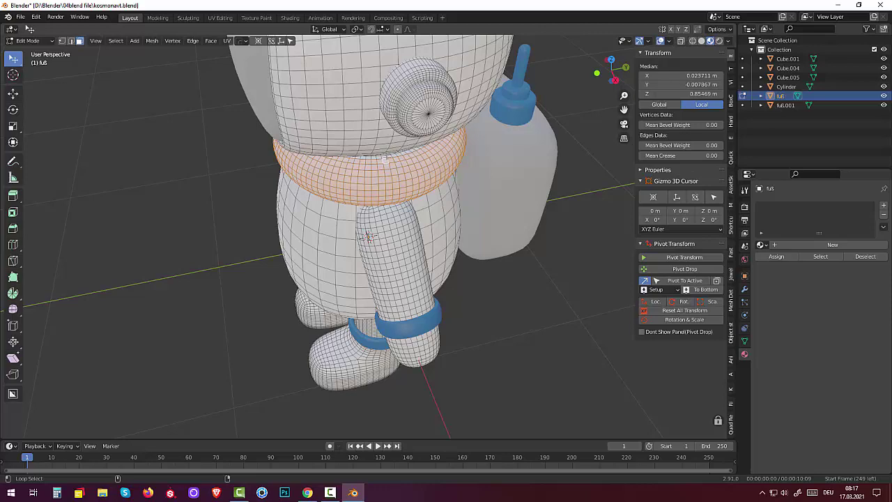
{"action": "left_click", "coordinate": [386, 157], "text": "alt+shift"}
{"action": "middle_click_drag", "start_coordinate": [398, 161], "coordinate": [378, 110]}
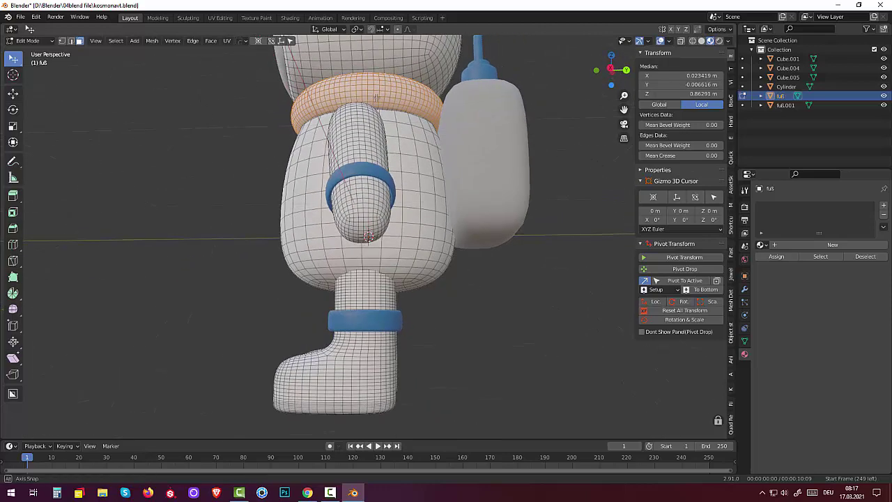
{"action": "left_click", "coordinate": [377, 109], "text": "alt+shift"}
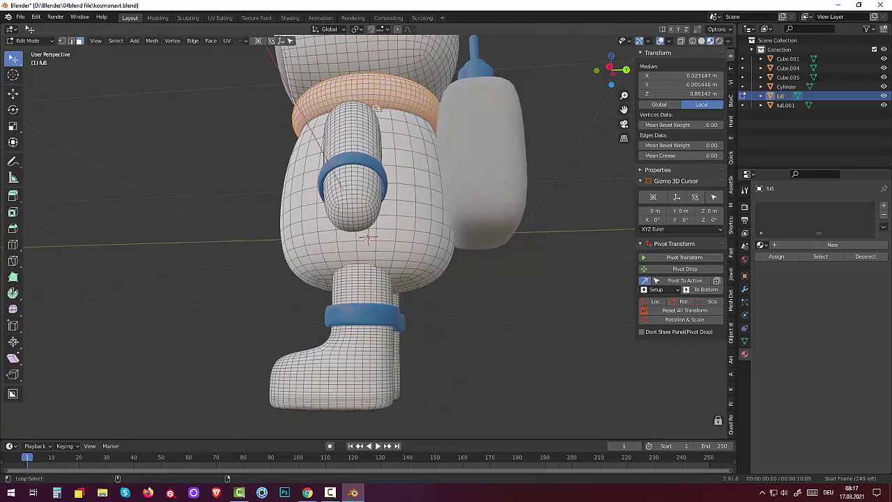
{"action": "mouse_move", "coordinate": [379, 118]}
{"action": "middle_mouse_down"}
{"action": "mouse_move", "coordinate": [502, 139]}
{"action": "mouse_move", "coordinate": [574, 178]}
{"action": "mouse_move", "coordinate": [601, 174]}
{"action": "mouse_move", "coordinate": [539, 182]}
{"action": "mouse_move", "coordinate": [472, 162]}
{"action": "mouse_move", "coordinate": [483, 173]}
{"action": "middle_mouse_up"}
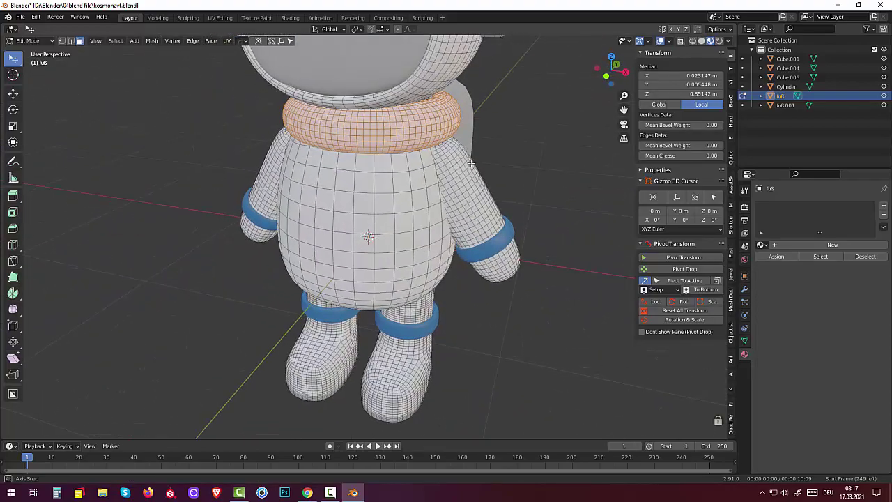
Add a material slot with a new cyan material and assign it to the collar faces.
{"action": "left_click", "coordinate": [763, 246]}
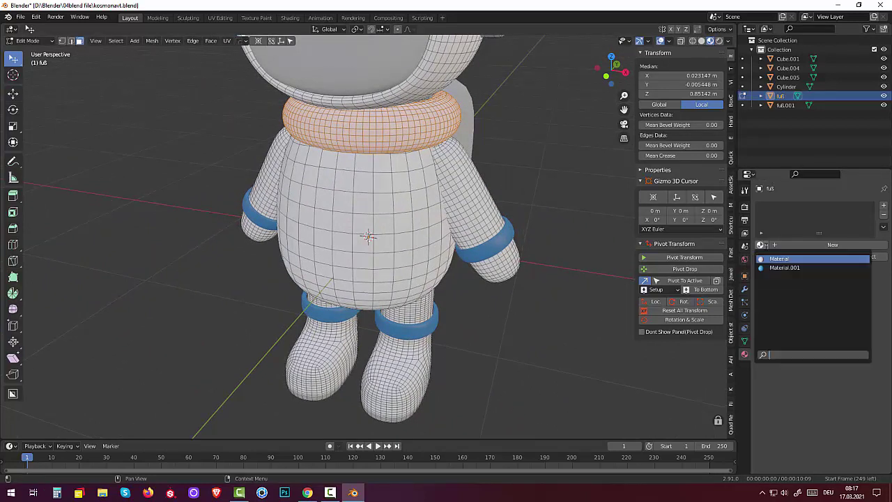
{"action": "left_click", "coordinate": [779, 259]}
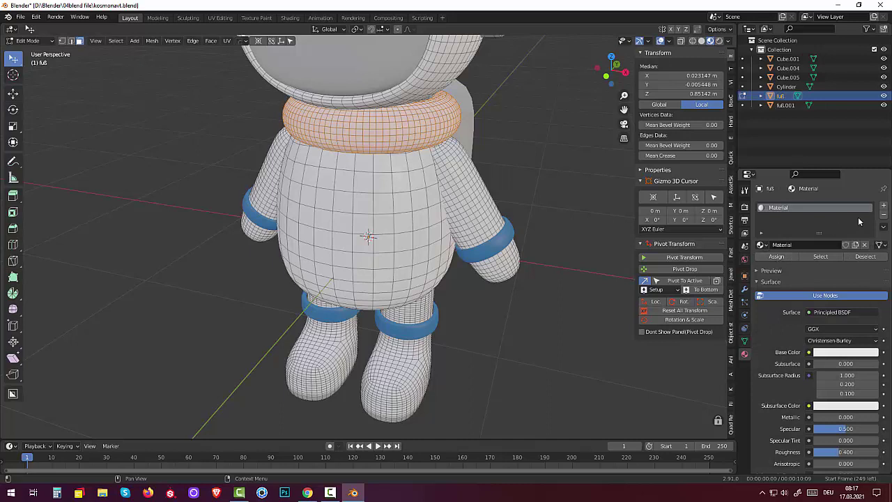
{"action": "left_click", "coordinate": [884, 207]}
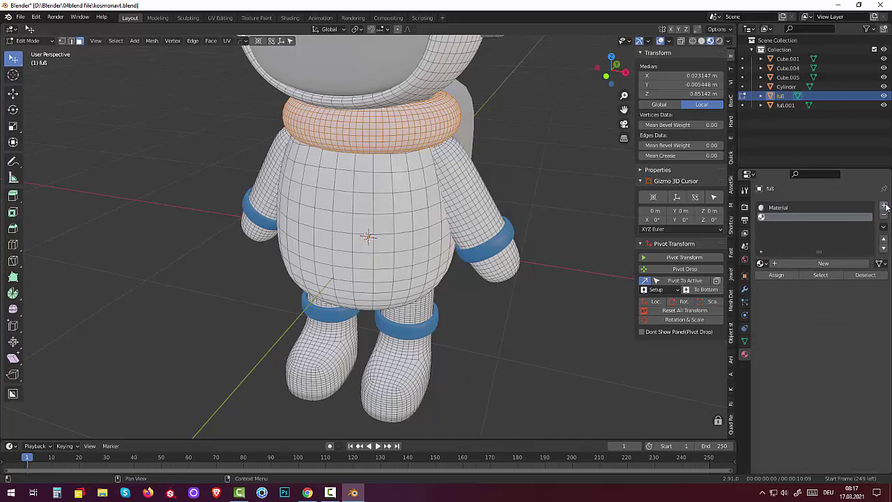
{"action": "left_click", "coordinate": [806, 263]}
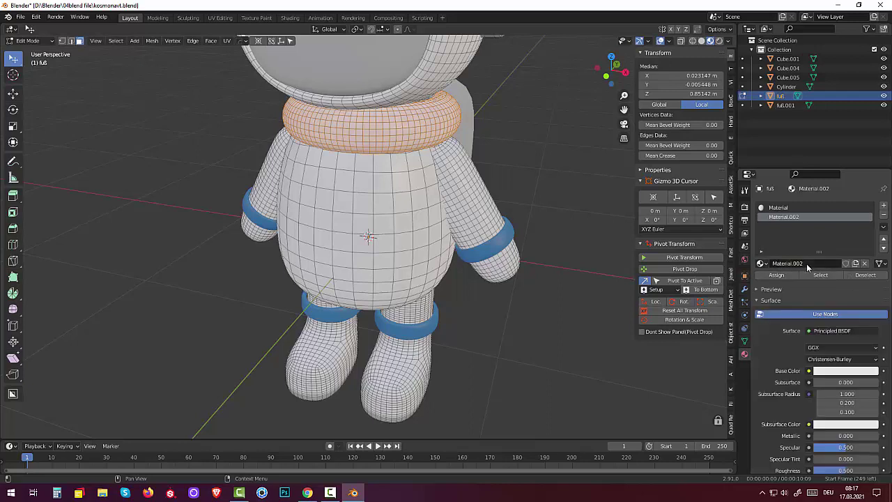
{"action": "left_click", "coordinate": [841, 370]}
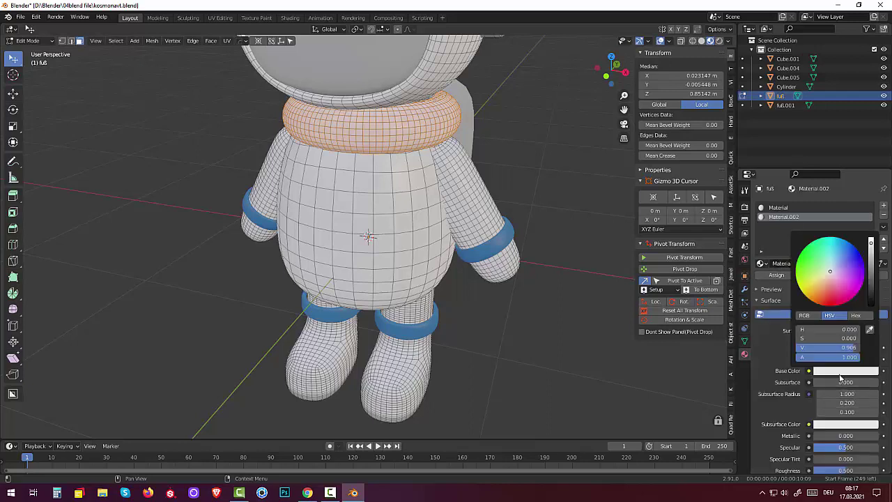
{"action": "left_click", "coordinate": [837, 246]}
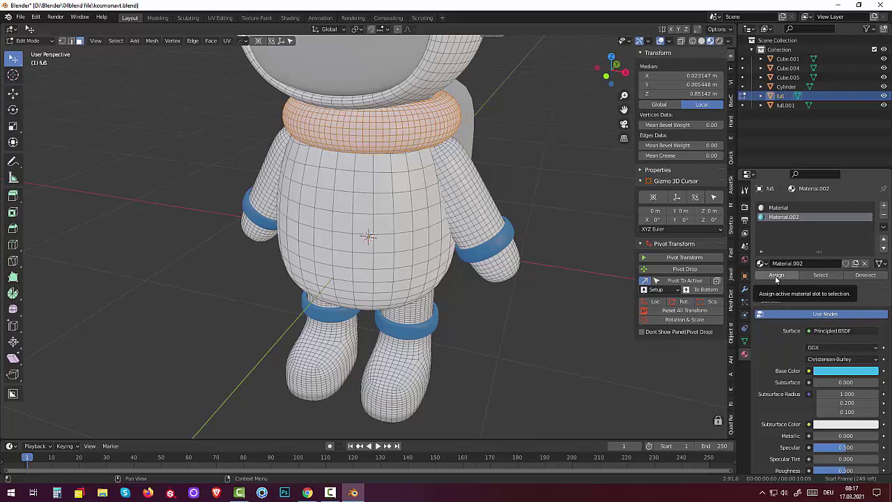
{"action": "left_click", "coordinate": [775, 275]}
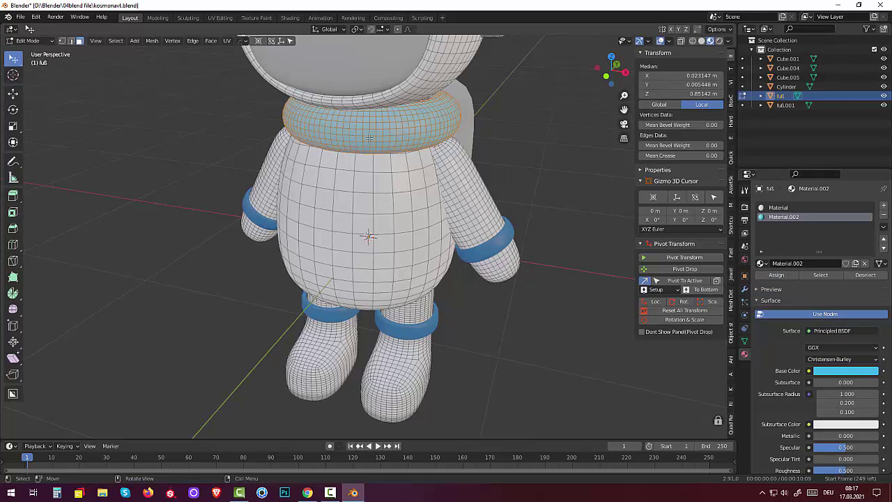
Switch the collar's slot to the blue Material.001 and deselect to check it.
{"action": "left_click", "coordinate": [761, 262]}
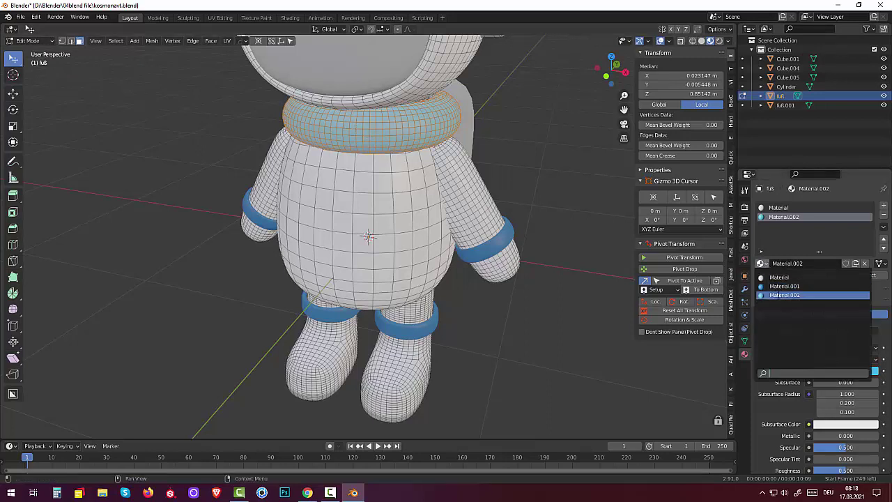
{"action": "left_click", "coordinate": [784, 285]}
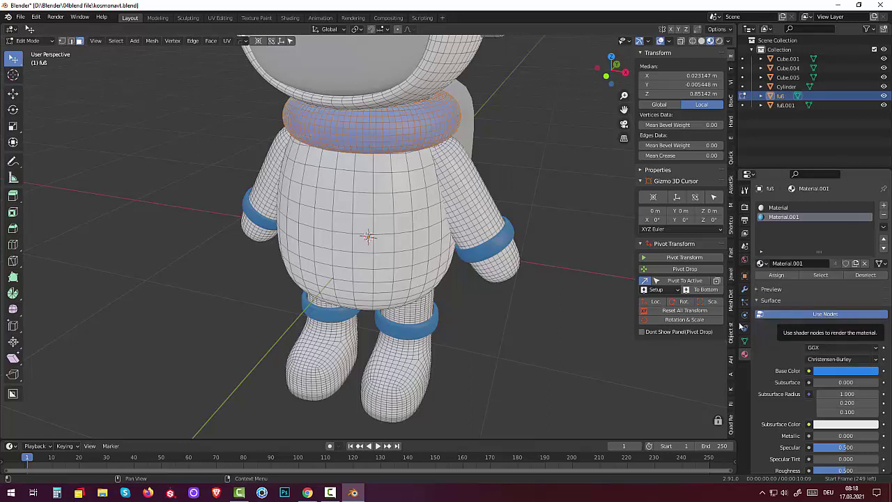
{"action": "left_click", "coordinate": [555, 330]}
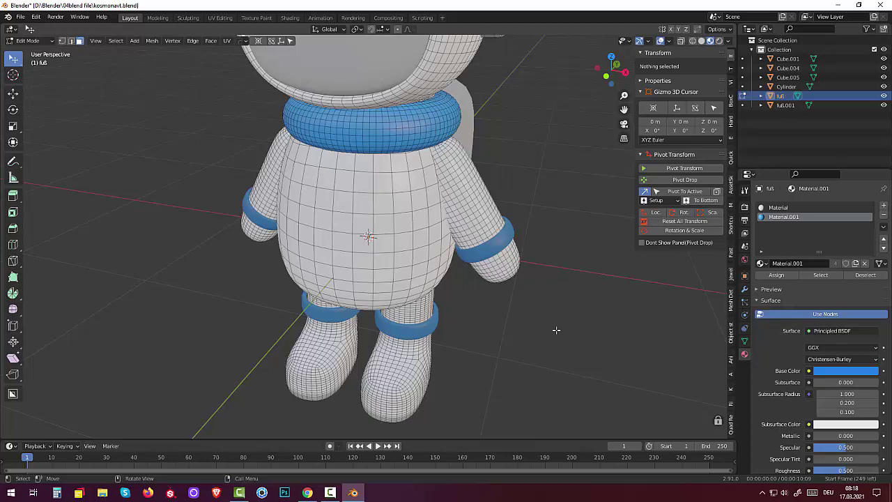
{"action": "middle_click_drag", "start_coordinate": [554, 204], "coordinate": [521, 249], "text": "alt"}
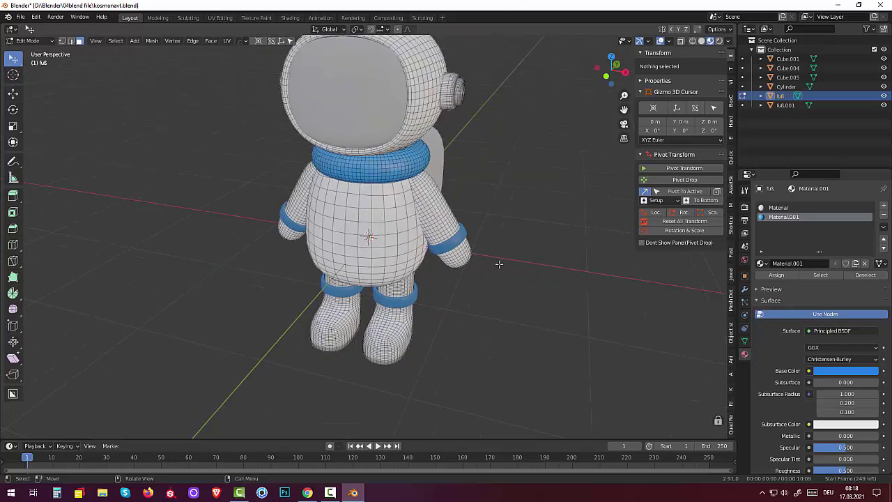
{"action": "scroll", "coordinate": [520, 248], "scroll_direction": "down", "scroll_amount": 3}
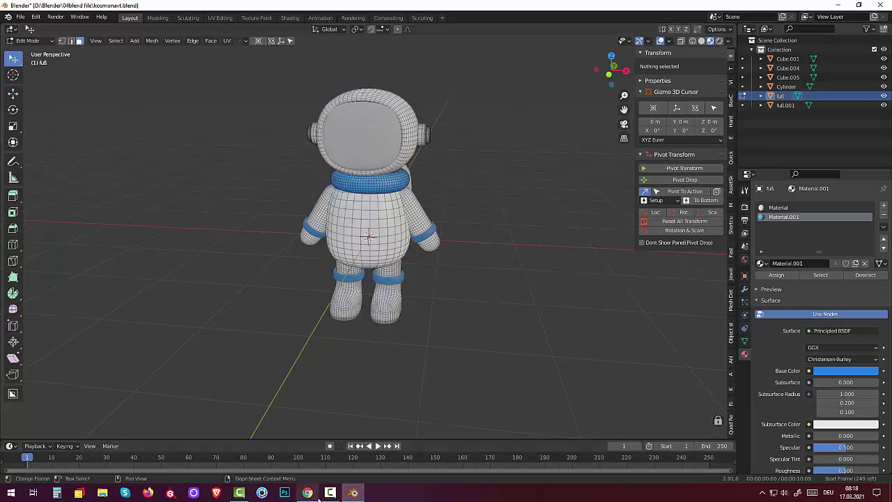
{"action": "mouse_move", "coordinate": [330, 492]}
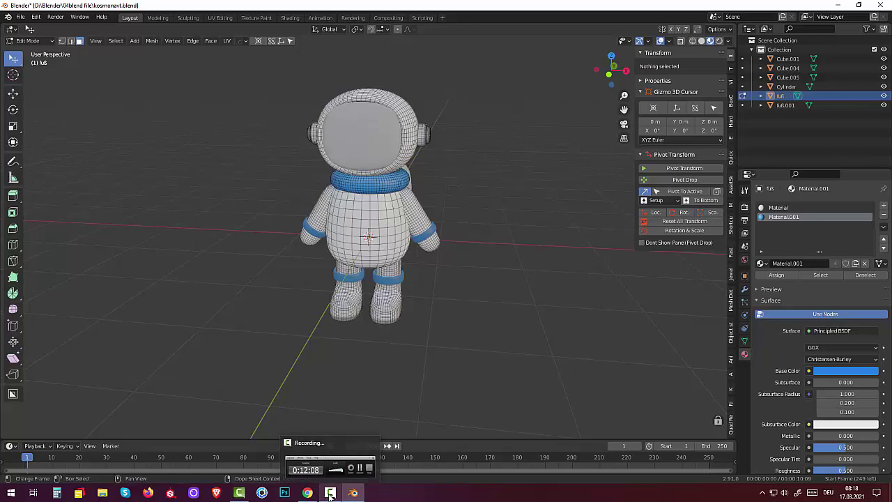
{"action": "left_click", "coordinate": [330, 492]}
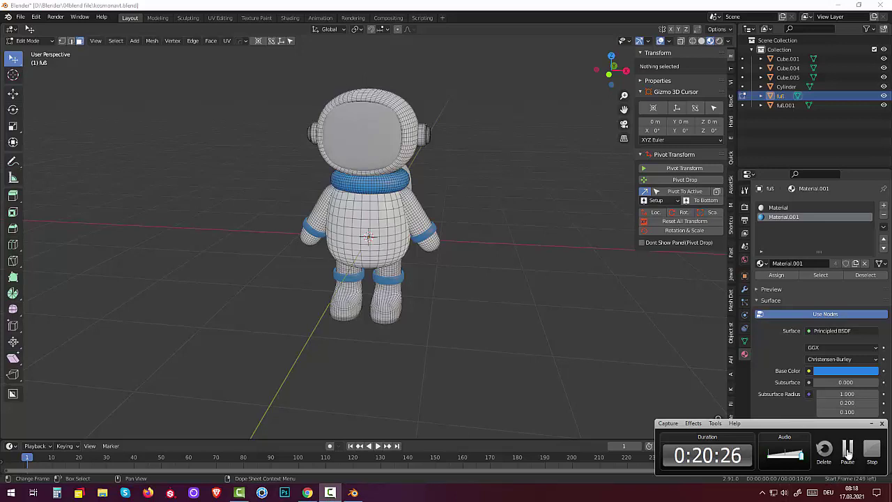
{"action": "left_click", "coordinate": [847, 451]}
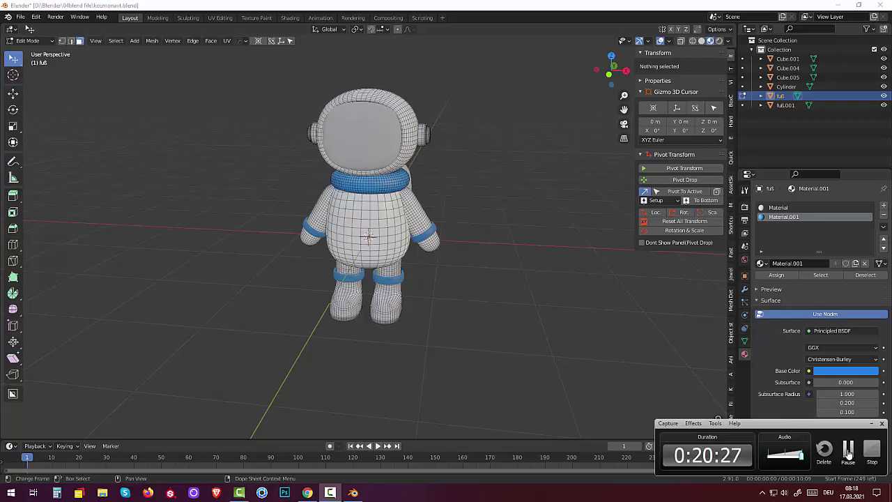
Save kosmonavt.obj via Wavefront OBJ export with OBJ Groups ticked, then Tab back to Object Mode.
{"action": "left_click", "coordinate": [20, 17]}
{"action": "mouse_move", "coordinate": [34, 151]}
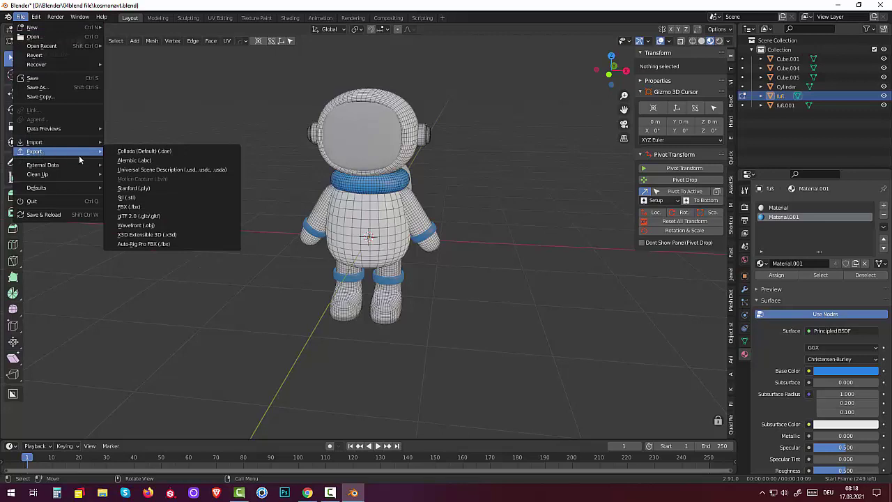
{"action": "left_click", "coordinate": [154, 225]}
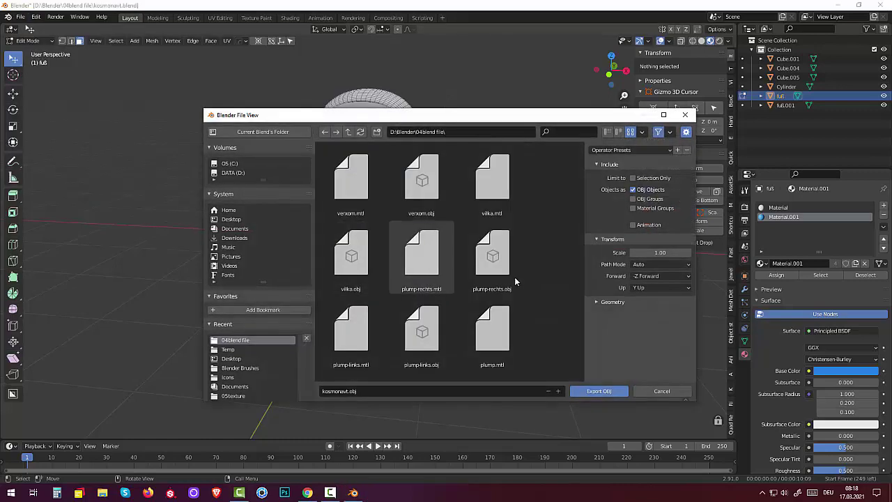
{"action": "left_click", "coordinate": [635, 200]}
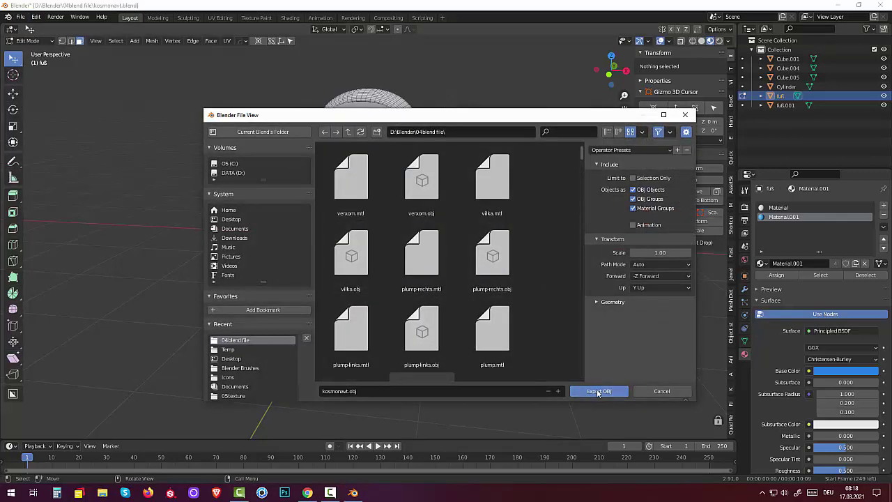
{"action": "left_click", "coordinate": [595, 390]}
{"action": "key", "text": "Tab"}
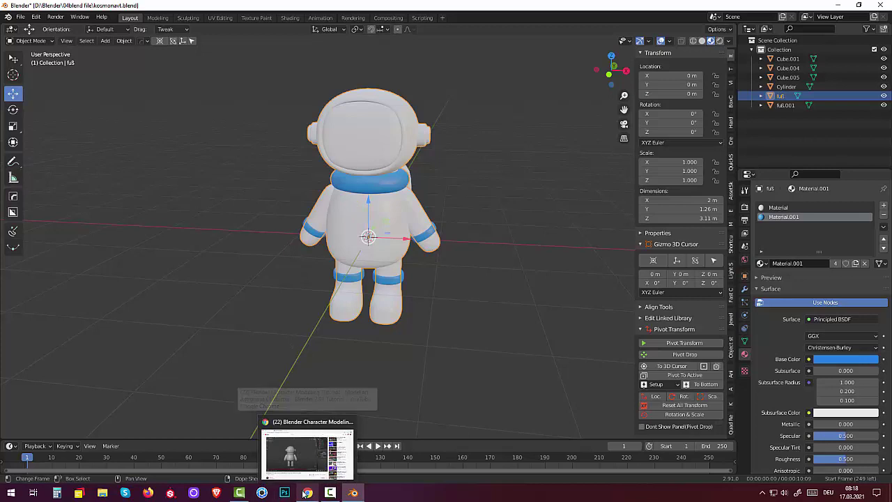
Give the helmet visor a new material with an orange base colour, then deselect it.
{"action": "left_click", "coordinate": [366, 129]}
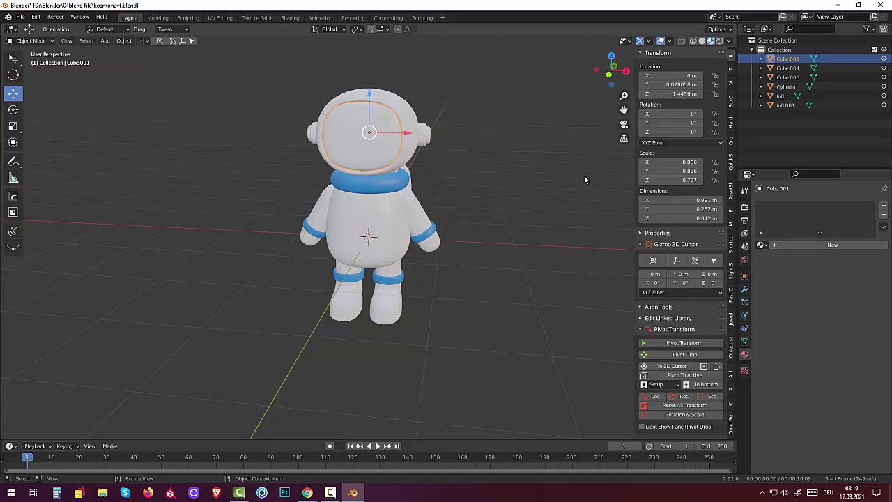
{"action": "left_click", "coordinate": [829, 244]}
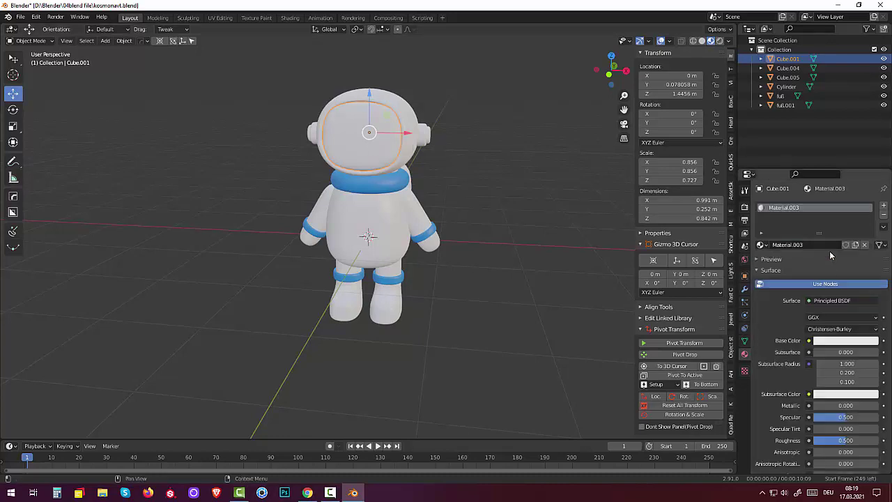
{"action": "left_click", "coordinate": [838, 340]}
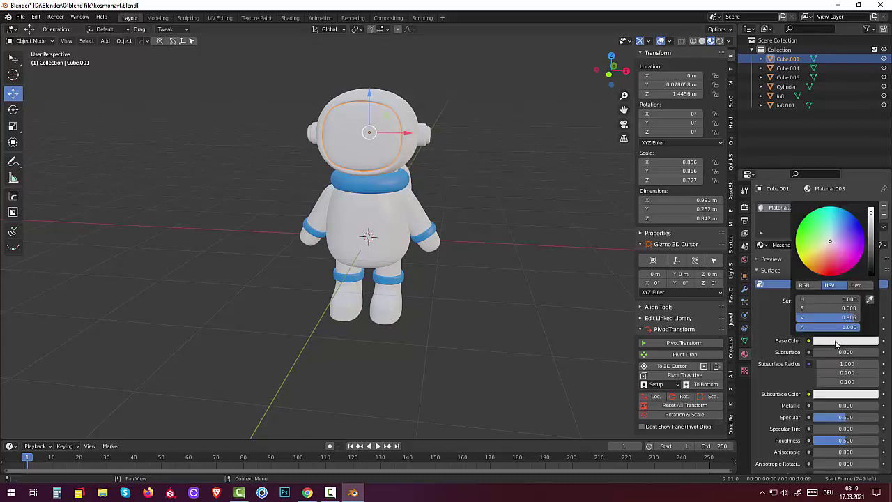
{"action": "left_click", "coordinate": [824, 218]}
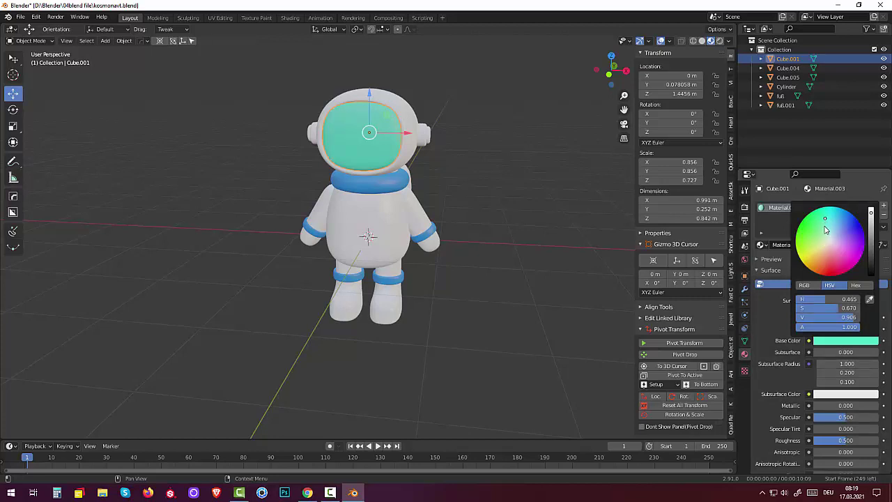
{"action": "left_click", "coordinate": [820, 247]}
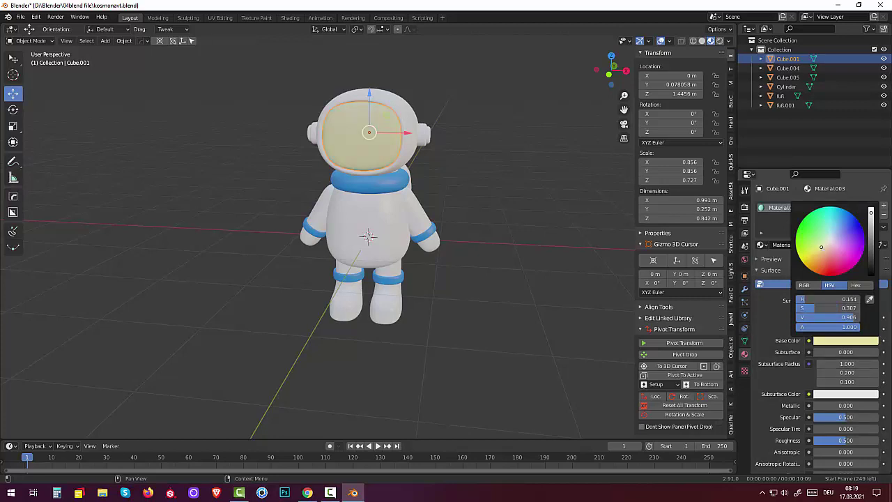
{"action": "left_click", "coordinate": [824, 253]}
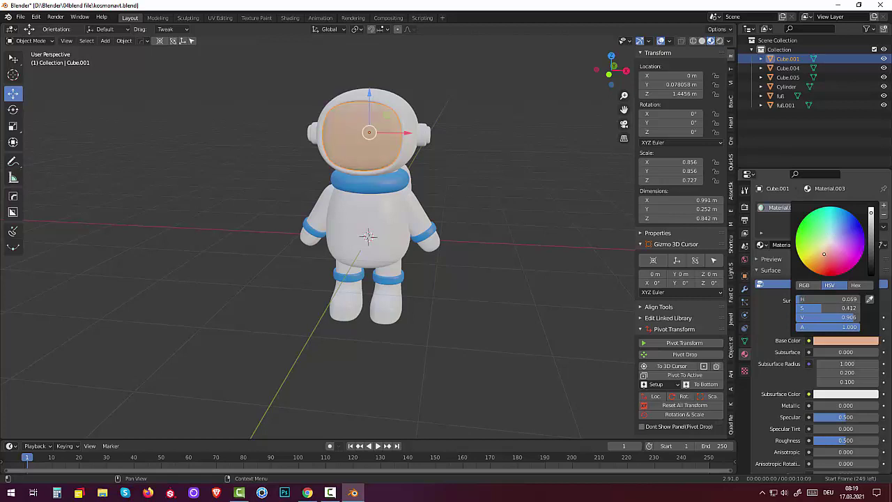
{"action": "left_click_drag", "start_coordinate": [829, 259], "coordinate": [822, 261]}
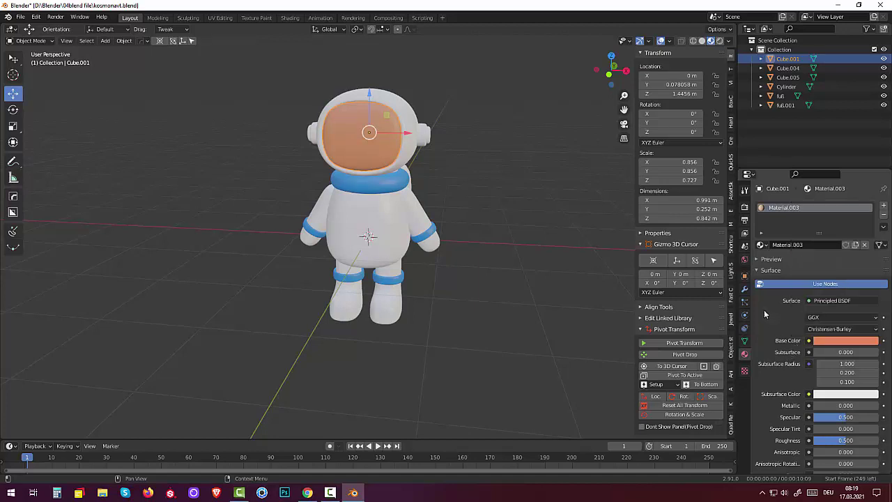
{"action": "left_click", "coordinate": [496, 244]}
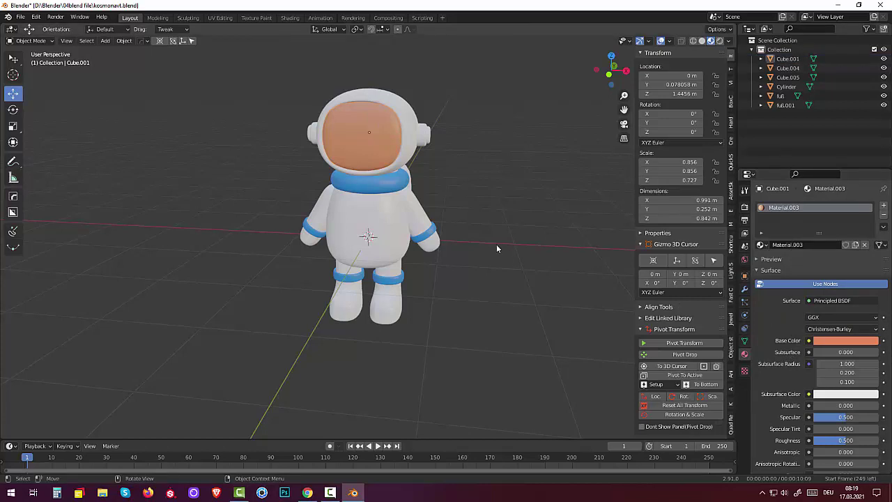
Re-export the astronaut as Wavefront OBJ kosmonavt.obj and switch over to KeyShot.
{"action": "left_click", "coordinate": [20, 16]}
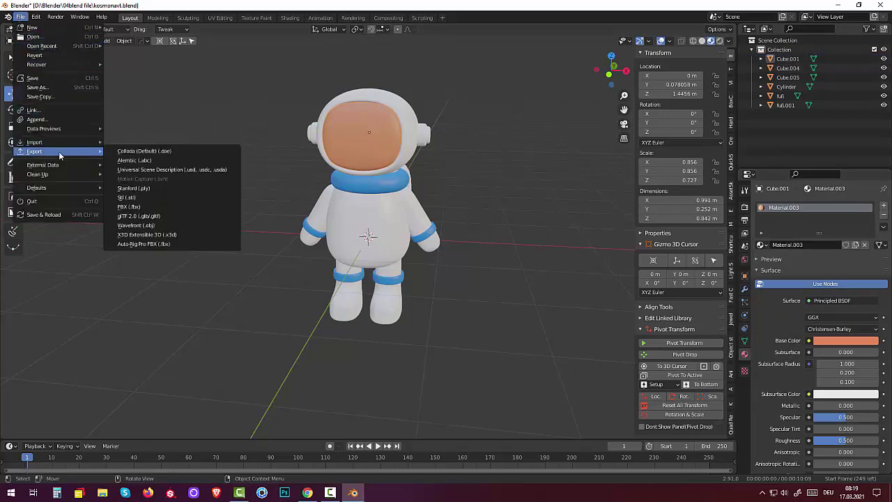
{"action": "left_click", "coordinate": [136, 225]}
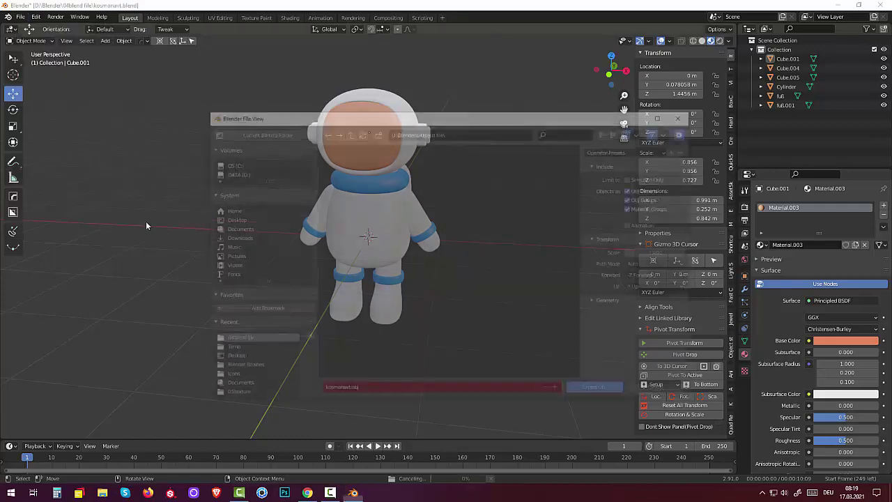
{"action": "left_click", "coordinate": [594, 390]}
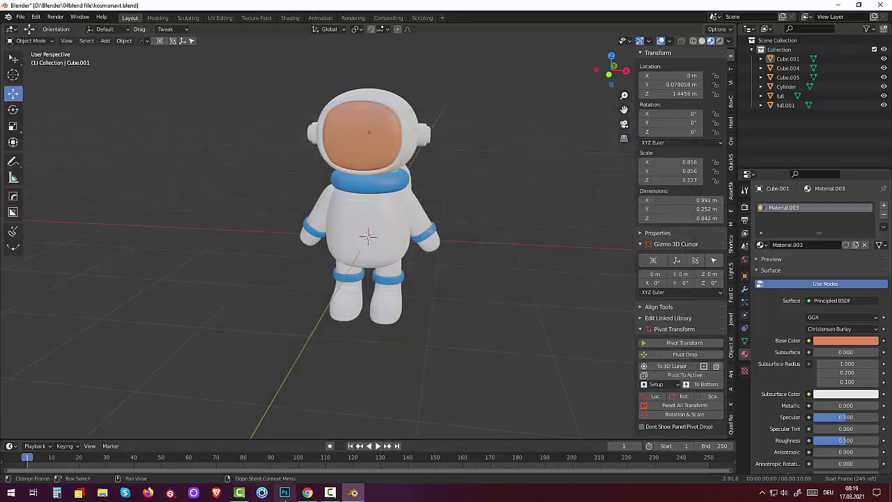
{"action": "left_click", "coordinate": [261, 493]}
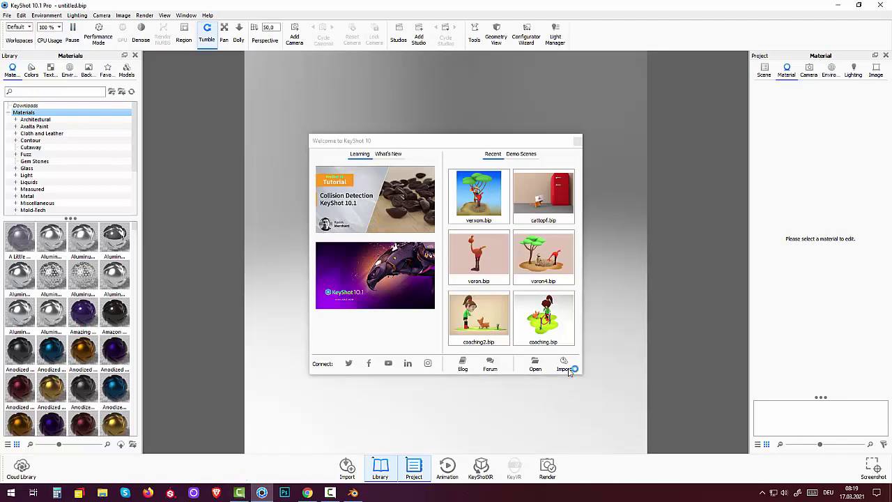
Import kosmonavt.obj from the KeyShot Welcome window into the scene.
{"action": "left_click", "coordinate": [564, 367]}
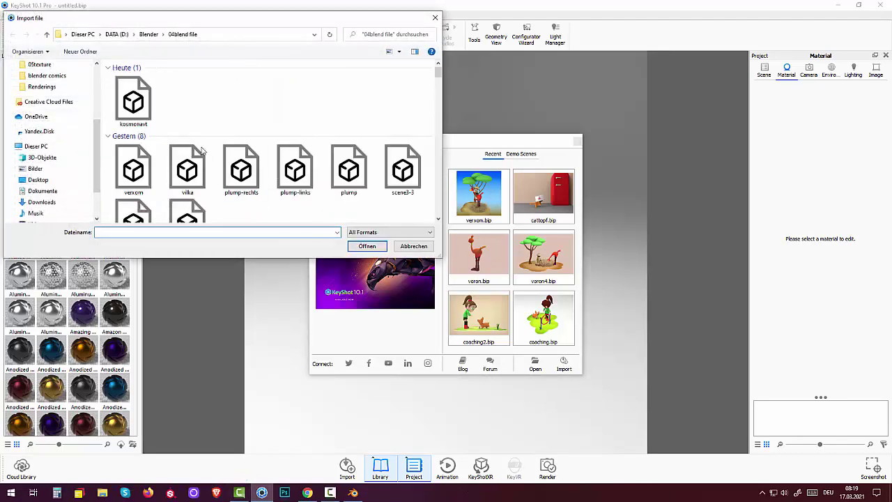
{"action": "left_click", "coordinate": [135, 102]}
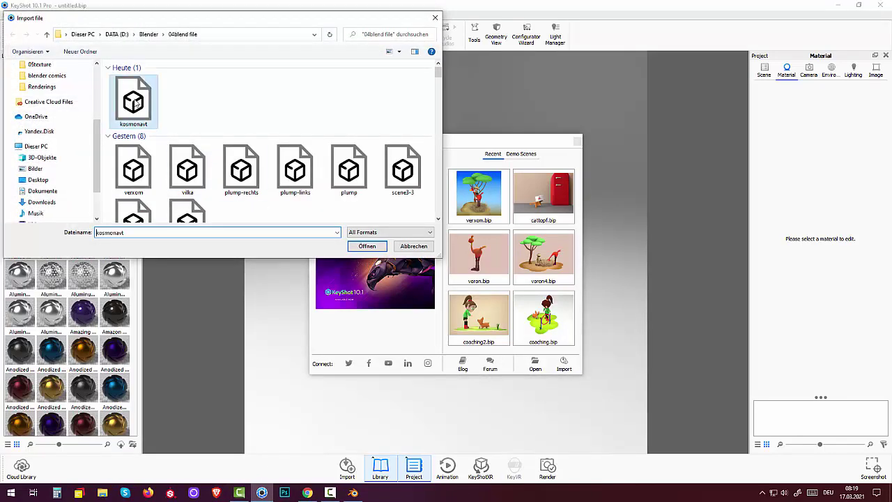
{"action": "left_click", "coordinate": [359, 248]}
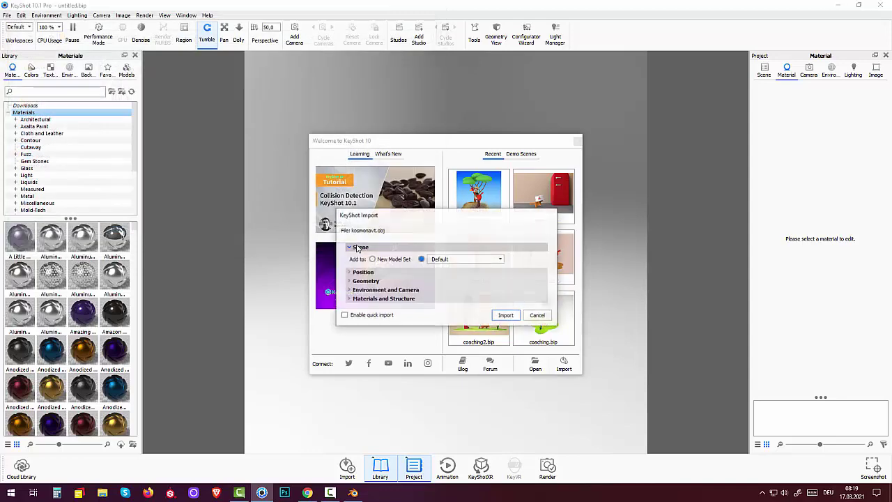
{"action": "left_click", "coordinate": [506, 315]}
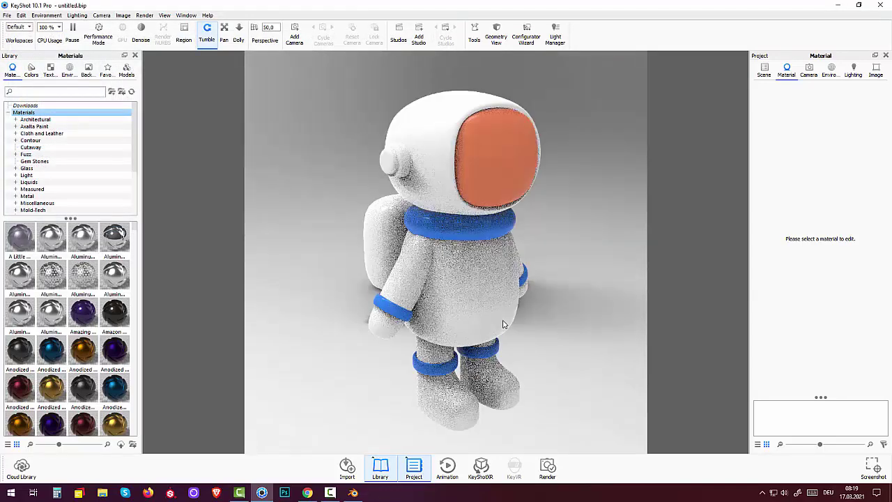
Raise the white suit material's refractive index to 1.602.
{"action": "left_click_drag", "start_coordinate": [481, 316], "coordinate": [416, 309]}
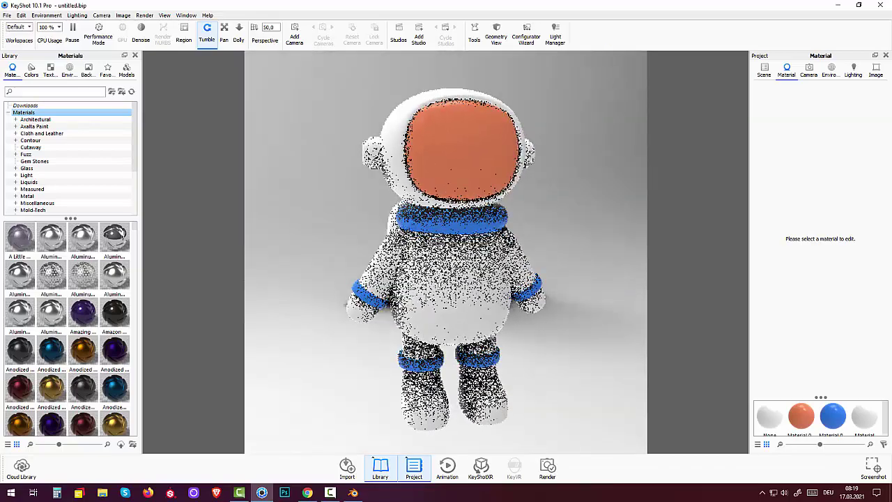
{"action": "scroll", "coordinate": [417, 311], "scroll_direction": "up", "scroll_amount": 2}
{"action": "scroll", "coordinate": [418, 310], "scroll_direction": "up", "scroll_amount": 2}
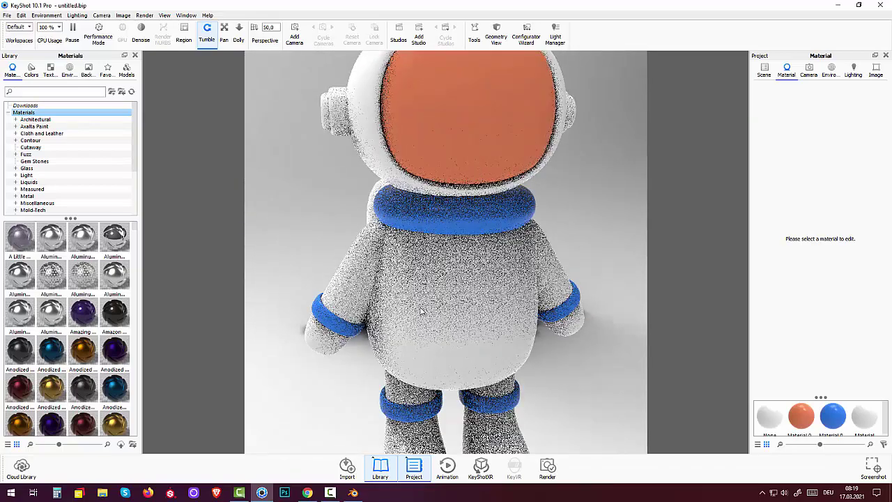
{"action": "scroll", "coordinate": [420, 307], "scroll_direction": "down", "scroll_amount": 5}
{"action": "left_click_drag", "start_coordinate": [565, 307], "coordinate": [535, 282]}
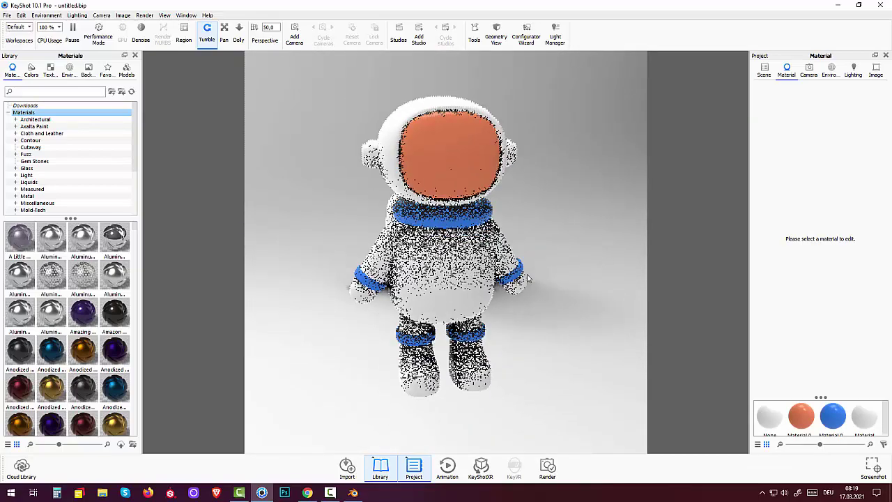
{"action": "double_click", "coordinate": [450, 278]}
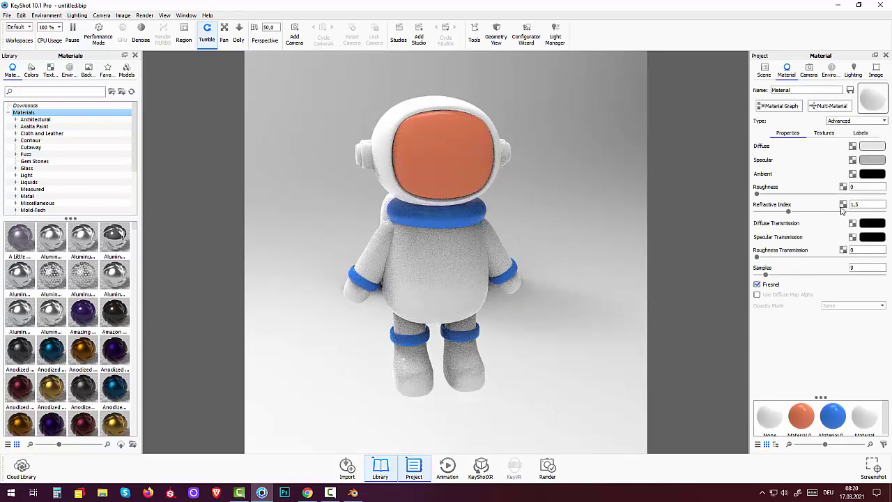
{"action": "left_click_drag", "start_coordinate": [788, 212], "coordinate": [794, 212]}
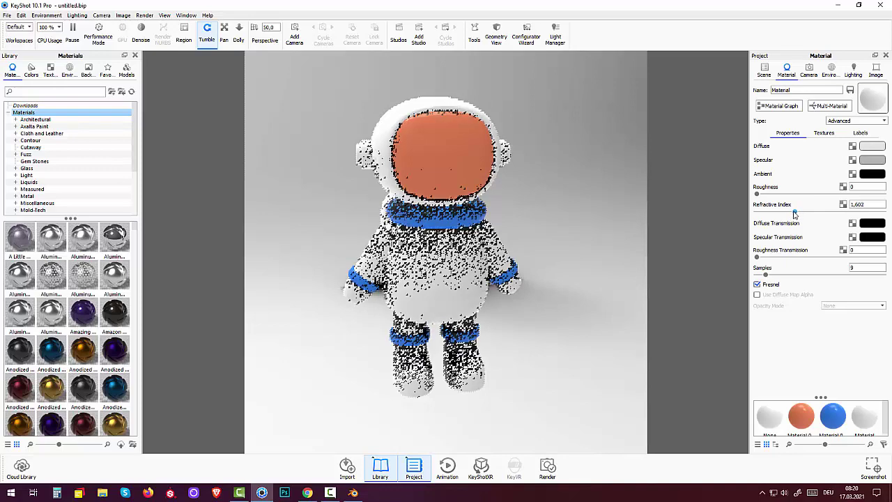
Make the visor a Metal material with a lighter orange colour.
{"action": "double_click", "coordinate": [467, 175]}
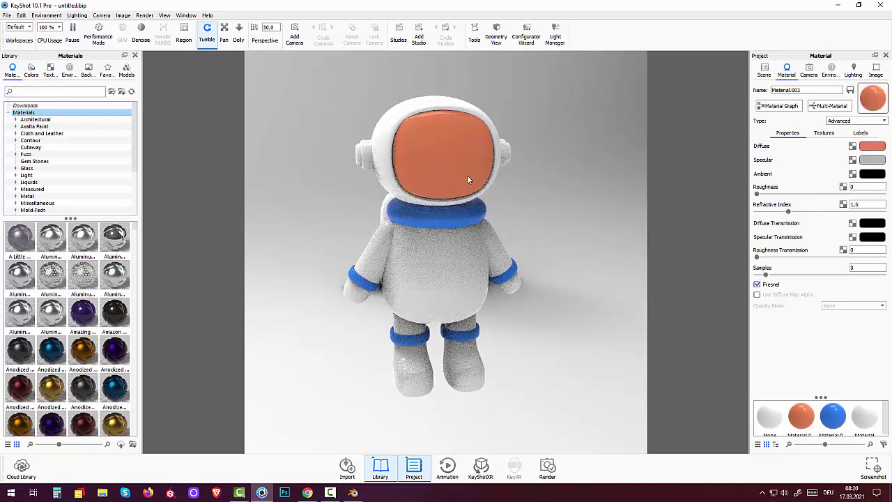
{"action": "left_click", "coordinate": [834, 133]}
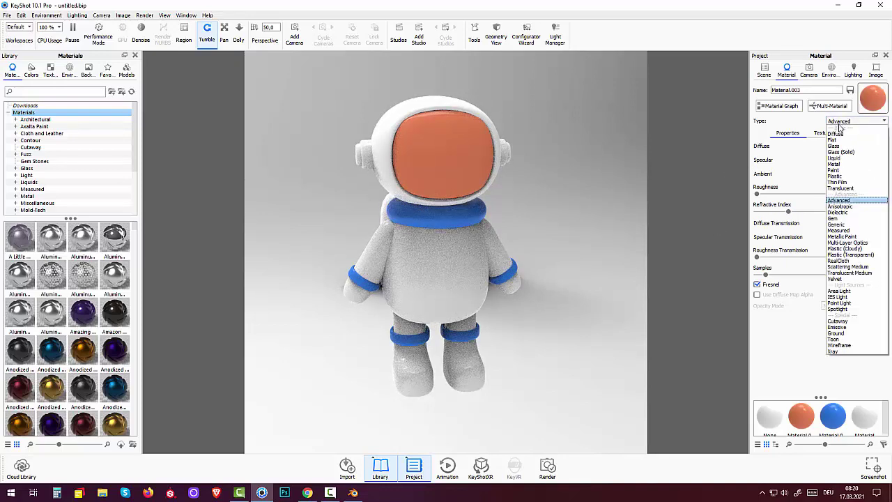
{"action": "key", "text": "Escape"}
{"action": "left_click", "coordinate": [849, 171]}
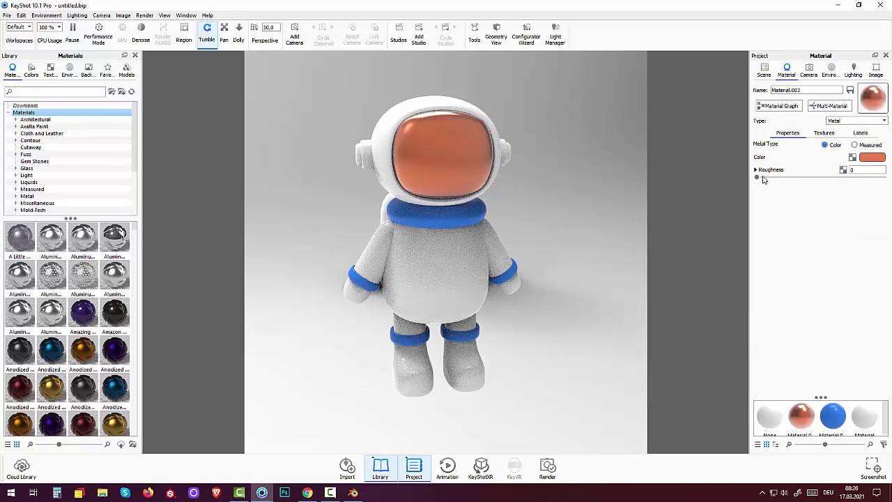
{"action": "left_click", "coordinate": [864, 159]}
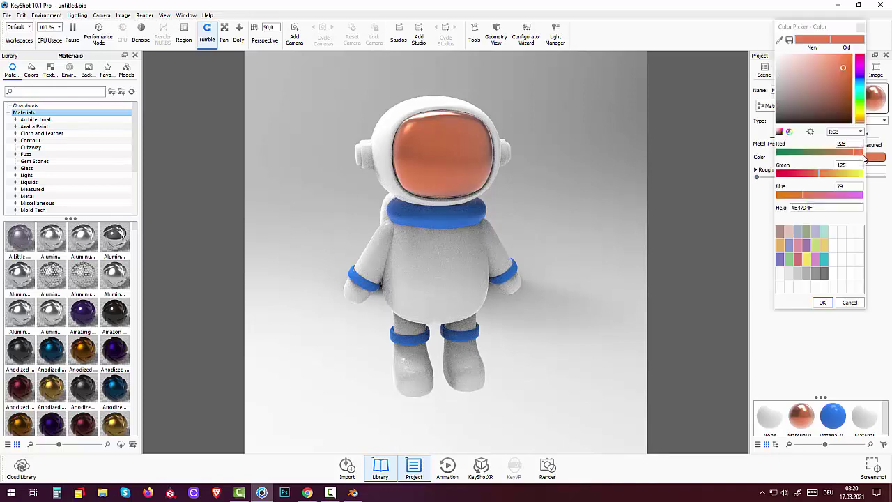
{"action": "mouse_move", "coordinate": [839, 72]}
{"action": "left_mouse_down"}
{"action": "mouse_move", "coordinate": [838, 64]}
{"action": "mouse_move", "coordinate": [846, 73]}
{"action": "mouse_move", "coordinate": [847, 65]}
{"action": "left_mouse_up"}
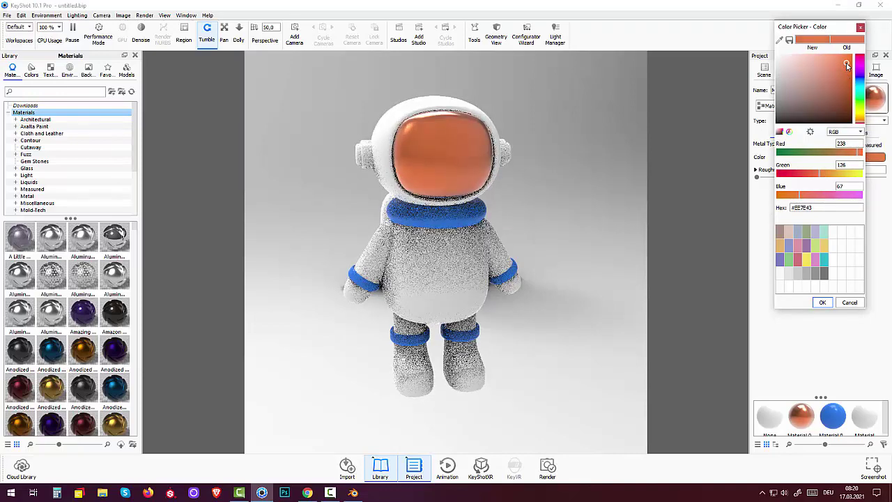
{"action": "left_click", "coordinate": [822, 303]}
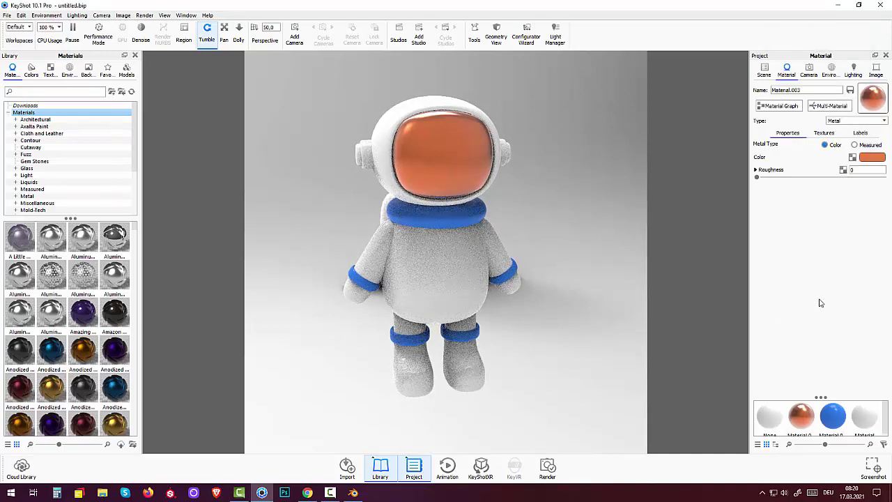
Open the blue ring material and reframe the view around the astronaut.
{"action": "left_click_drag", "start_coordinate": [528, 257], "coordinate": [508, 239]}
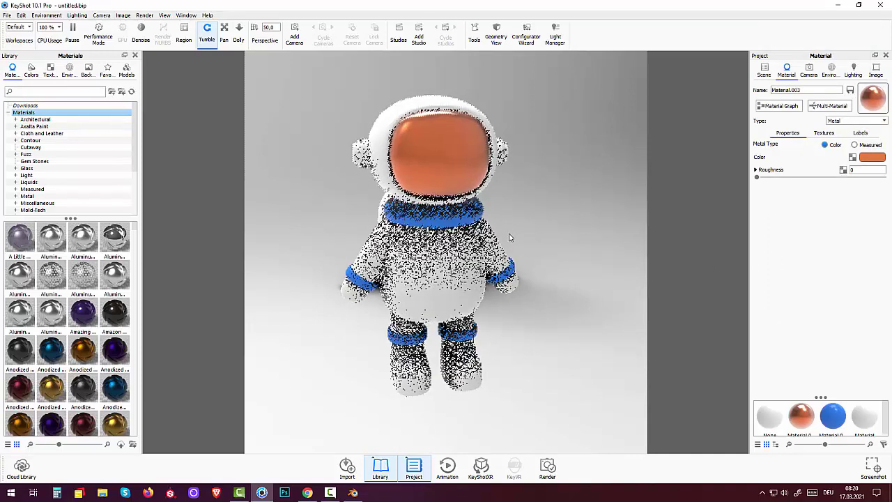
{"action": "double_click", "coordinate": [443, 208]}
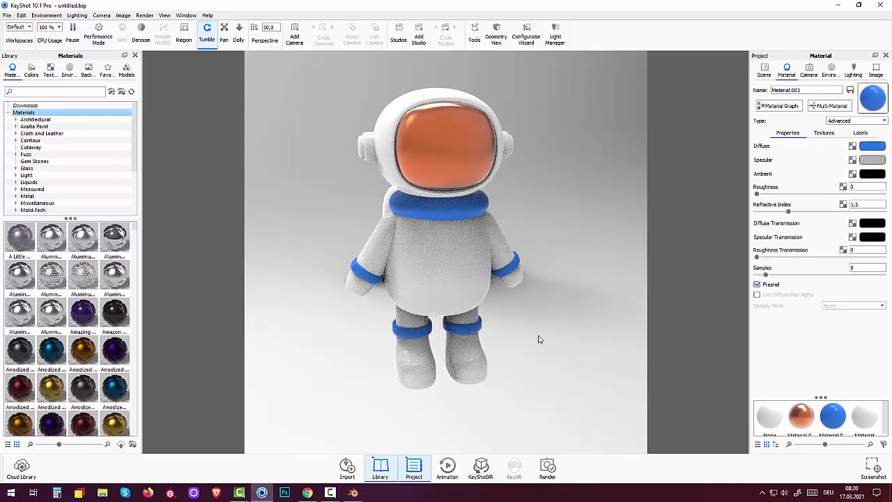
{"action": "mouse_move", "coordinate": [541, 355]}
{"action": "left_mouse_down"}
{"action": "mouse_move", "coordinate": [498, 326]}
{"action": "mouse_move", "coordinate": [738, 320]}
{"action": "mouse_move", "coordinate": [502, 319]}
{"action": "left_mouse_up"}
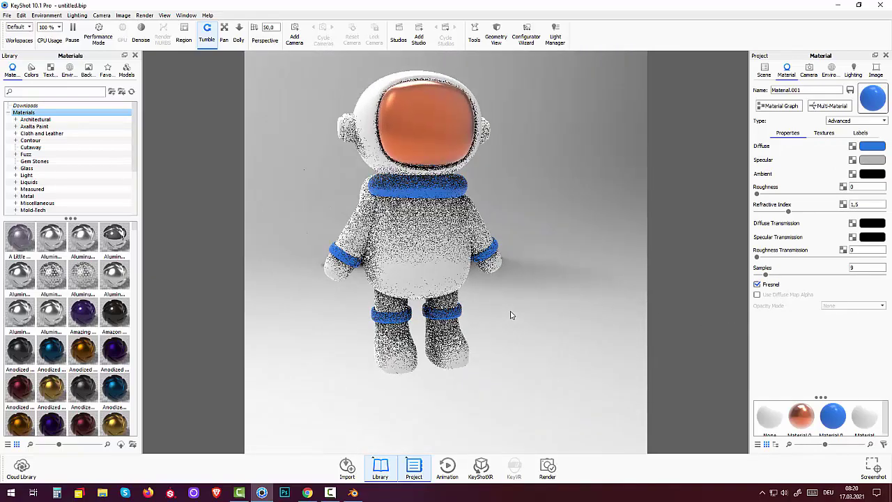
{"action": "scroll", "coordinate": [510, 315], "scroll_direction": "up", "scroll_amount": 2}
{"action": "scroll", "coordinate": [509, 313], "scroll_direction": "up", "scroll_amount": 2}
{"action": "scroll", "coordinate": [508, 313], "scroll_direction": "up", "scroll_amount": 2}
{"action": "scroll", "coordinate": [503, 308], "scroll_direction": "down", "scroll_amount": 6}
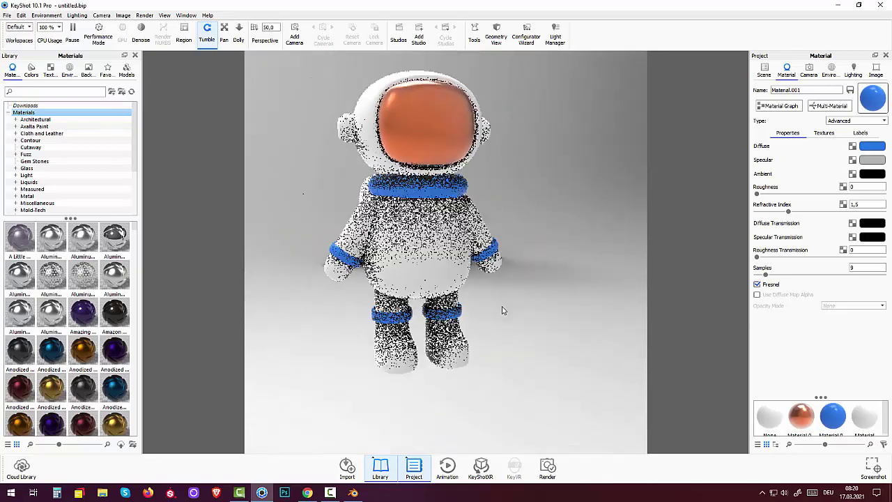
{"action": "scroll", "coordinate": [503, 310], "scroll_direction": "down", "scroll_amount": 2}
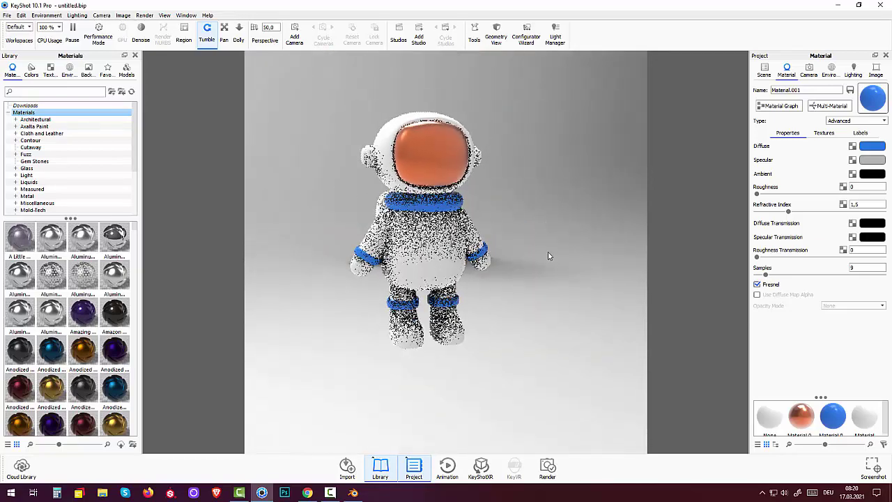
{"action": "middle_click_drag", "start_coordinate": [547, 252], "coordinate": [557, 268]}
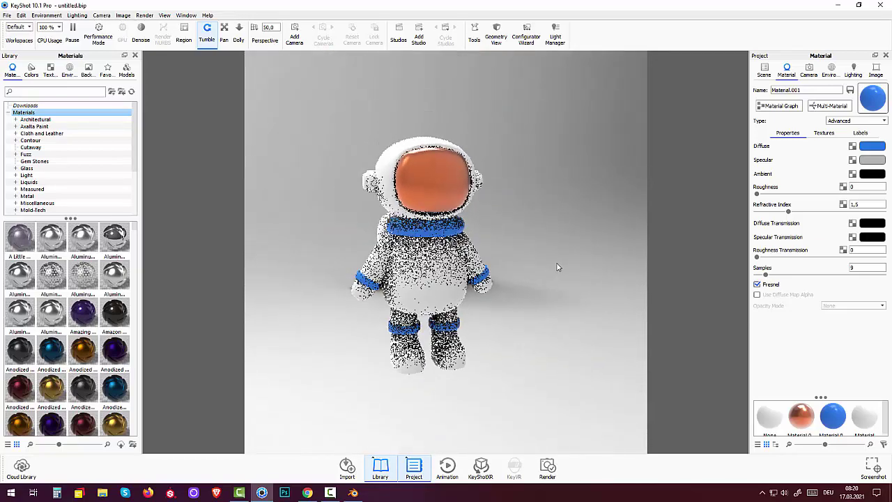
Apply the Los Angeles Sunrise 4K sun-and-sky environment to the scene.
{"action": "left_click", "coordinate": [831, 71]}
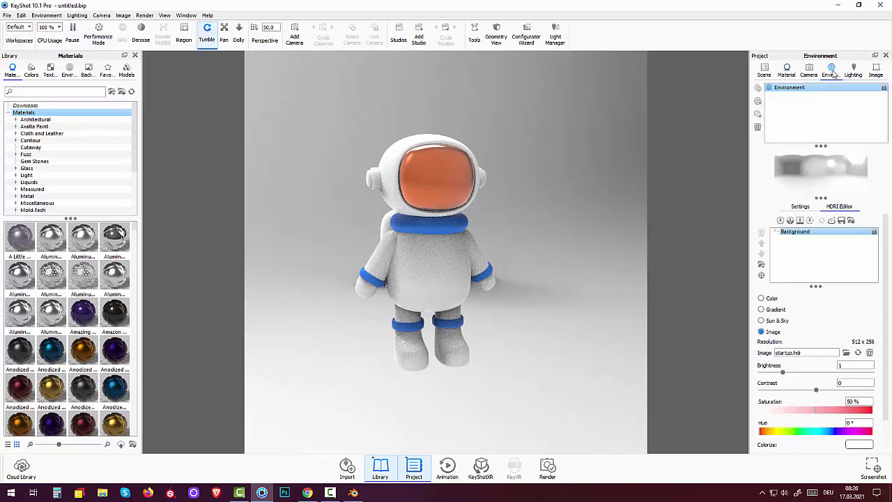
{"action": "left_click", "coordinate": [69, 71]}
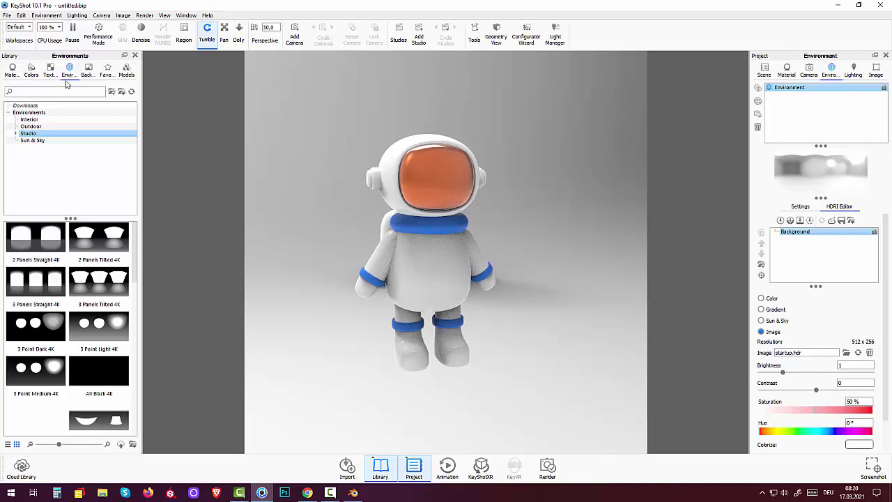
{"action": "left_click", "coordinate": [28, 142]}
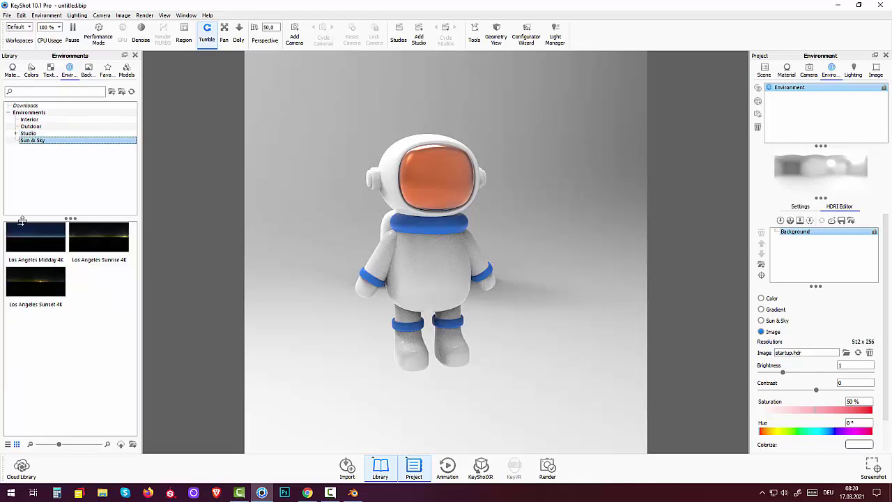
{"action": "double_click", "coordinate": [31, 238]}
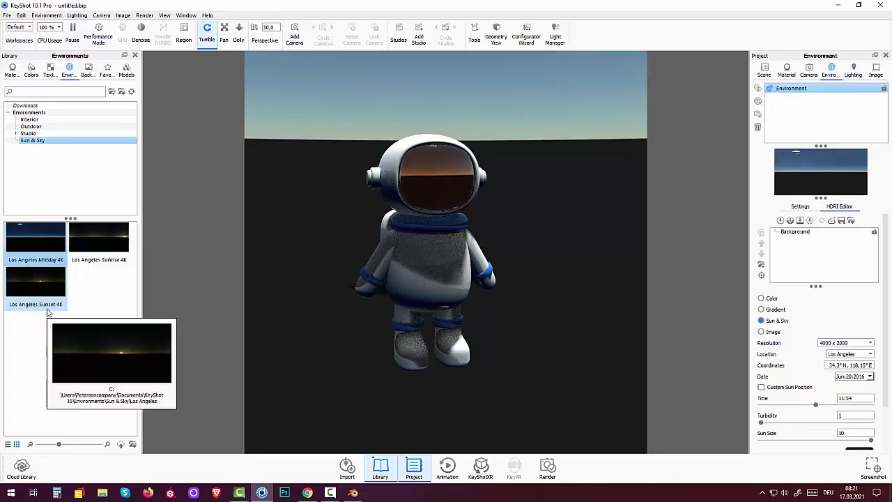
{"action": "double_click", "coordinate": [102, 238]}
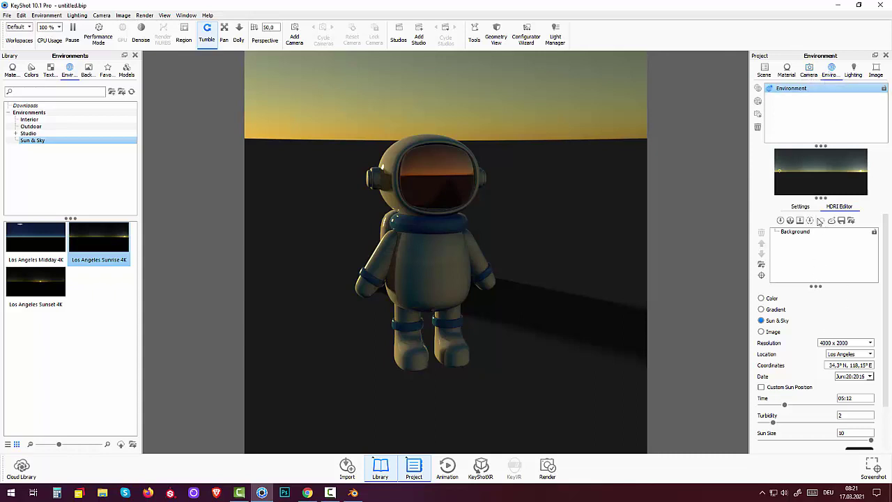
Rotate the environment to 302.5° and raise its brightness to 1.016.
{"action": "scroll", "coordinate": [815, 361], "scroll_direction": "down", "scroll_amount": 3}
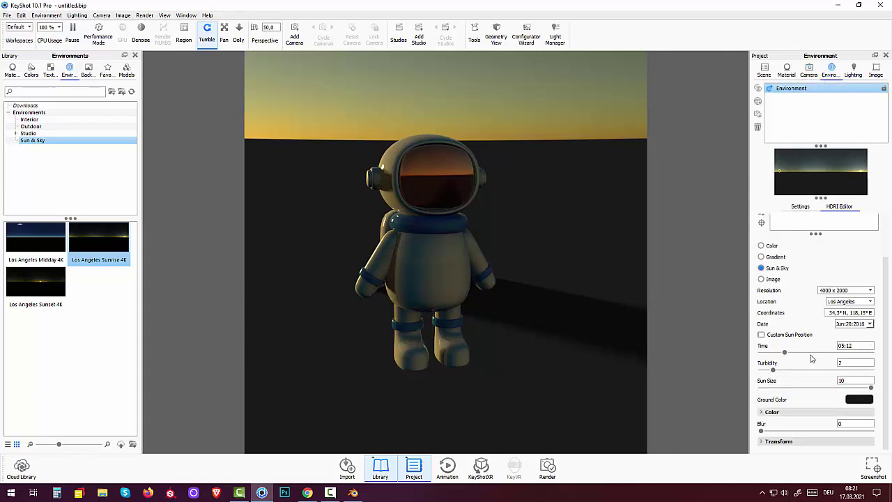
{"action": "scroll", "coordinate": [811, 358], "scroll_direction": "up", "scroll_amount": 3}
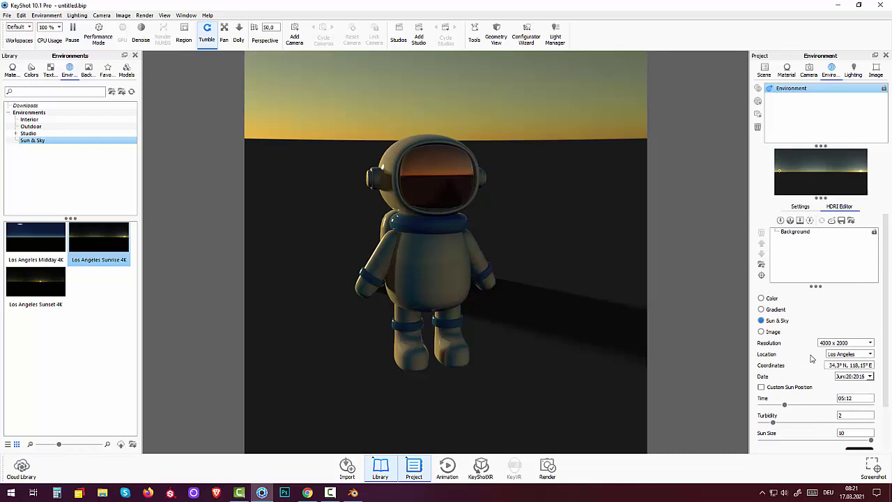
{"action": "left_click", "coordinate": [801, 207]}
{"action": "mouse_move", "coordinate": [817, 326]}
{"action": "left_mouse_down"}
{"action": "mouse_move", "coordinate": [730, 331]}
{"action": "mouse_move", "coordinate": [789, 335]}
{"action": "left_mouse_up"}
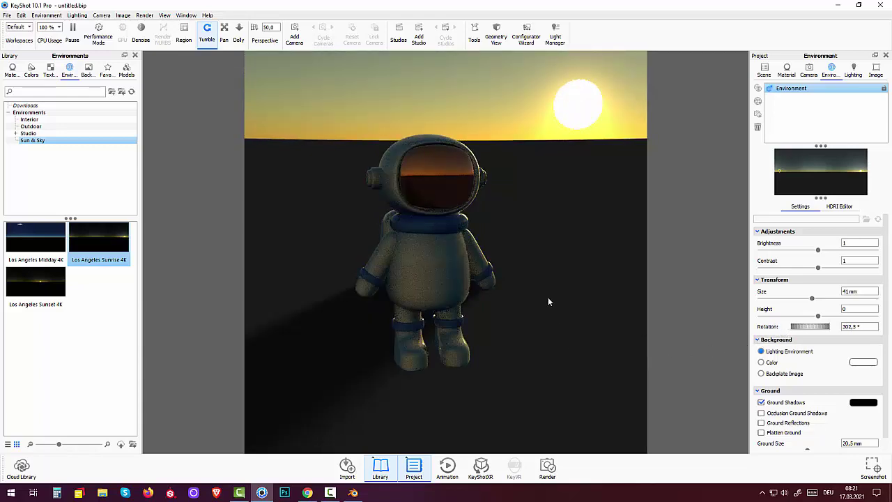
{"action": "mouse_move", "coordinate": [520, 355]}
{"action": "left_mouse_down"}
{"action": "mouse_move", "coordinate": [106, 312]}
{"action": "mouse_move", "coordinate": [194, 339]}
{"action": "mouse_move", "coordinate": [483, 365]}
{"action": "left_mouse_up"}
{"action": "mouse_move", "coordinate": [519, 329]}
{"action": "left_mouse_down"}
{"action": "mouse_move", "coordinate": [525, 334]}
{"action": "mouse_move", "coordinate": [515, 340]}
{"action": "left_mouse_up"}
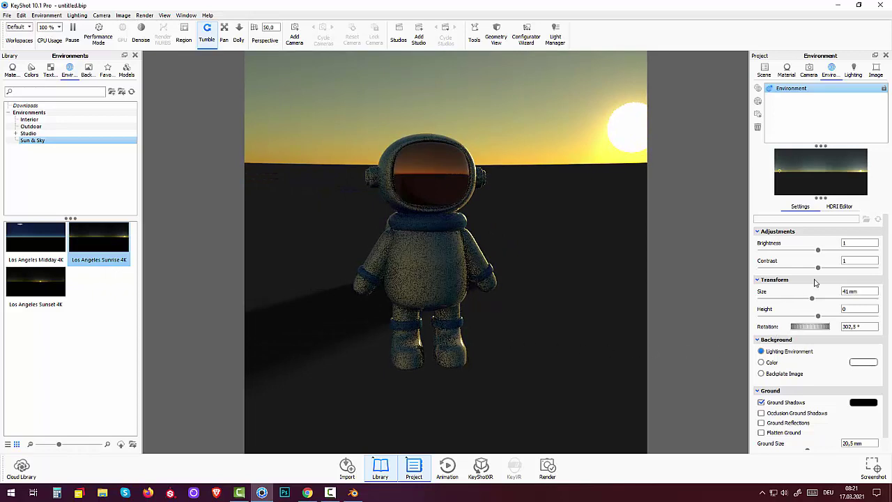
{"action": "mouse_move", "coordinate": [818, 250]}
{"action": "left_mouse_down"}
{"action": "mouse_move", "coordinate": [844, 250]}
{"action": "mouse_move", "coordinate": [799, 252]}
{"action": "mouse_move", "coordinate": [821, 253]}
{"action": "left_mouse_up"}
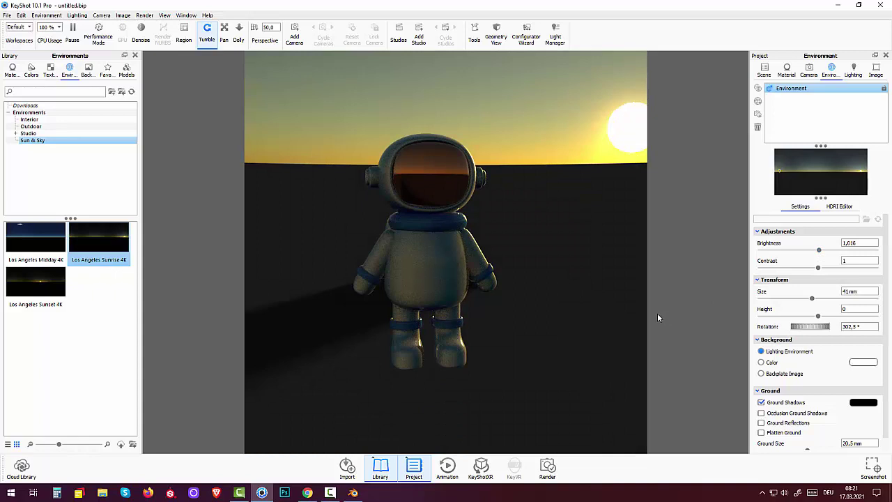
Lift the astronaut off the ground to Translate Y 0.945 mm with Move Part.
{"action": "double_click", "coordinate": [424, 261]}
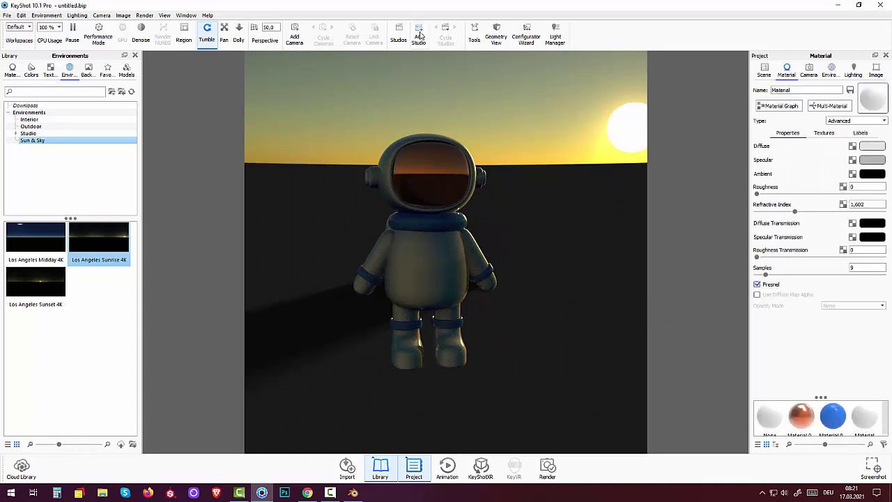
{"action": "right_click", "coordinate": [426, 249]}
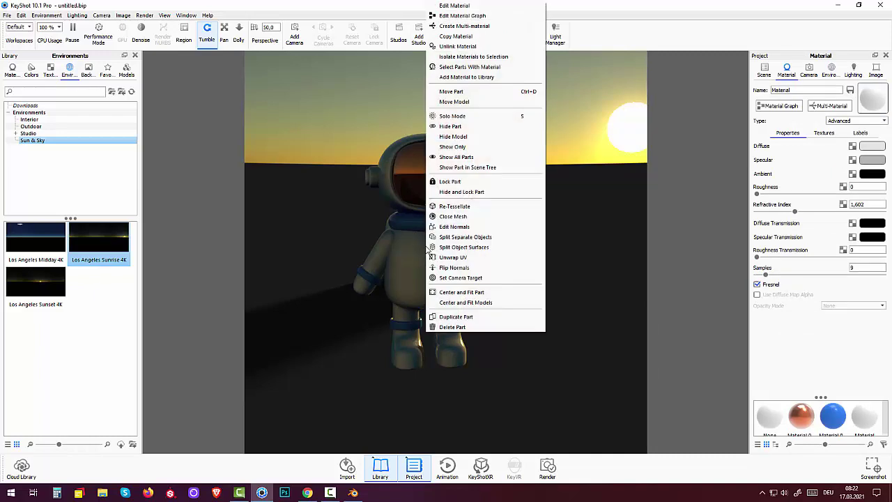
{"action": "left_click", "coordinate": [463, 103]}
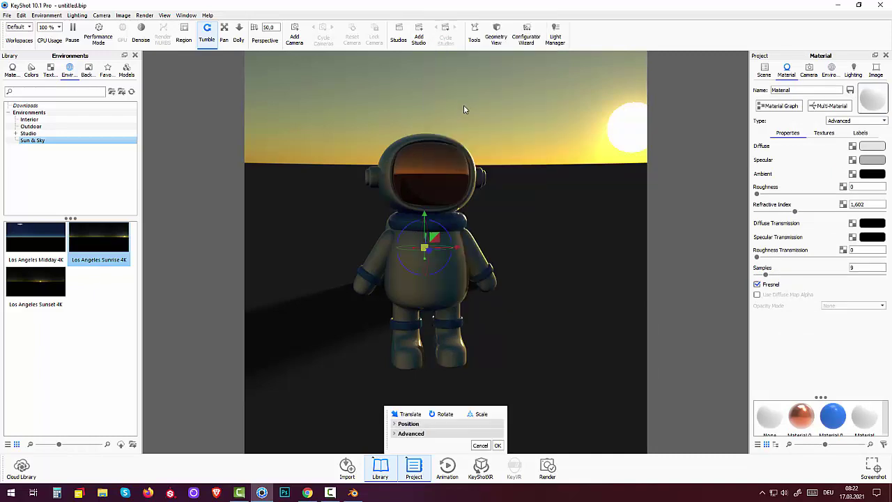
{"action": "mouse_move", "coordinate": [423, 213]}
{"action": "left_mouse_down"}
{"action": "mouse_move", "coordinate": [425, 144]}
{"action": "mouse_move", "coordinate": [559, 221]}
{"action": "left_mouse_up"}
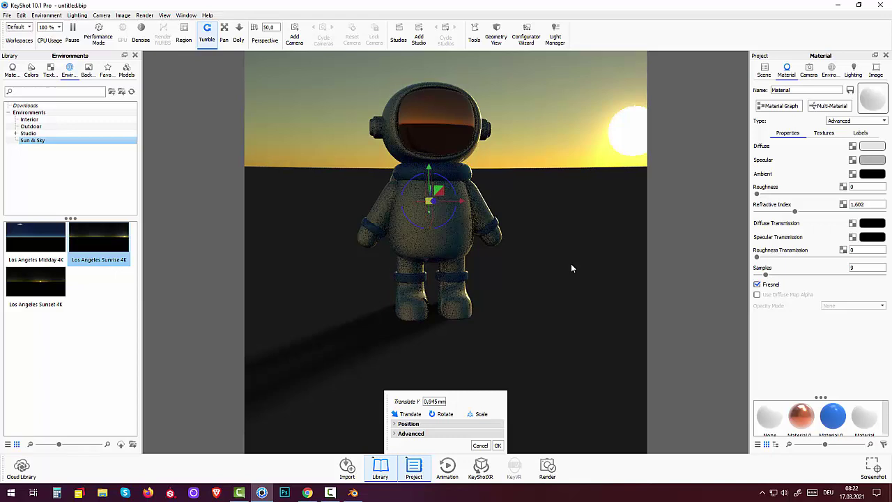
{"action": "left_click_drag", "start_coordinate": [571, 263], "coordinate": [558, 284]}
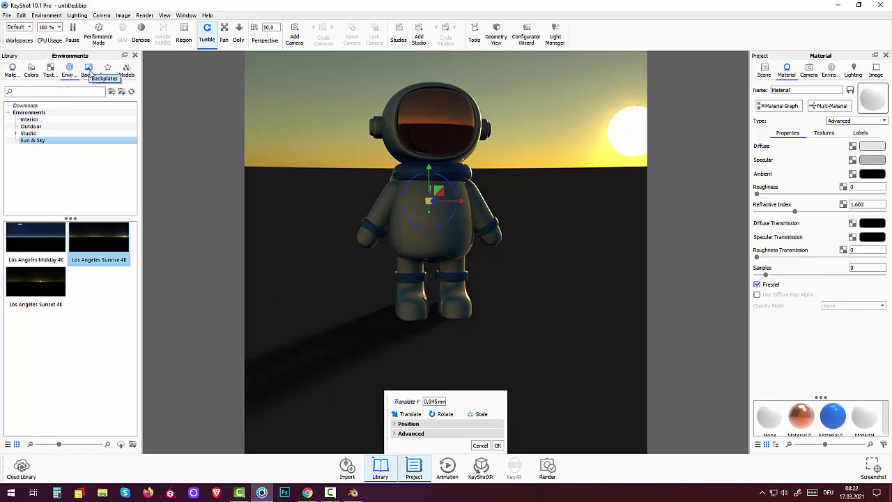
Show the Outdoor environments folder in the library.
{"action": "left_click", "coordinate": [89, 71]}
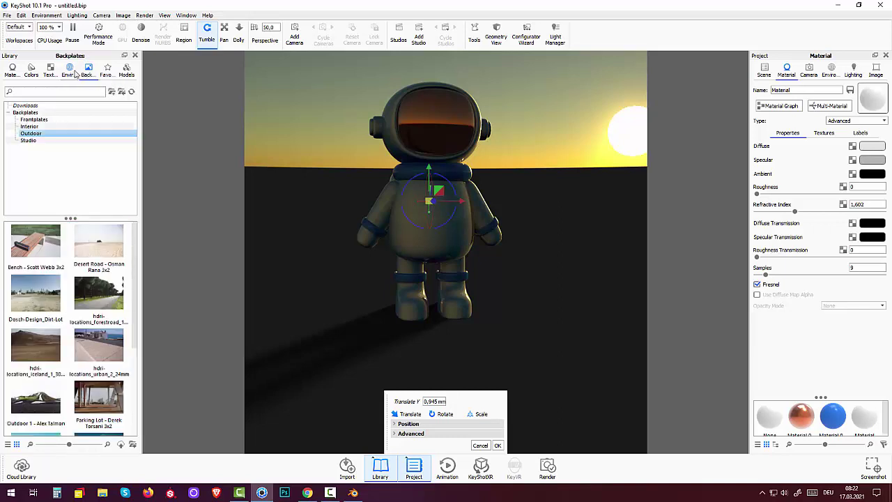
{"action": "left_click", "coordinate": [70, 71]}
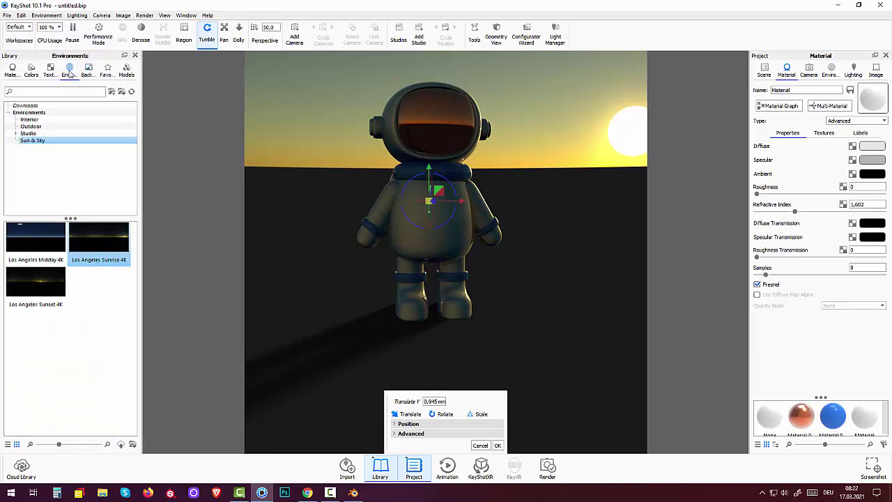
{"action": "left_click", "coordinate": [32, 128]}
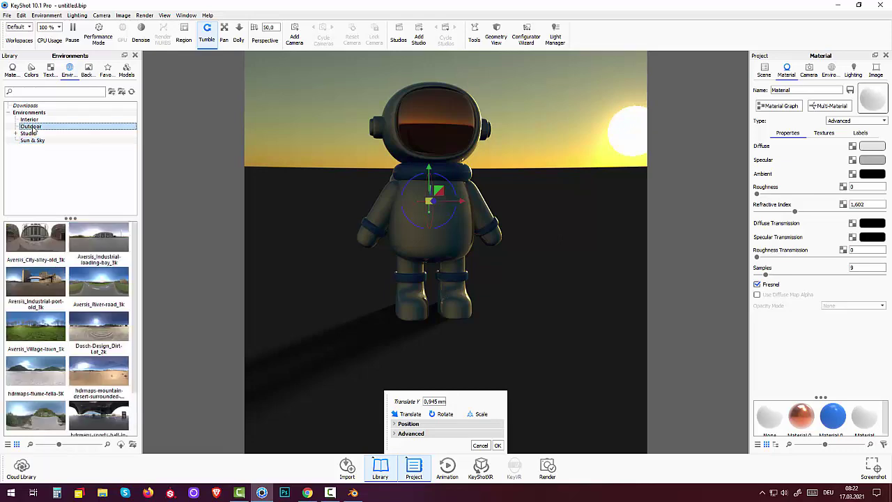
Apply the hdrmaps mountain desert HDRI, then set body diffuse to white and refractive index to 1.176.
{"action": "double_click", "coordinate": [99, 376]}
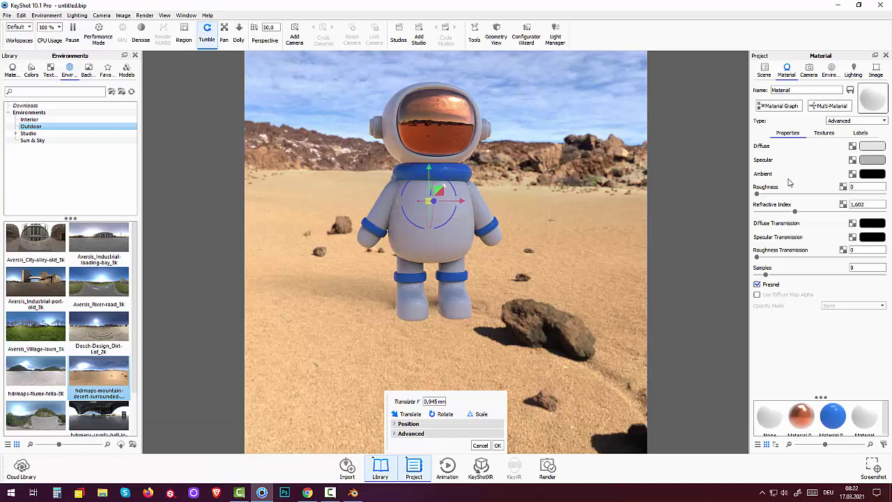
{"action": "left_click_drag", "start_coordinate": [795, 211], "coordinate": [781, 213]}
{"action": "left_click", "coordinate": [869, 147]}
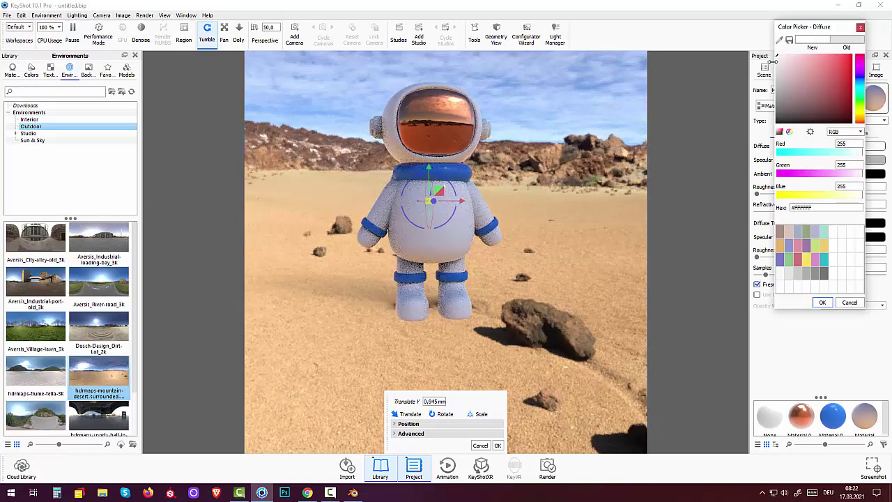
{"action": "left_click", "coordinate": [777, 57]}
{"action": "left_click", "coordinate": [822, 302]}
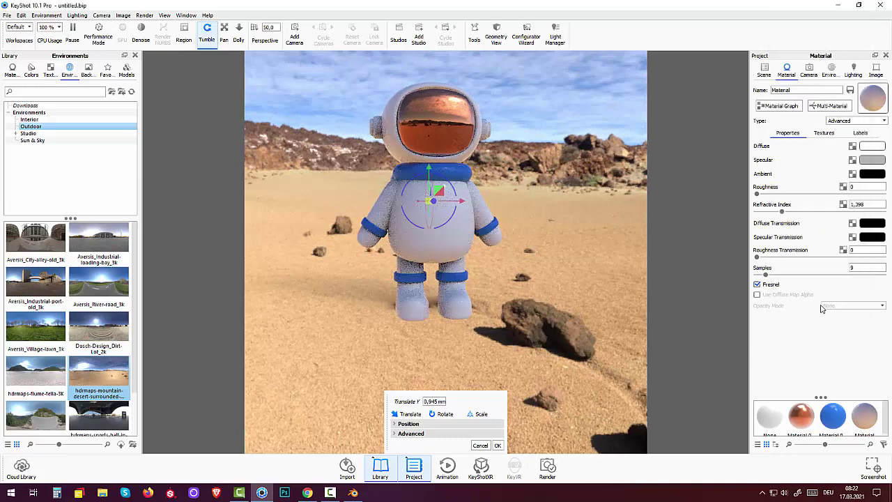
{"action": "left_click_drag", "start_coordinate": [781, 211], "coordinate": [768, 212]}
Flatten the desert ground and rotate the environment to 327°.
{"action": "left_click", "coordinate": [830, 72]}
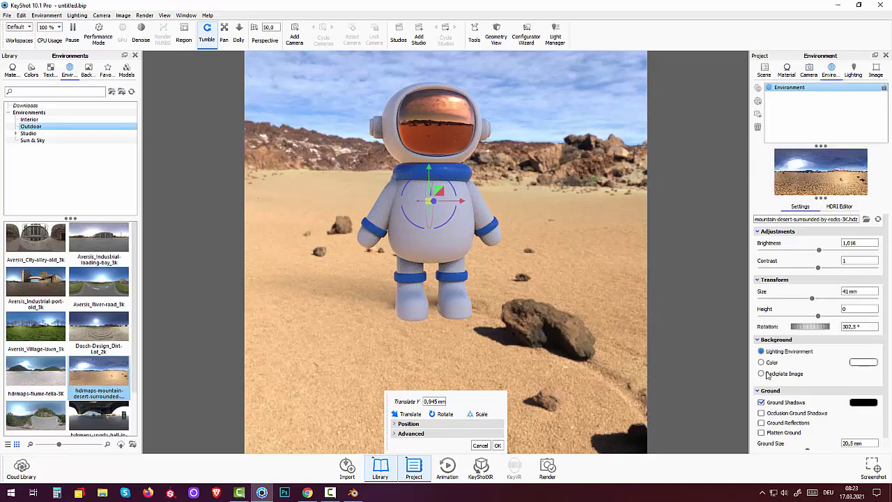
{"action": "left_click", "coordinate": [762, 433]}
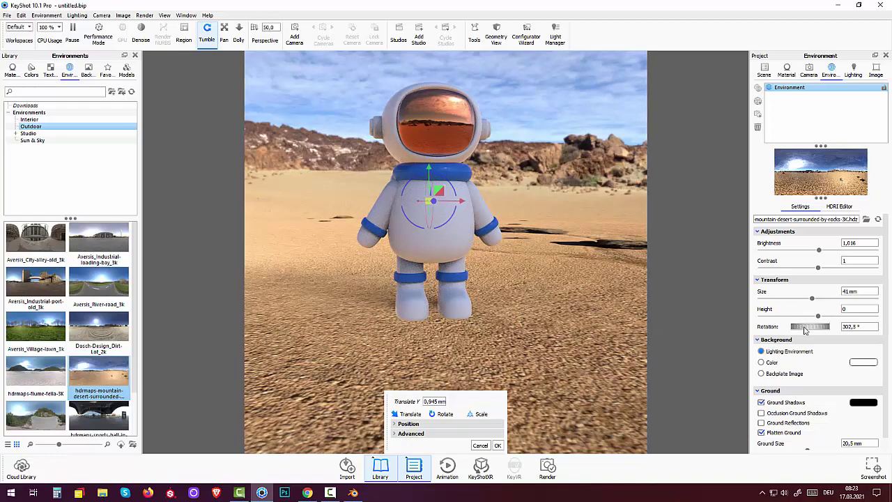
{"action": "mouse_move", "coordinate": [805, 329]}
{"action": "left_mouse_down"}
{"action": "mouse_move", "coordinate": [751, 336]}
{"action": "mouse_move", "coordinate": [819, 341]}
{"action": "left_mouse_up"}
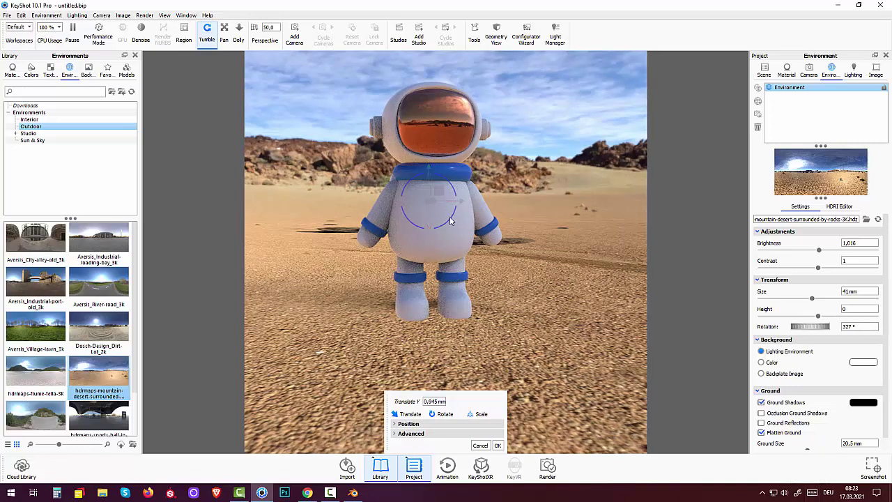
Zoom in and pan so the astronaut fills more of the view.
{"action": "scroll", "coordinate": [432, 278], "scroll_direction": "up", "scroll_amount": 2}
{"action": "scroll", "coordinate": [448, 220], "scroll_direction": "up", "scroll_amount": 2}
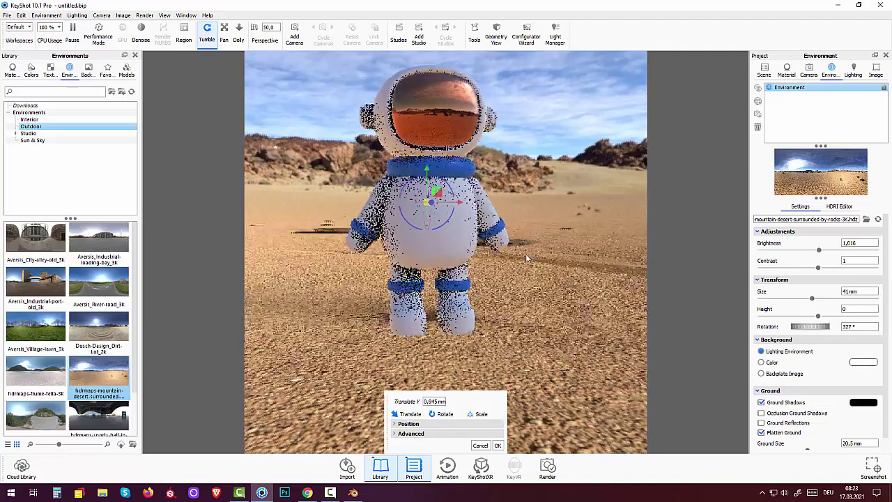
{"action": "middle_click_drag", "start_coordinate": [526, 223], "coordinate": [527, 292]}
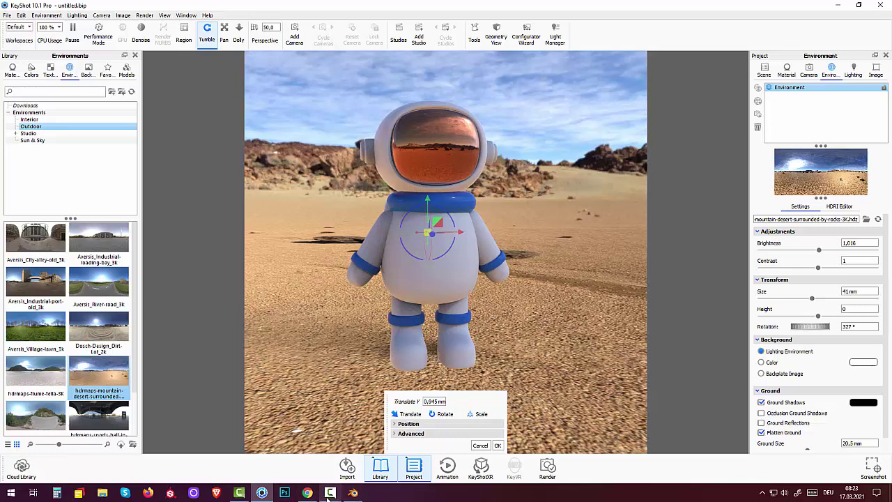
{"action": "mouse_move", "coordinate": [330, 493]}
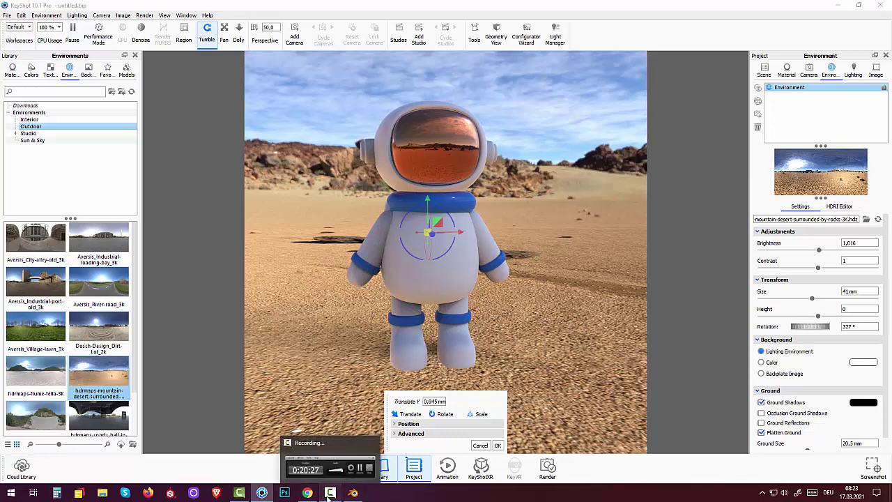
{"action": "left_click", "coordinate": [327, 496]}
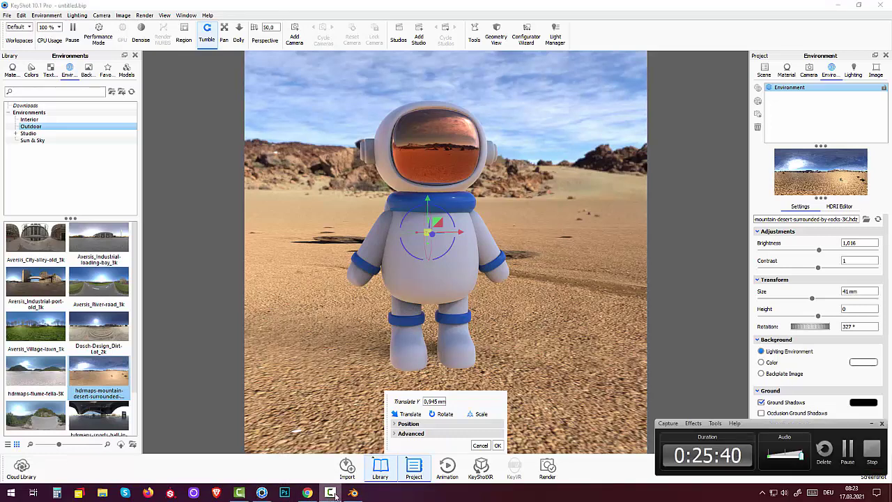